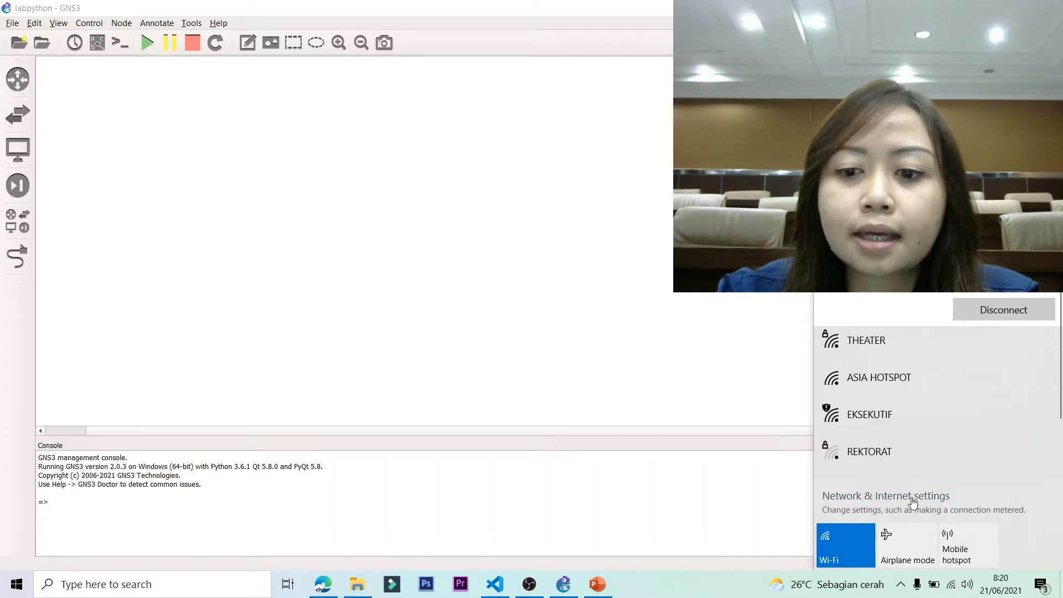
Open Network & Internet settings and browse the network adapters list.
click(903, 492)
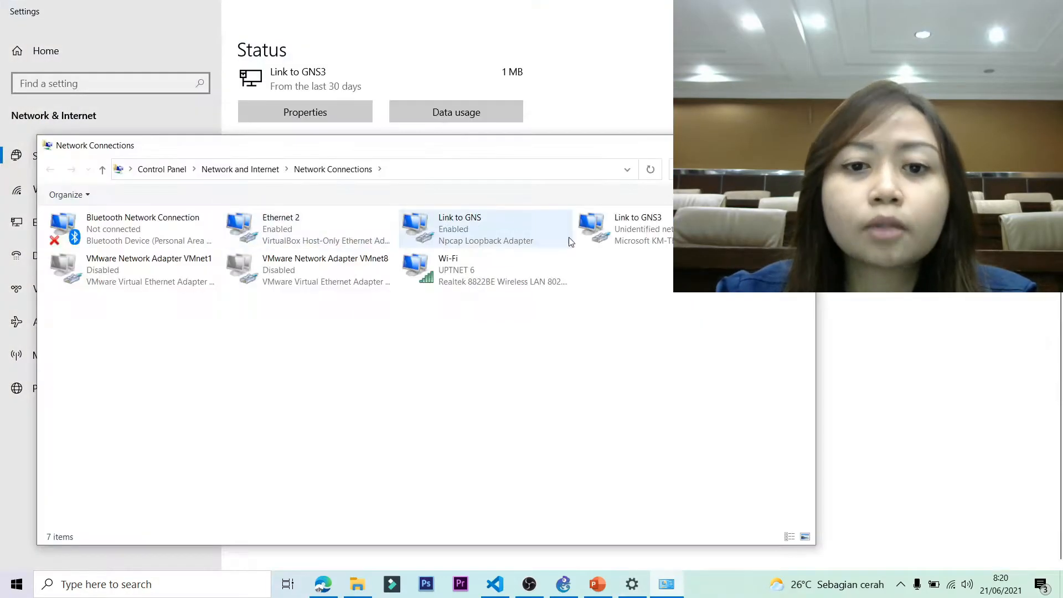
click(653, 242)
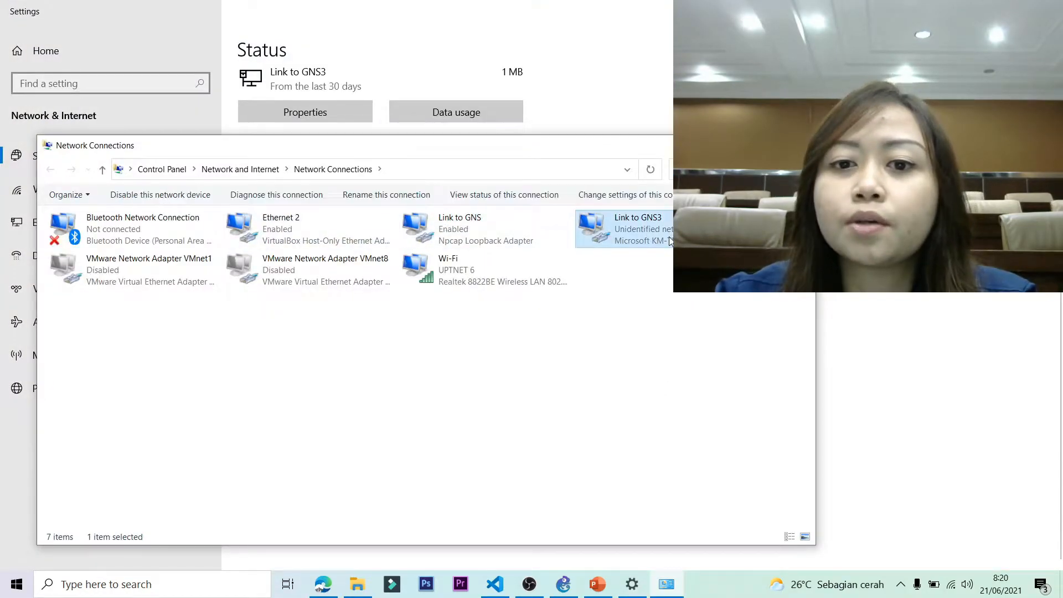
click(686, 354)
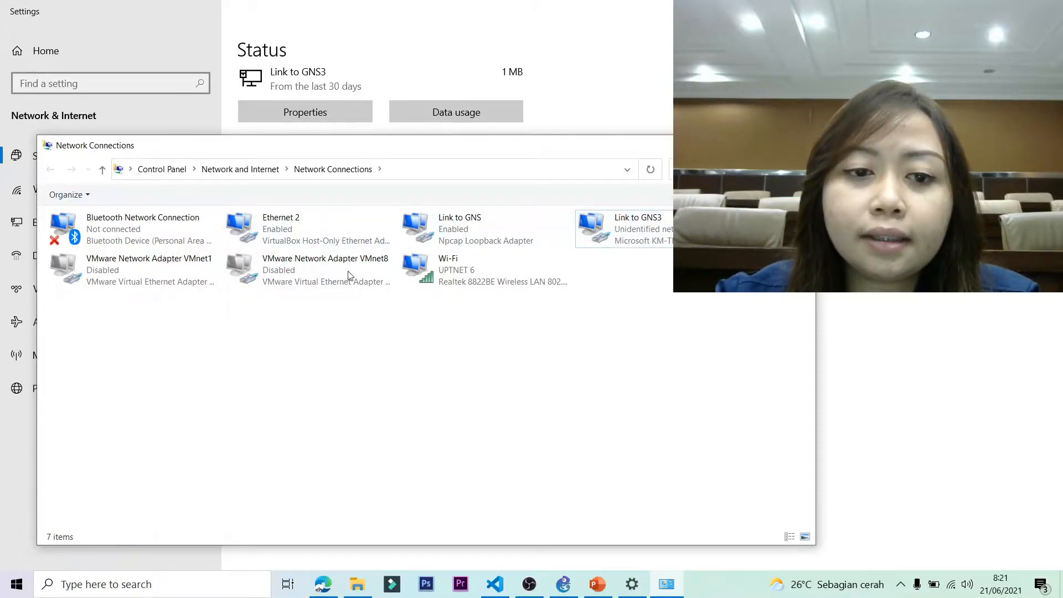
click(303, 238)
click(372, 453)
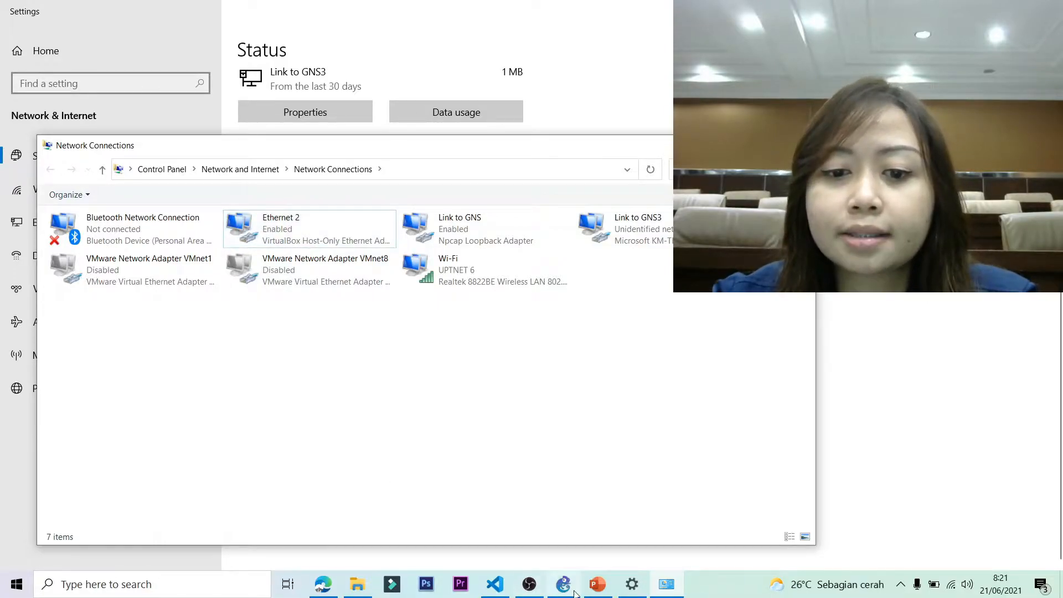
Read Ethernet 2's connection details, confirming IPv4 169.254.219.241, then return to GNS3.
mouse_move(576, 591)
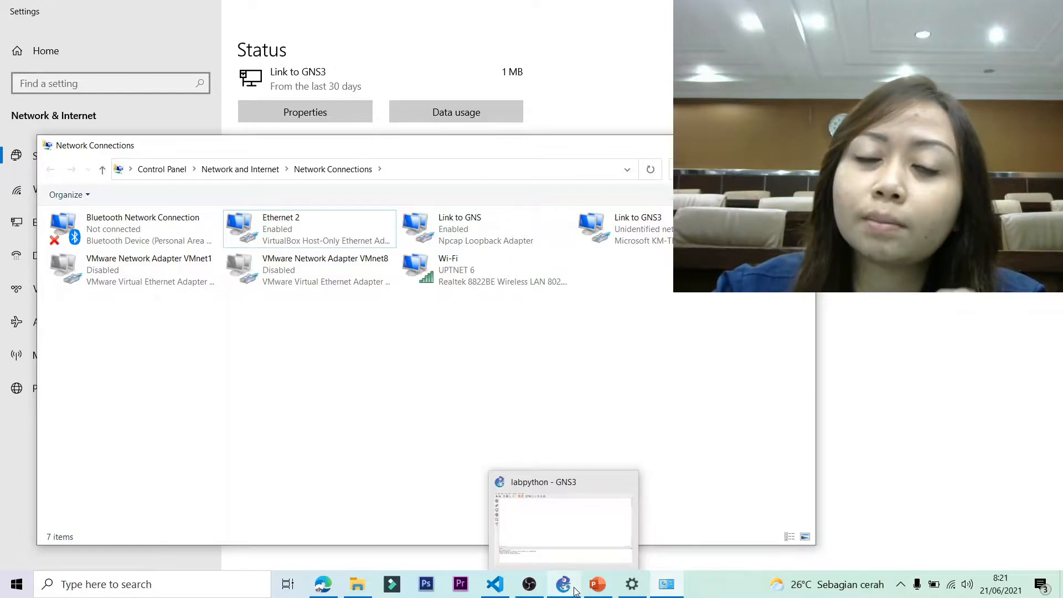
double_click(322, 235)
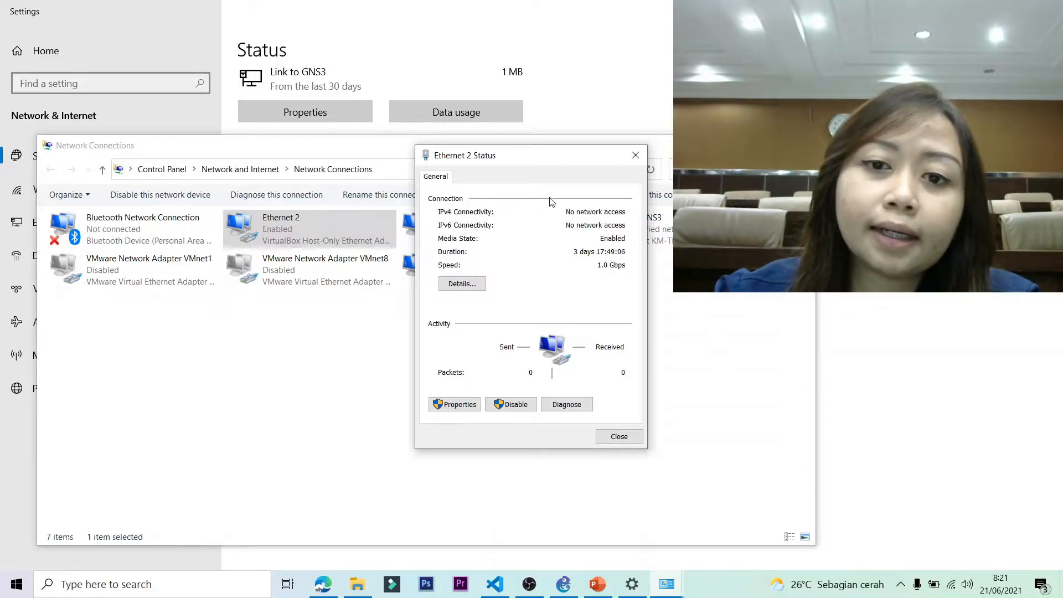
click(462, 283)
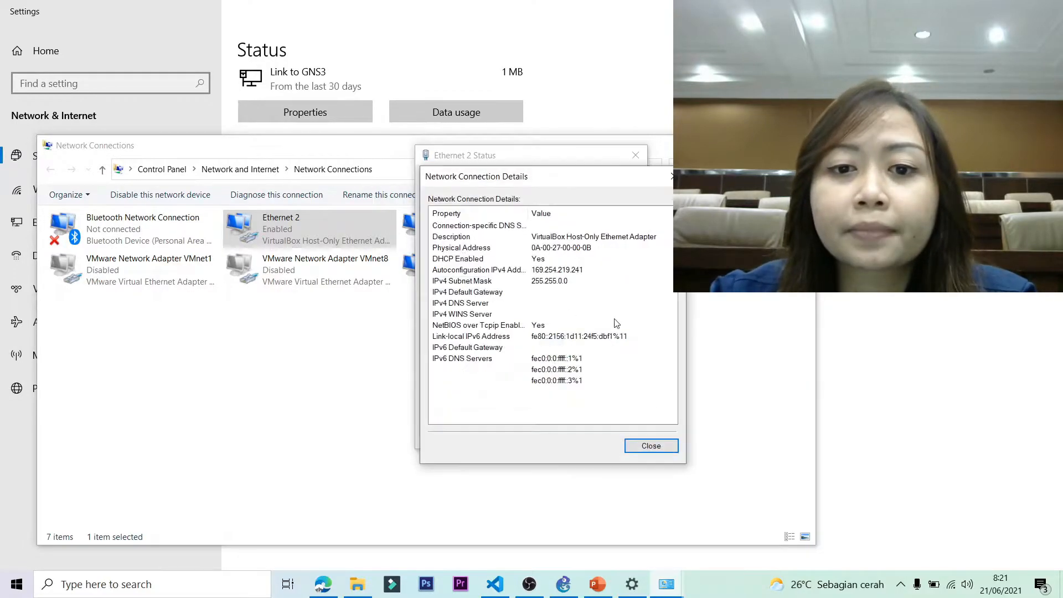
click(537, 271)
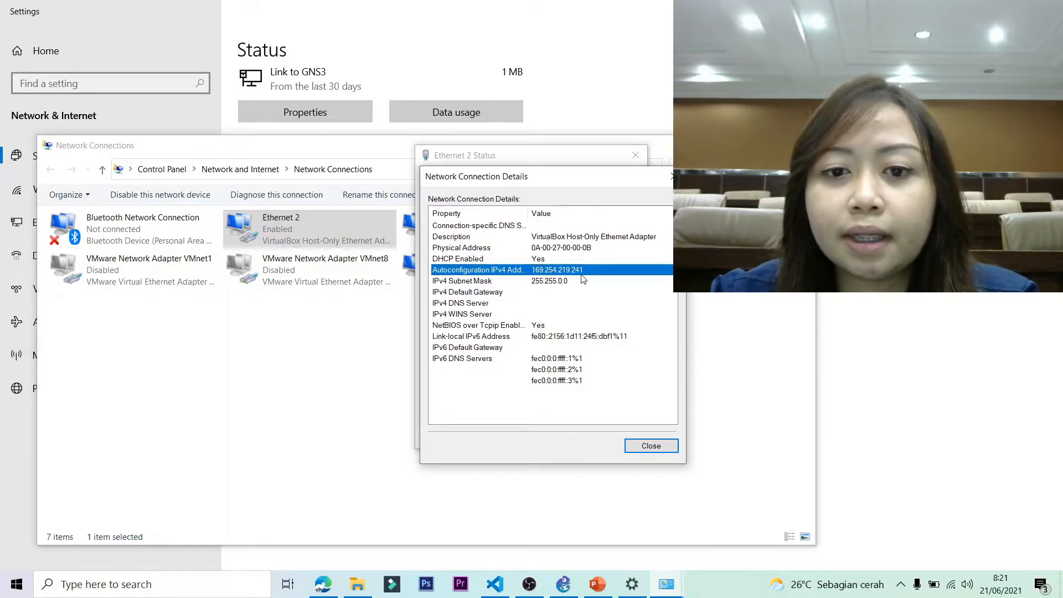
click(658, 449)
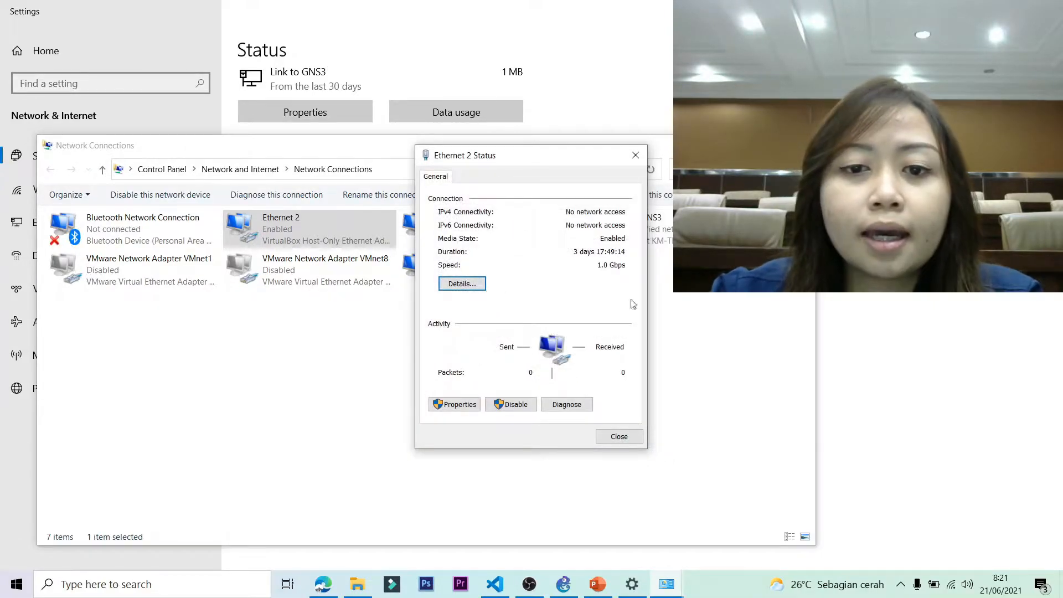
click(635, 155)
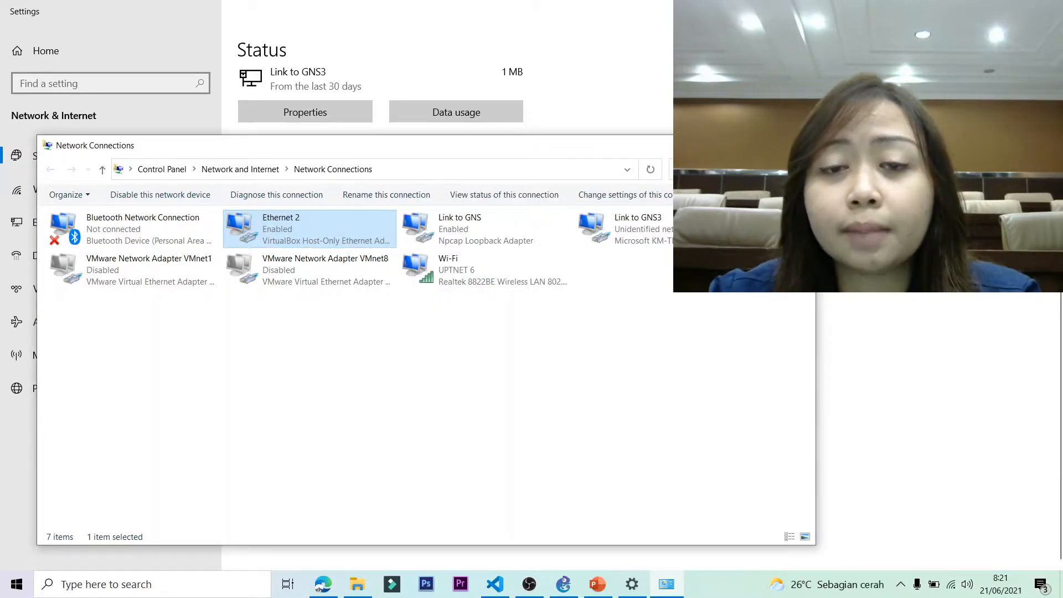
key(alt+F4)
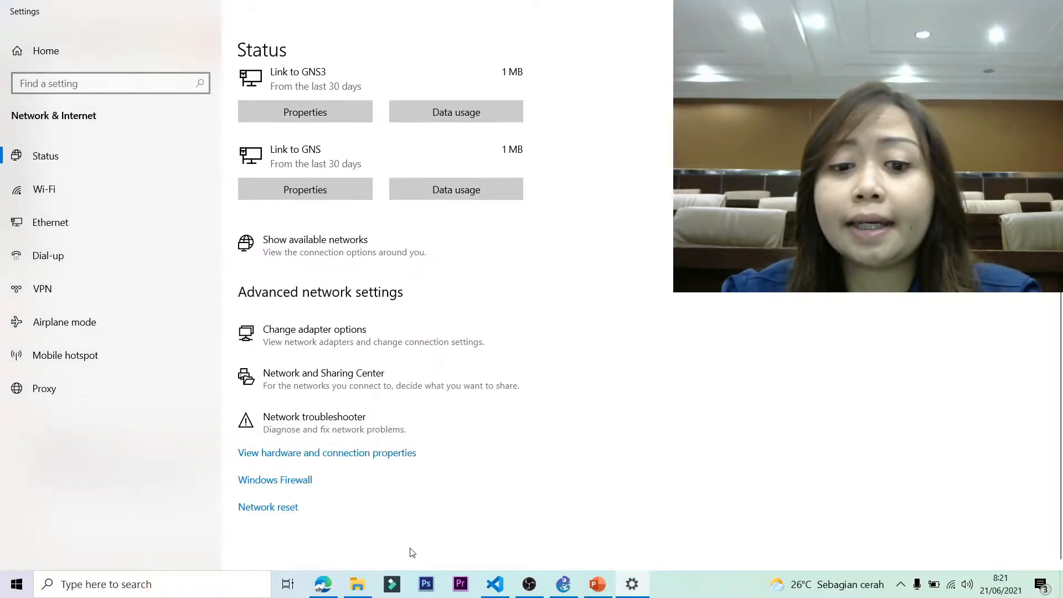
click(564, 584)
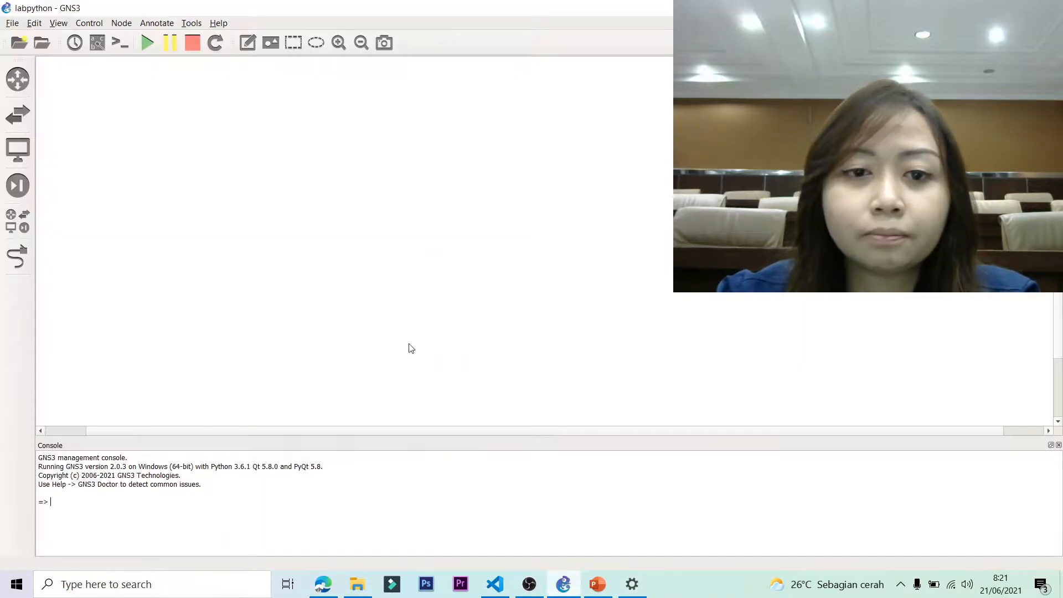
Check GNS3's Server preferences, whose host binding list offers 169.254.219.241.
click(36, 25)
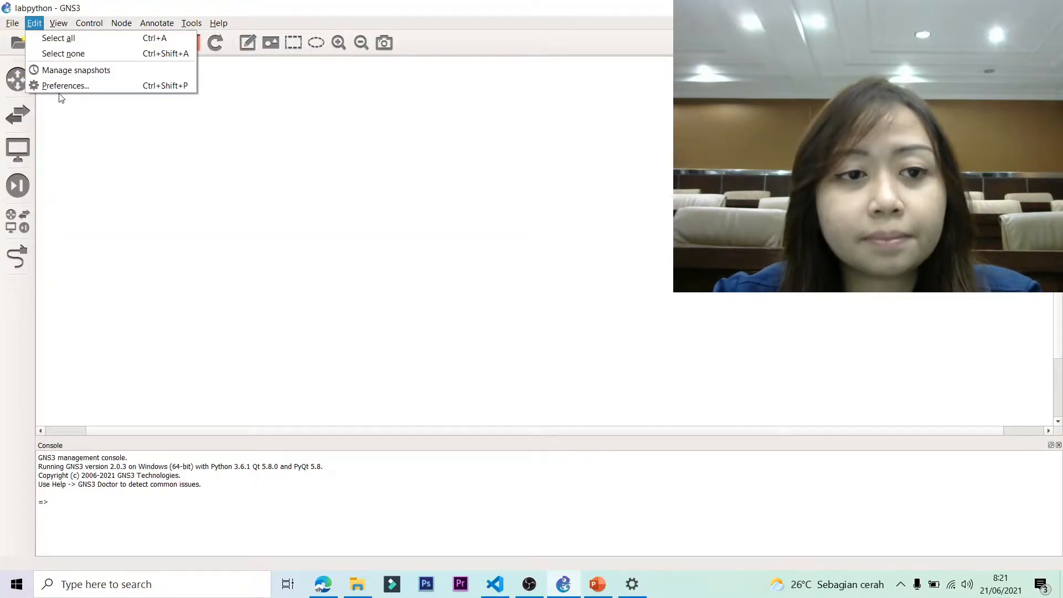
click(78, 90)
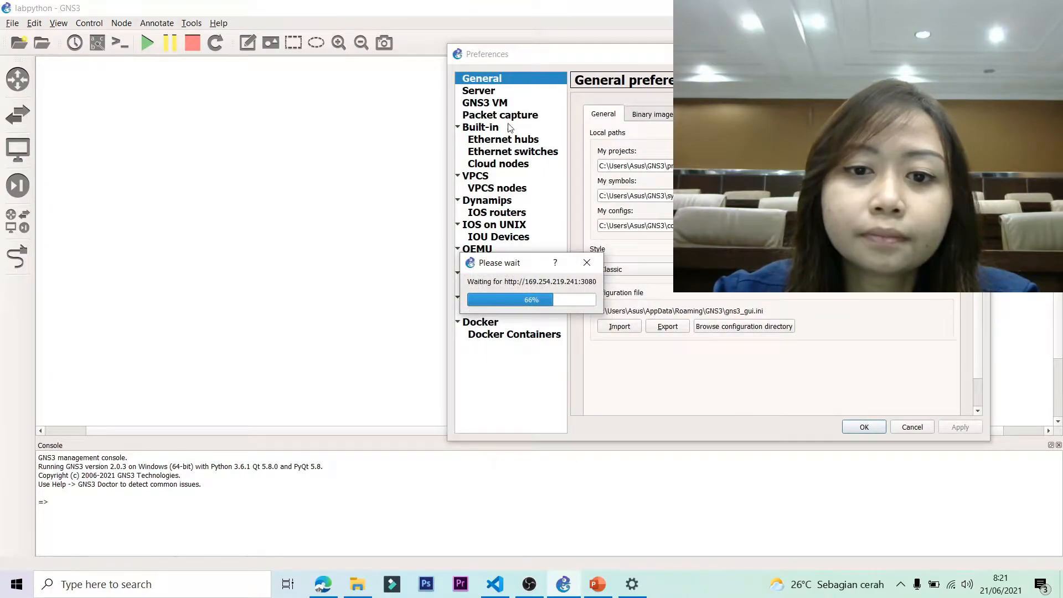
drag(654, 61, 417, 93)
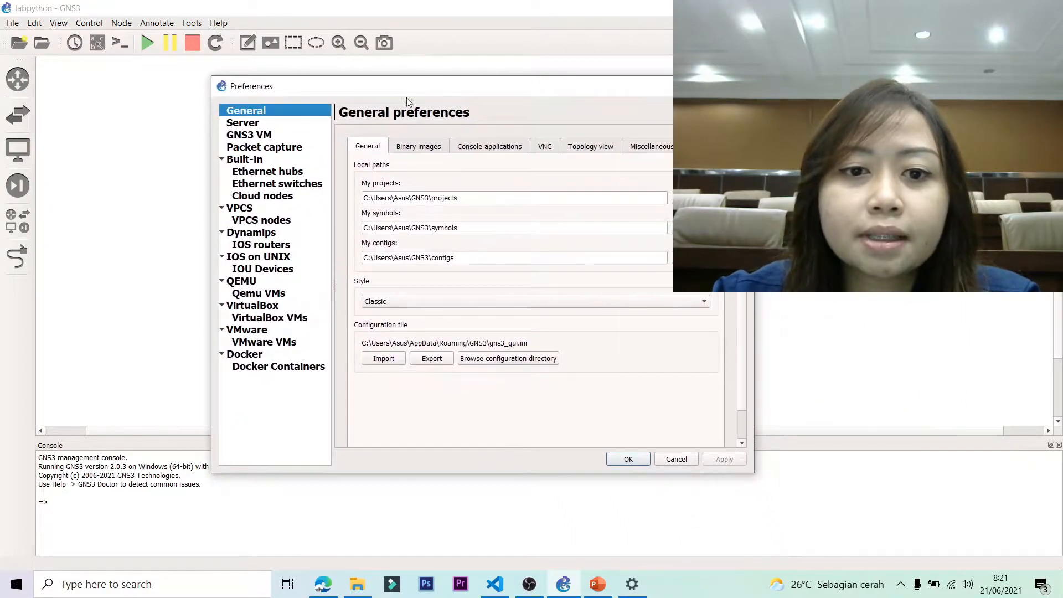
click(244, 123)
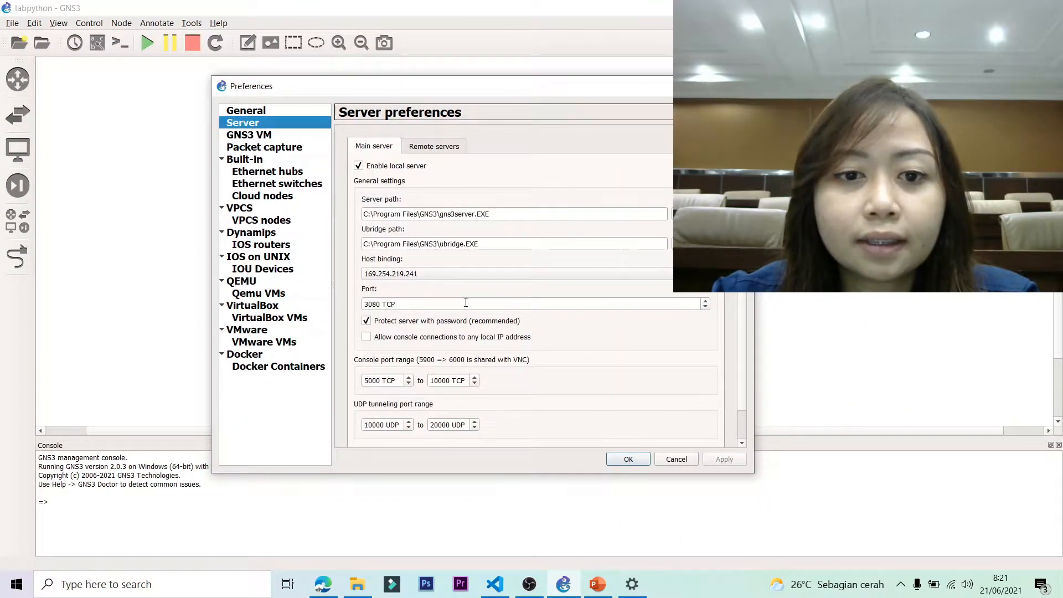
click(385, 275)
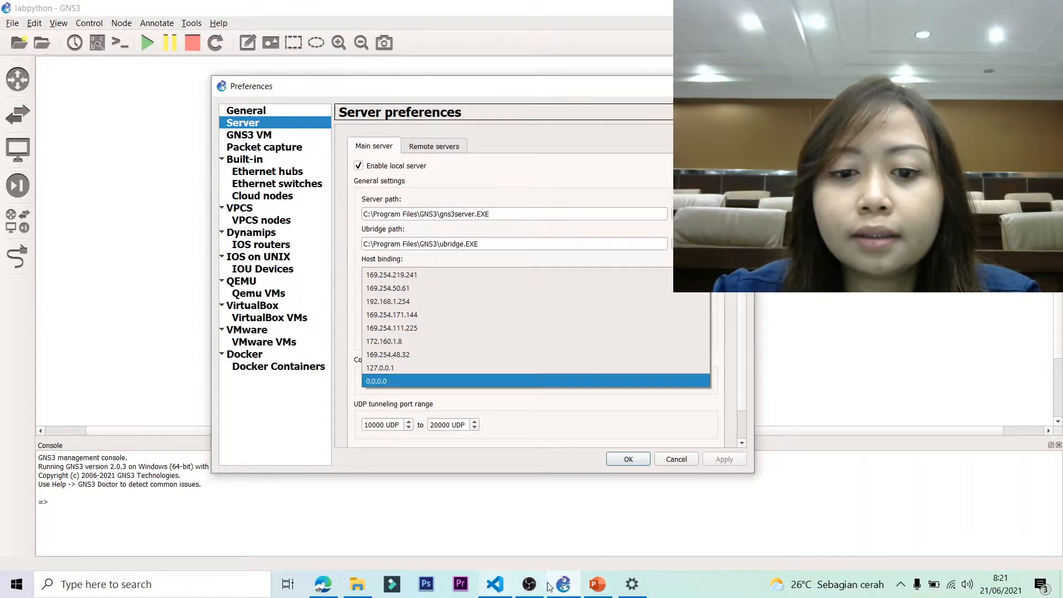
click(631, 584)
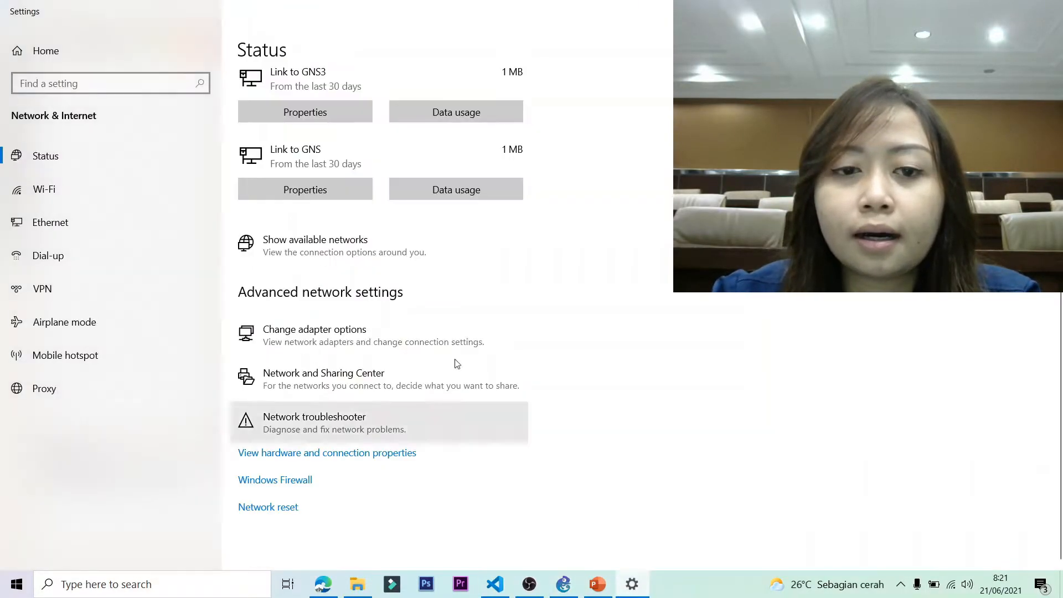
Bring up the Network Connections adapter list over the GNS3 Preferences dialog.
click(303, 340)
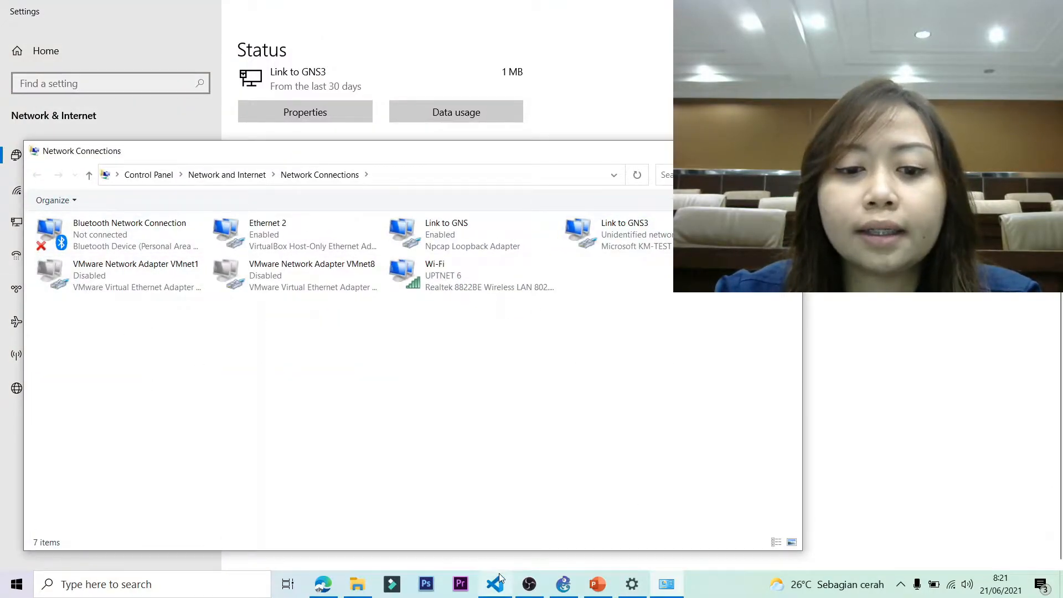
click(563, 584)
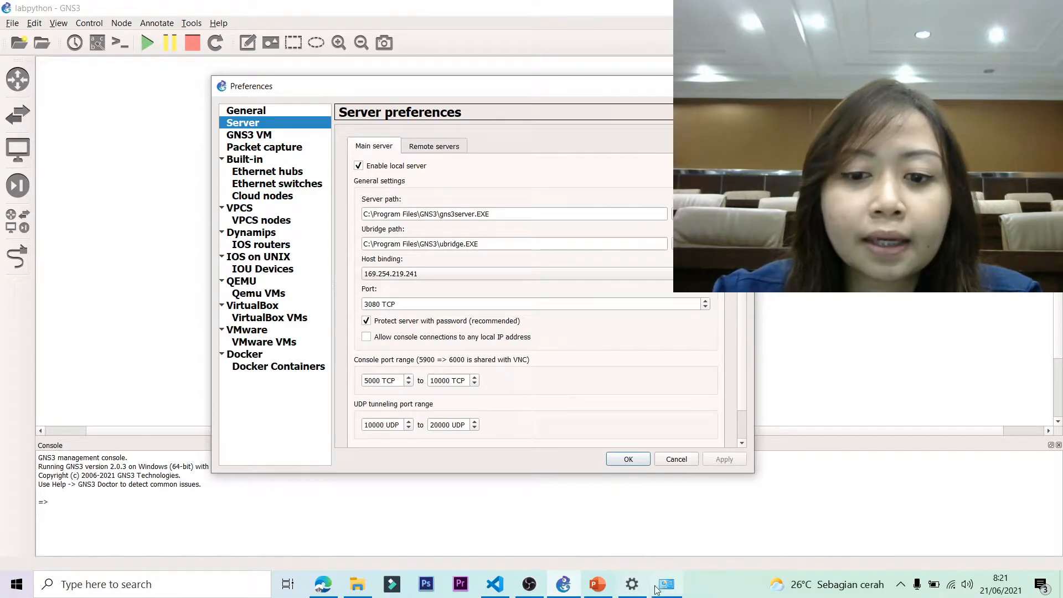
mouse_move(643, 593)
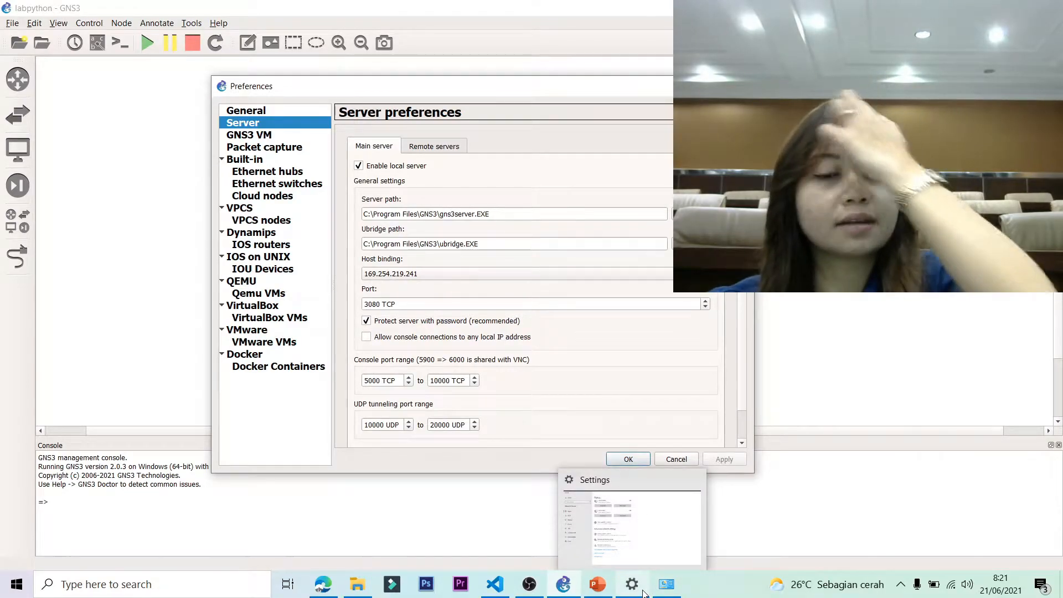
mouse_move(566, 570)
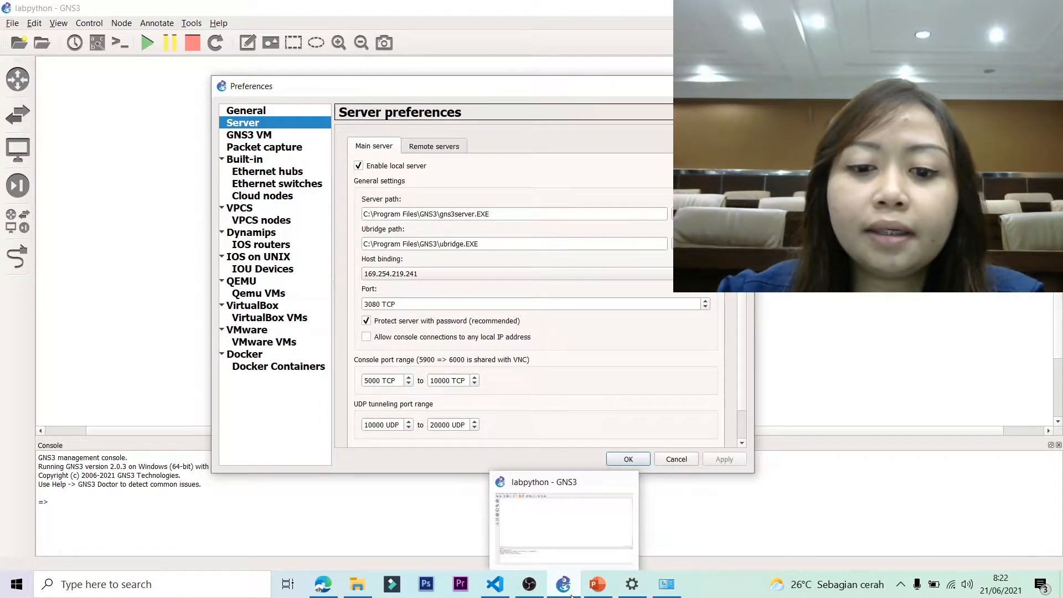
mouse_move(600, 588)
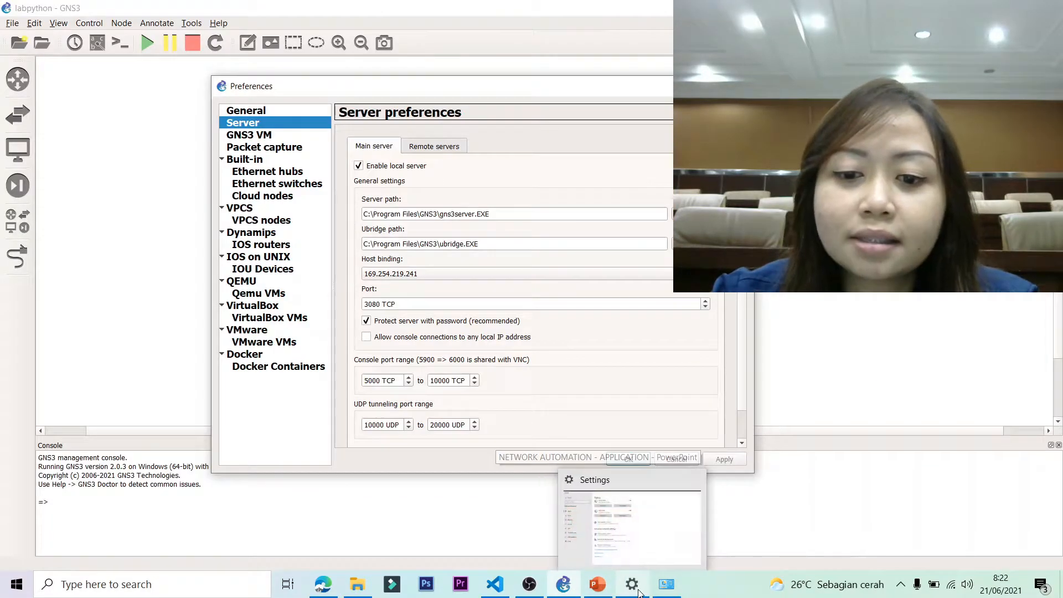
click(666, 584)
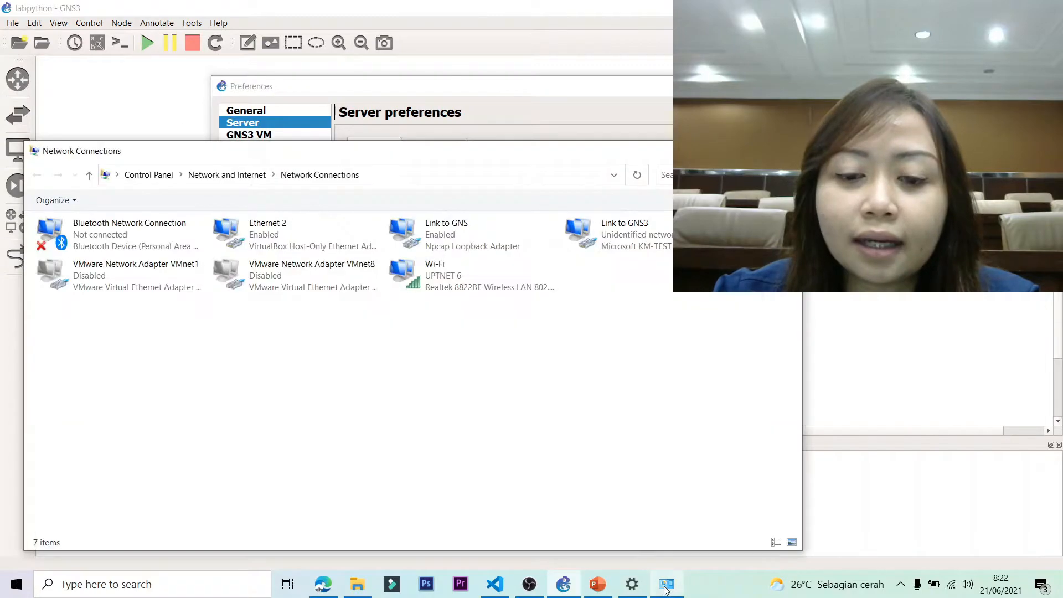
Recheck Ethernet 2's detailed addresses and close its status window.
double_click(311, 252)
click(469, 283)
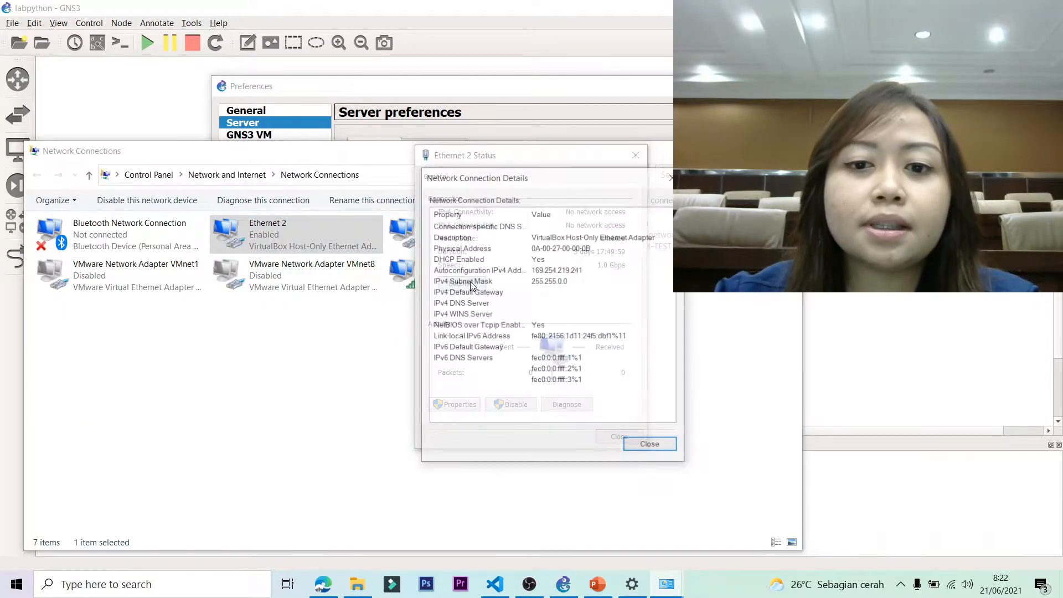
click(669, 178)
key(Escape)
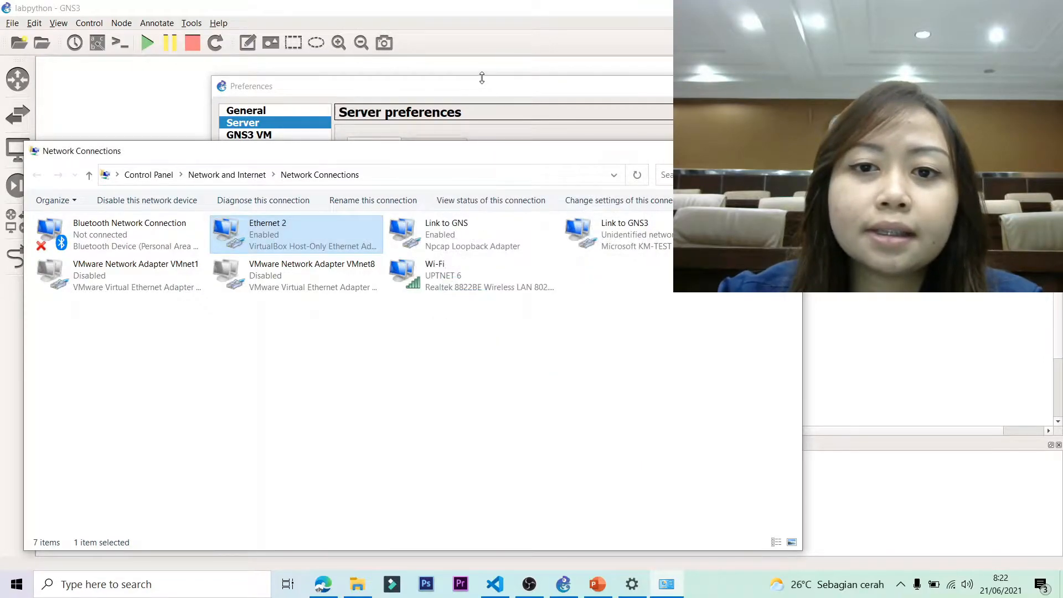
Keep GNS3's server host binding at 169.254.219.241 and apply the preferences.
click(493, 94)
click(413, 277)
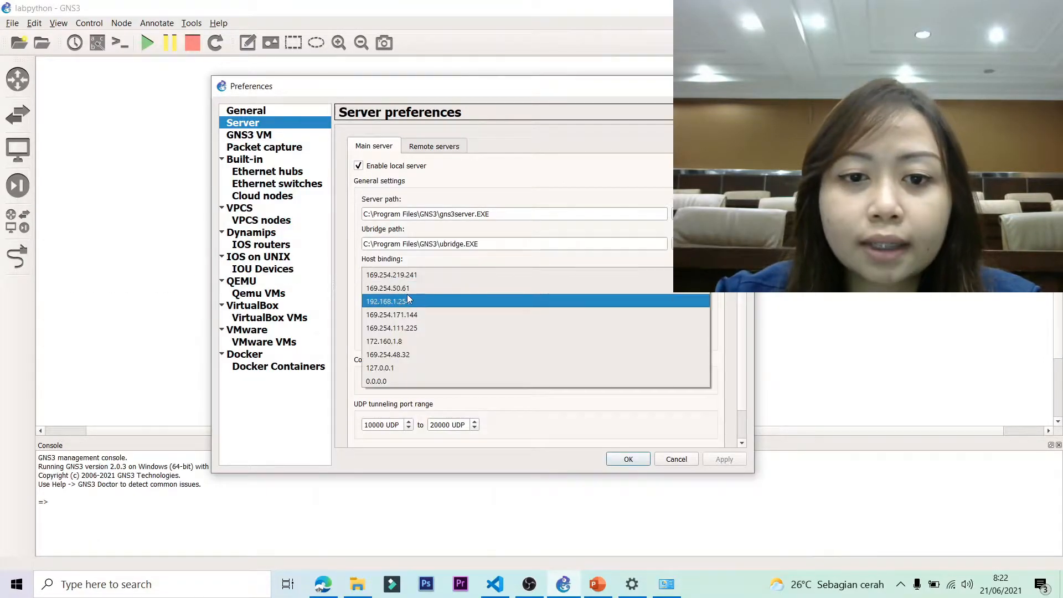
click(410, 277)
click(628, 459)
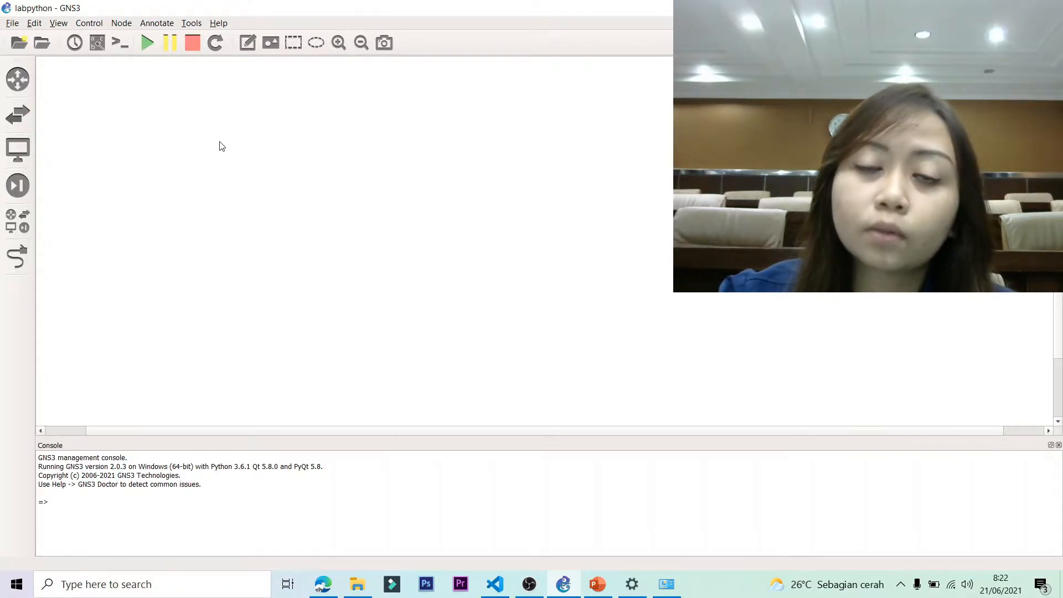
click(598, 587)
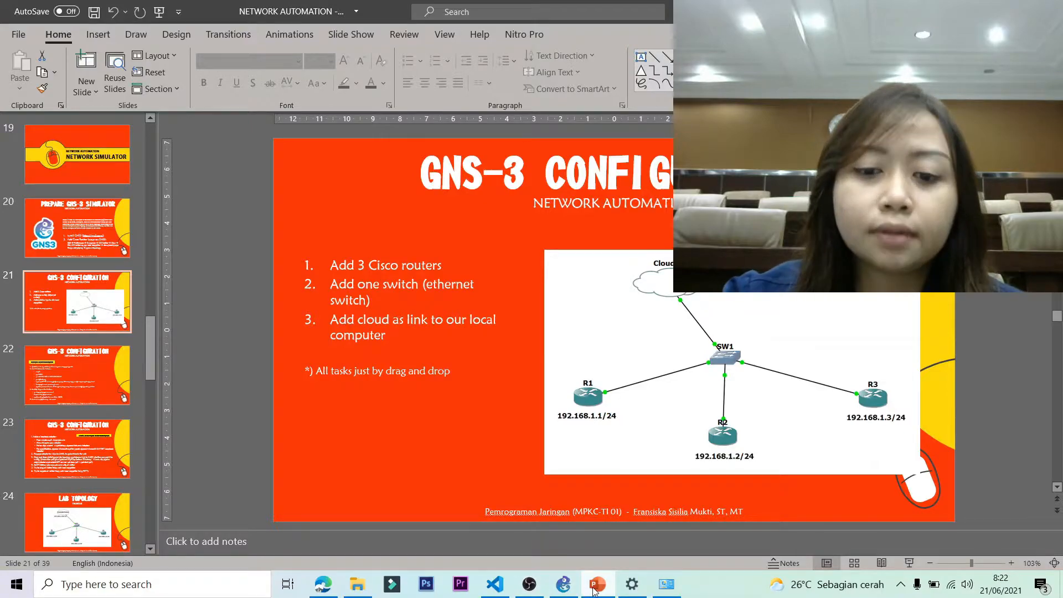
click(564, 584)
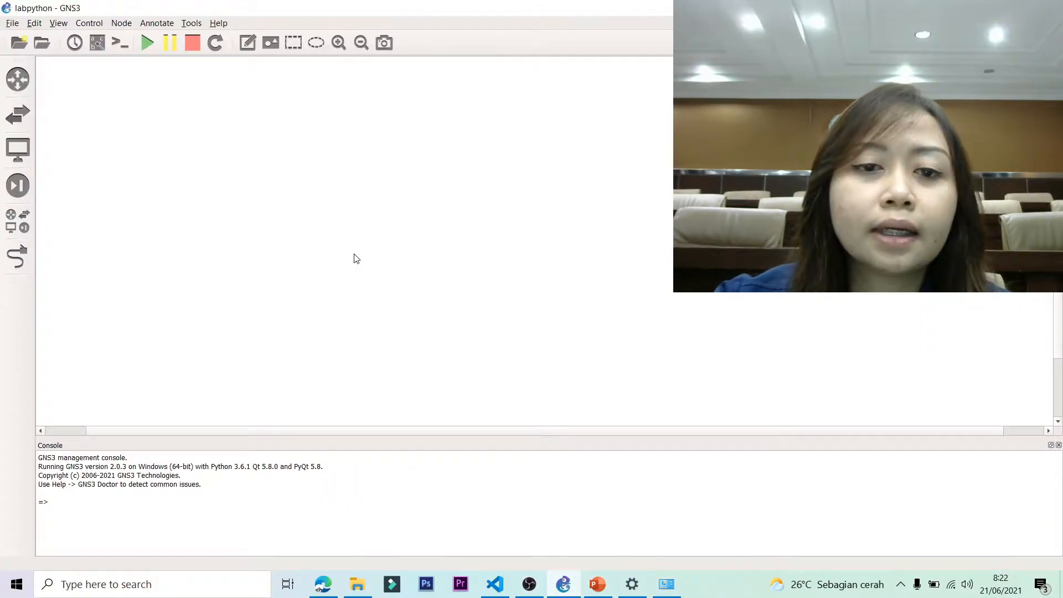
Place three c2691 routers, R1, R2 and R3, on the labpython canvas.
click(18, 81)
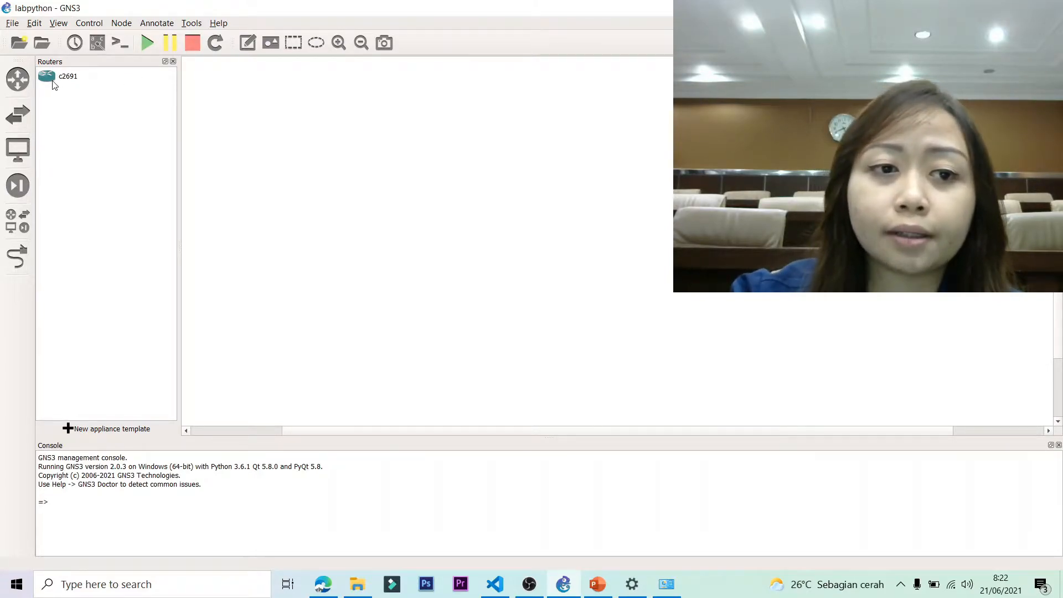
click(87, 83)
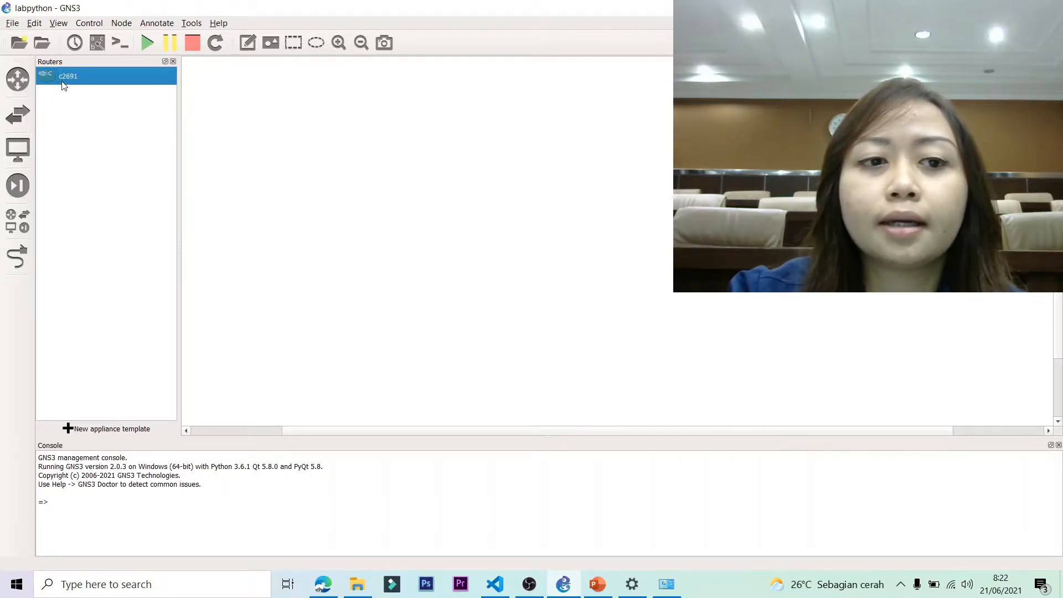
drag(64, 83, 369, 280)
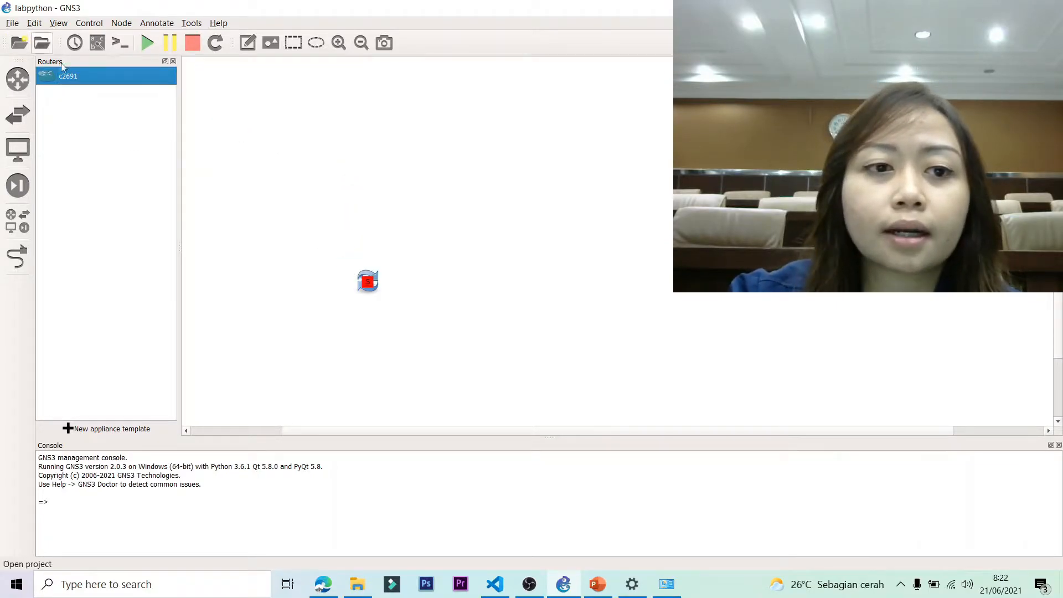
drag(85, 81, 526, 292)
drag(86, 80, 736, 287)
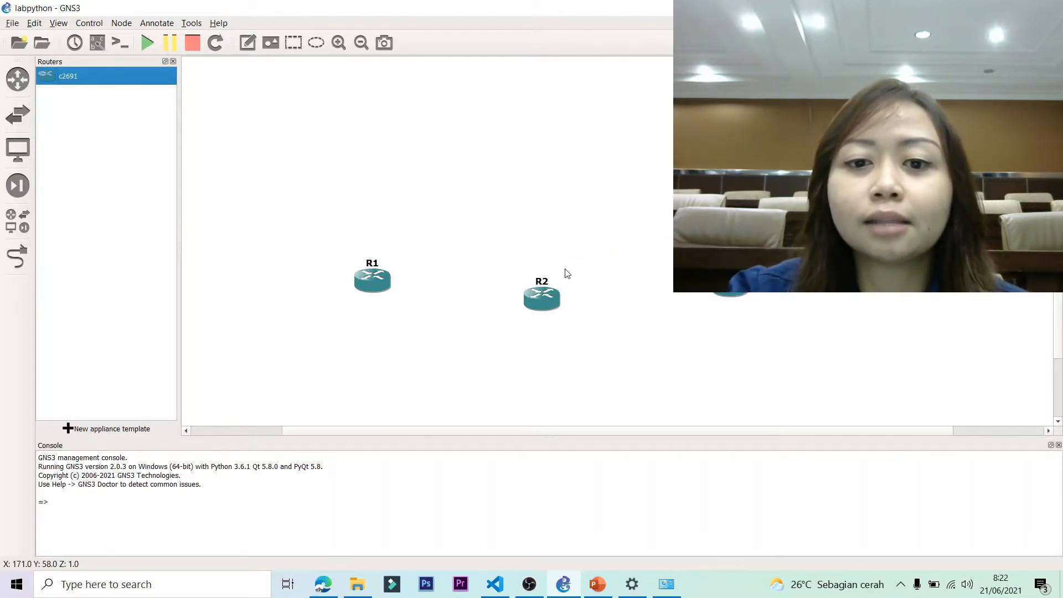
Arrange R1, R2 and R3 in an evenly spaced row.
drag(378, 282, 349, 288)
click(173, 61)
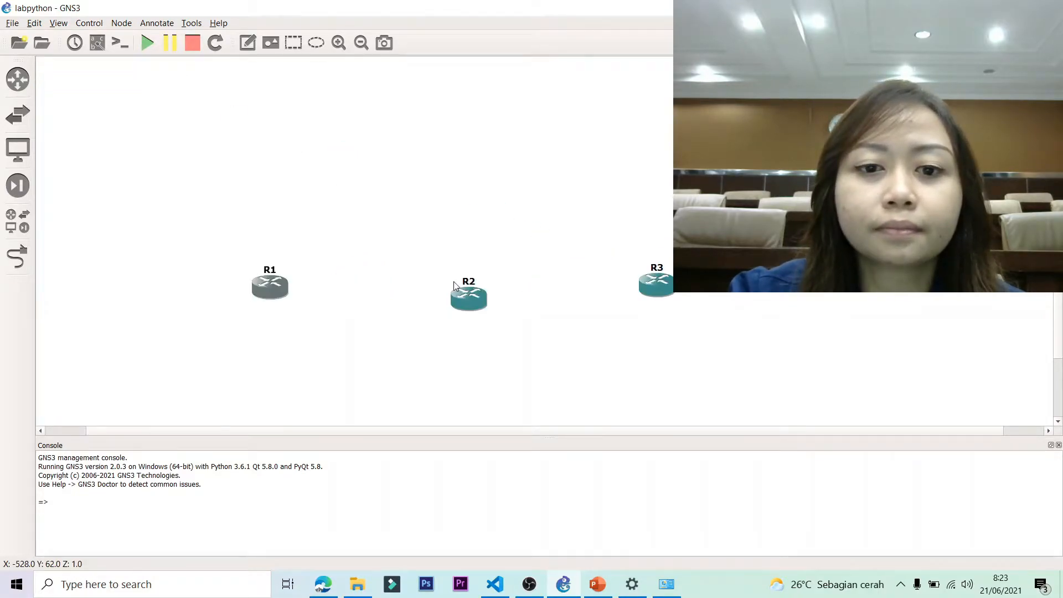
drag(448, 294, 412, 294)
drag(653, 286, 592, 301)
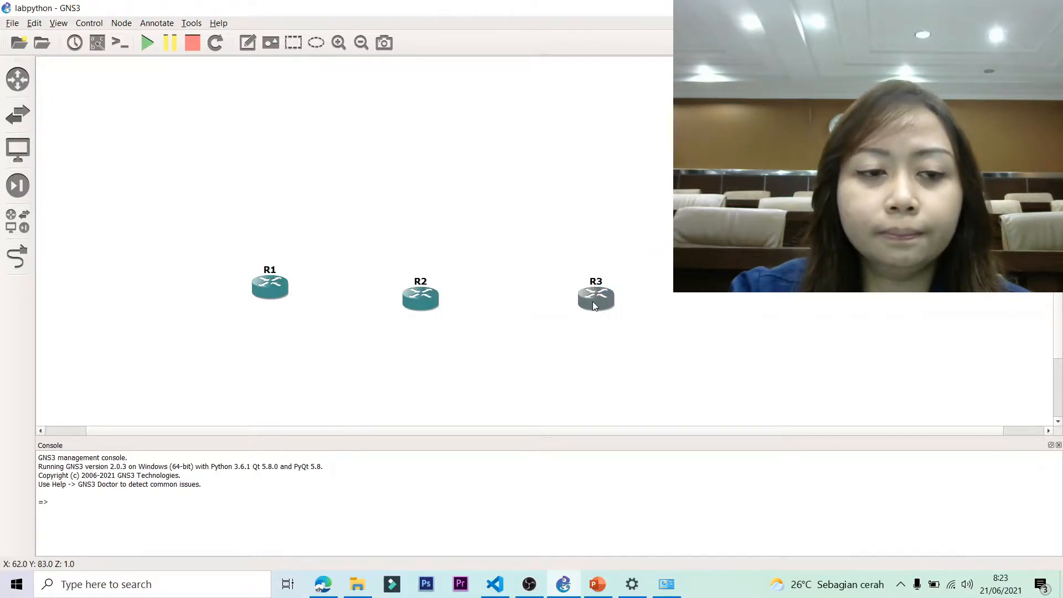
click(17, 114)
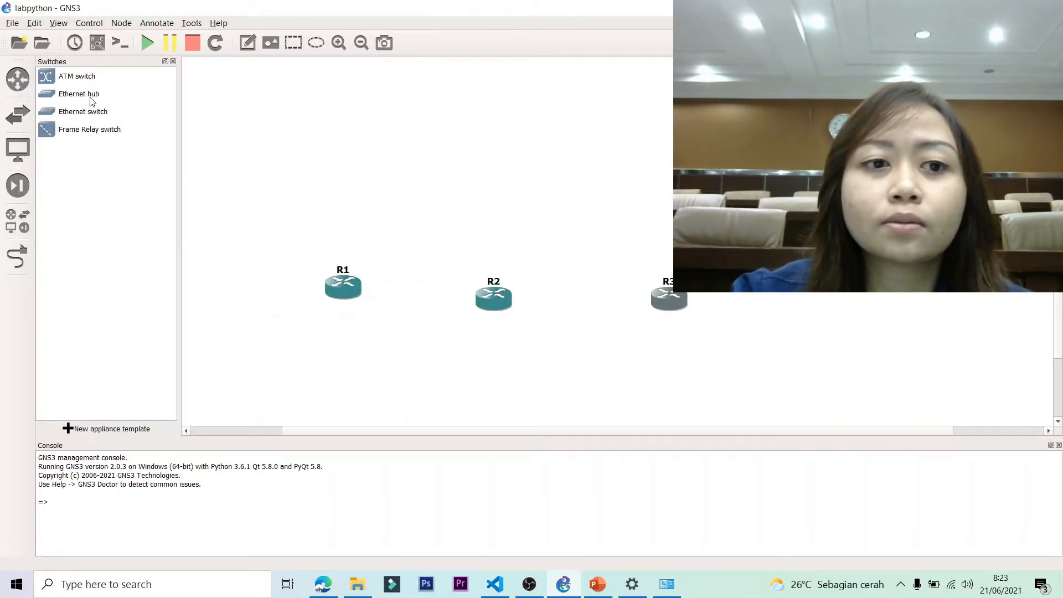
Add Ethernet switch SW1 above the routers and a cloud node at the top.
drag(79, 115, 514, 202)
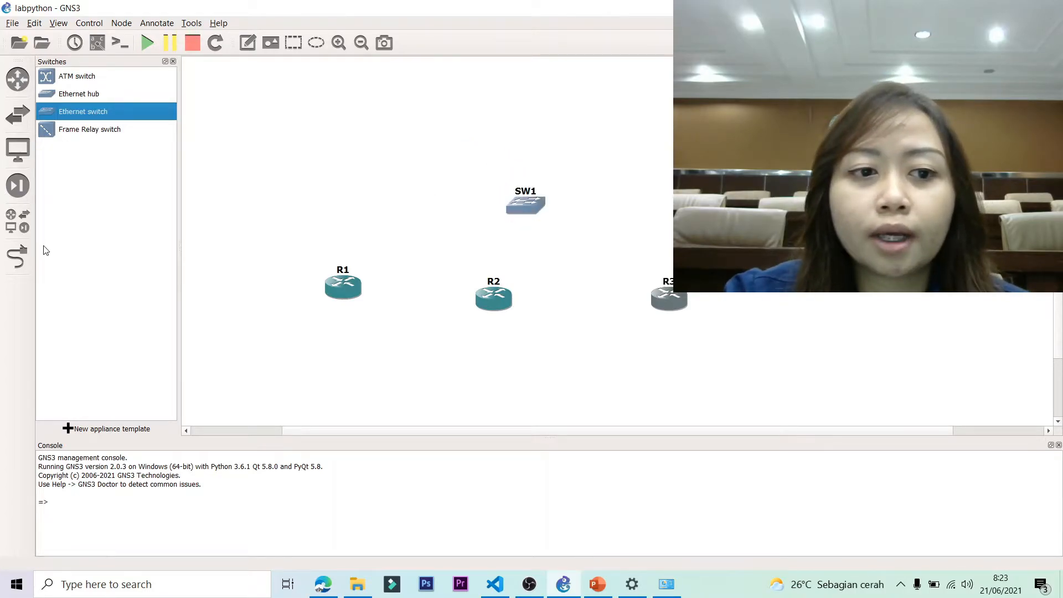
click(24, 228)
drag(65, 111, 379, 116)
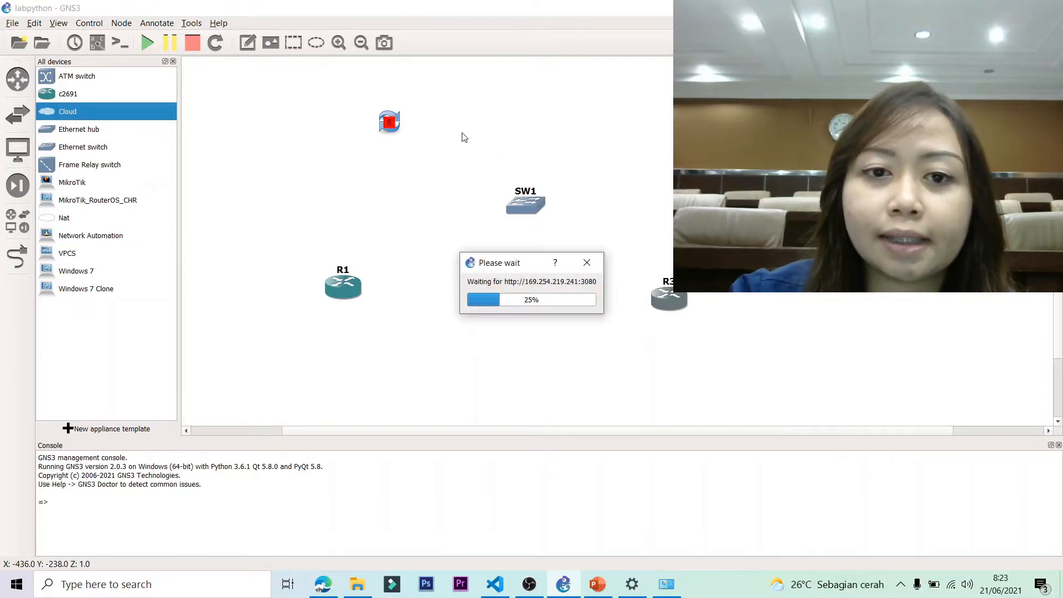
click(173, 61)
drag(352, 129, 334, 134)
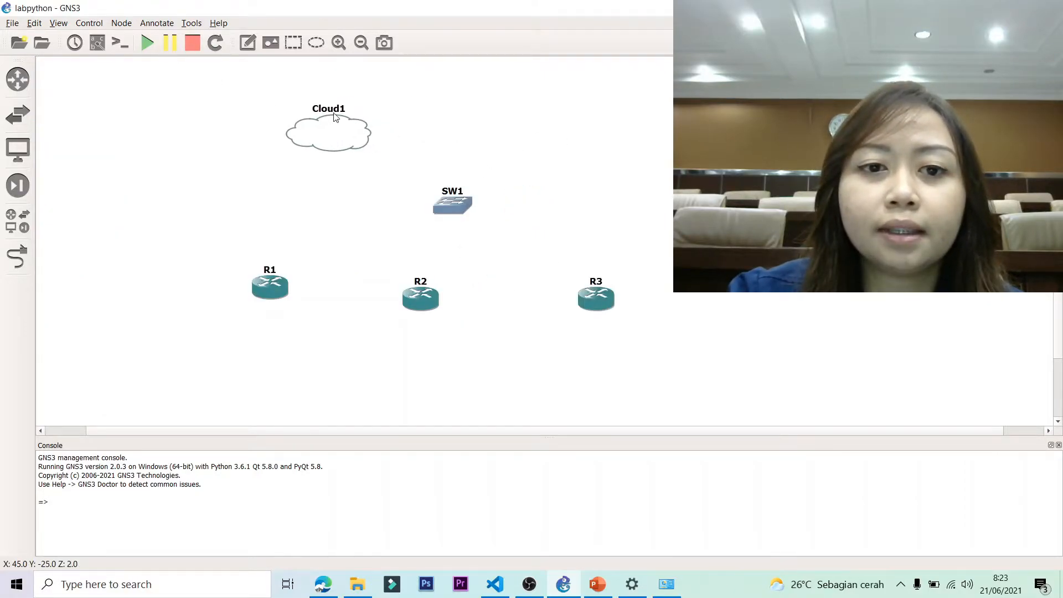
Rename the cloud node to ContollerPython.
double_click(339, 109)
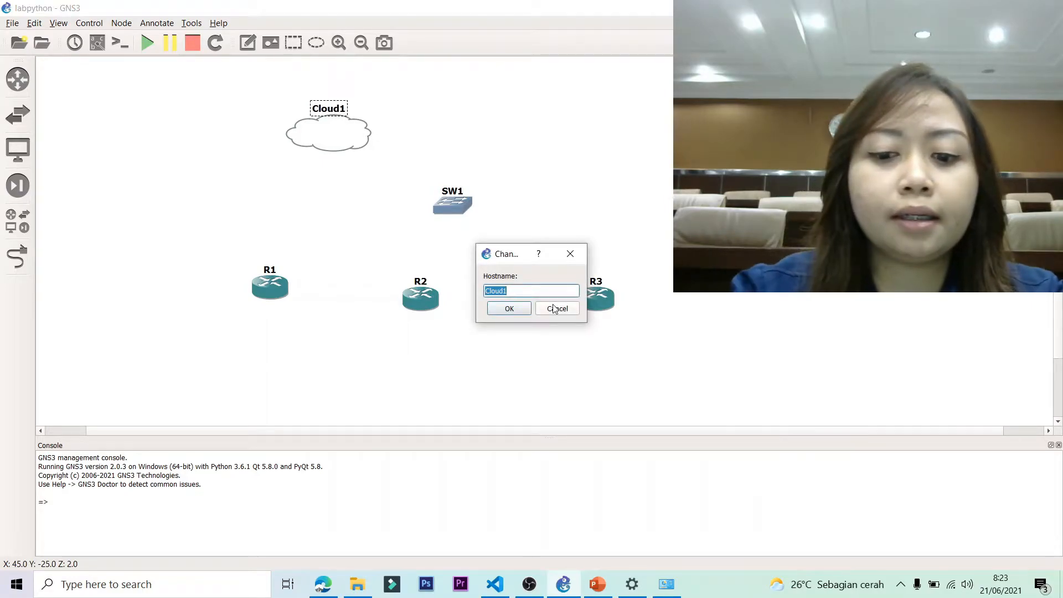
text(Contoller)
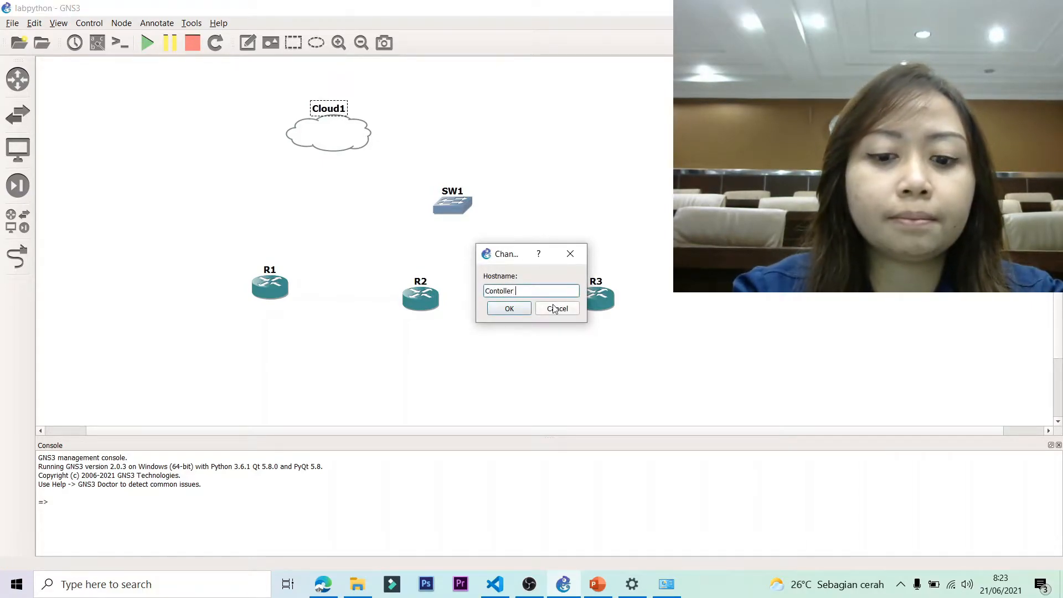
key(Return)
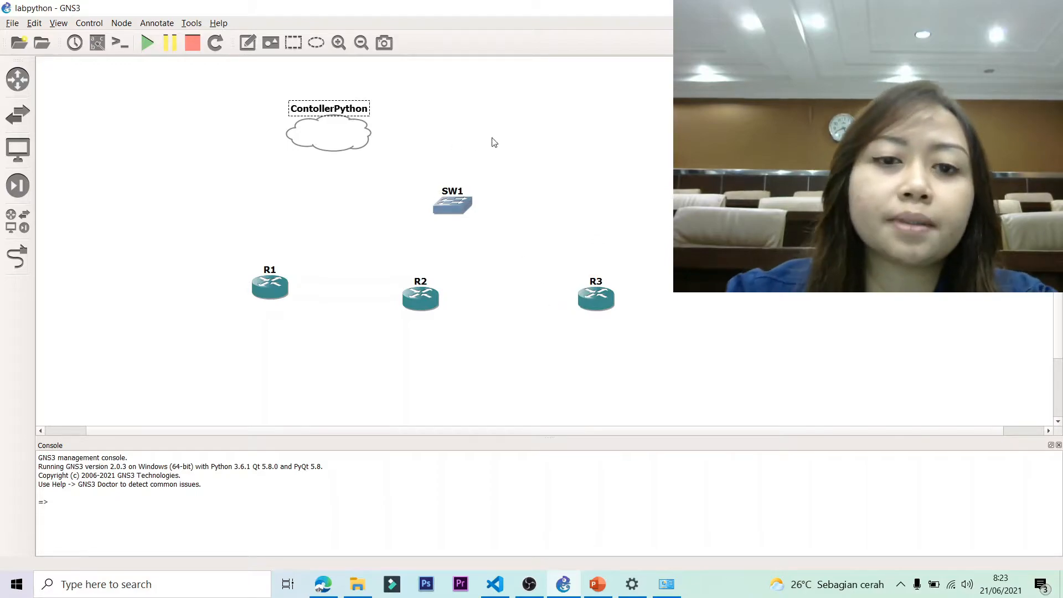
click(521, 153)
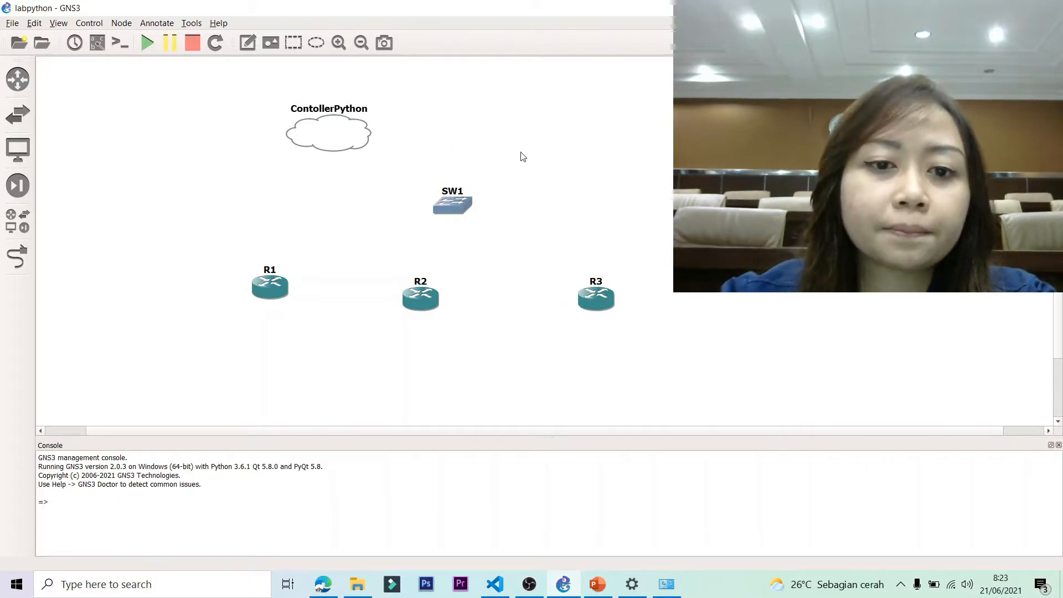
Start a link from SW1's Ethernet0 to the ContollerPython cloud, then cancel it.
click(24, 254)
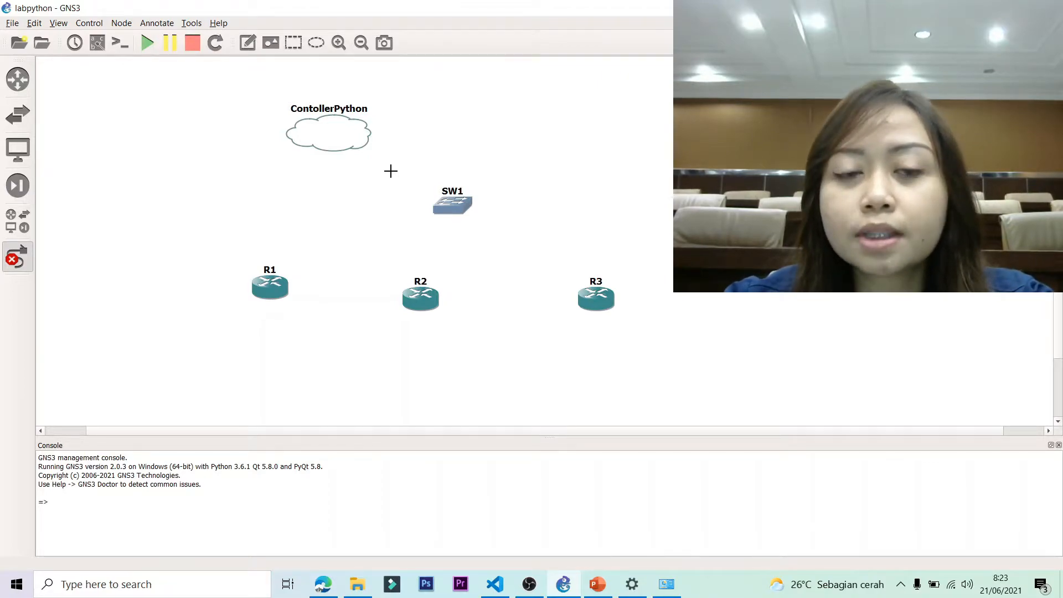
click(451, 206)
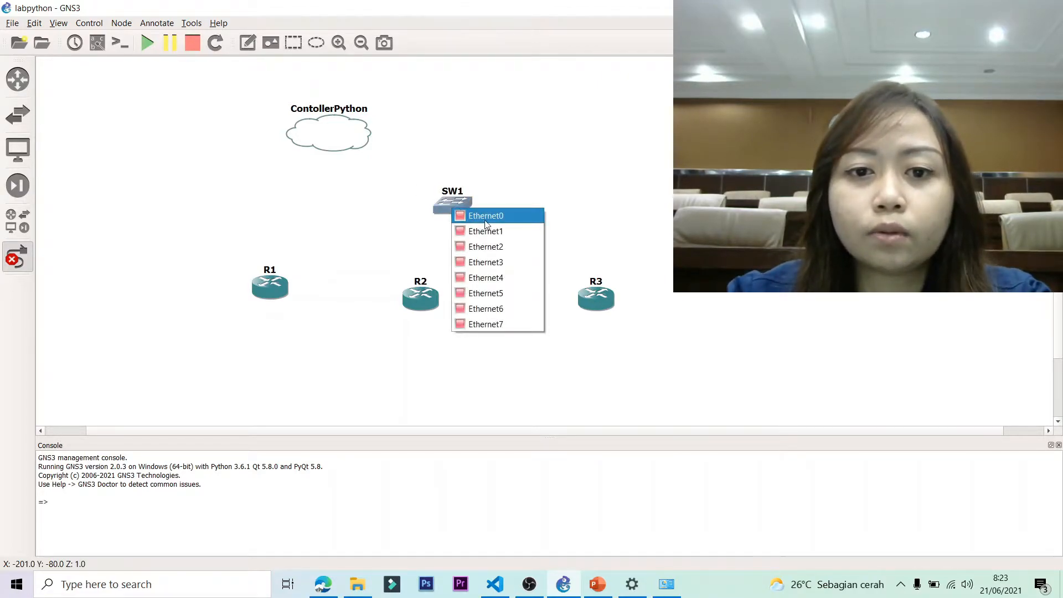
click(467, 216)
click(332, 131)
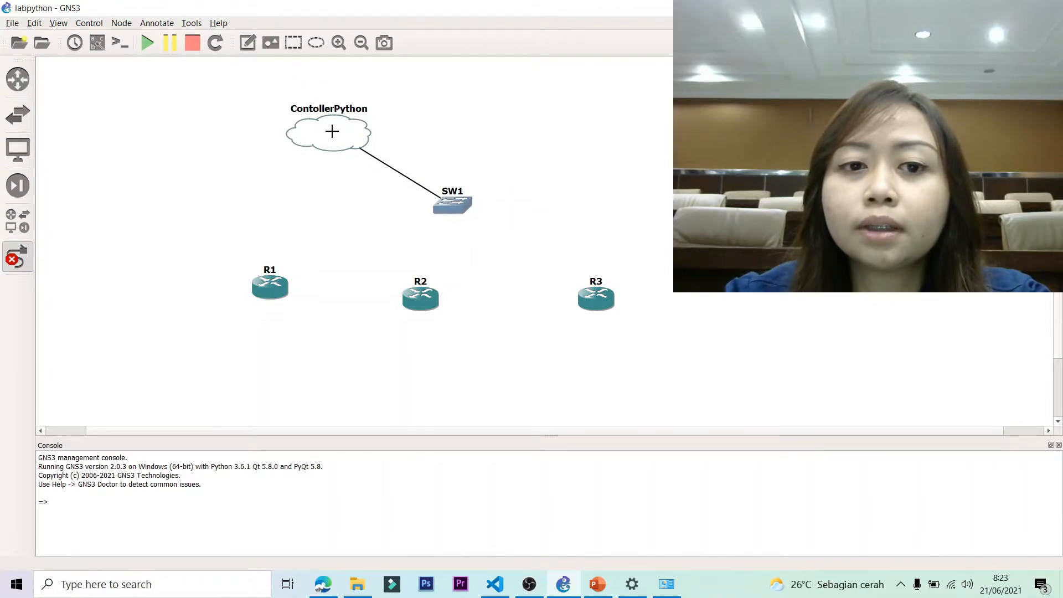
key(Escape)
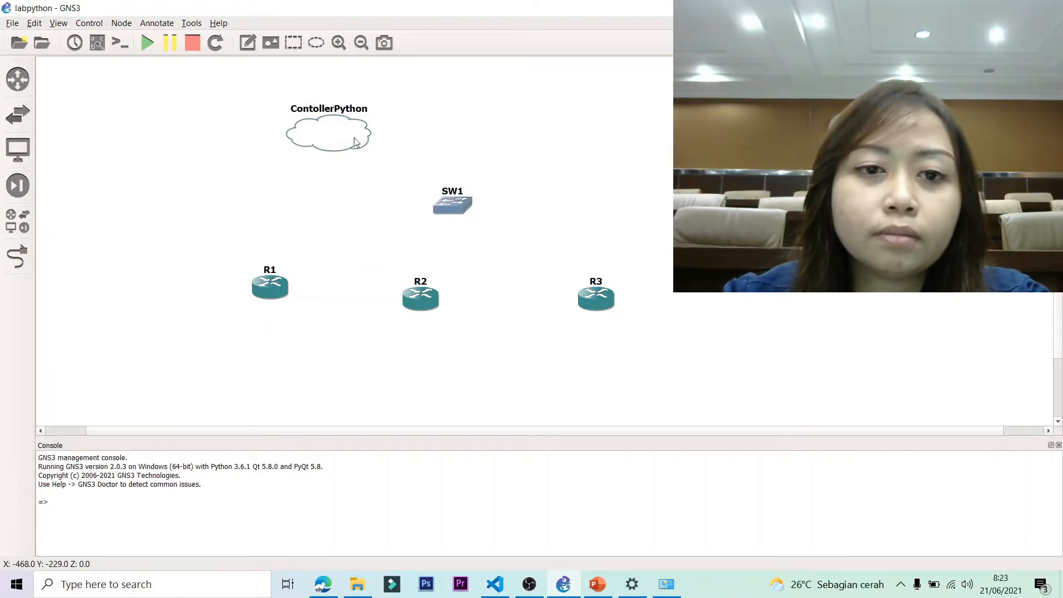
mouse_move(358, 143)
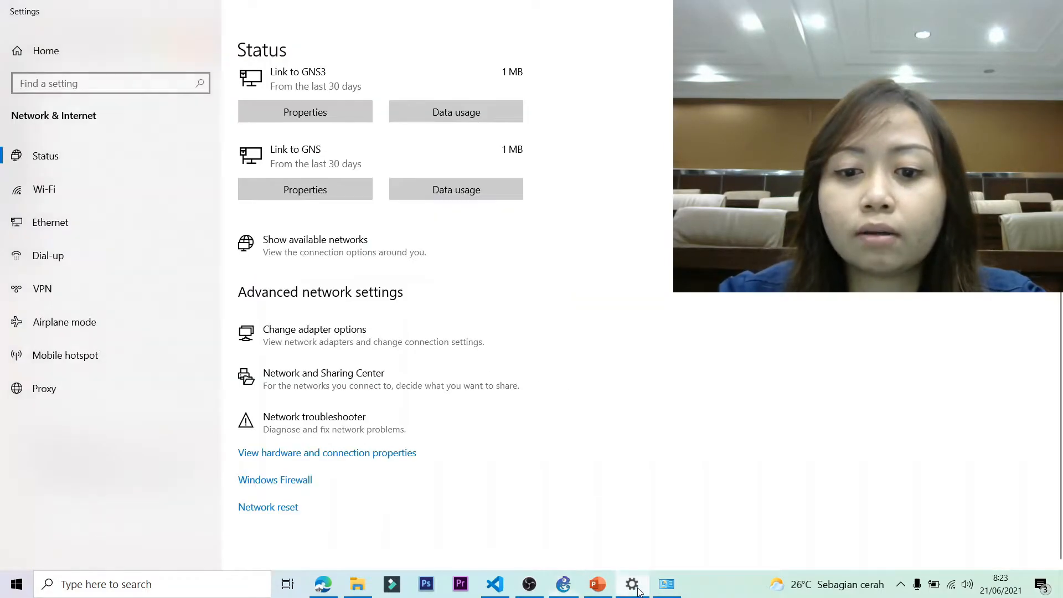
click(670, 588)
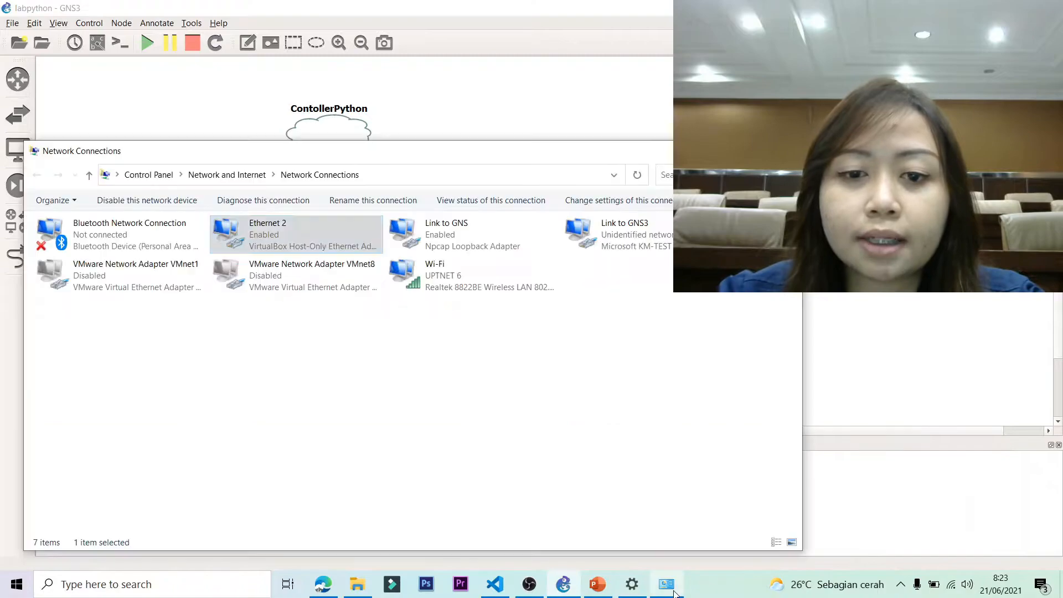
Check the Link to GNS3 adapter's details, showing IPv4 192.168.1.254, and open its properties.
double_click(655, 246)
click(634, 157)
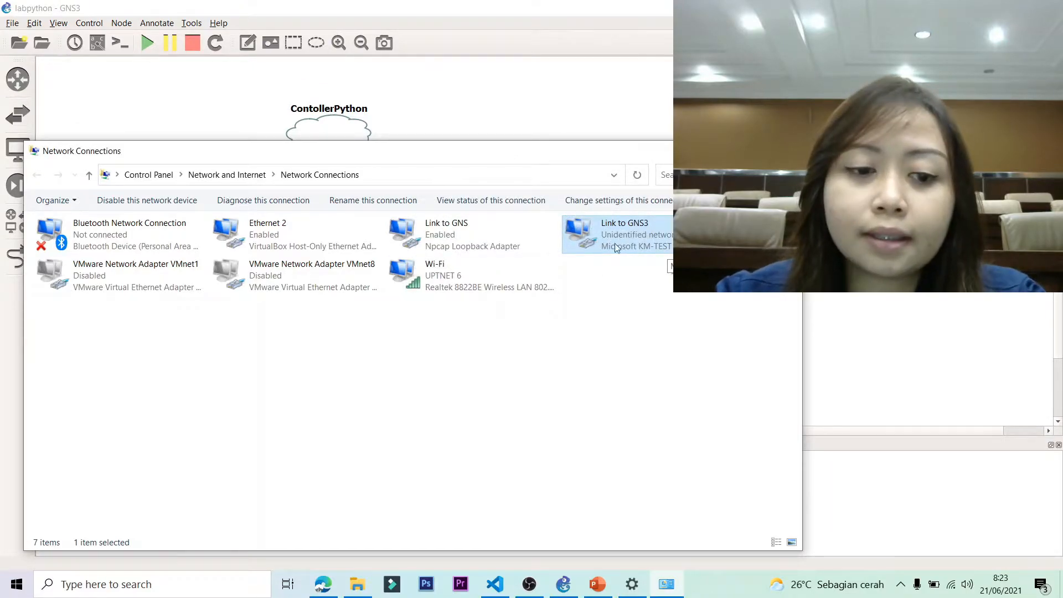
double_click(657, 233)
click(463, 289)
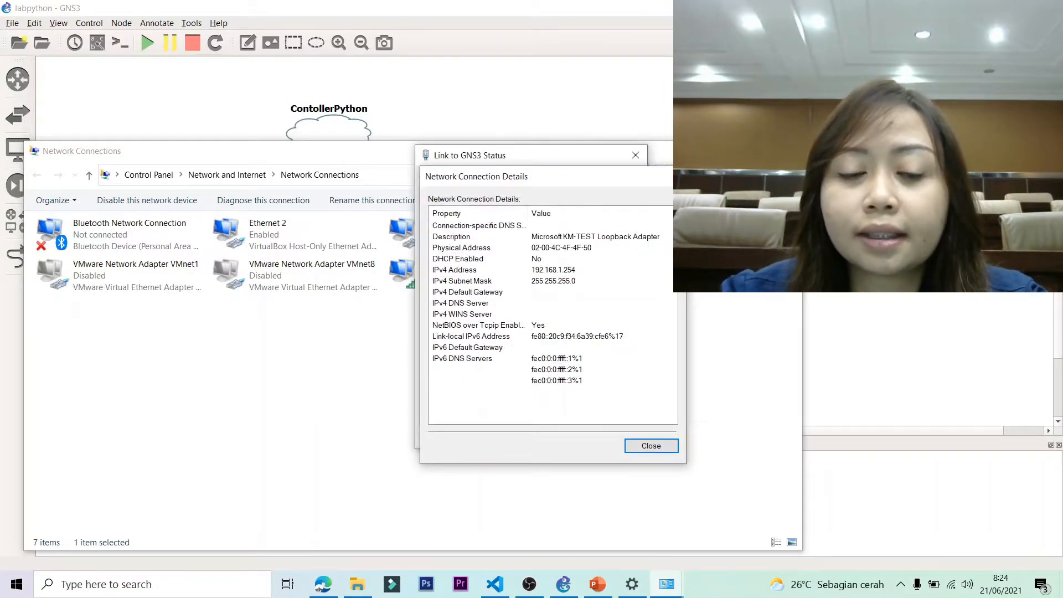
click(672, 176)
click(453, 405)
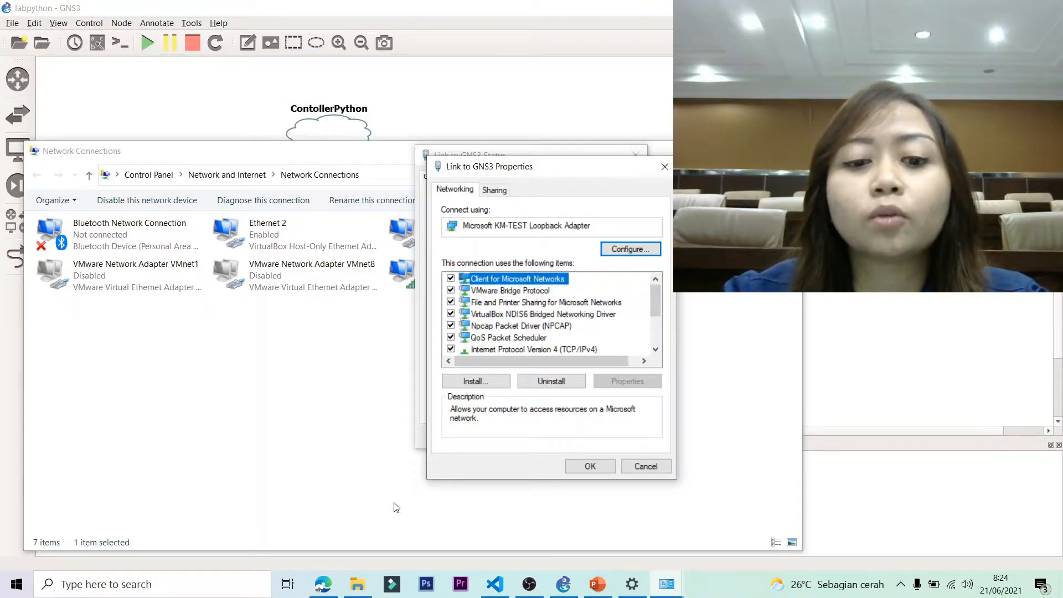
click(594, 590)
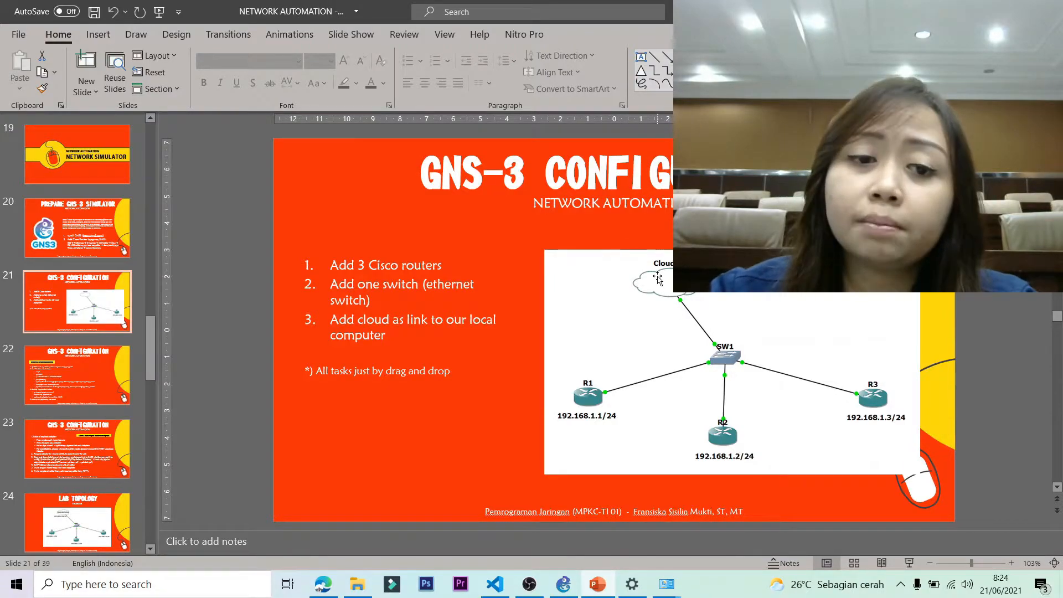
Advance to slide 24, LAB TOPOLOGY, showing ControllerPython at 192.168.1.254/24.
key(Down)
key(Down)
key(Down)
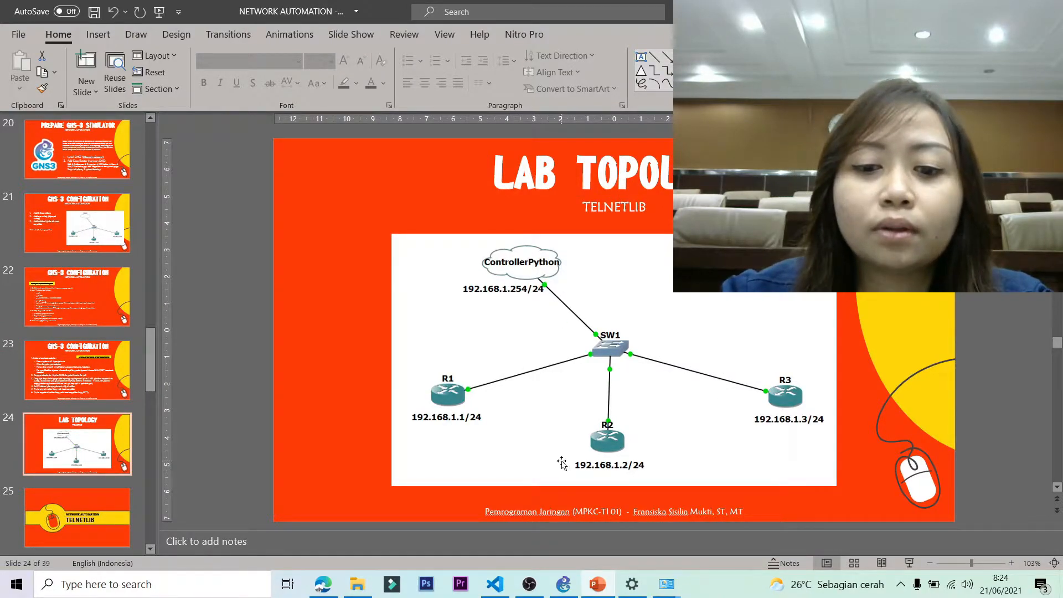
Give the Link to GNS3 adapter static IPv4 192.168.1.254, mask 255.255.255.0, and close its dialogs.
mouse_move(600, 588)
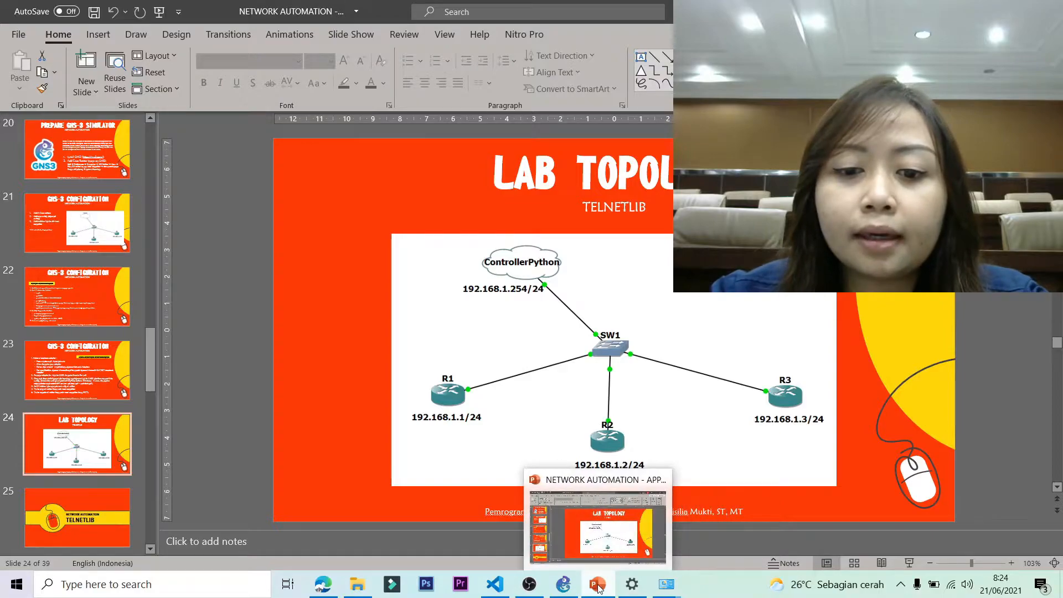
mouse_move(666, 586)
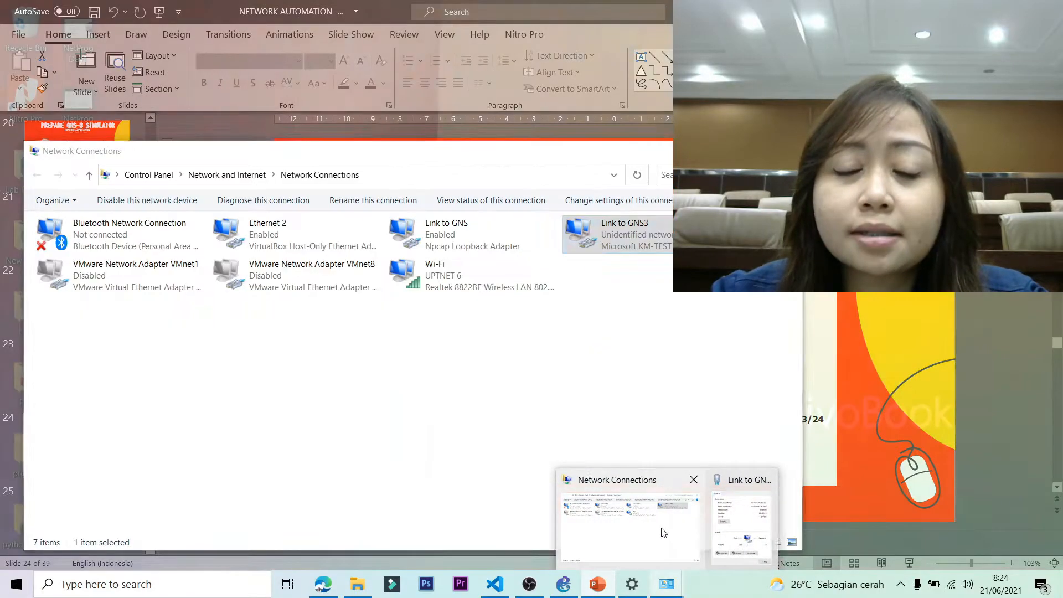
click(663, 532)
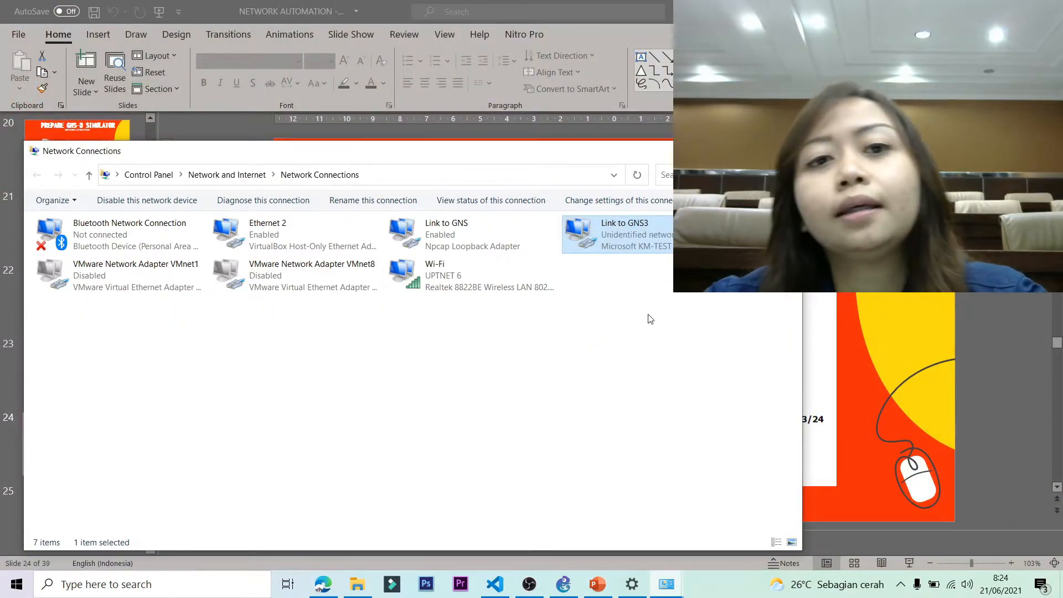
mouse_move(668, 586)
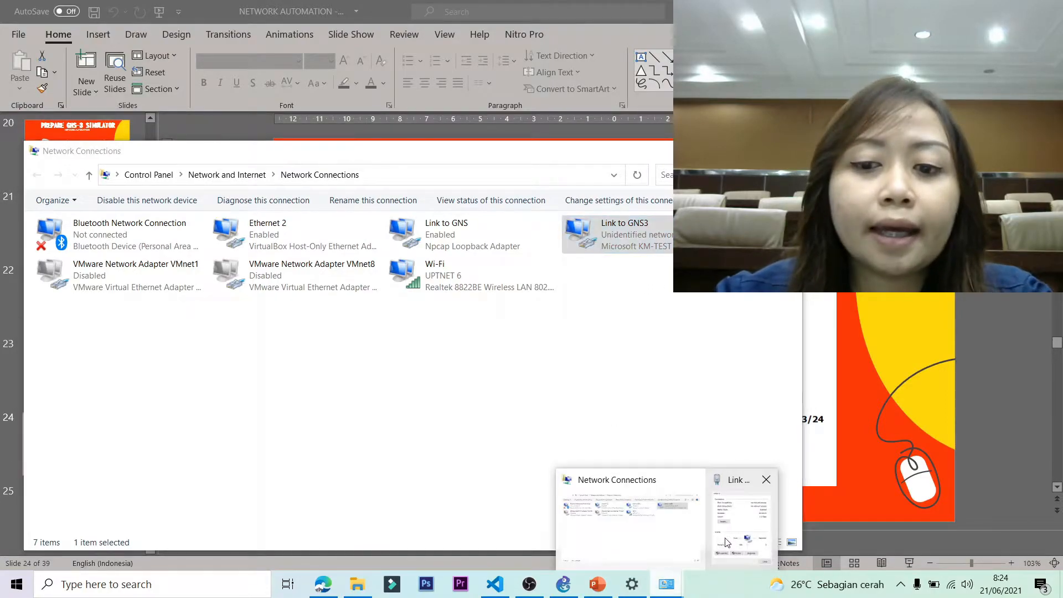
click(731, 536)
double_click(532, 350)
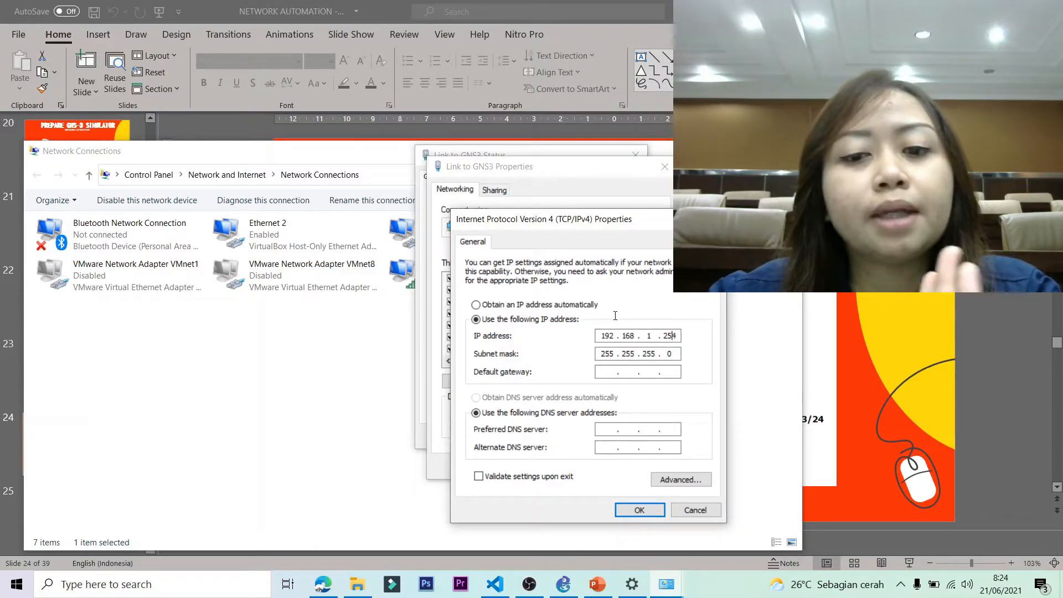
click(635, 508)
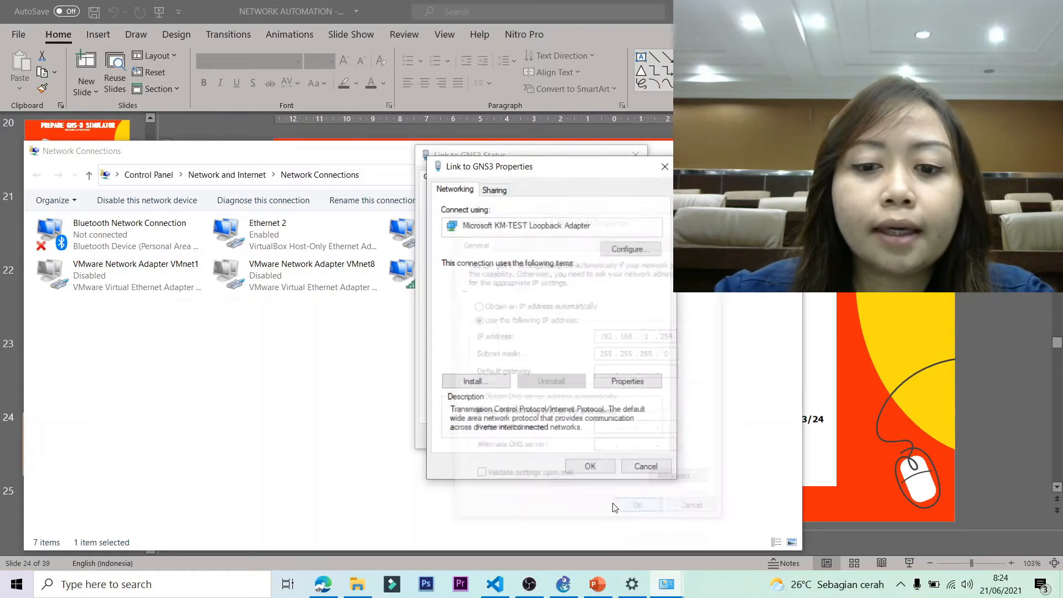
click(641, 465)
click(616, 432)
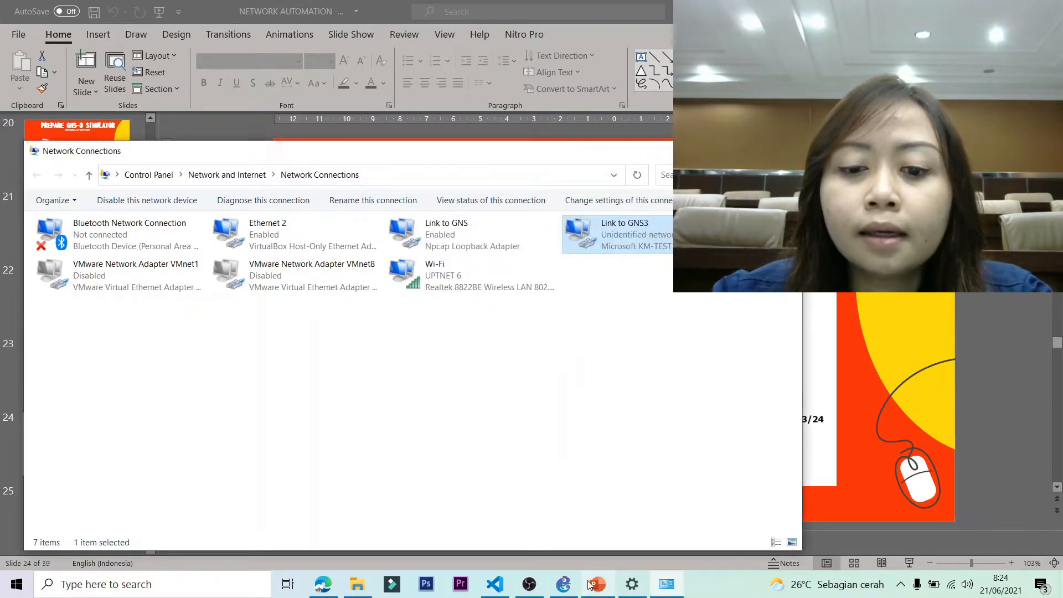
click(564, 583)
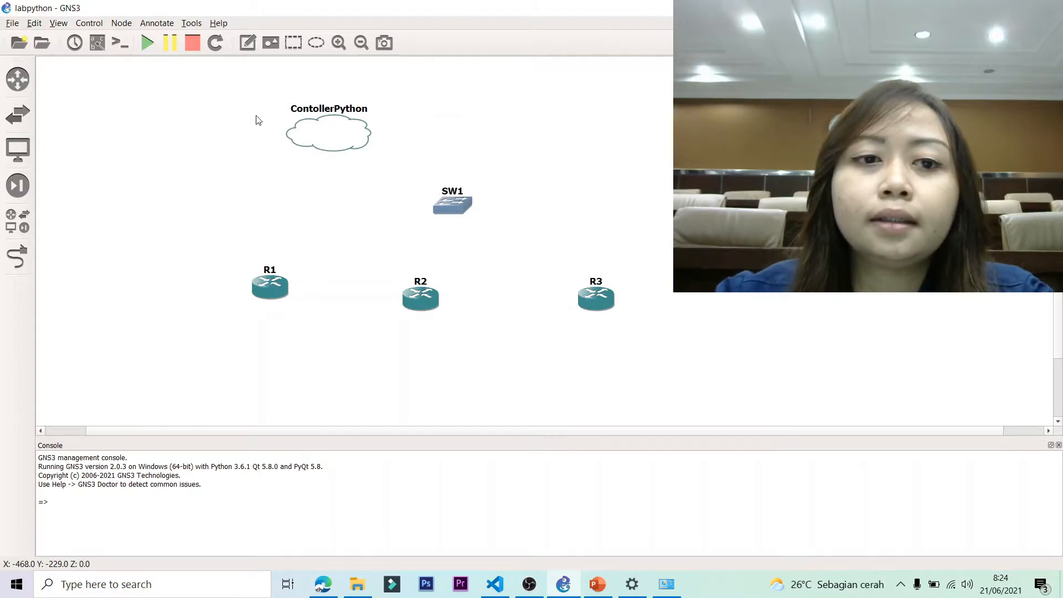
click(666, 584)
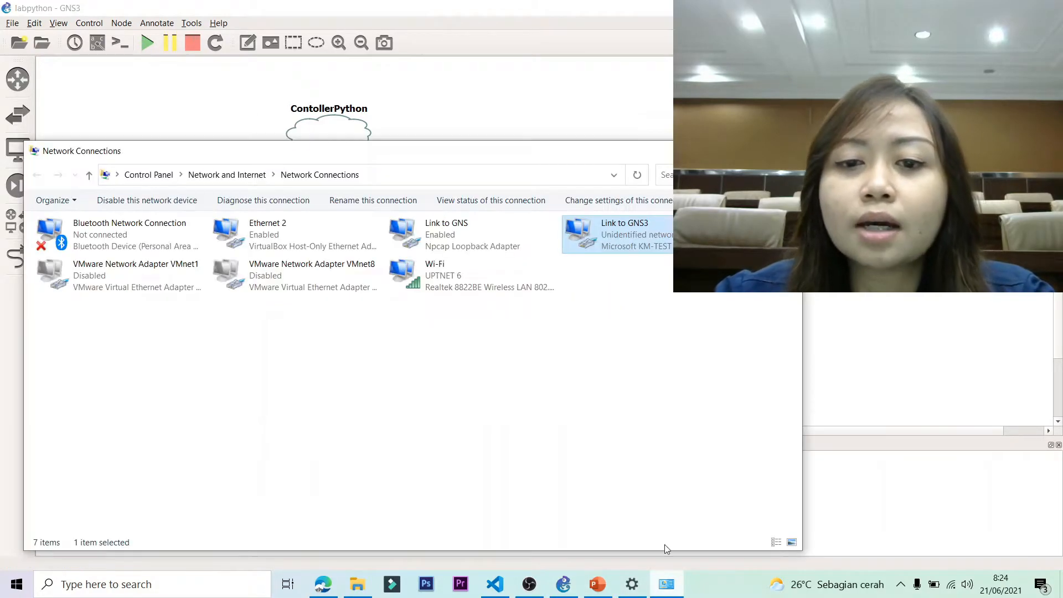
right_click(638, 232)
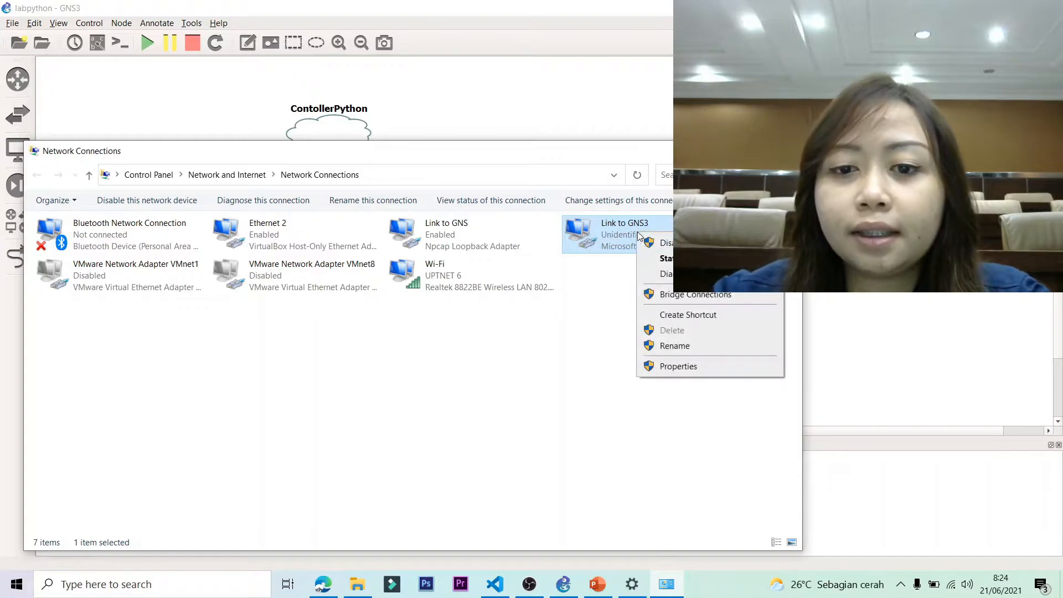
click(674, 346)
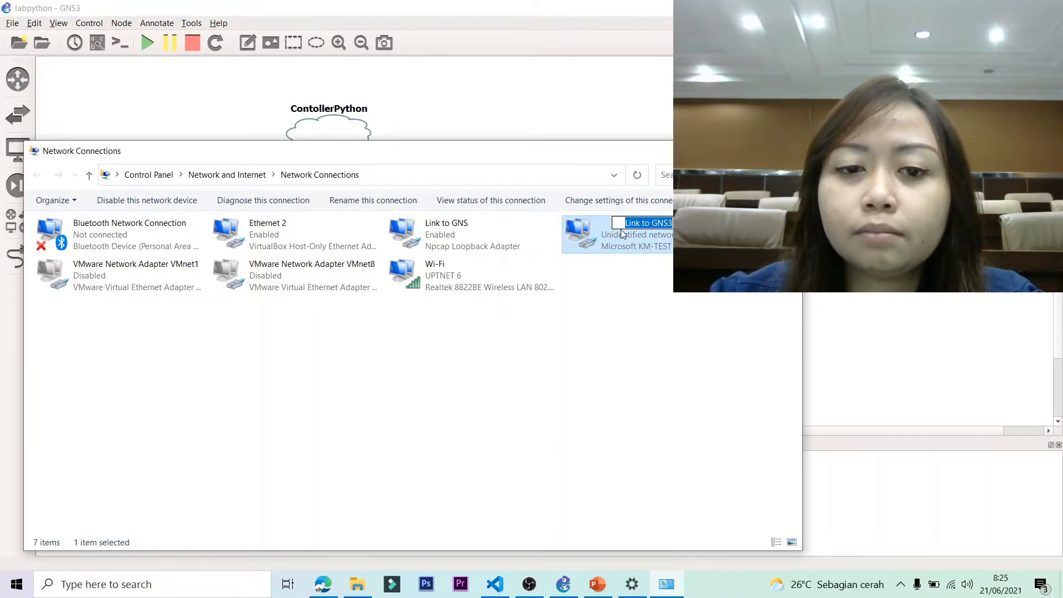
click(637, 371)
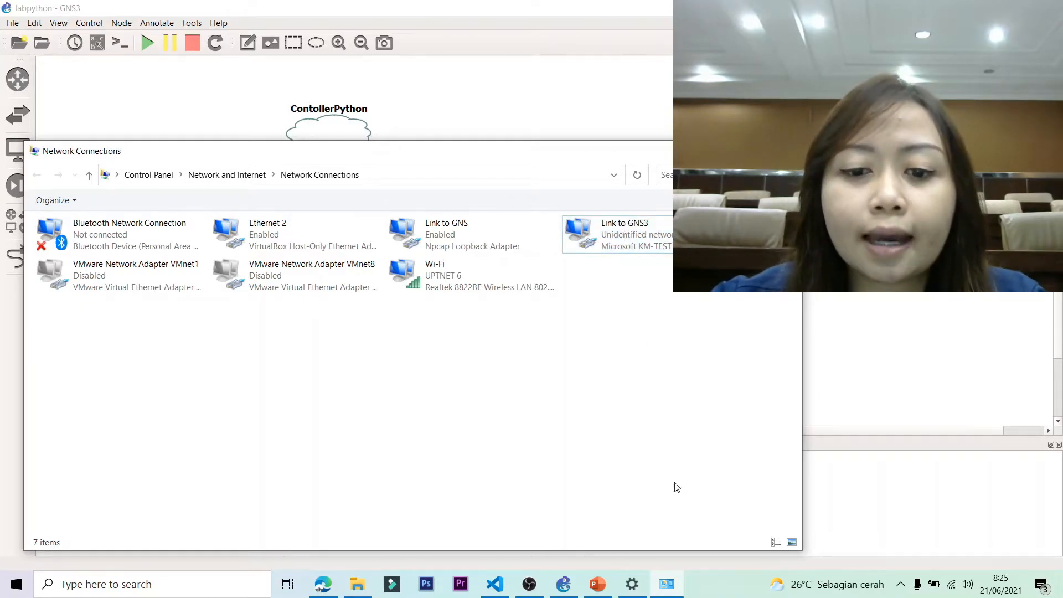
click(723, 151)
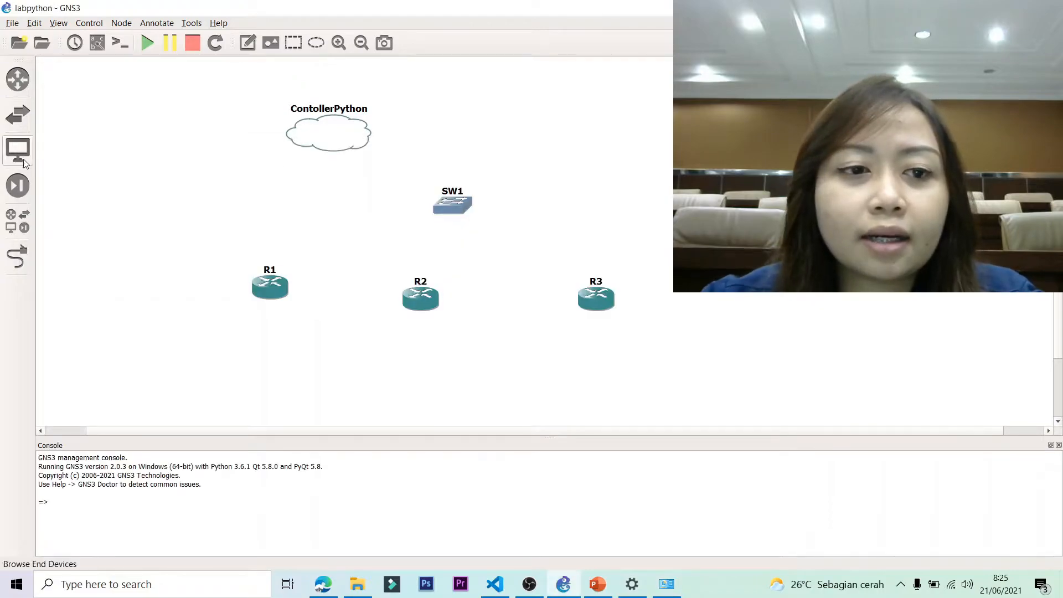
Link SW1 Ethernet0 to the cloud's Link to GNS3, and Ethernet1 to R1 FastEthernet0/0.
click(17, 255)
click(443, 212)
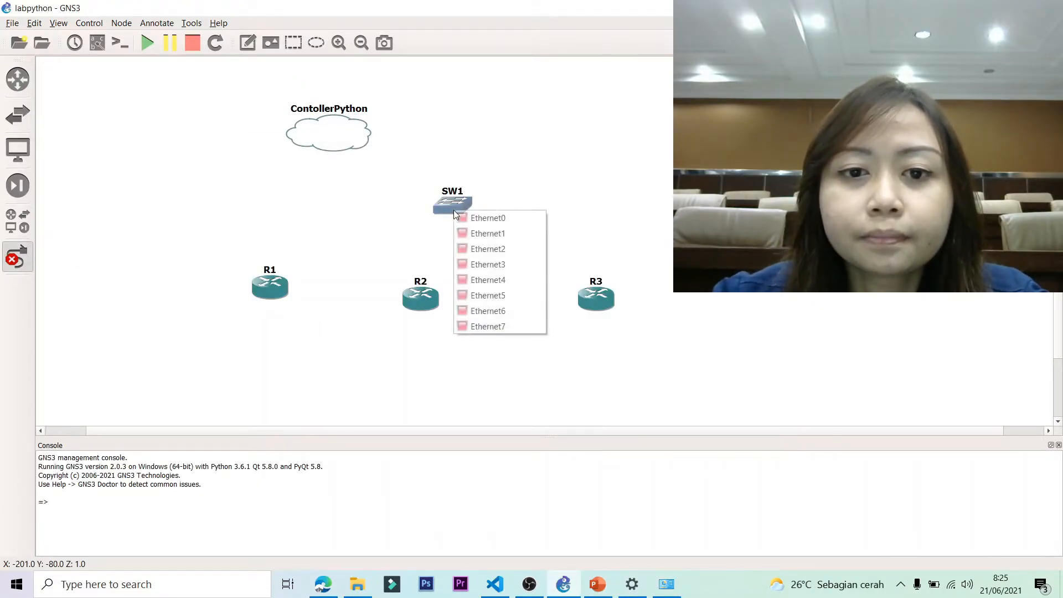
click(499, 219)
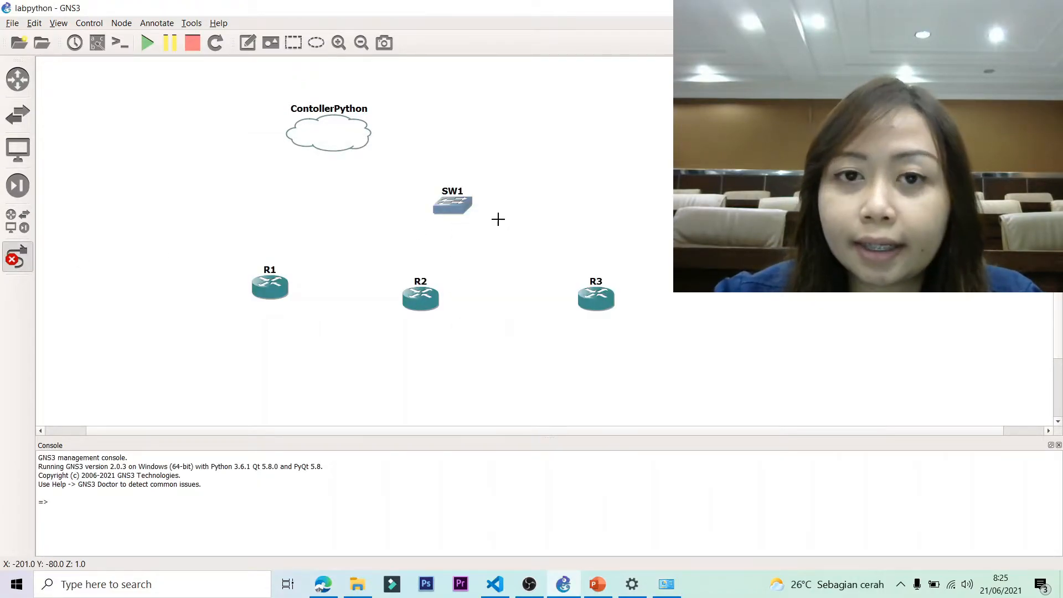
click(329, 129)
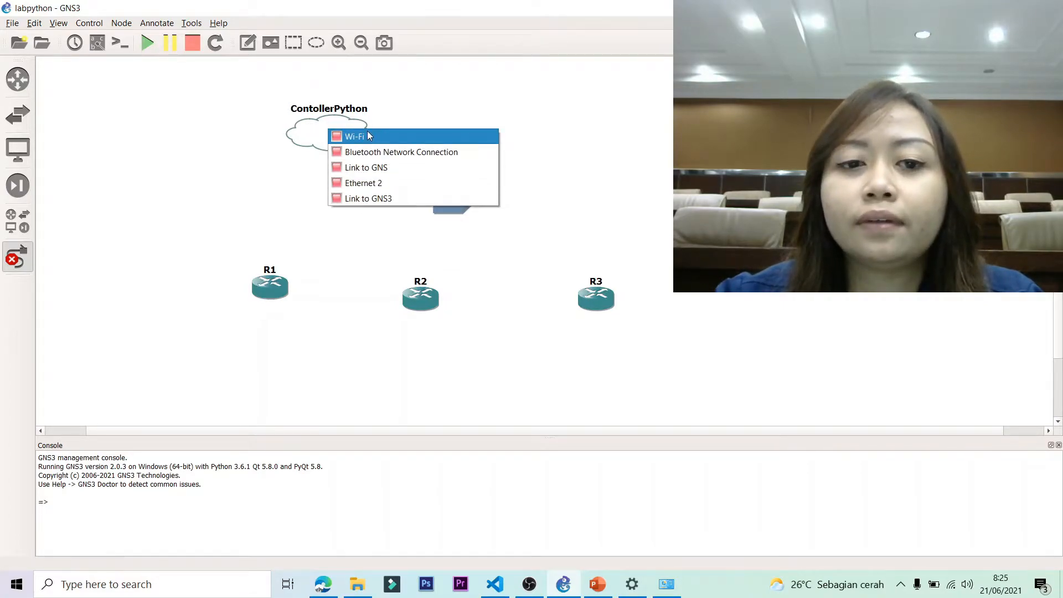
click(366, 201)
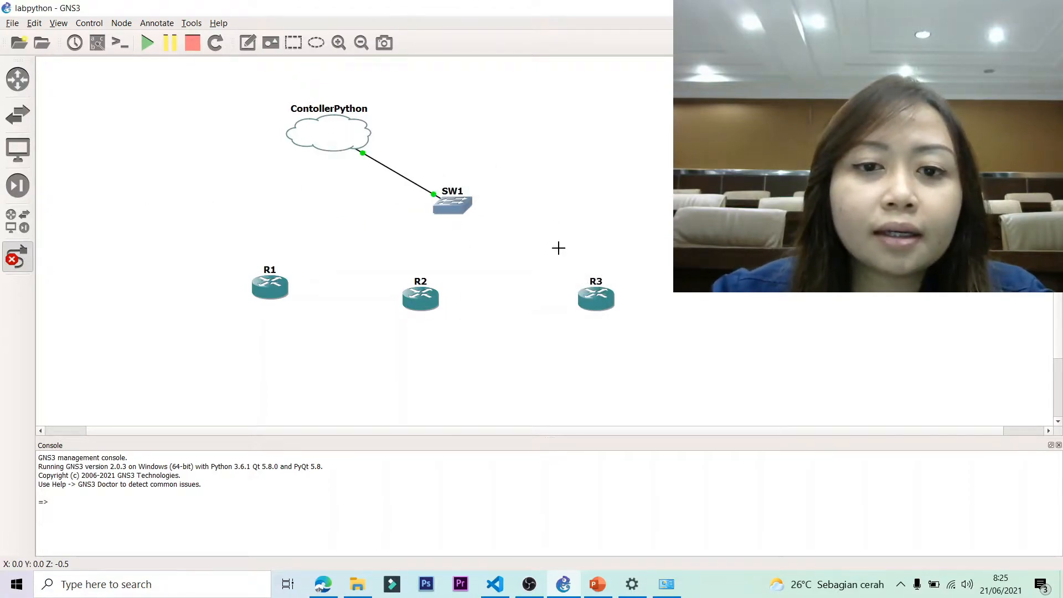
click(463, 205)
click(498, 226)
click(271, 284)
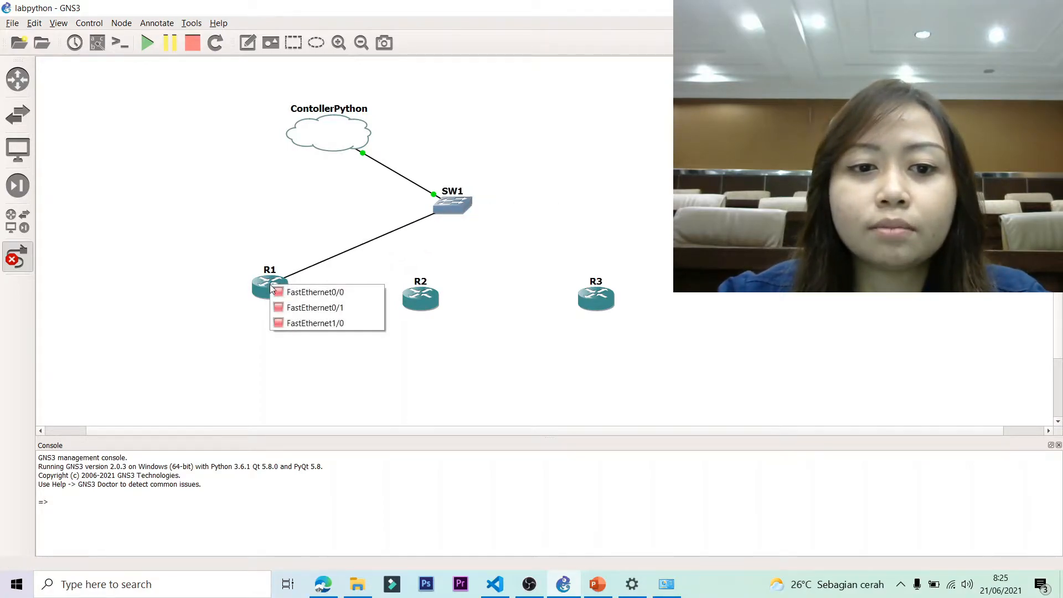
click(302, 292)
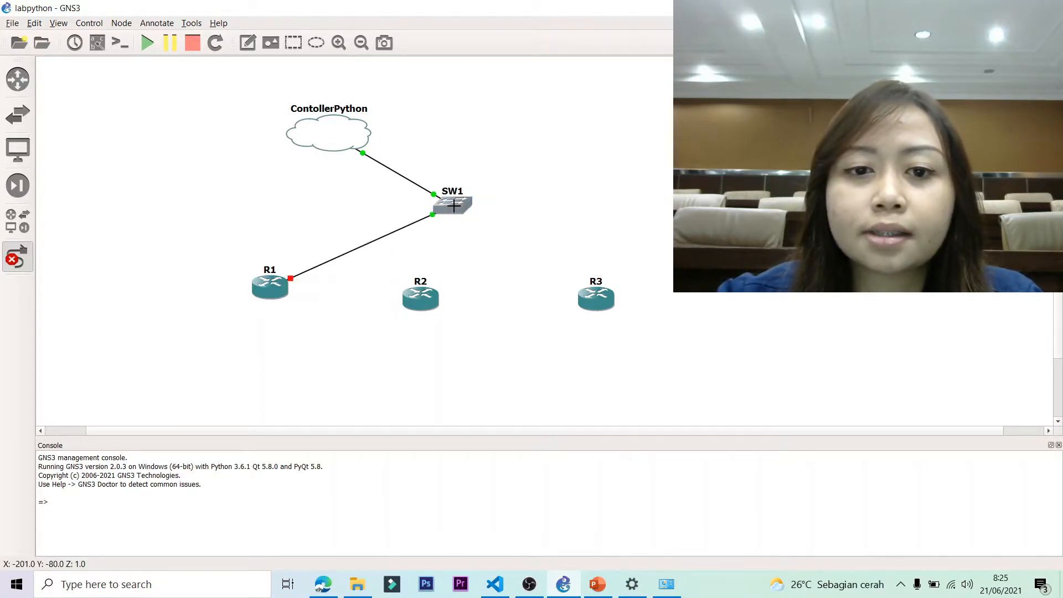
Link SW1 Ethernet2 and Ethernet3 to FastEthernet0/0 on R2 and R3.
click(452, 203)
click(484, 245)
click(418, 294)
click(437, 303)
click(456, 208)
click(514, 263)
click(602, 300)
click(643, 313)
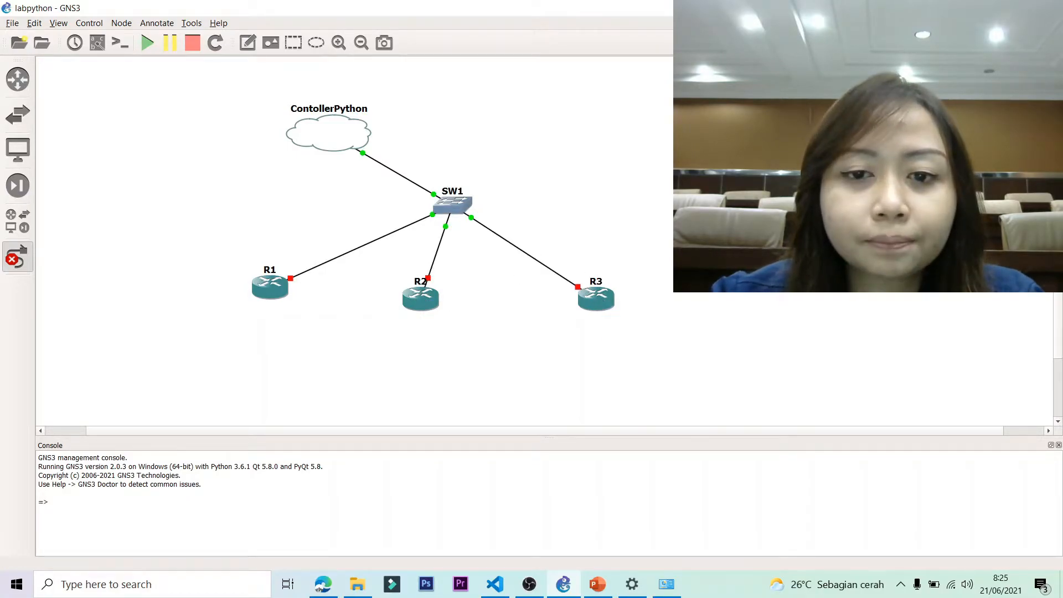
right_click(135, 99)
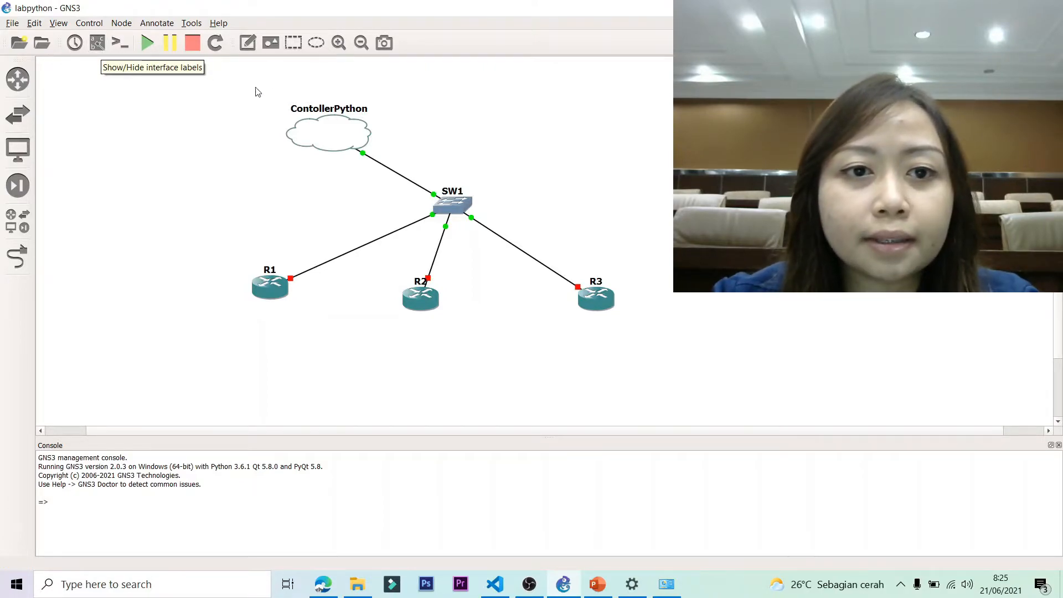
Add notes 192.168.1.1/24 below R1 and 192.168.1.2/24 below R2.
click(246, 46)
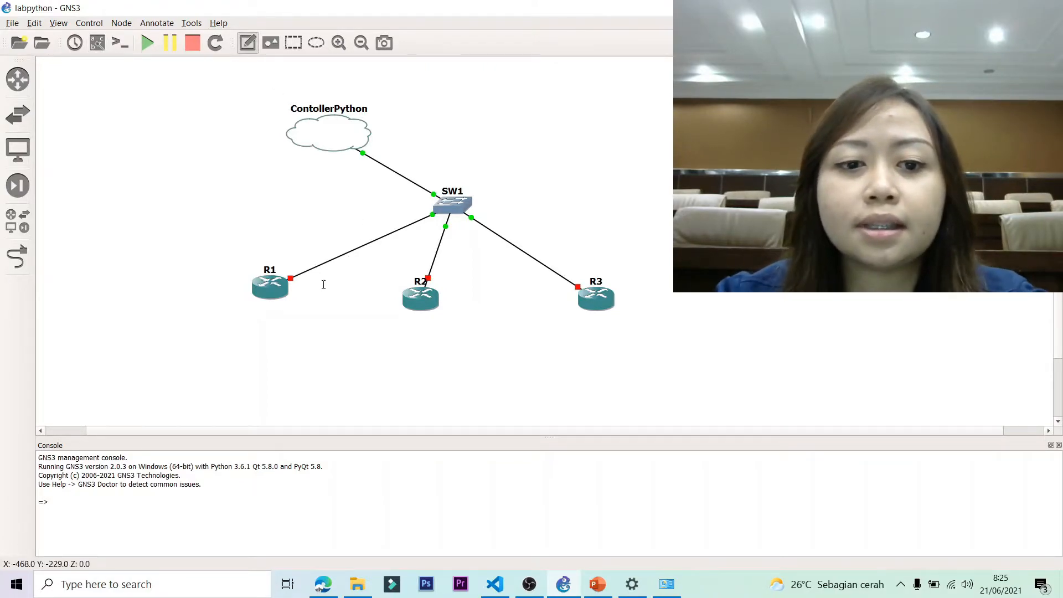
click(225, 314)
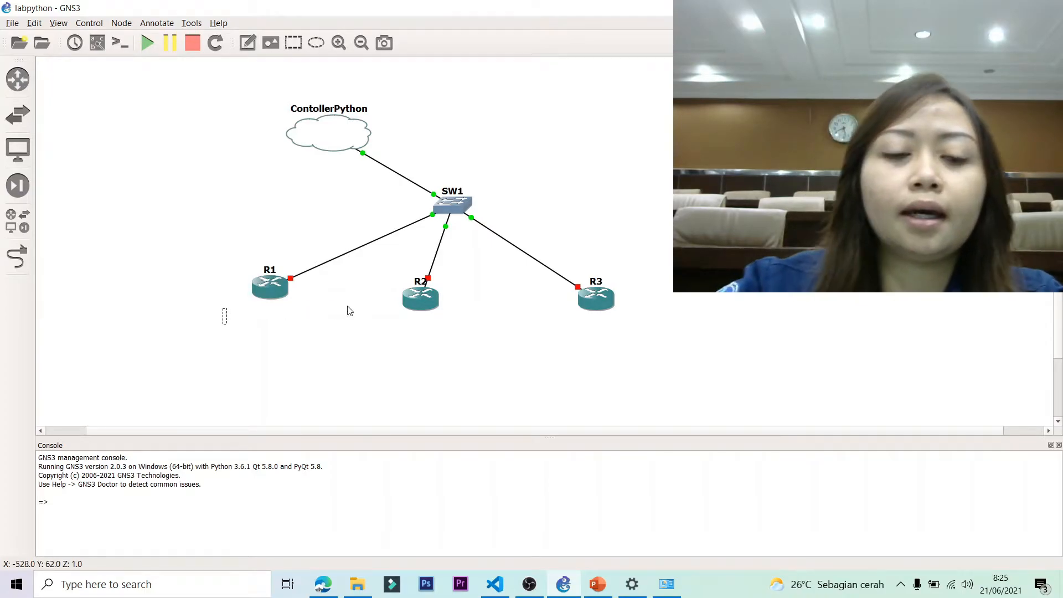
text(192.168.)
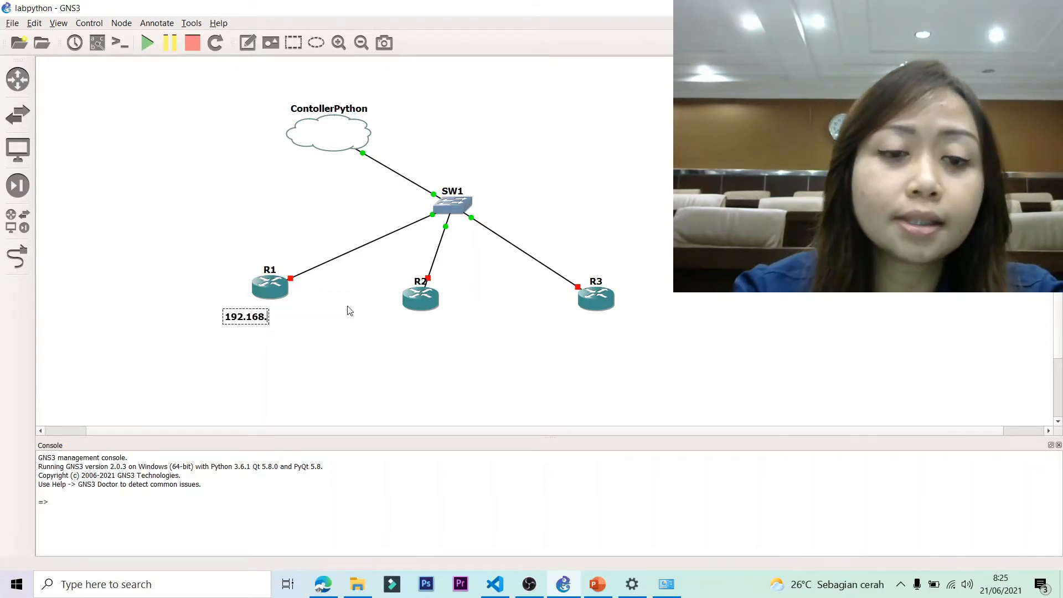
text(1.1/24)
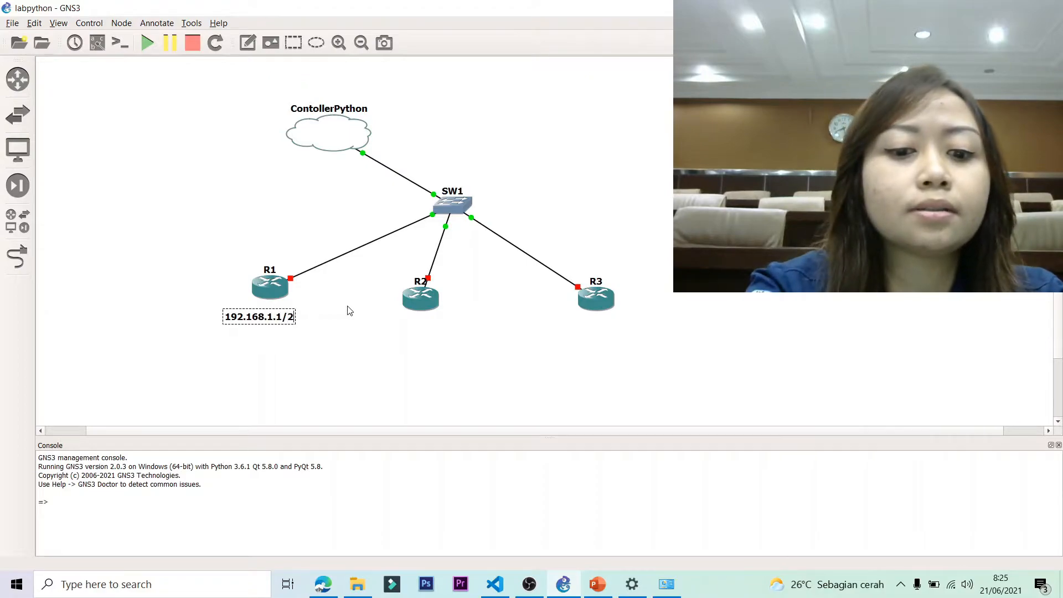
click(412, 322)
click(247, 43)
click(399, 328)
text(192.168.1.)
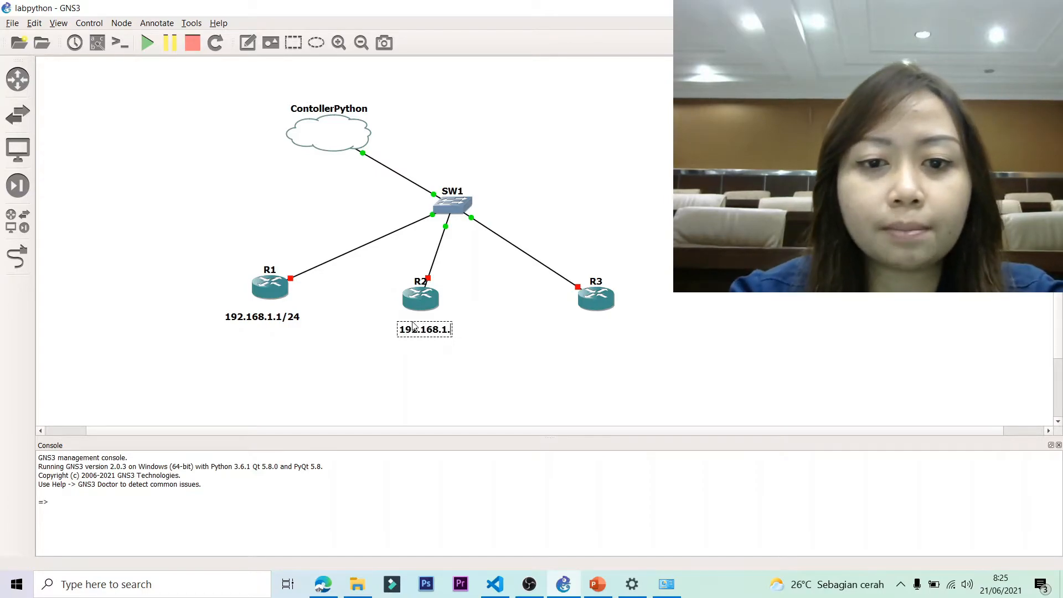
text(2/24)
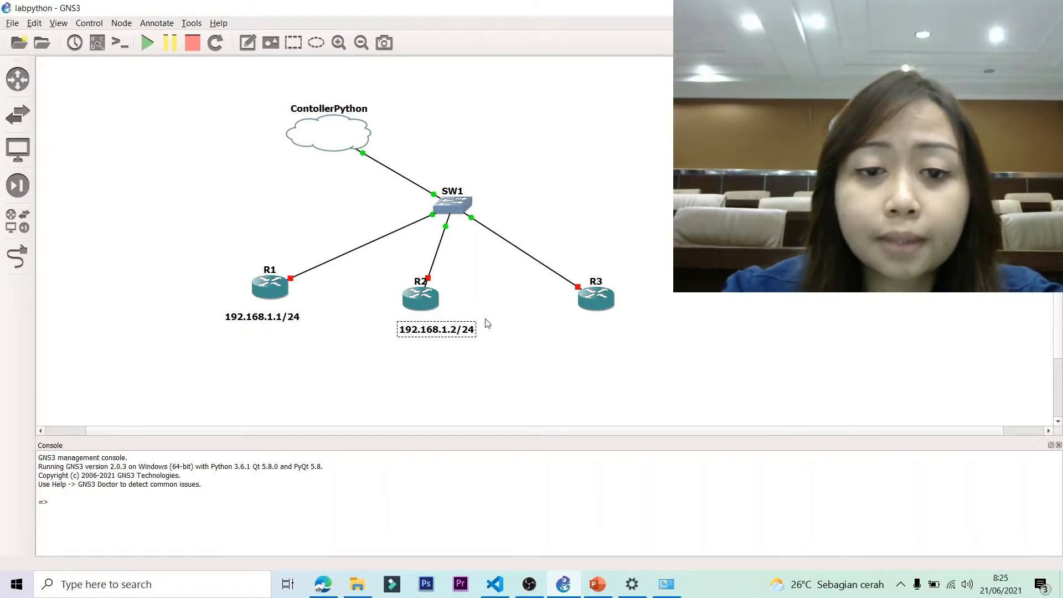
Add notes 192.168.1.3/24 below R3 and 192.168.1.254/24 below the ContollerPython cloud.
click(247, 43)
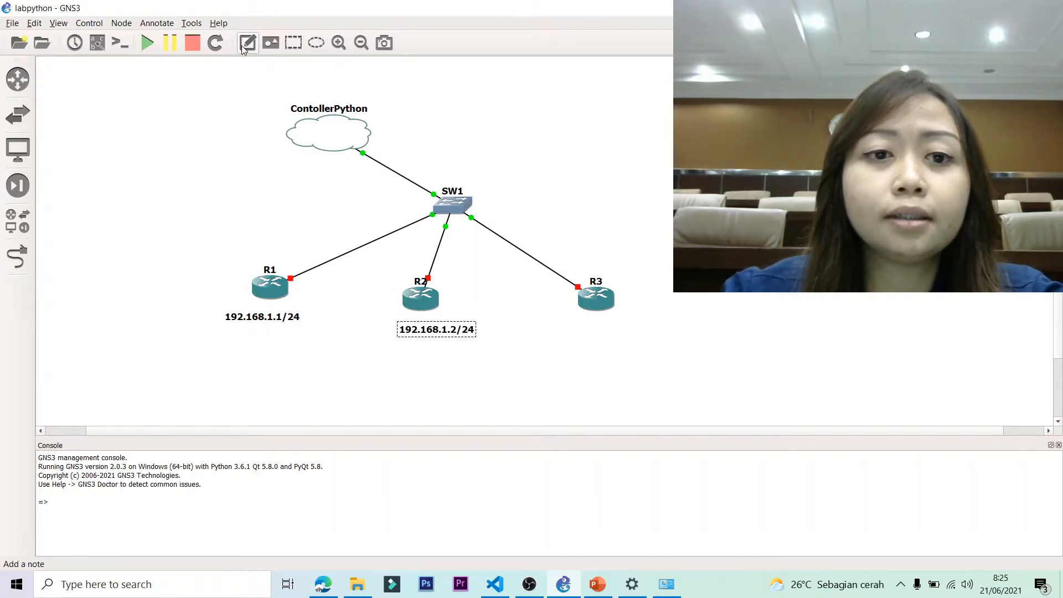
click(577, 327)
text(192.168.1.2)
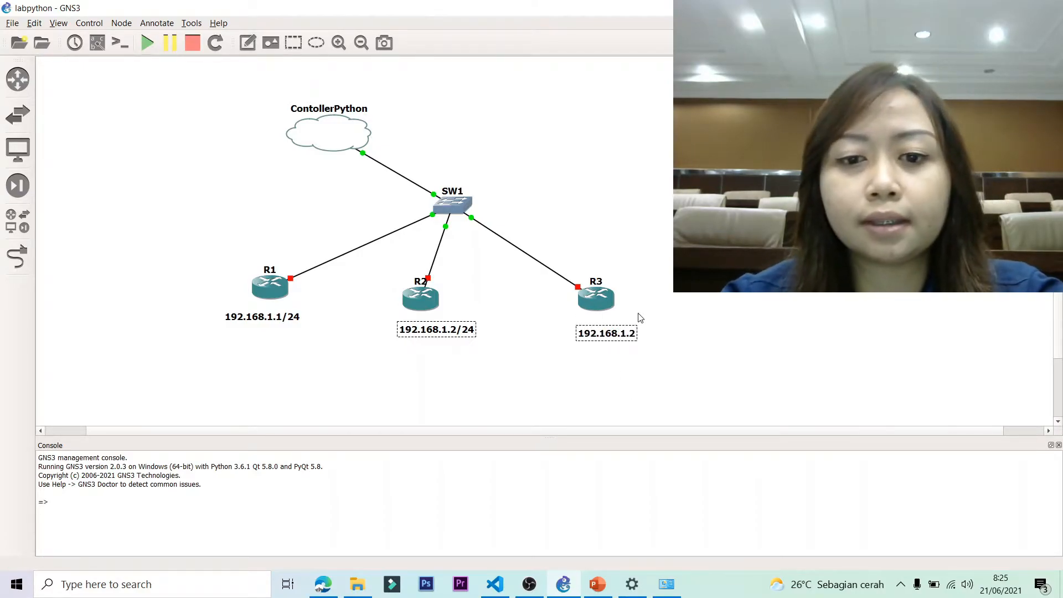
key(BackSpace)
text(3/24)
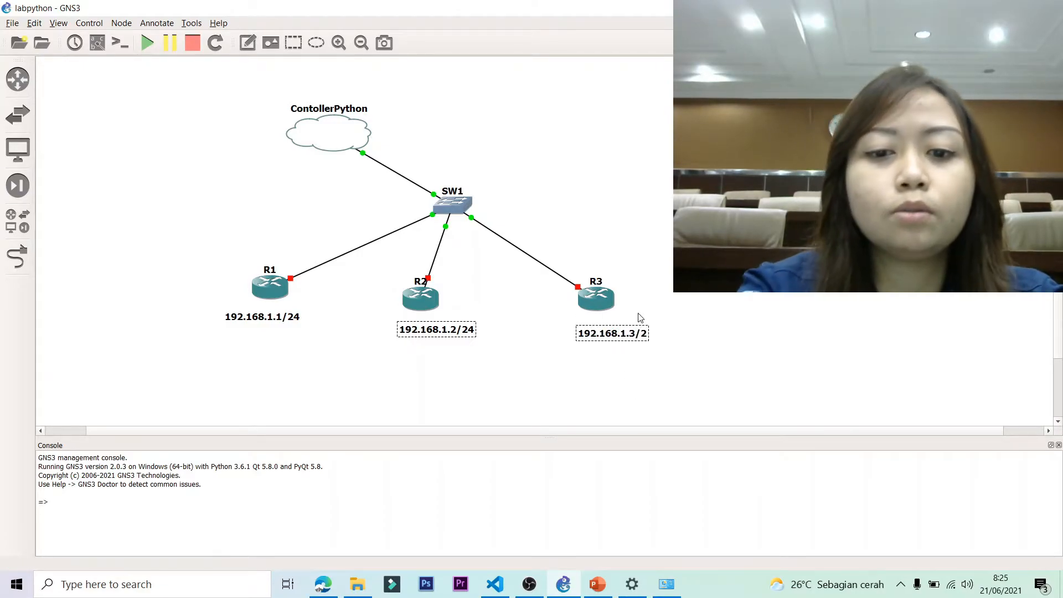
click(205, 126)
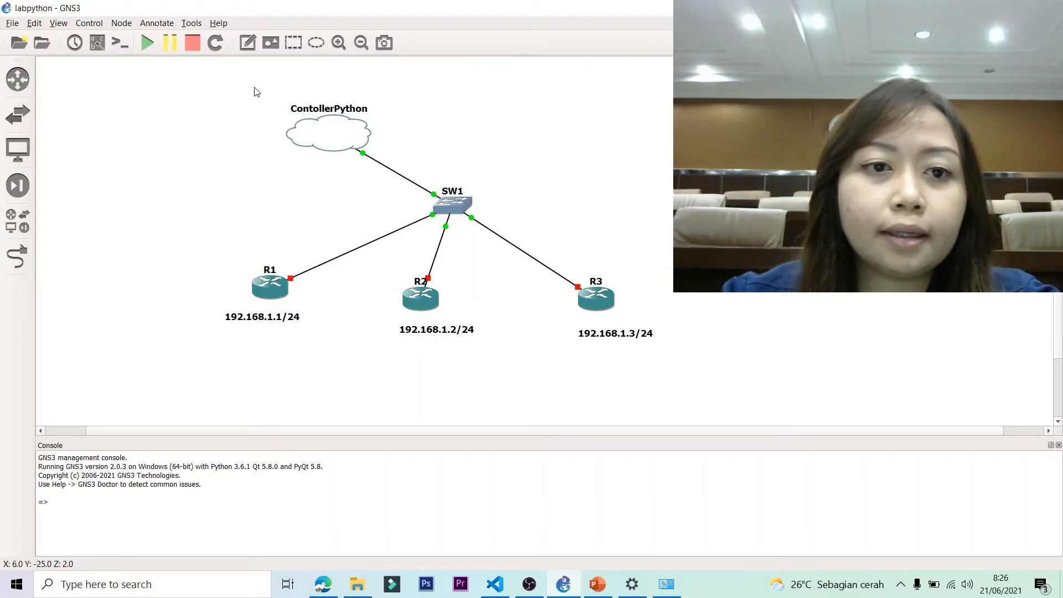
click(247, 43)
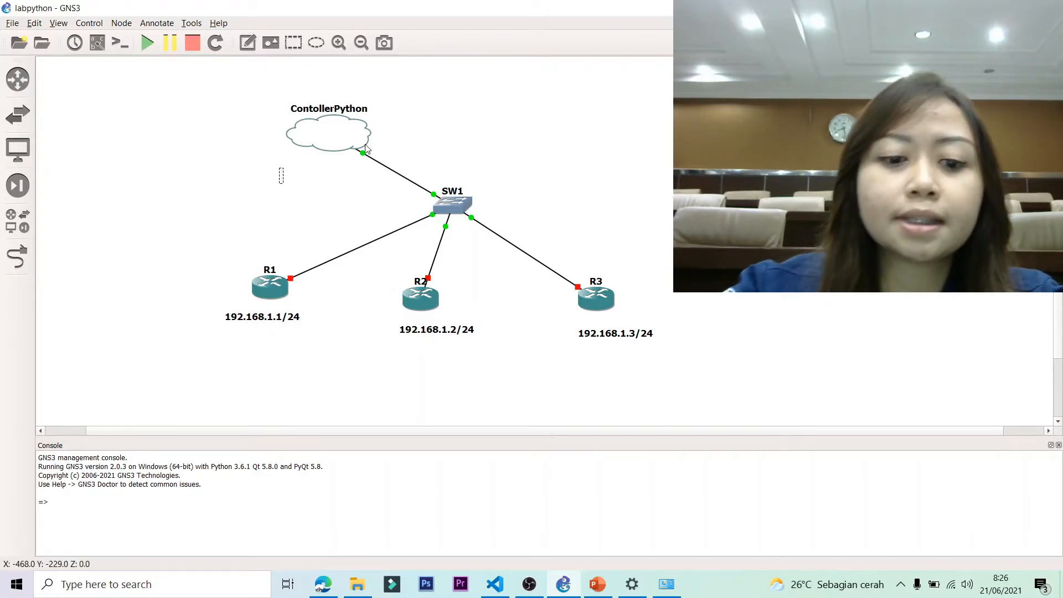
click(281, 169)
text(192.168.1)
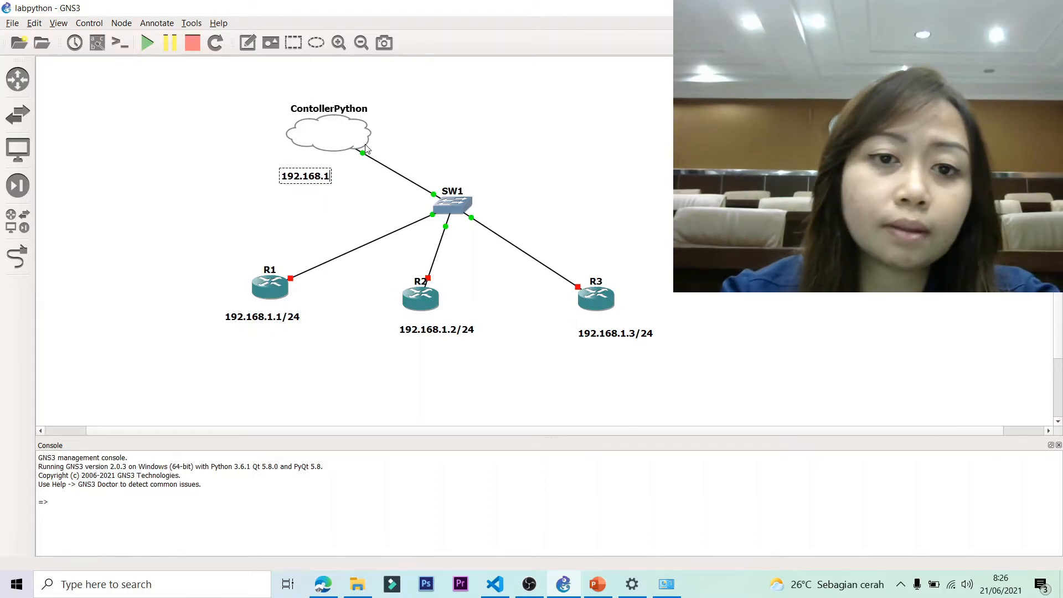
text(.254)
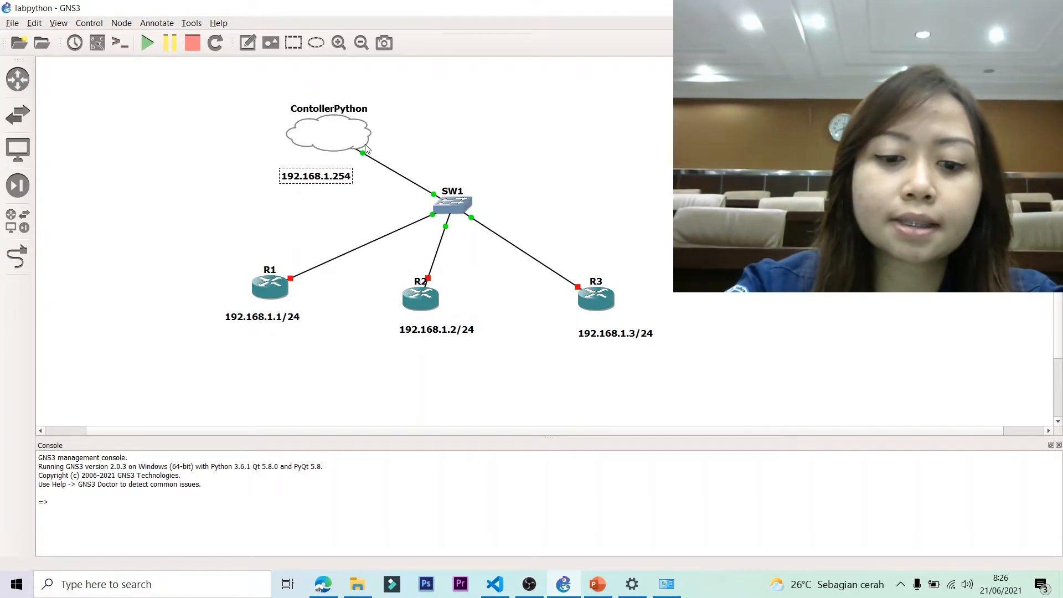
text(/24)
click(568, 152)
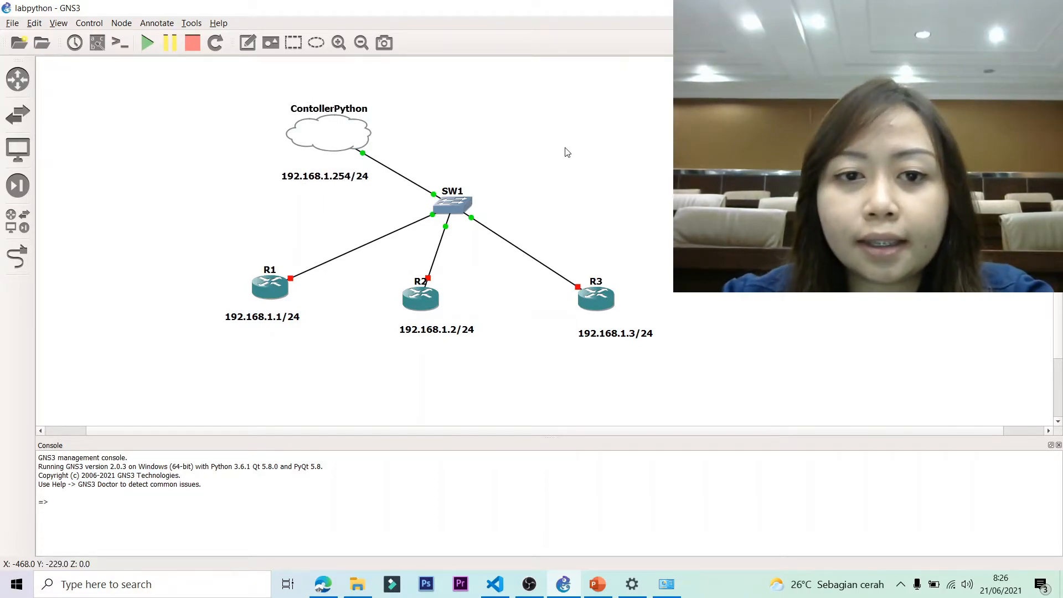
Move the cloud and R1–R3 IP notes closer to their devices, then start router R1.
drag(329, 180, 314, 164)
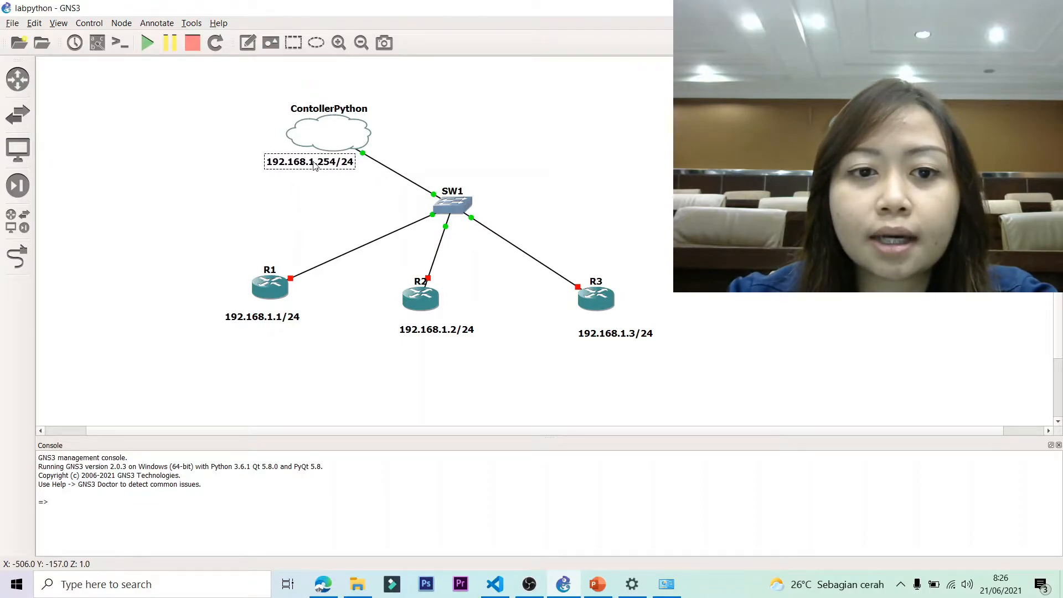
drag(269, 320, 277, 315)
drag(436, 336, 419, 329)
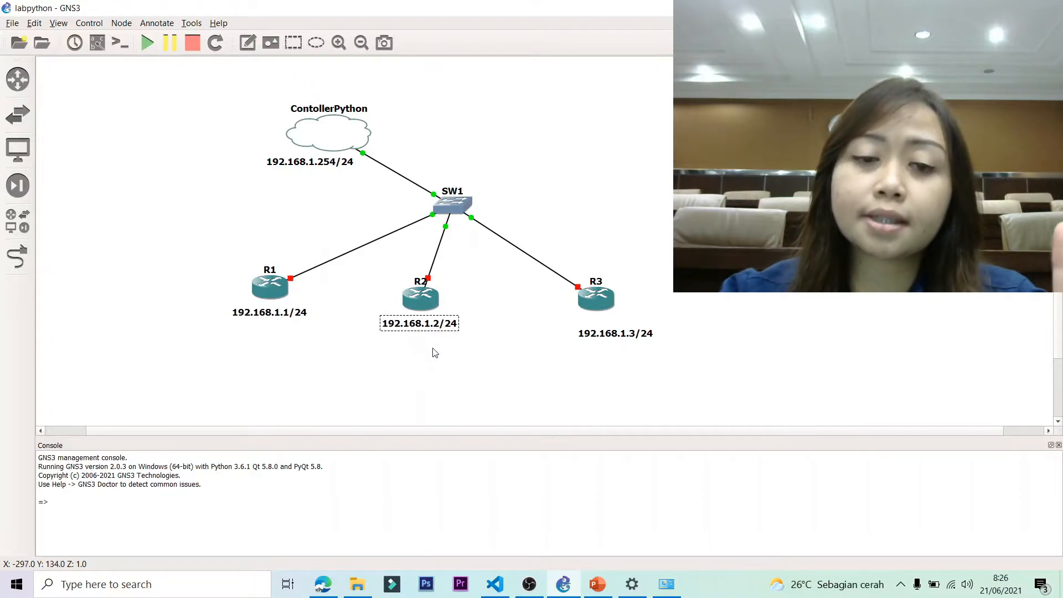
drag(620, 338, 600, 332)
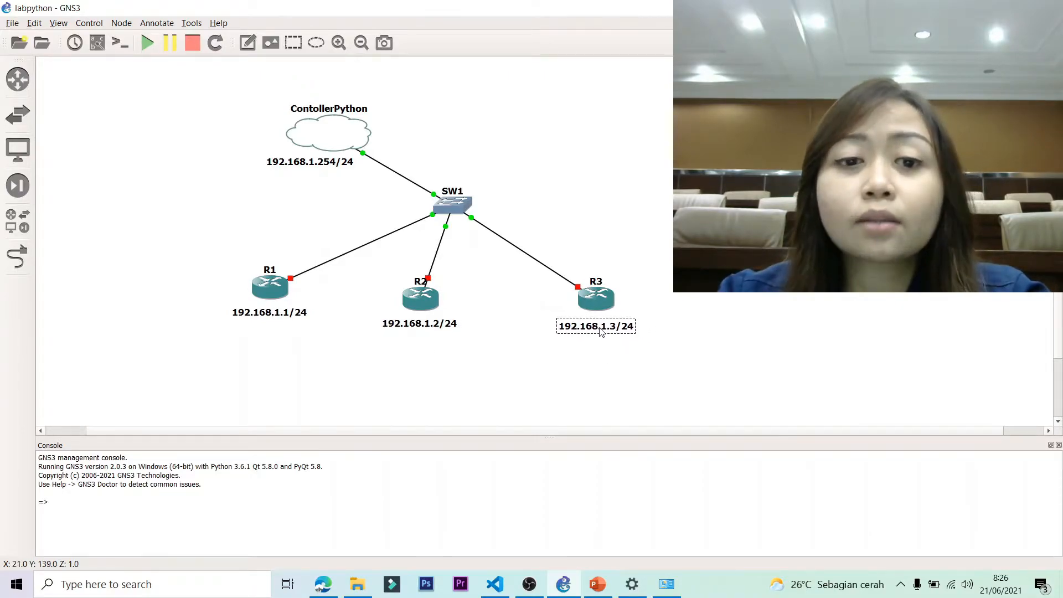
click(714, 255)
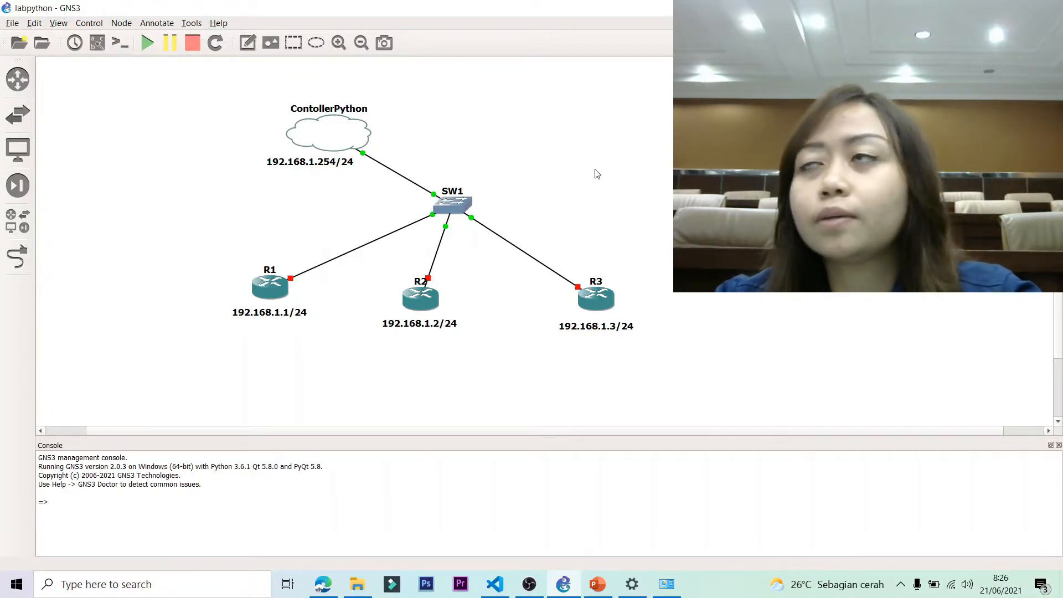
right_click(269, 286)
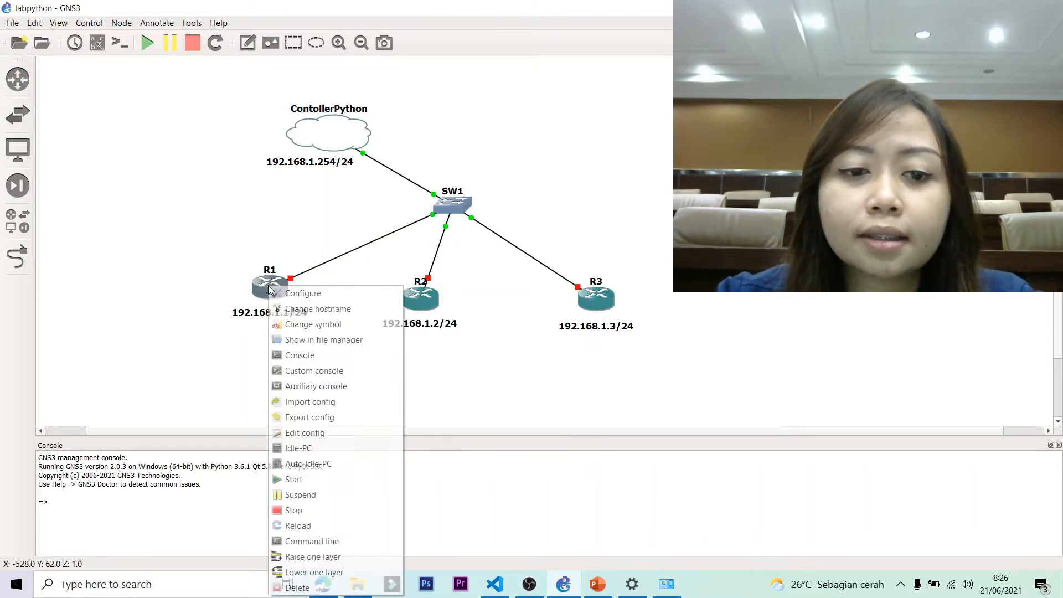
click(304, 479)
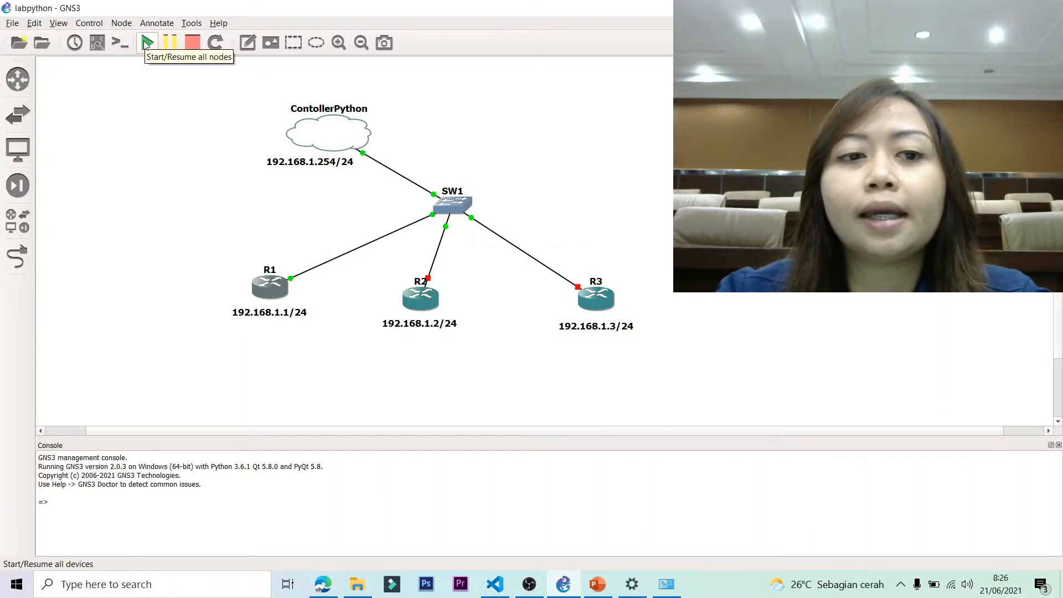
Start routers R2 and R3.
right_click(421, 304)
click(445, 194)
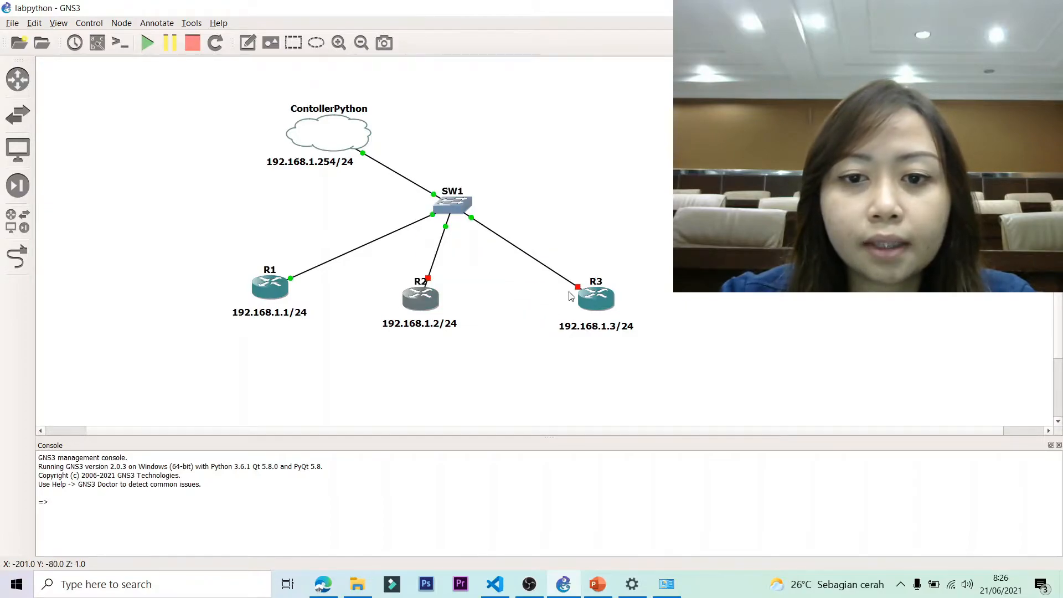
right_click(598, 303)
click(626, 194)
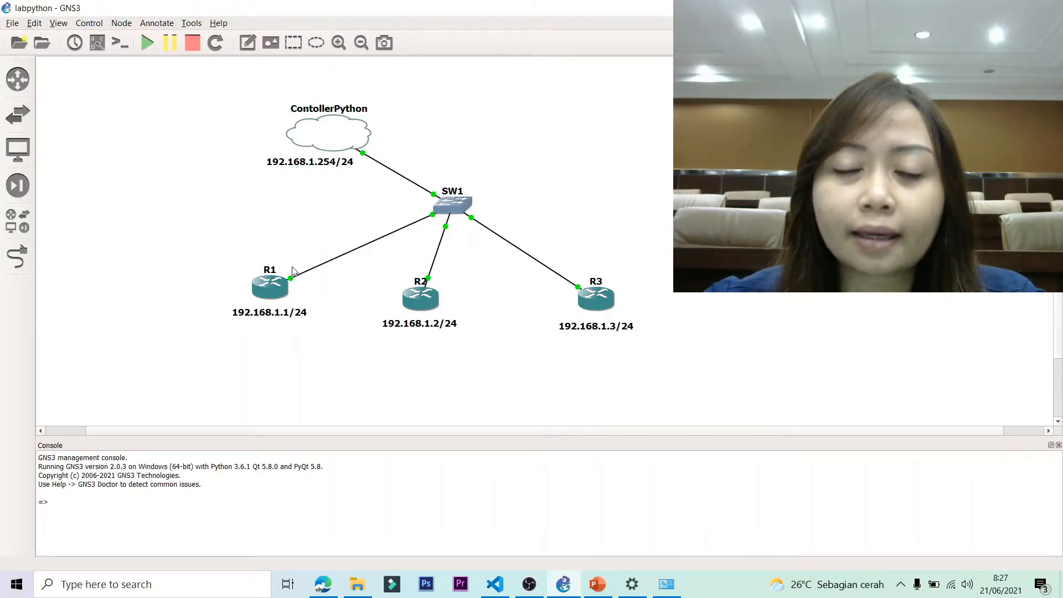
Open R1's console, bring up the R1# prompt, then minimize the console window.
double_click(265, 288)
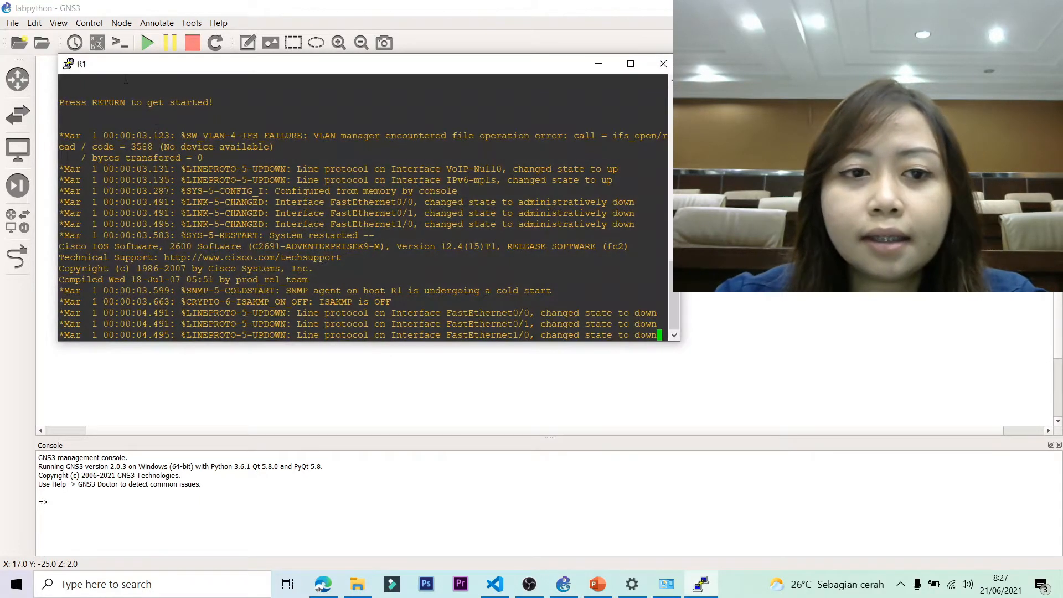
key(Return)
drag(219, 69, 466, 82)
key(Return)
key(Return)
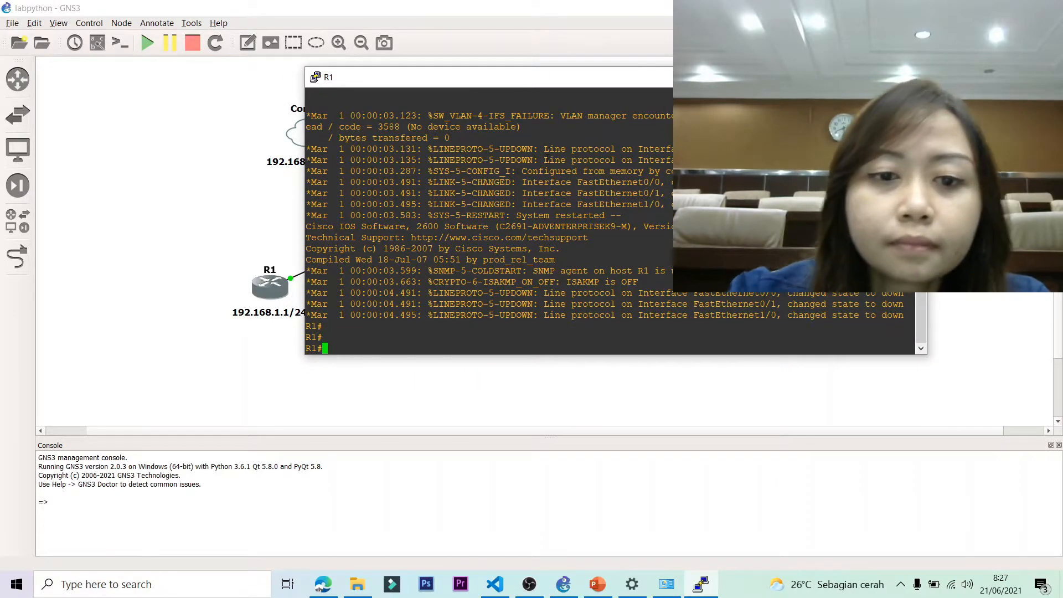
click(847, 77)
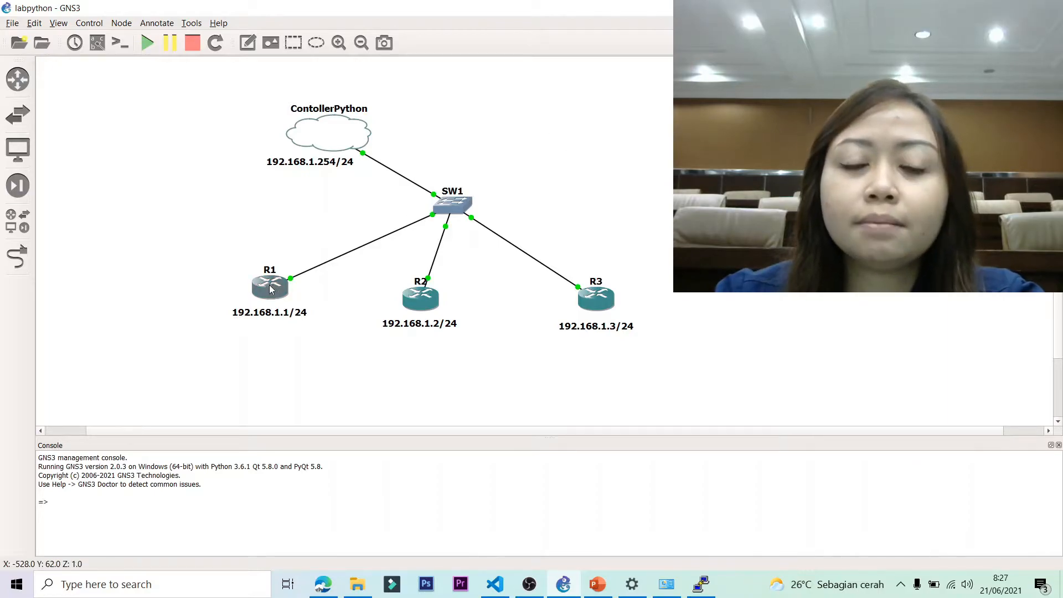
Show interface labels and move R3's f0/0 label beside the R3 name.
mouse_move(270, 289)
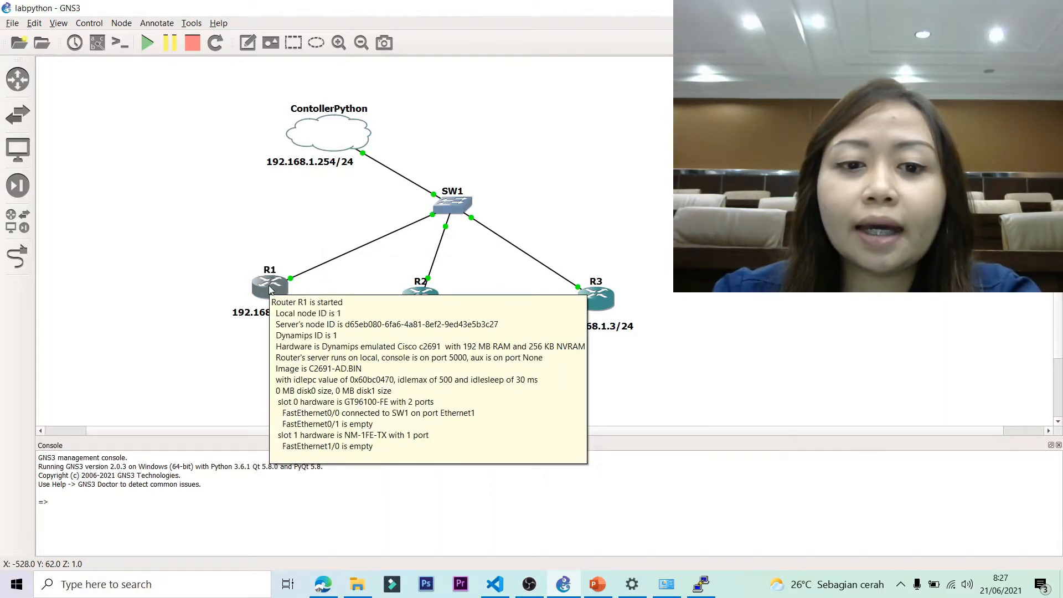
click(96, 44)
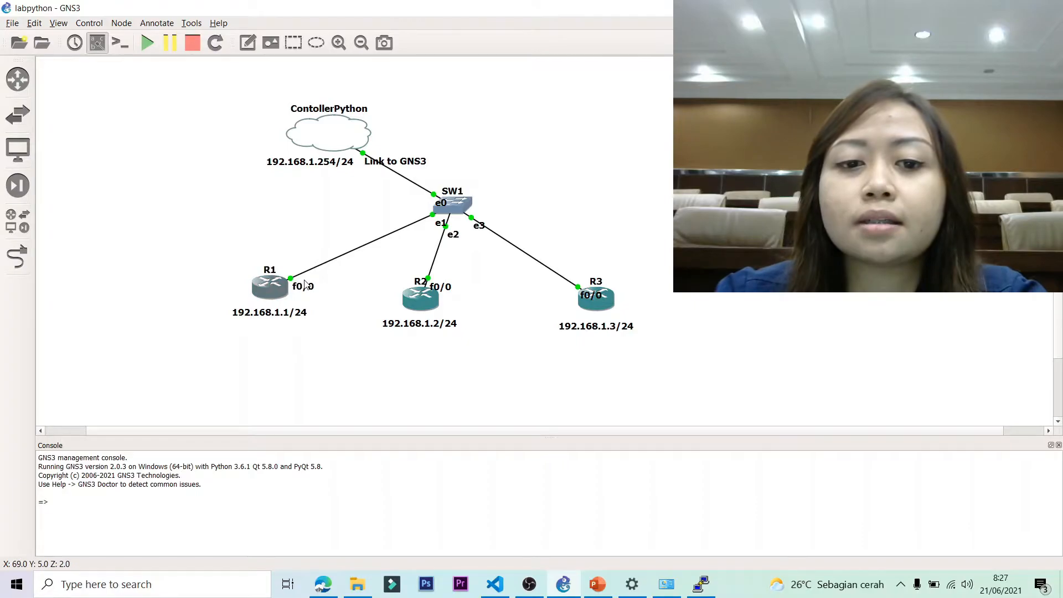
drag(596, 299, 626, 286)
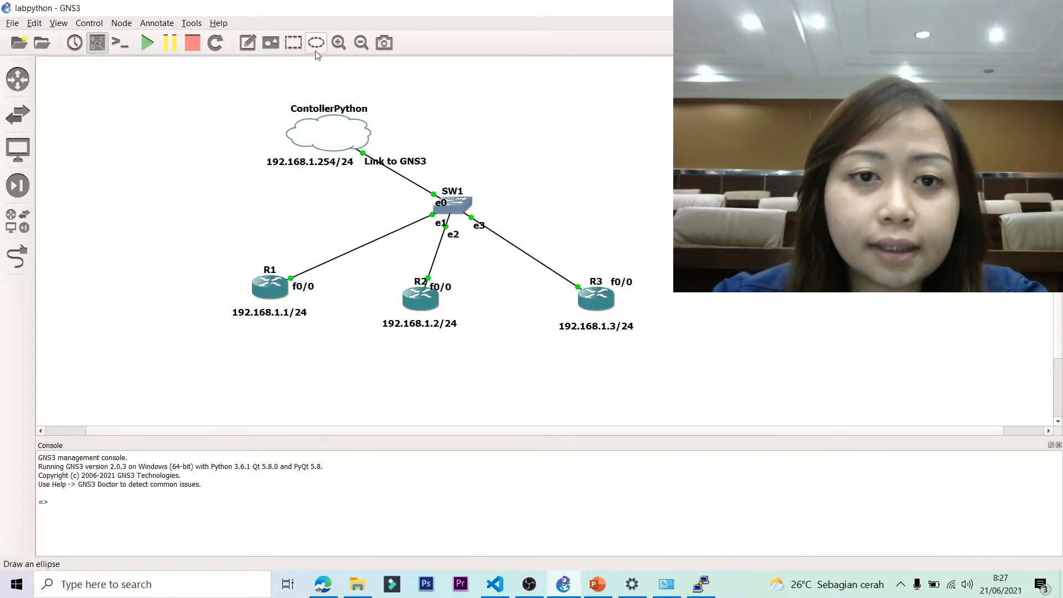
click(247, 42)
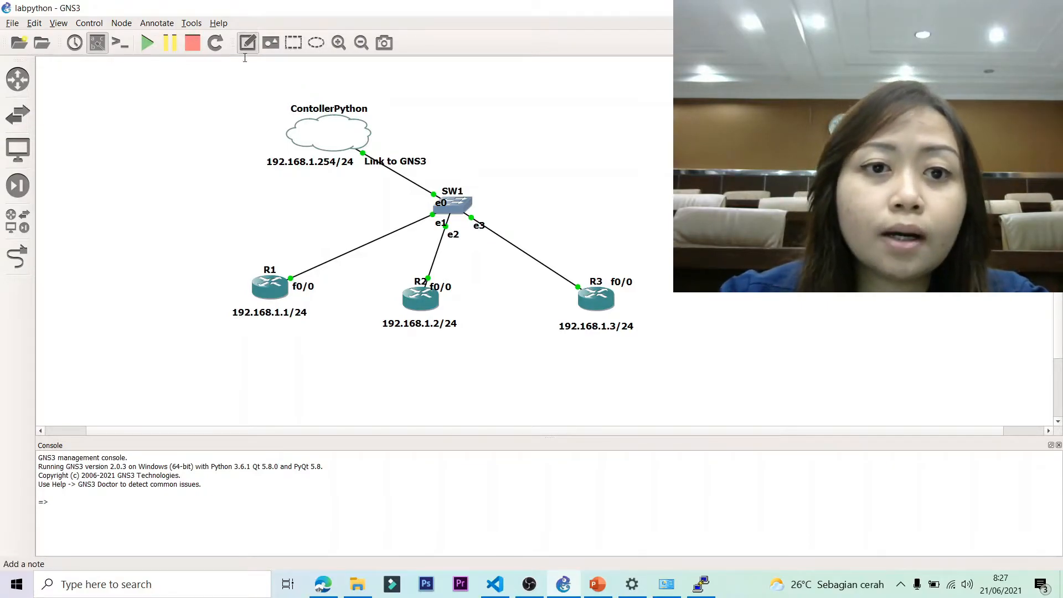
Add a top-left note '1. Set IP Address' / '2. Set Telnet/SSH', then bring PowerPoint forward.
click(86, 119)
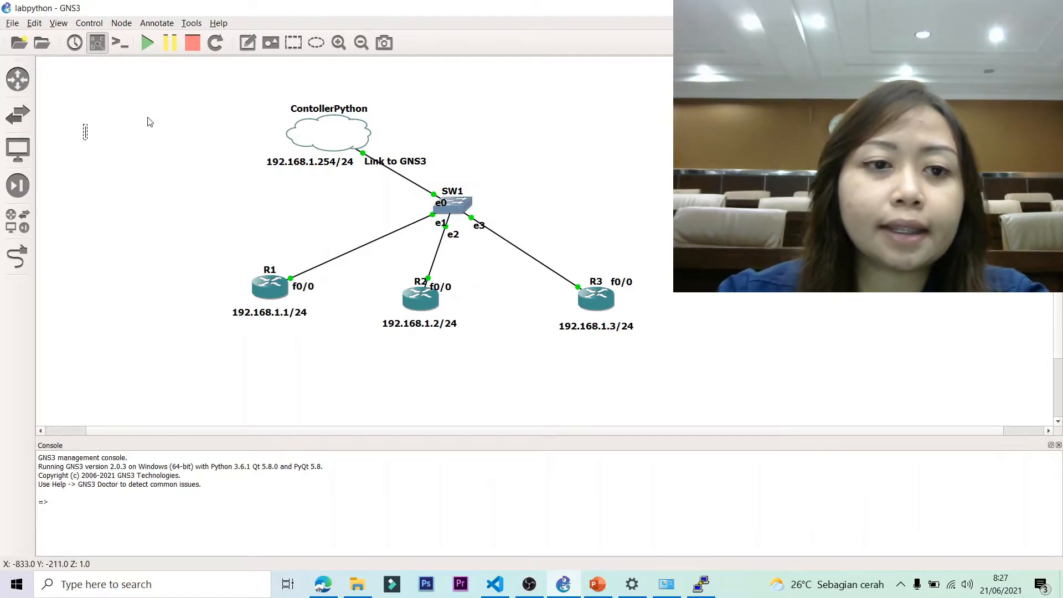
text(1. Se)
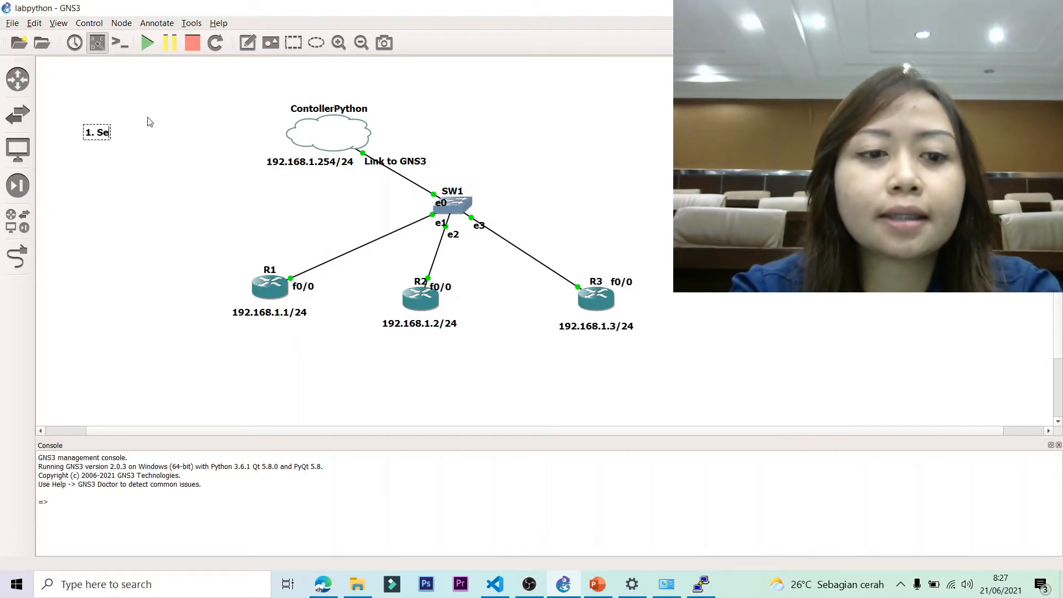
text(t IP Address)
key(Return)
text(2. S)
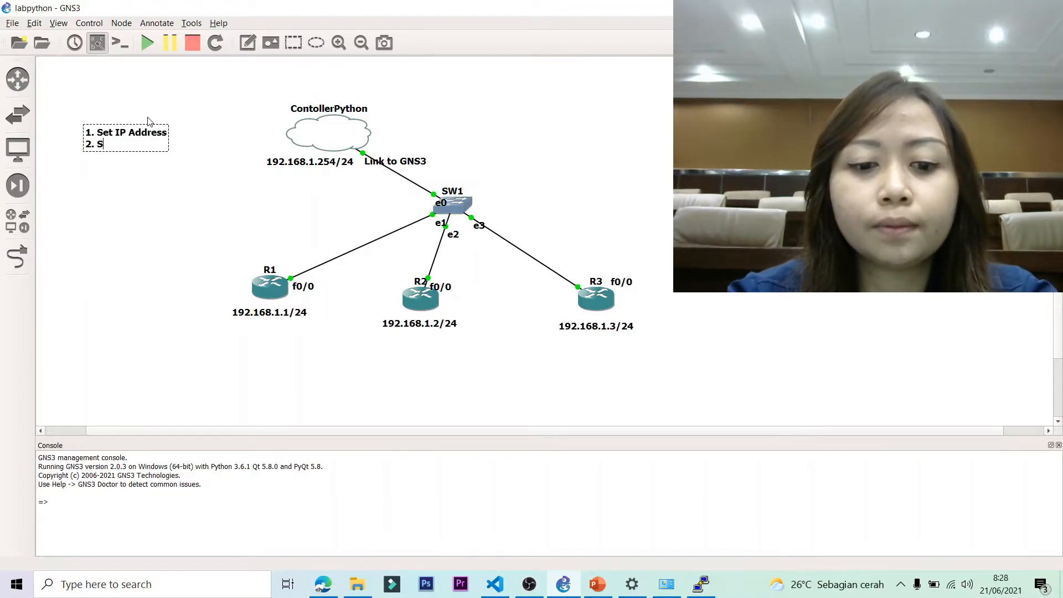
text(et Telnet)
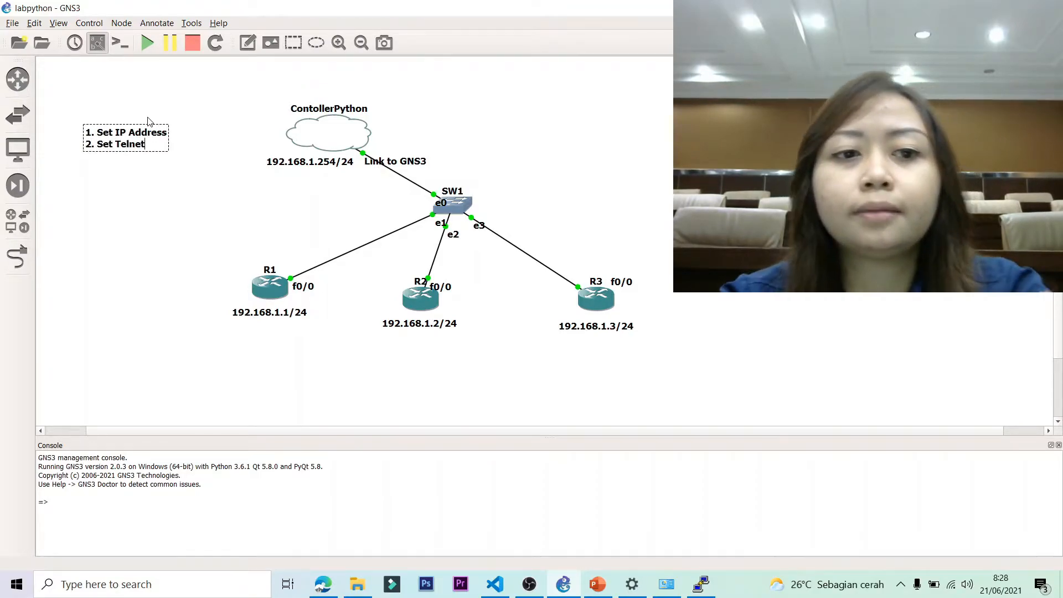
text(/SSH)
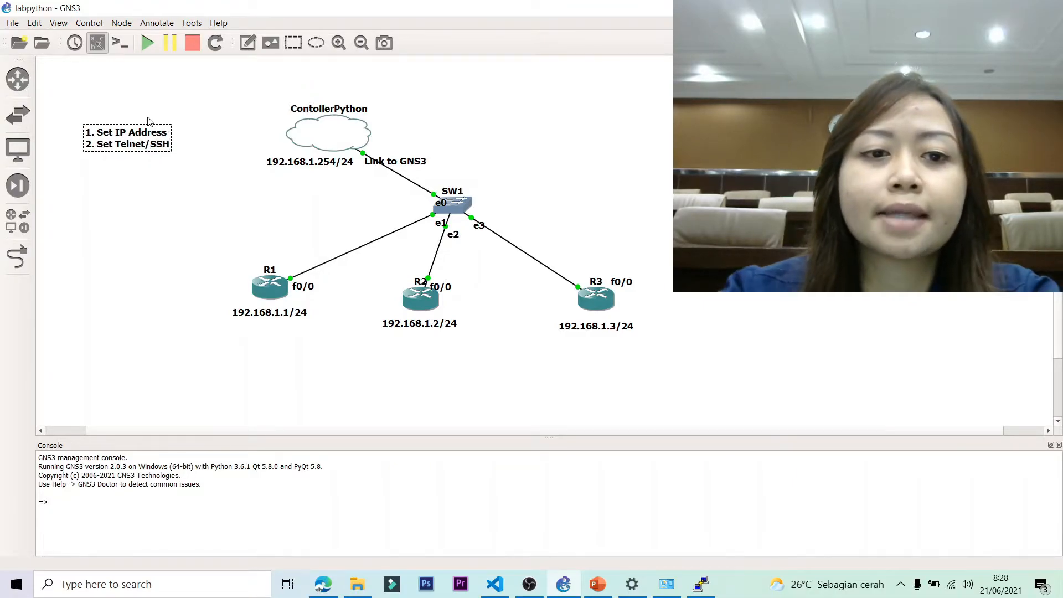
click(587, 140)
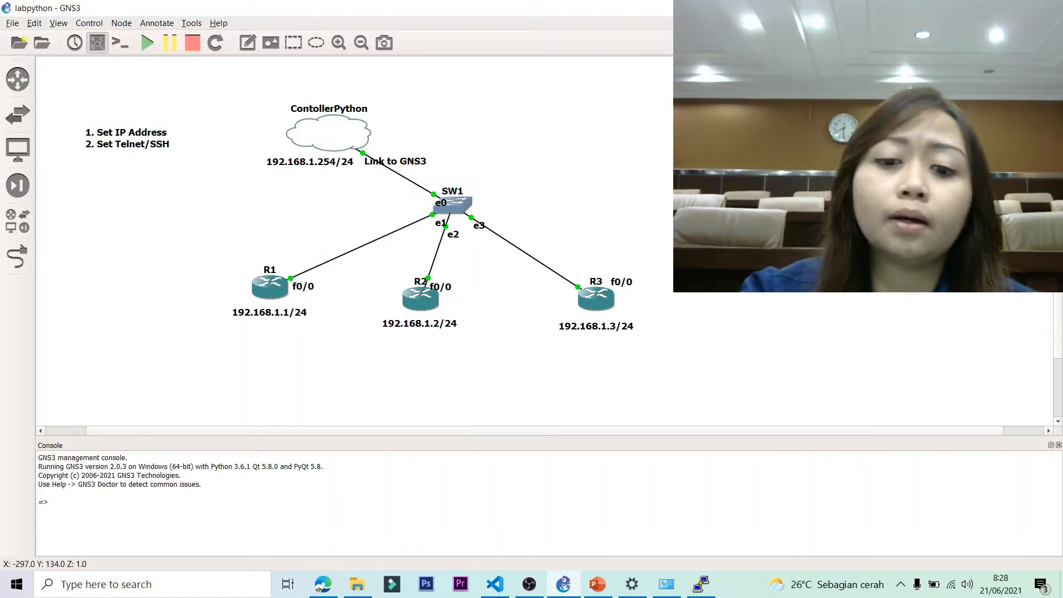
click(597, 584)
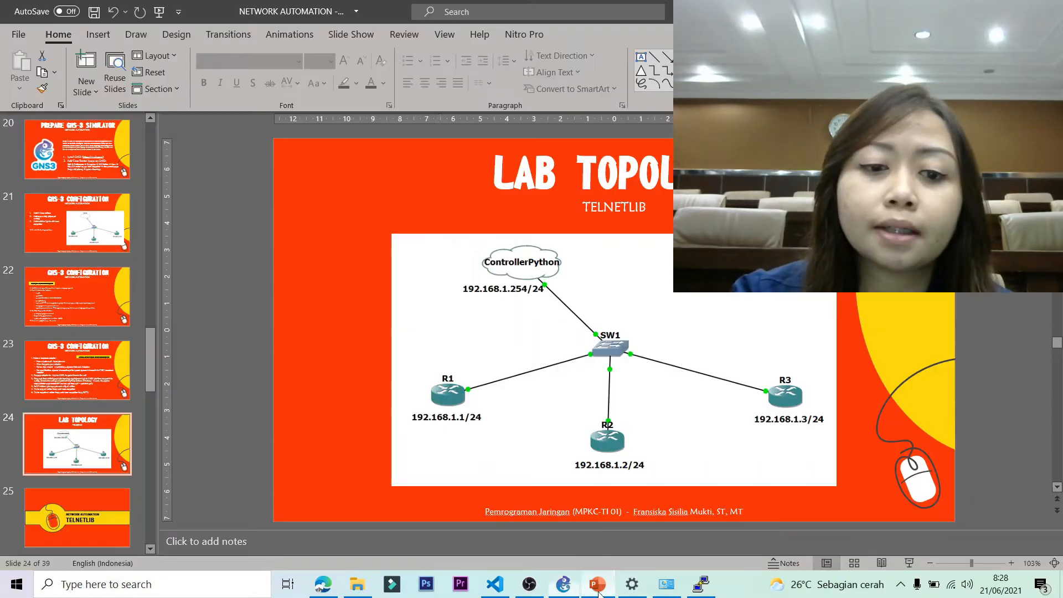
Browse PowerPoint slides 20 and 18 to slide 17 on agentless monitoring, then return to GNS3.
click(86, 159)
scroll(125, 317, up, 5)
click(84, 332)
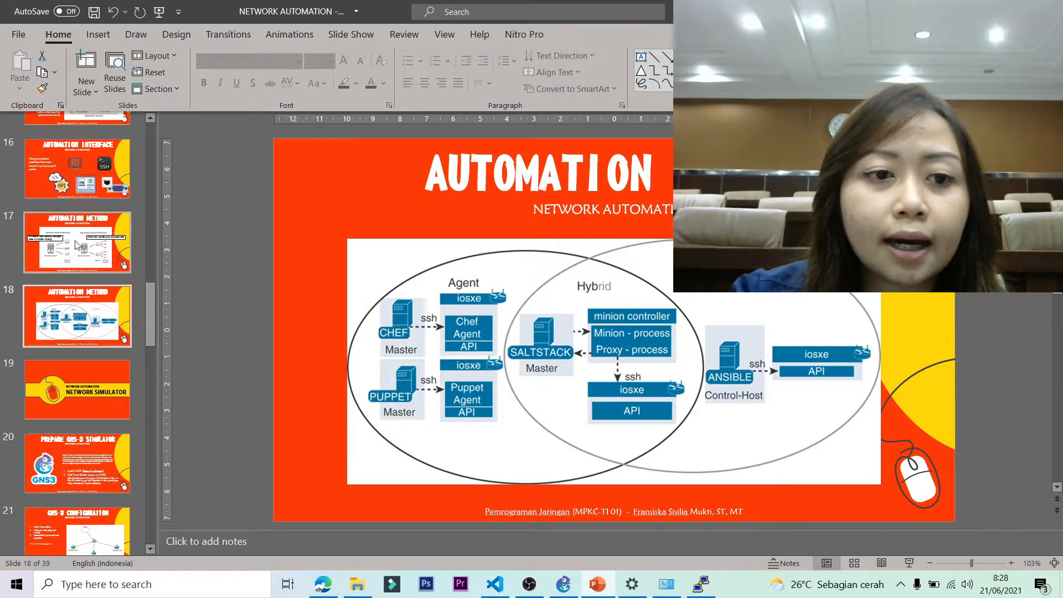
click(77, 244)
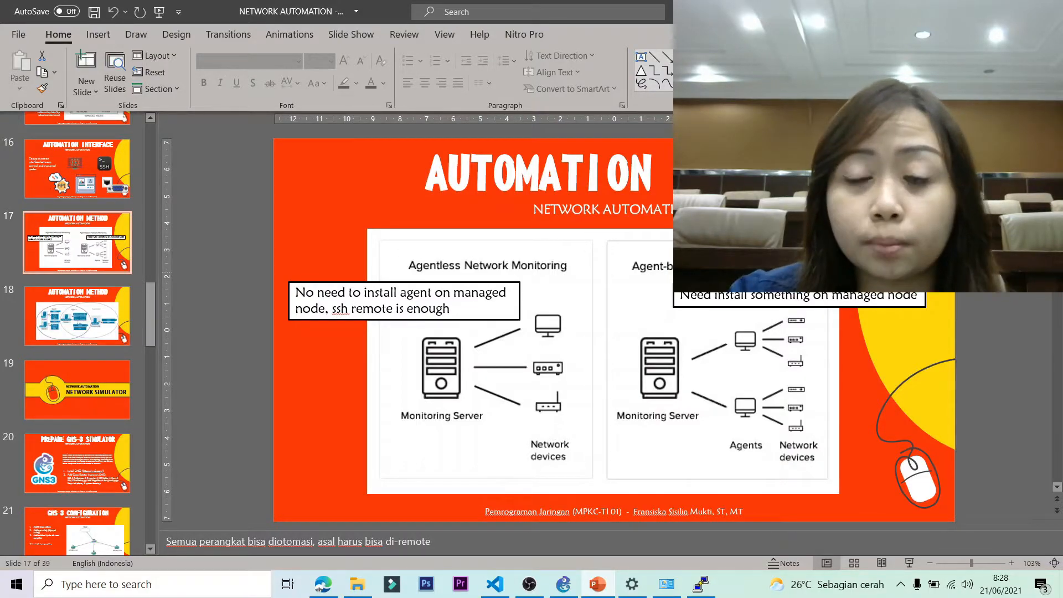
key(alt+Tab)
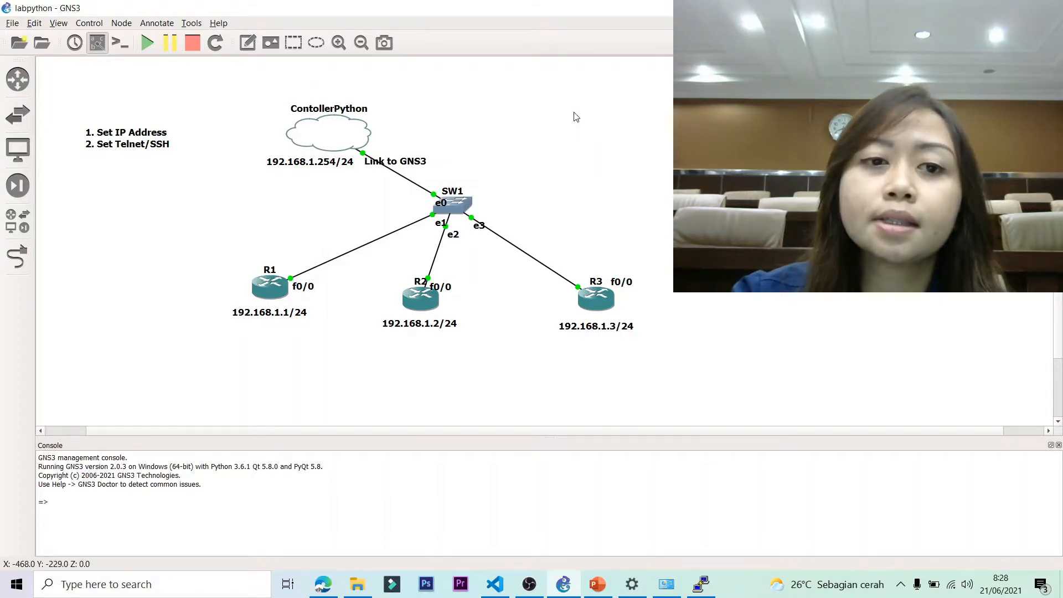
Create a new note below the first, headed SET IP ADDRESS.
click(247, 42)
click(90, 195)
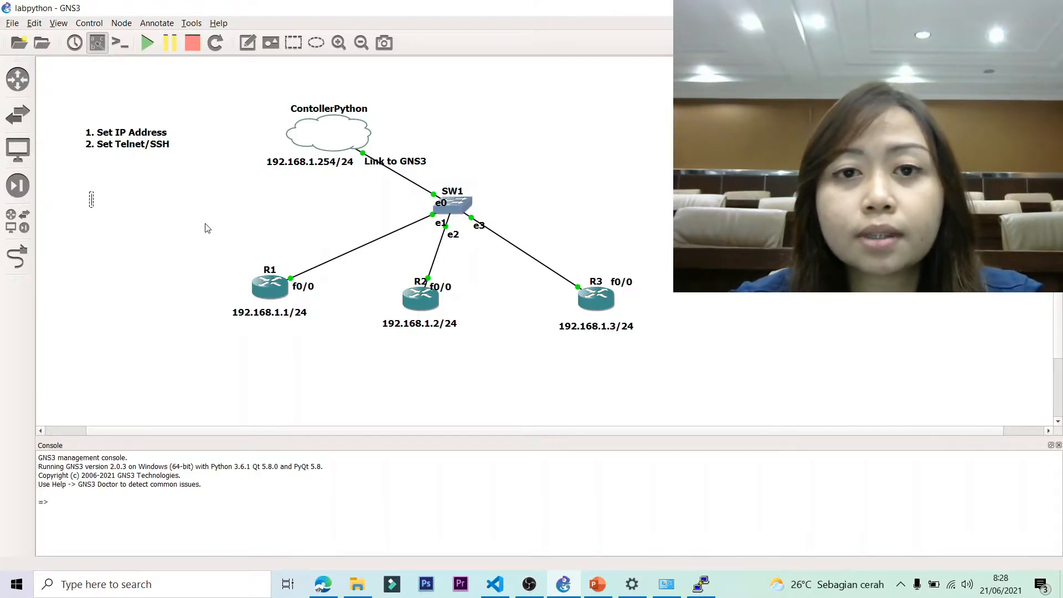
text(conf)
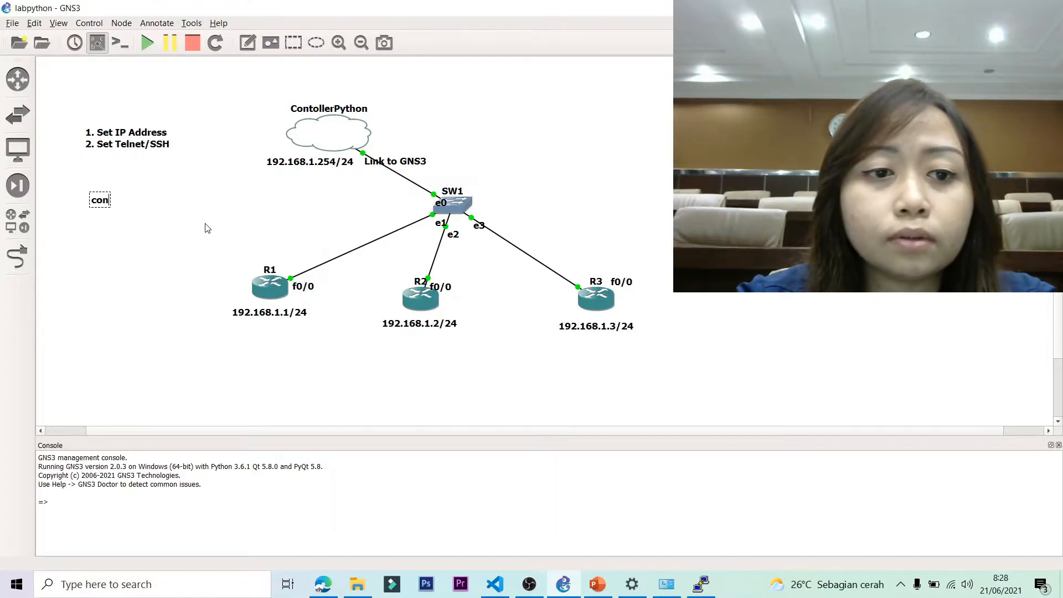
key(BackSpace)
key(BackSpace)
key(BackSpace)
key(BackSpace)
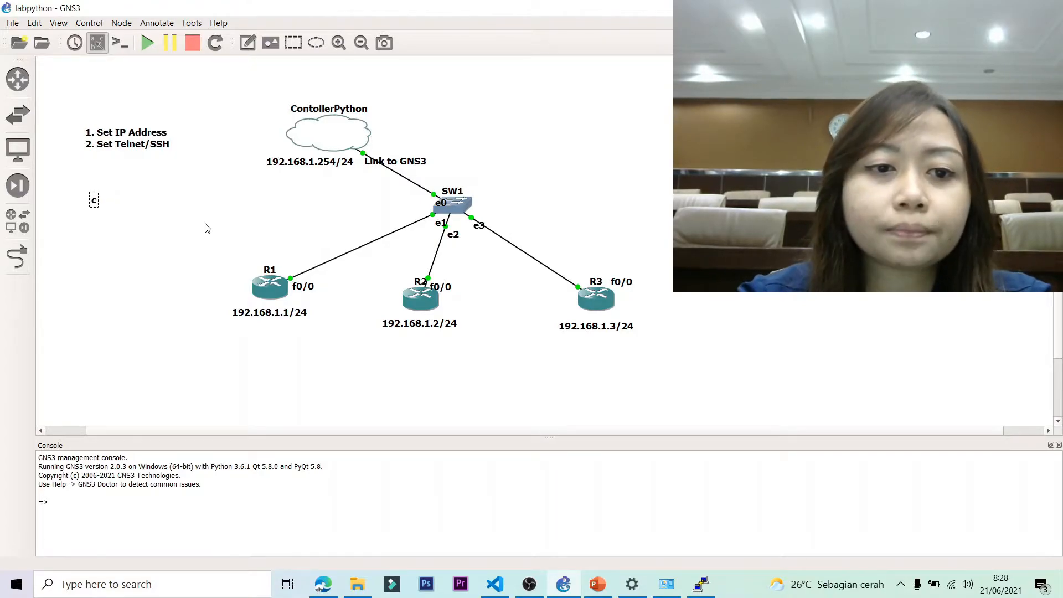
text(1.)
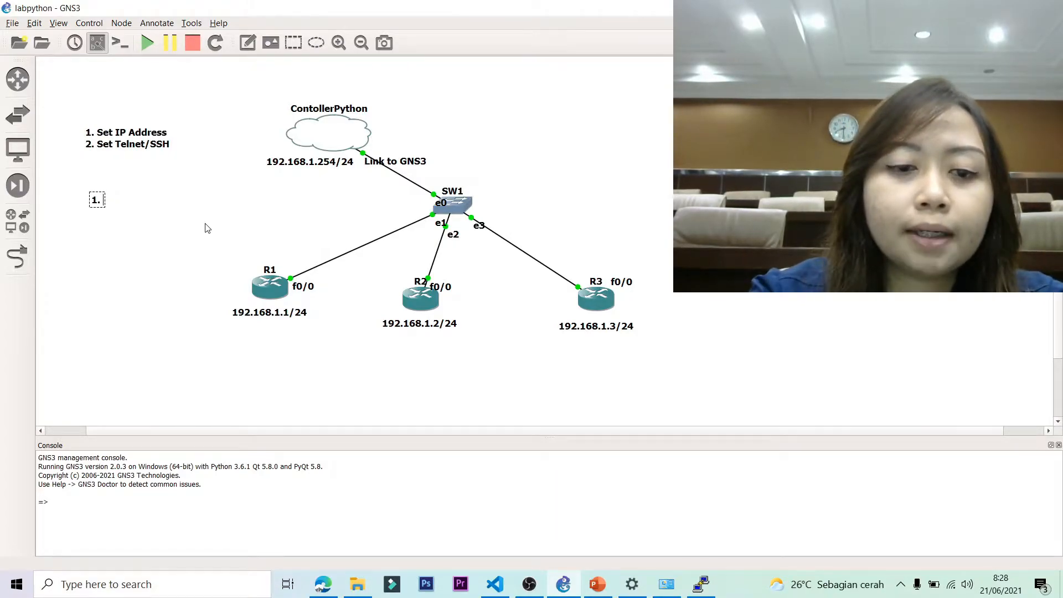
text( SET)
key(BackSpace)
key(BackSpace)
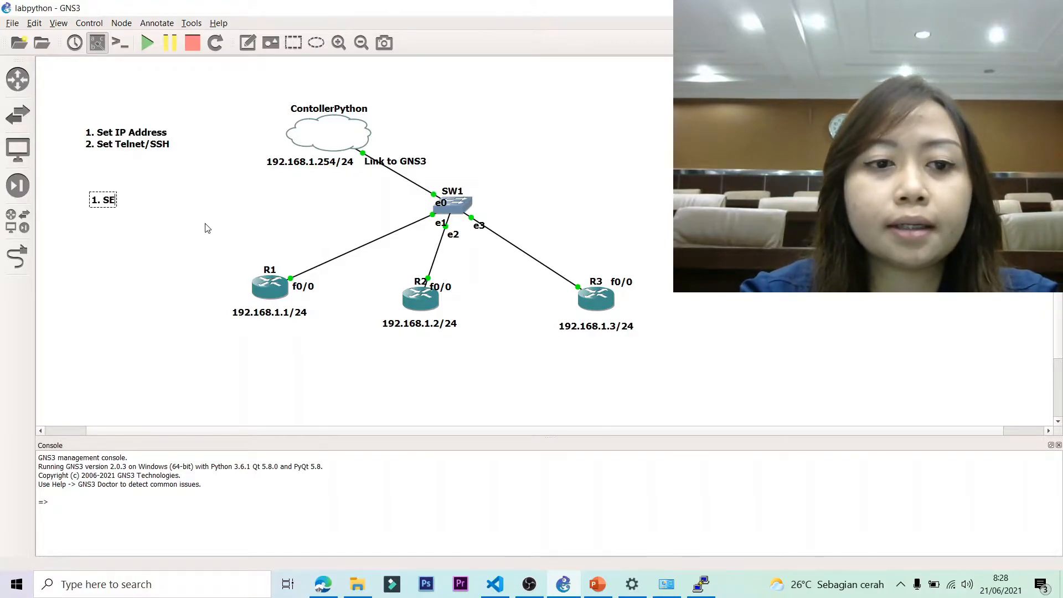
key(BackSpace)
key(BackSpace)
key(BackSpace)
key(BackSpace)
text(SET IP)
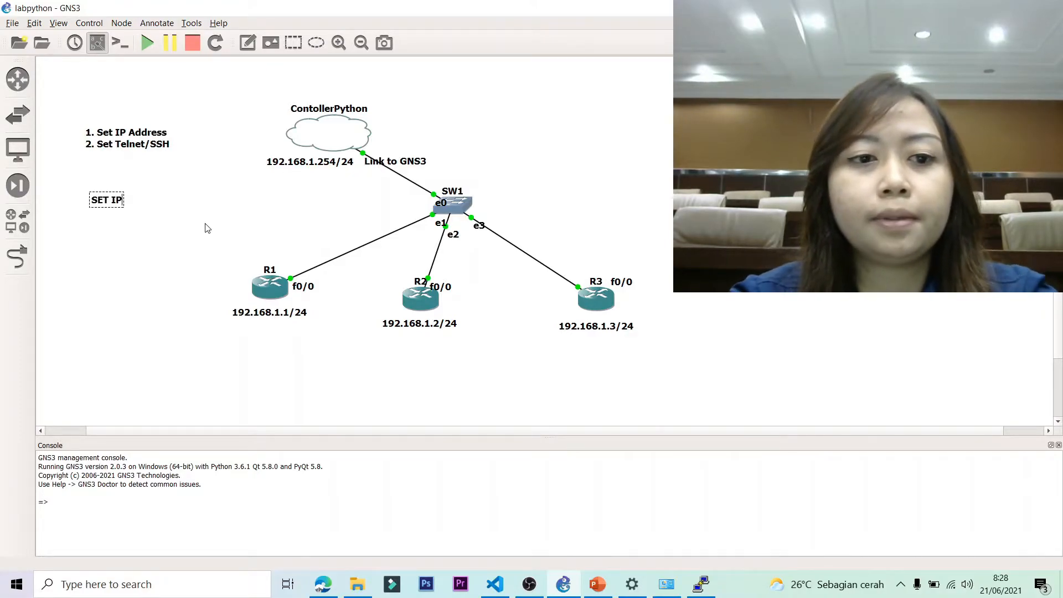
text( ADDRESS)
Add the lines '1. conf t' and '2. int fa0/0' under the heading.
key(Return)
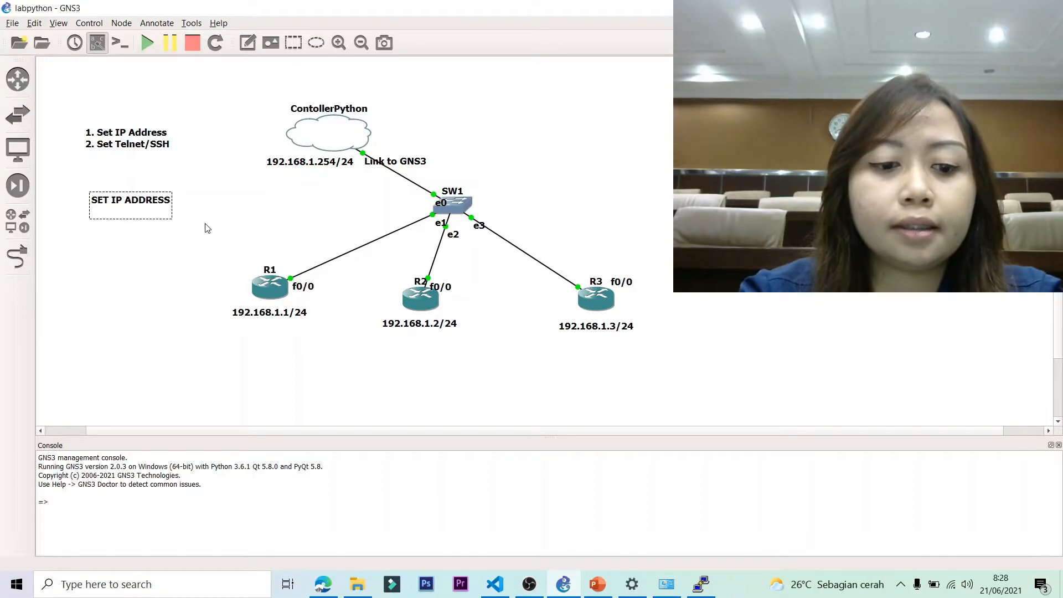
text(1. conf t)
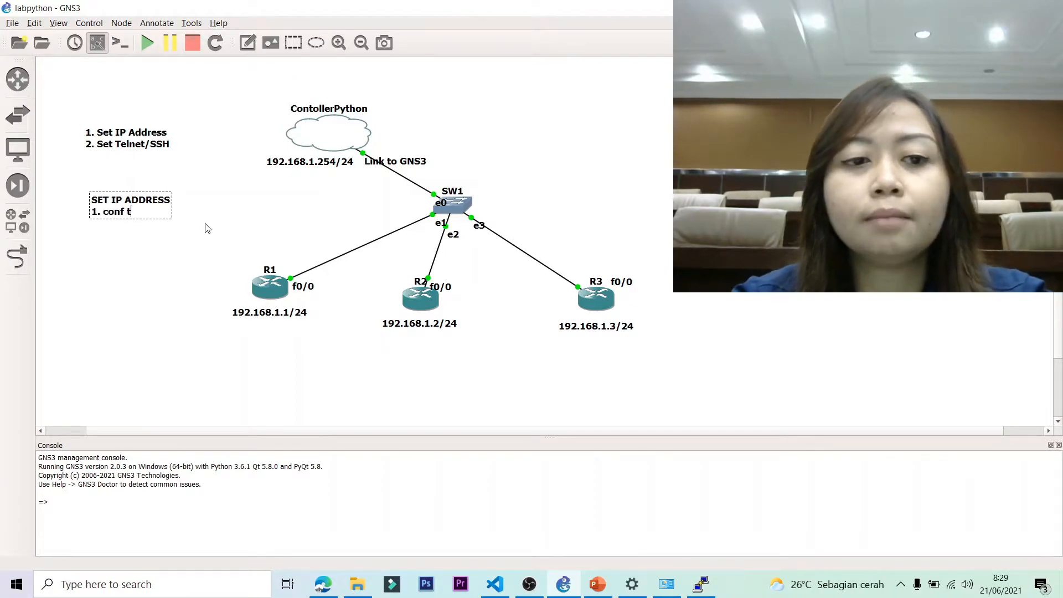
key(Return)
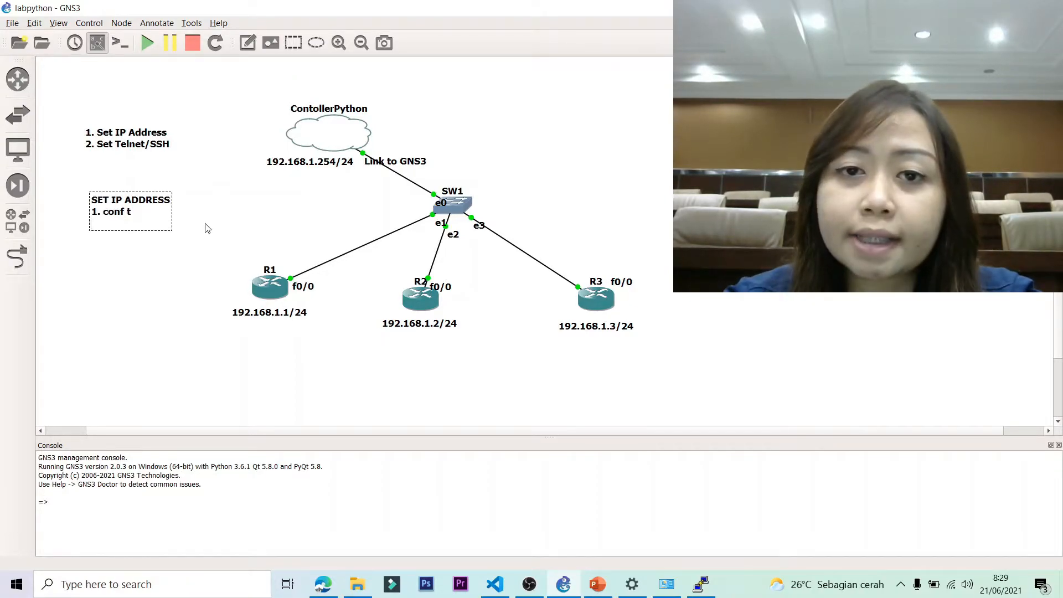
text(2. int)
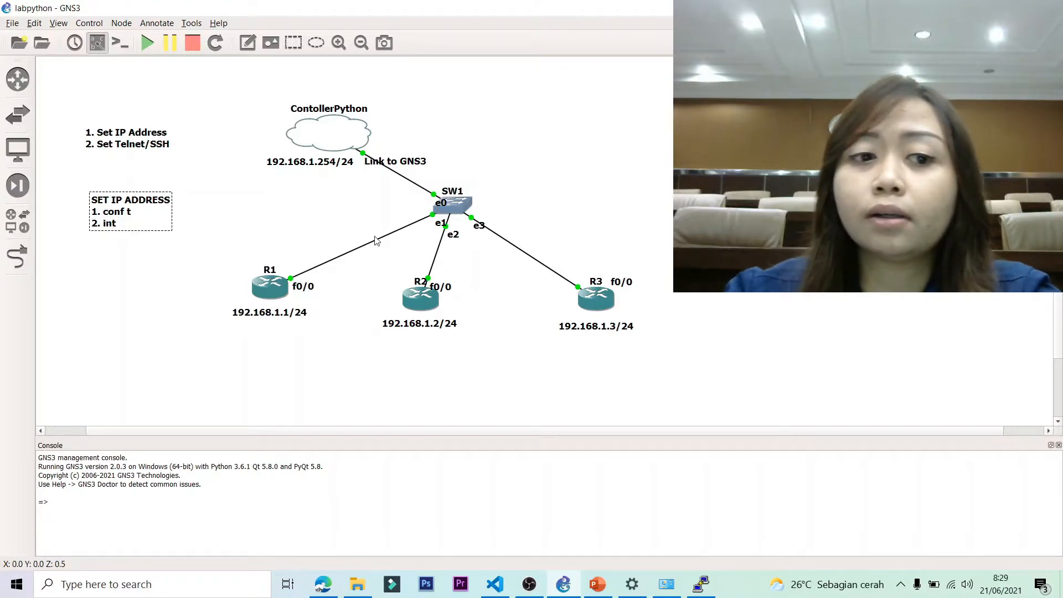
text(a)
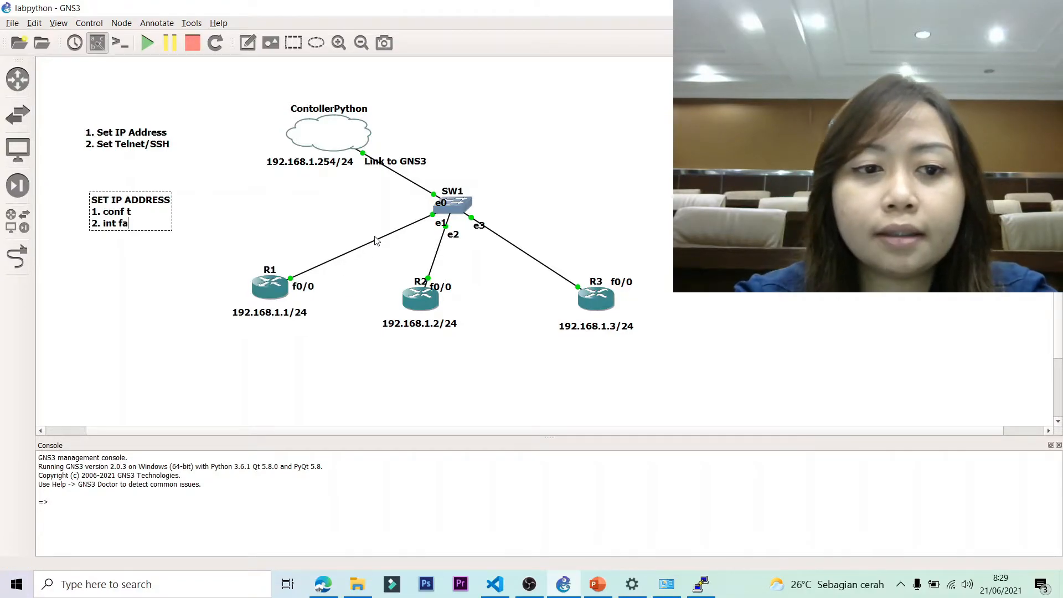
text(0/0)
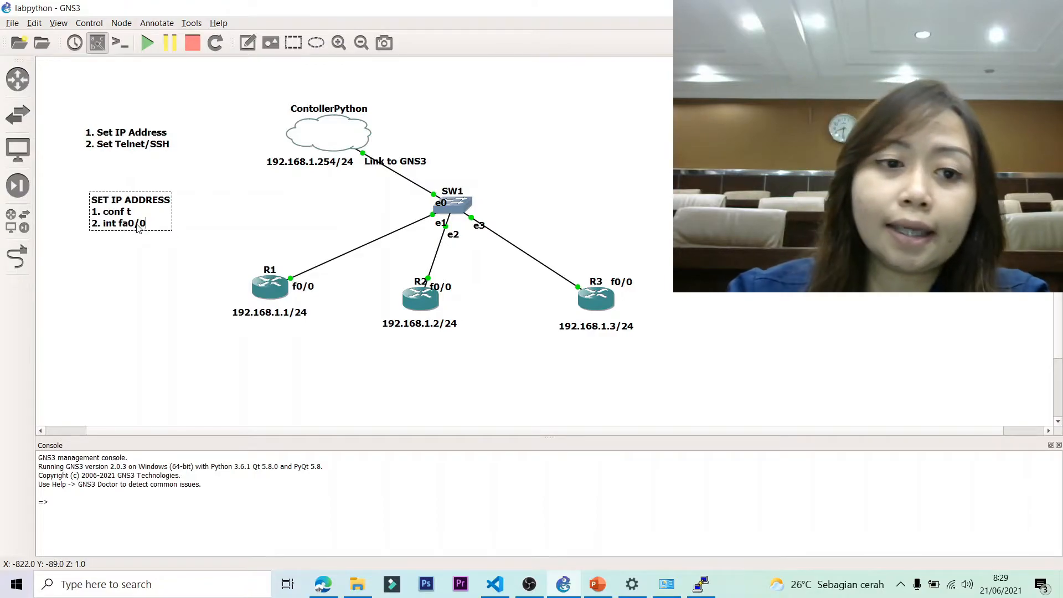
key(Return)
Add '3. ip add 192.168.1.1 255.255.255.0' and '4. no shutdown' to the note, nudging it left.
text(3)
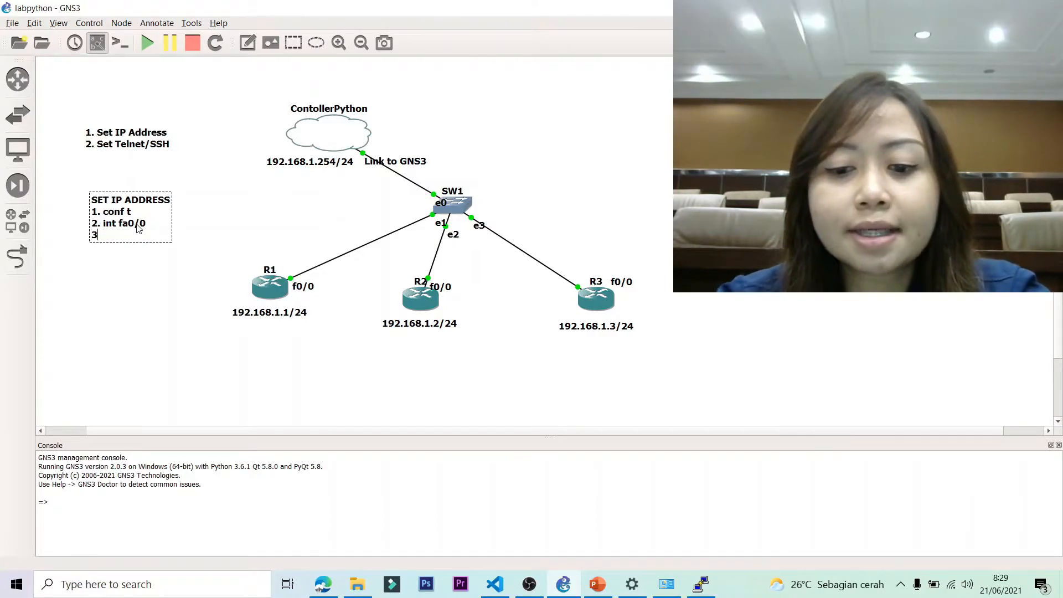
text(. i)
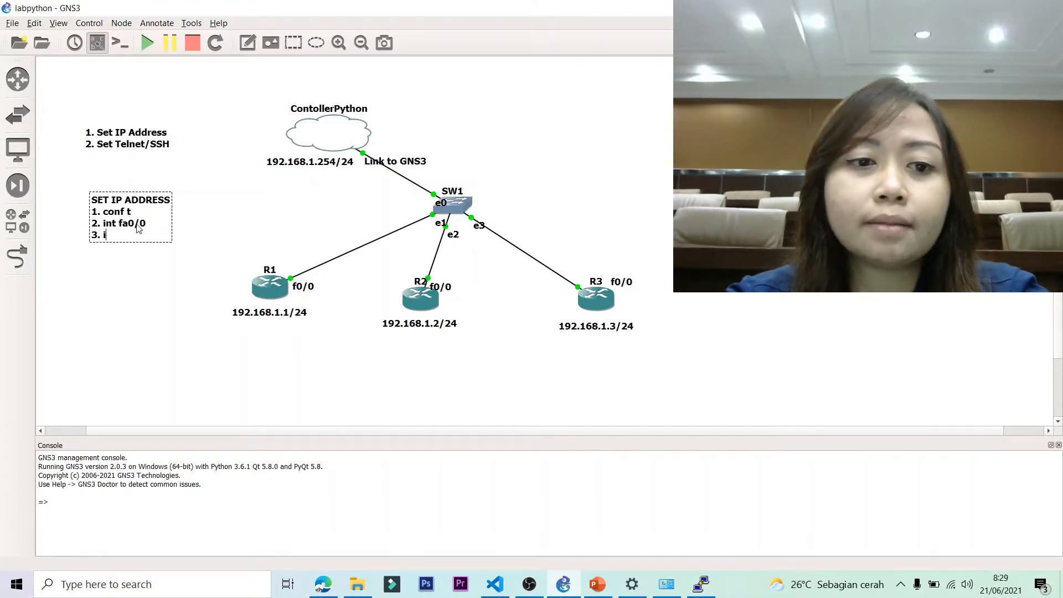
text(p add)
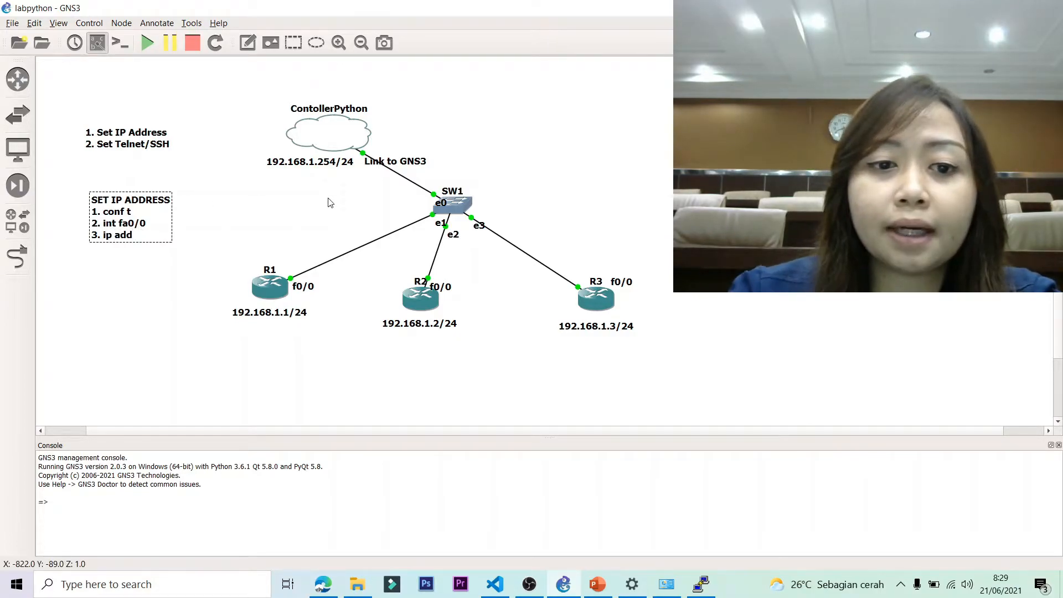
text( 192.168)
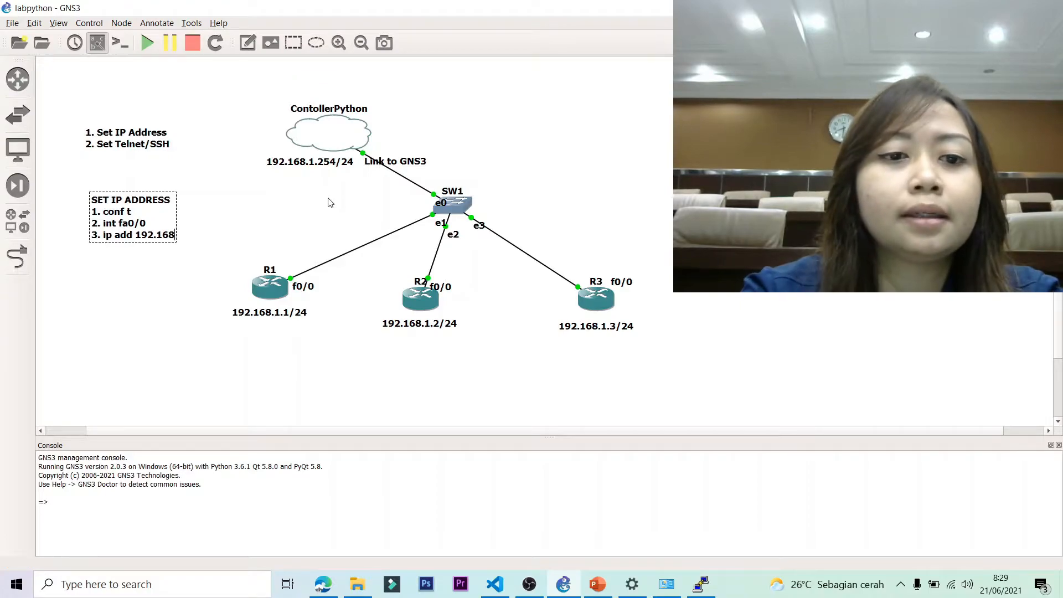
text(.1.1)
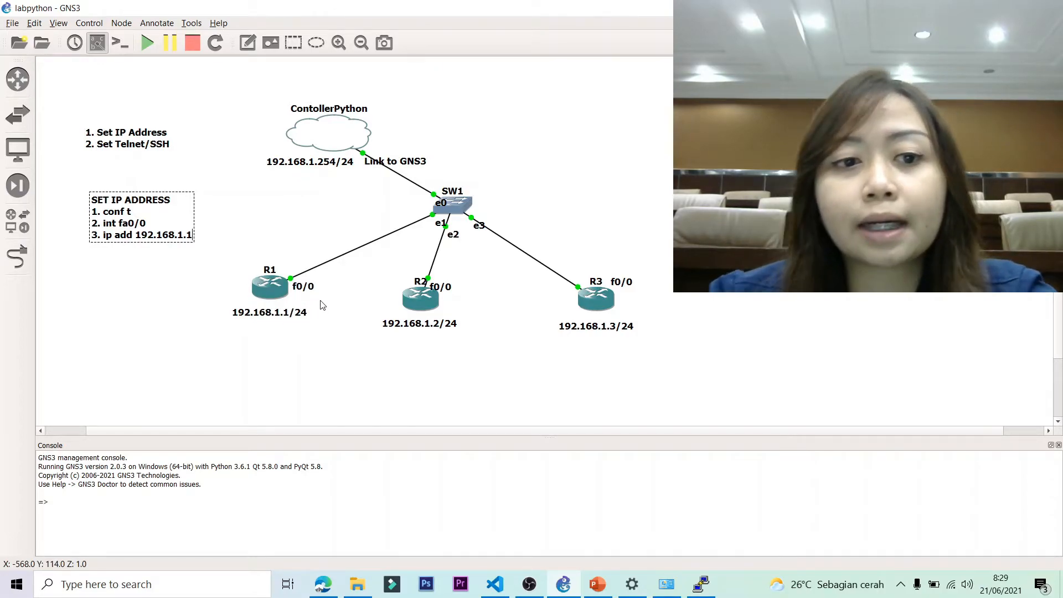
text(25)
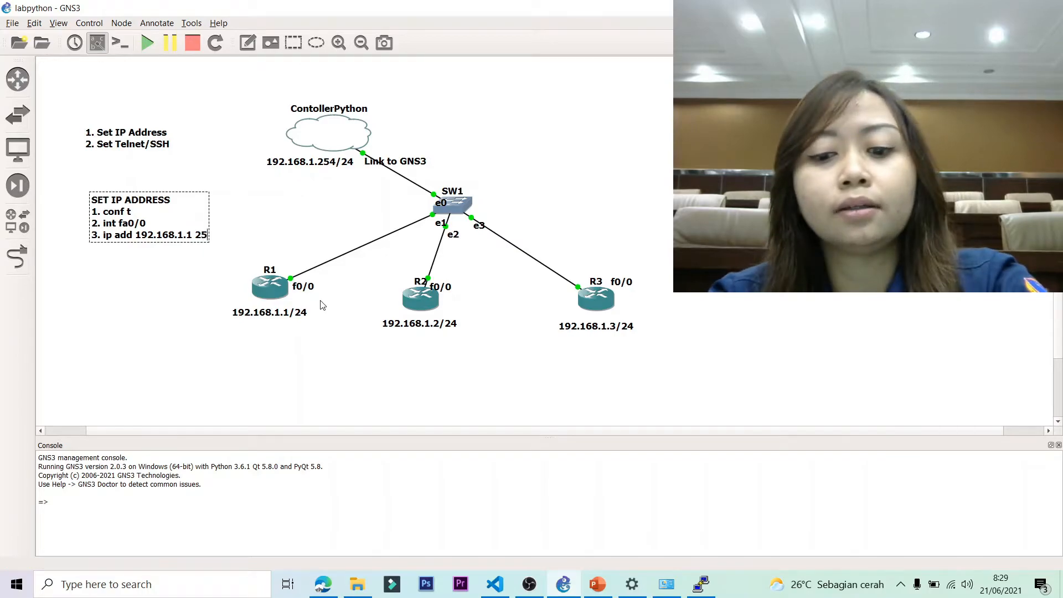
text(5.255.255.0)
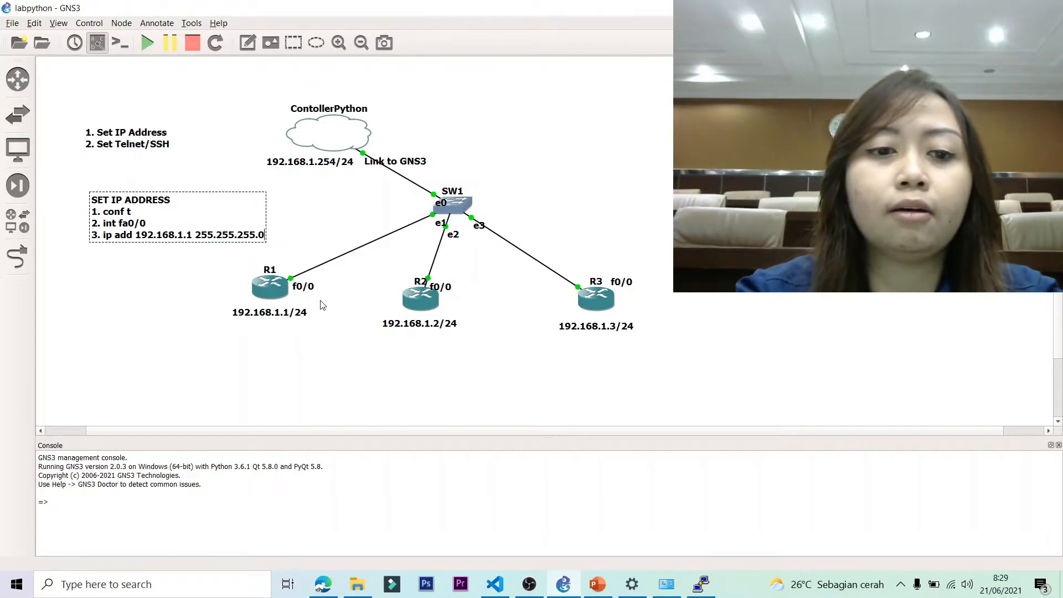
key(Return)
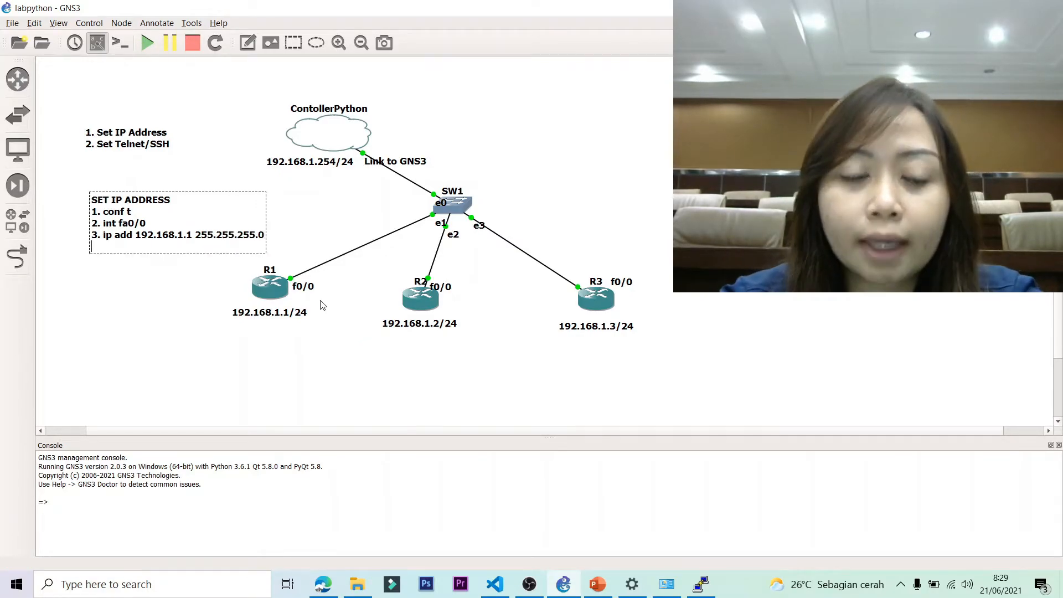
text(4. )
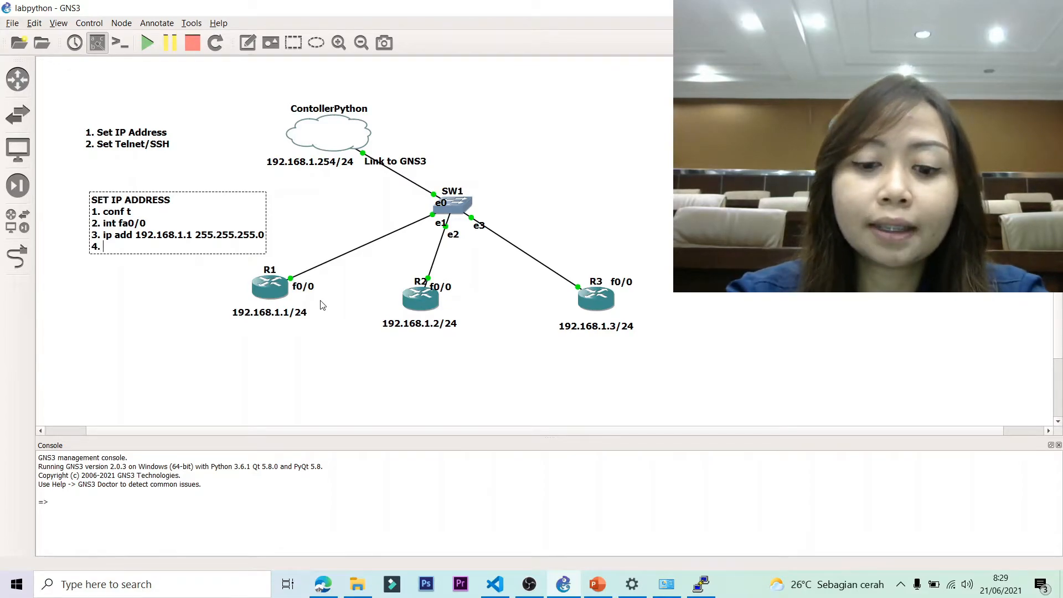
text(no shutdown)
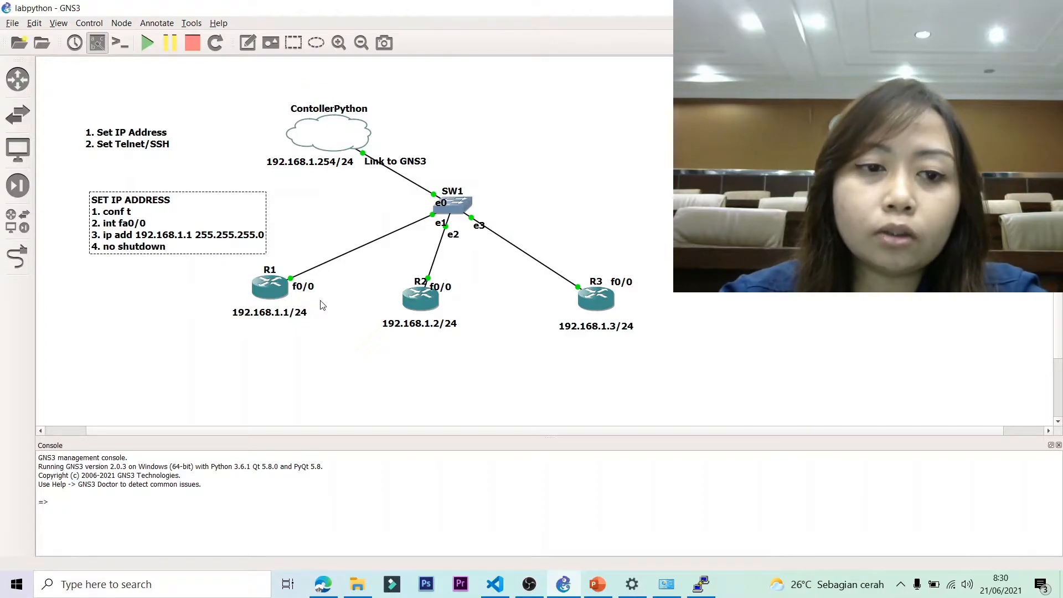
key(Return)
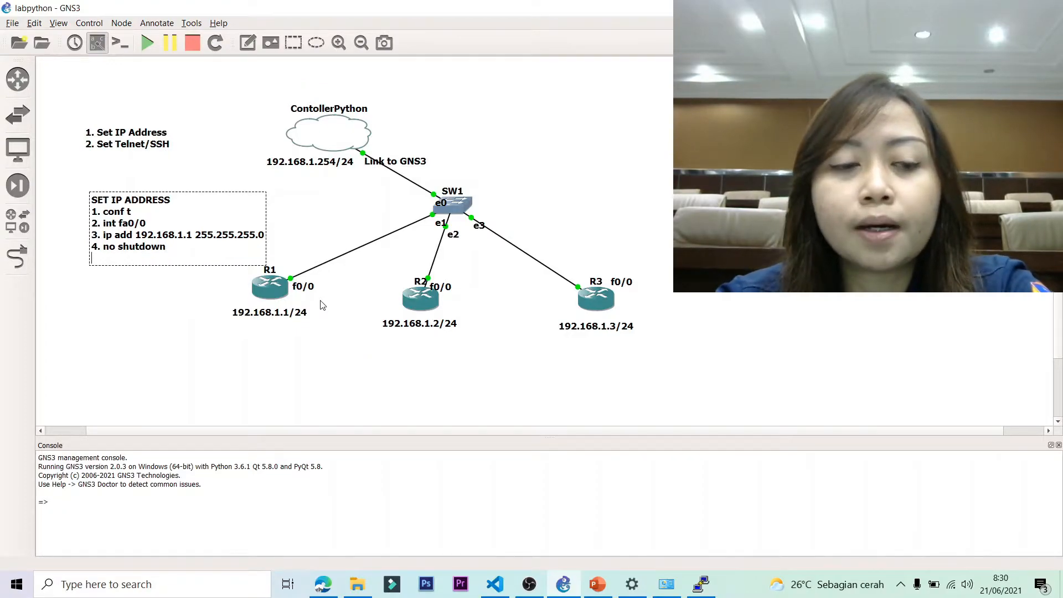
key(BackSpace)
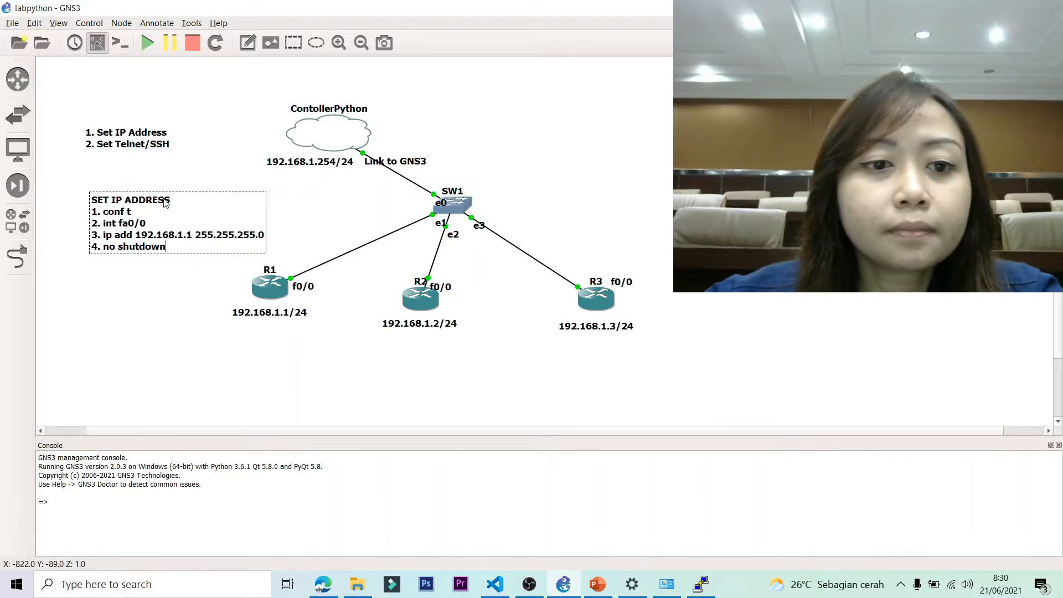
mouse_move(184, 196)
mouse_down()
mouse_move(172, 192)
mouse_move(182, 192)
mouse_up()
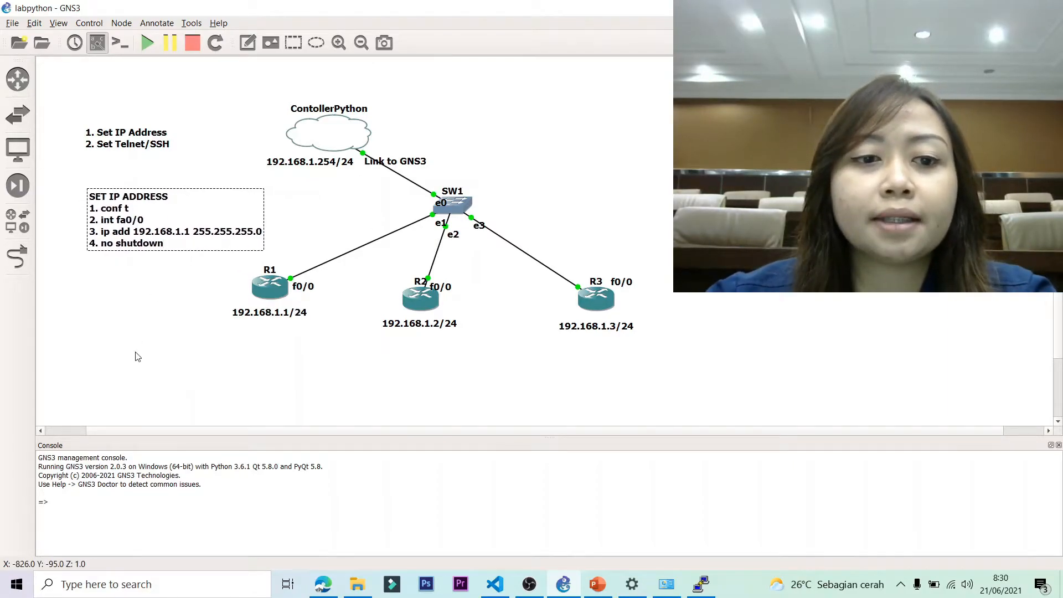
Add a new note headed SET TELNET/SSH with a '1.' line beneath it.
click(140, 344)
click(247, 42)
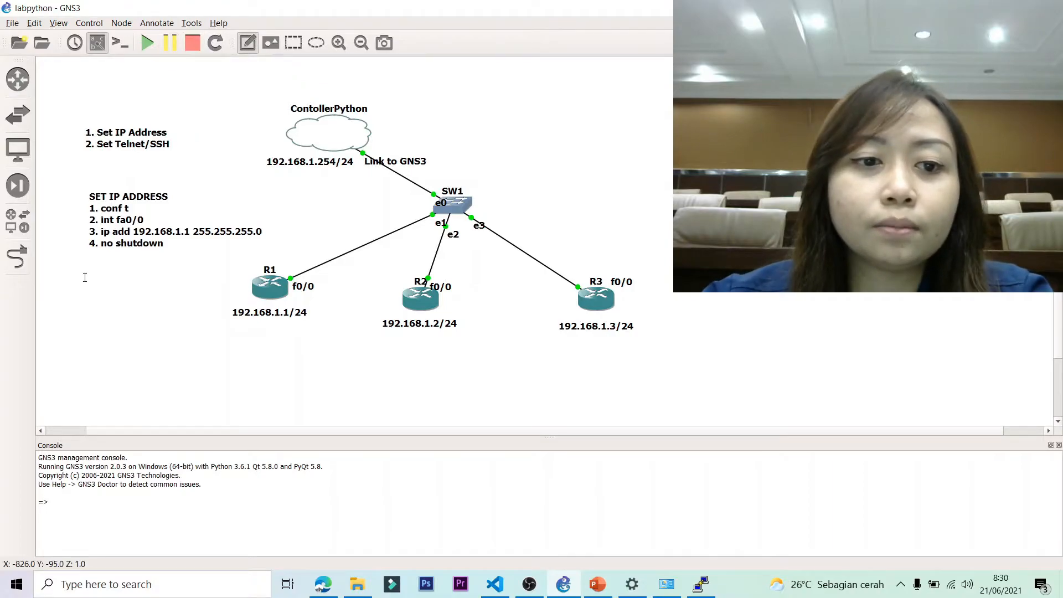
click(91, 287)
text(S)
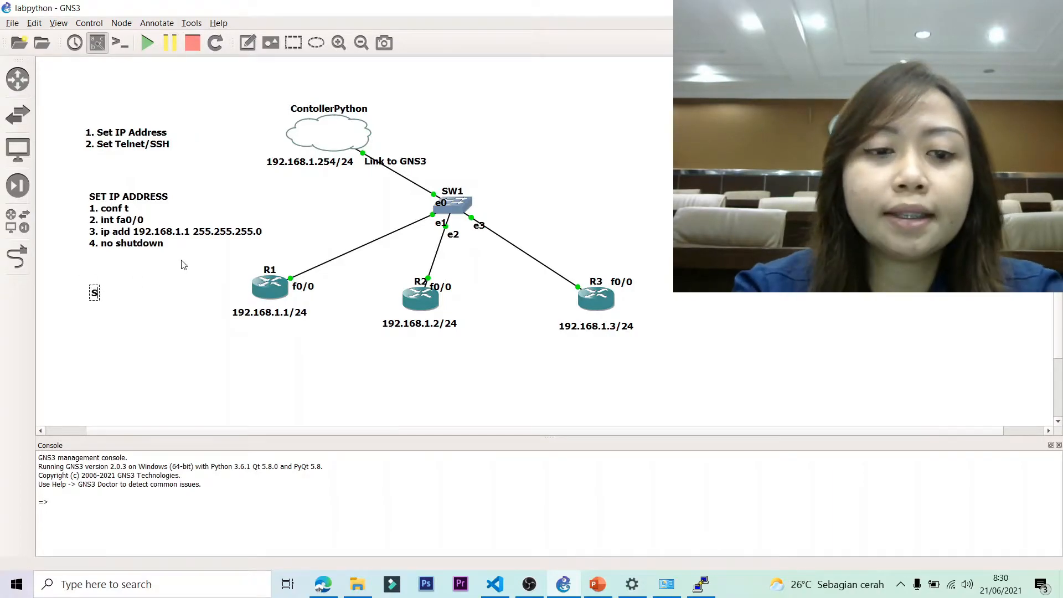
text(ET TELNET?SSS)
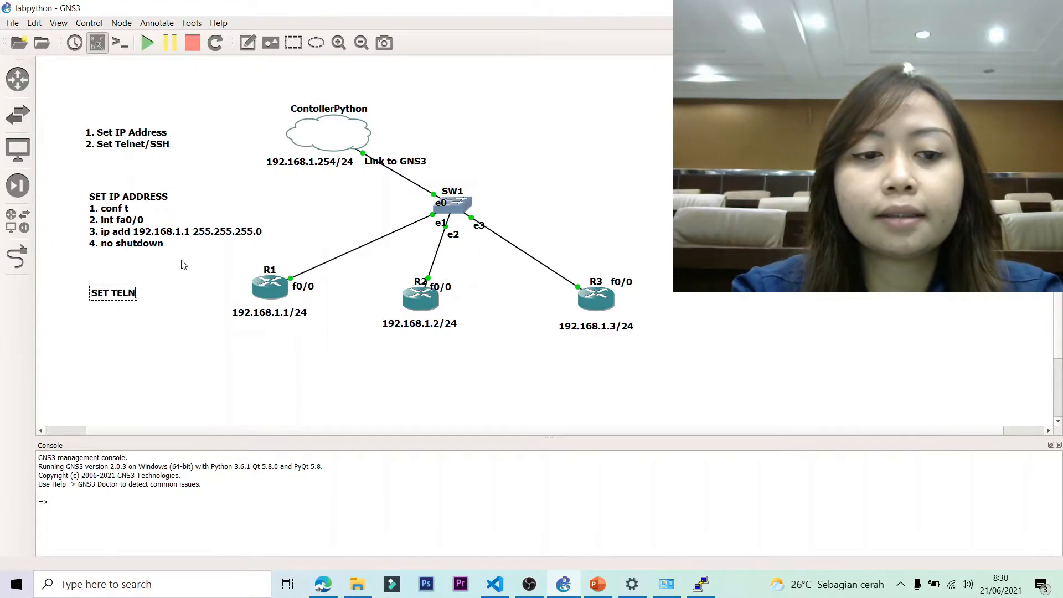
key(BackSpace)
key(BackSpace)
key(BackSpace)
key(BackSpace)
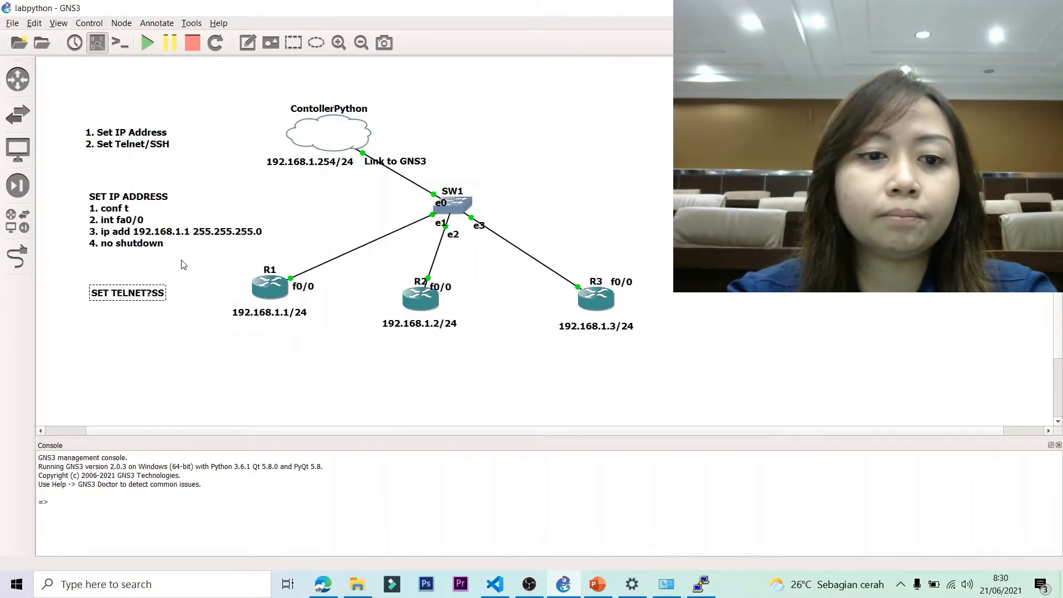
text(/SSH)
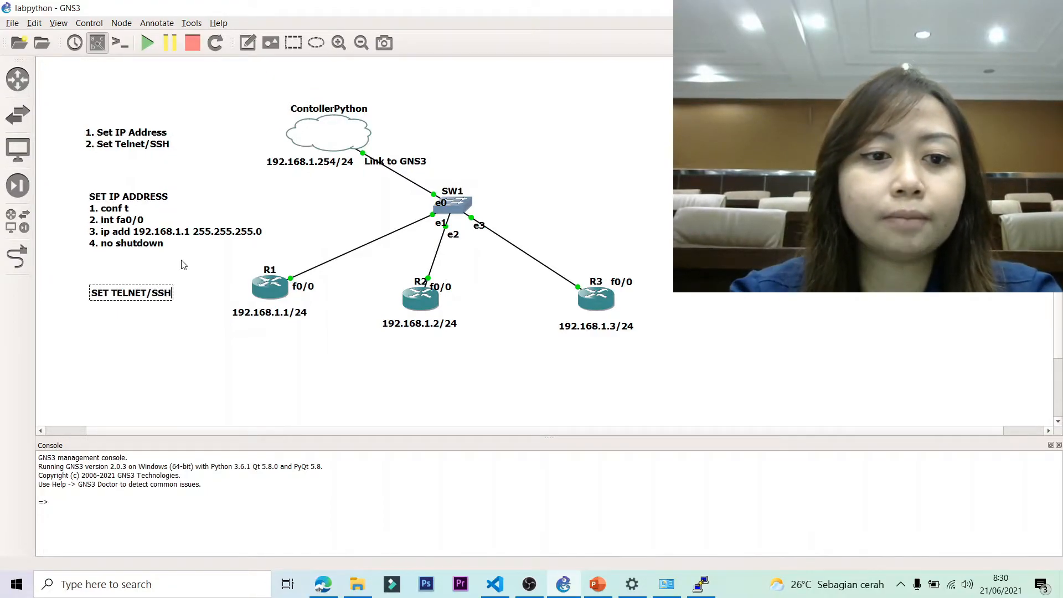
key(Return)
text(1.)
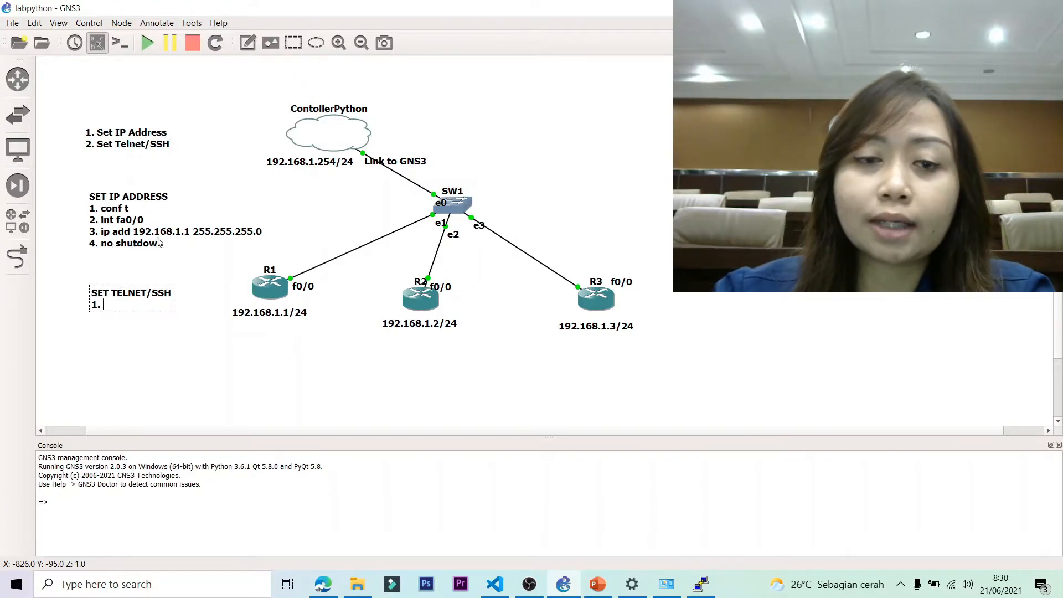
Complete step 1 as 'line vty 0 4' and add '2. login local' below it.
double_click(123, 309)
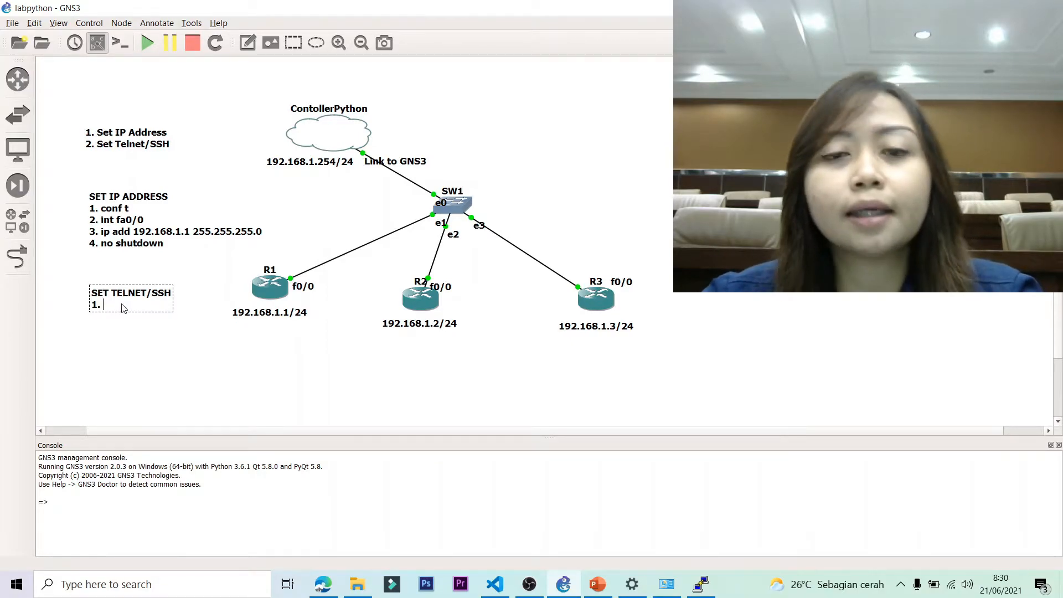
text(line vty 0 4)
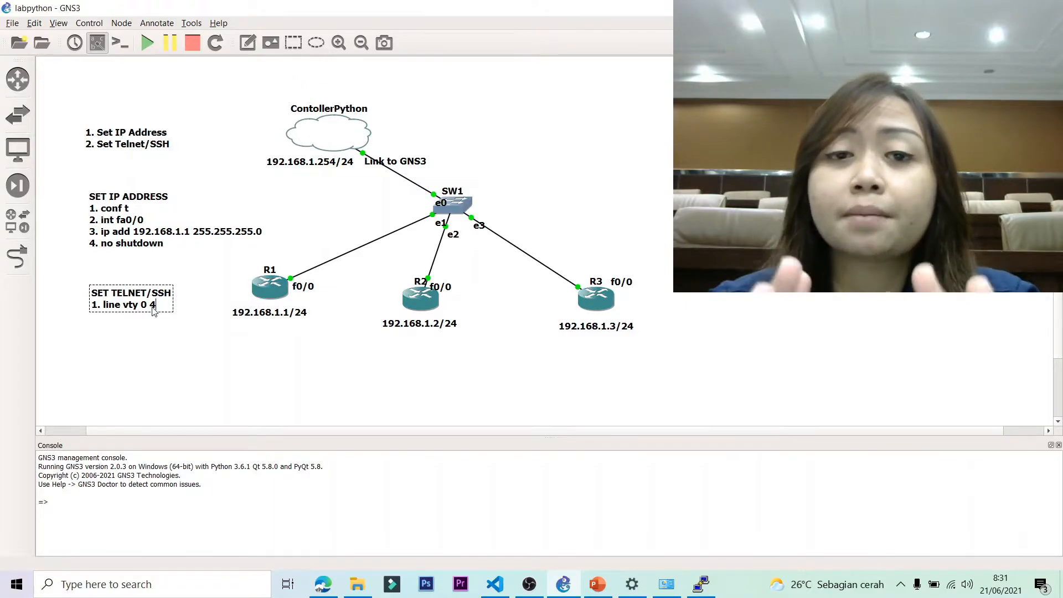
key(Return)
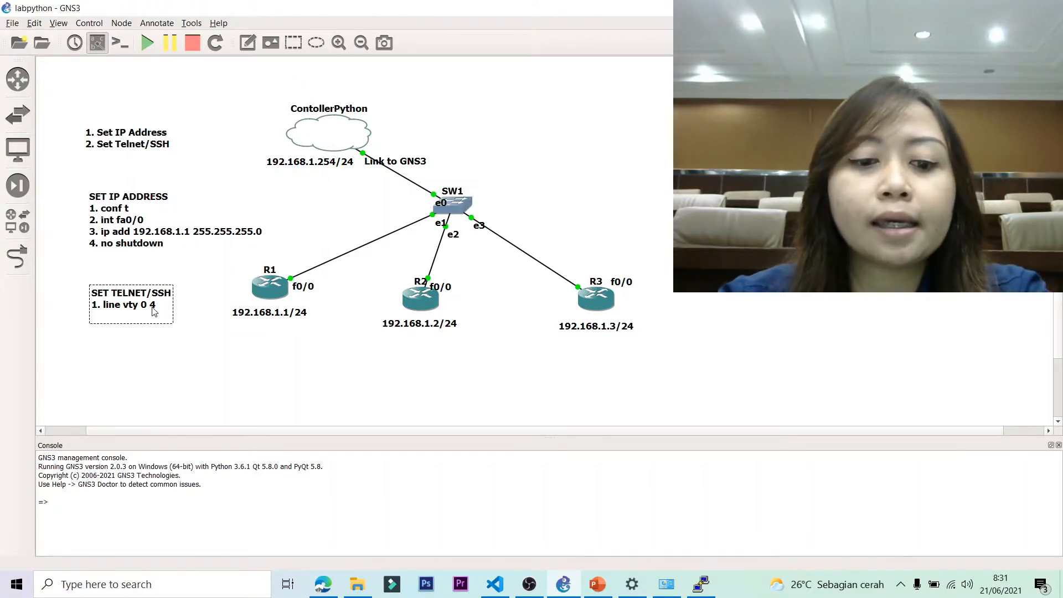
text(2. login local)
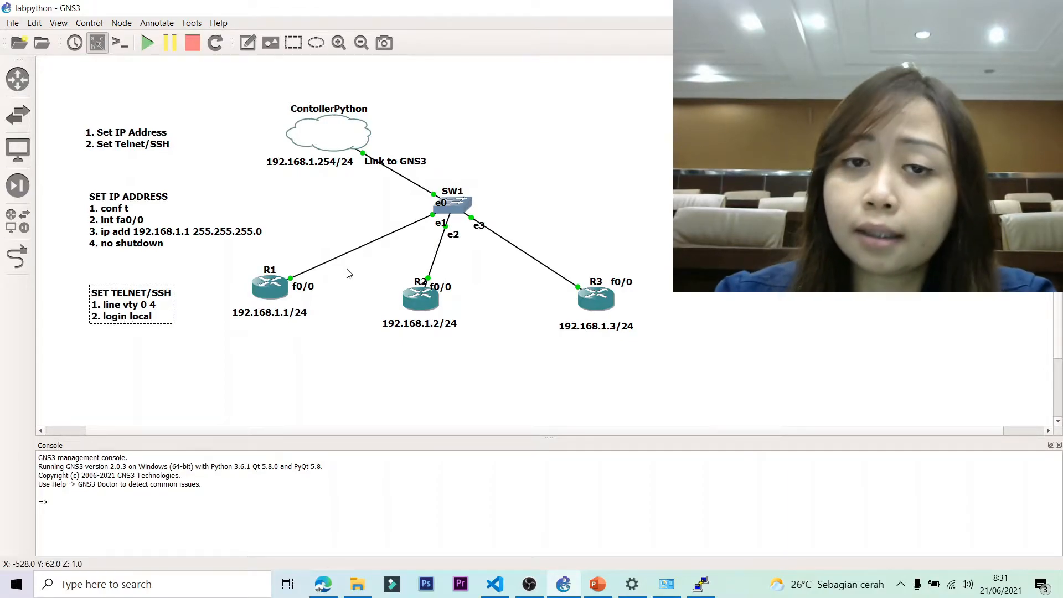
Add step 3 creating a local username and password, and step 4 setting the enable password.
key(Return)
text(3.)
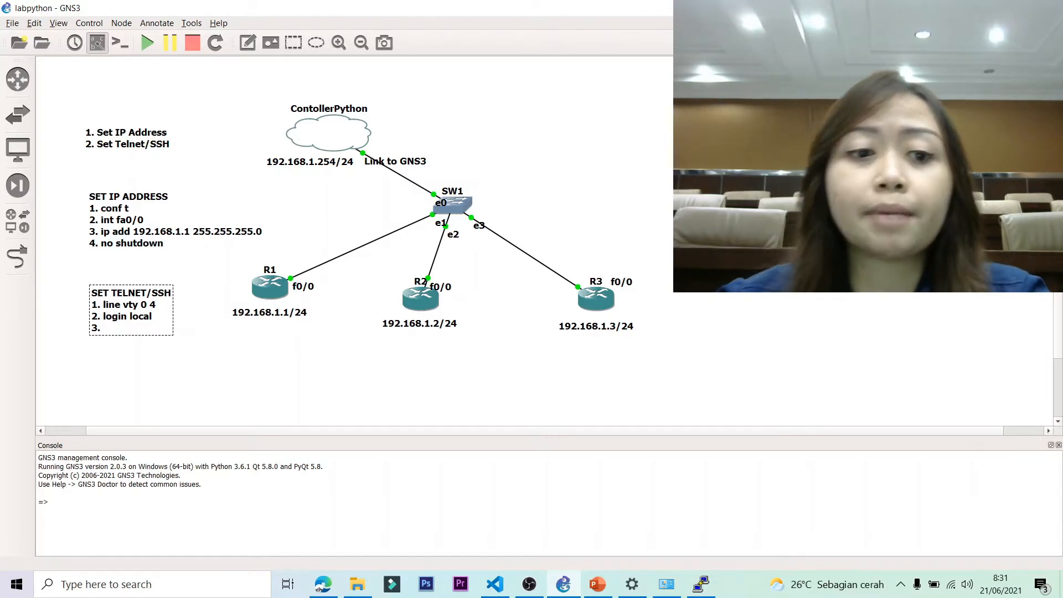
text(username)
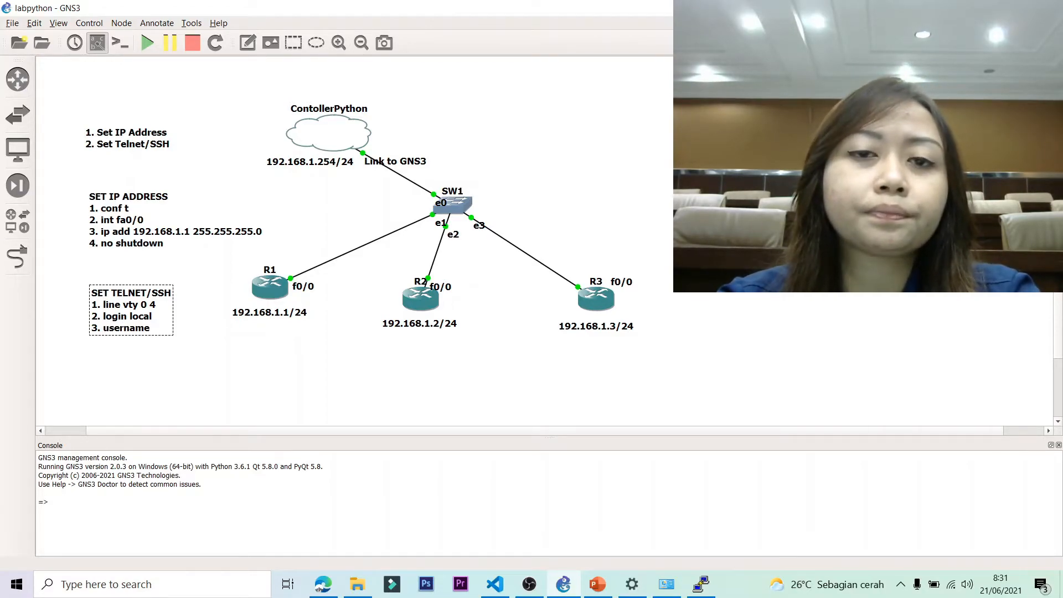
text(cisco)
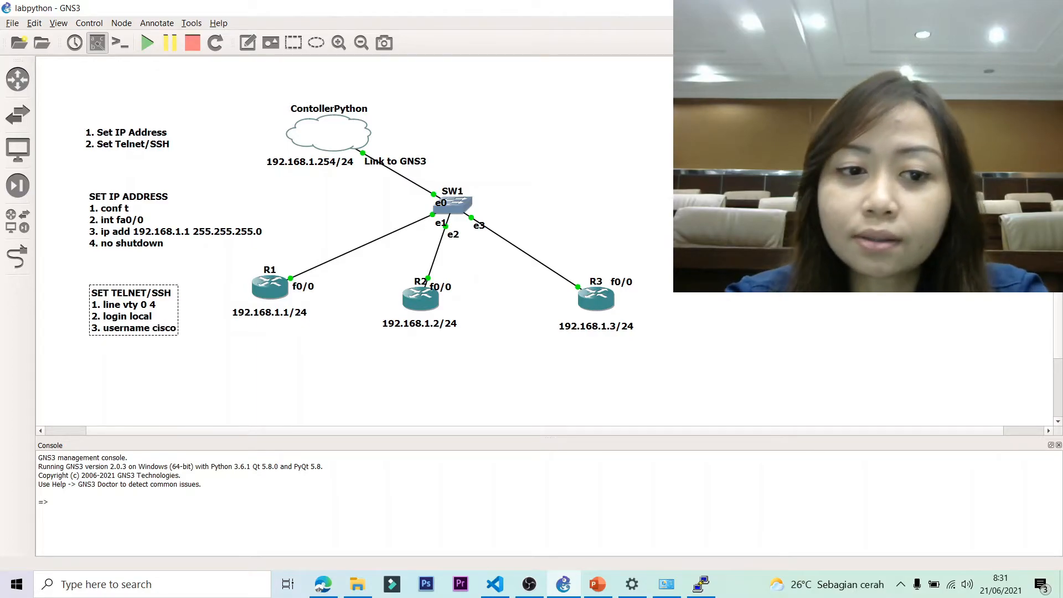
text( password)
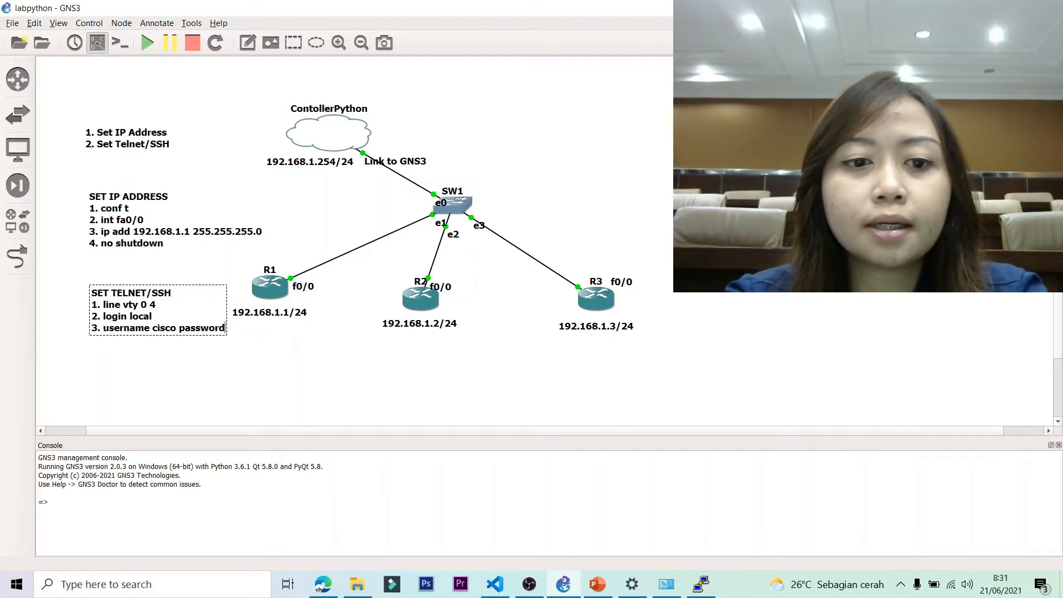
text( cisco)
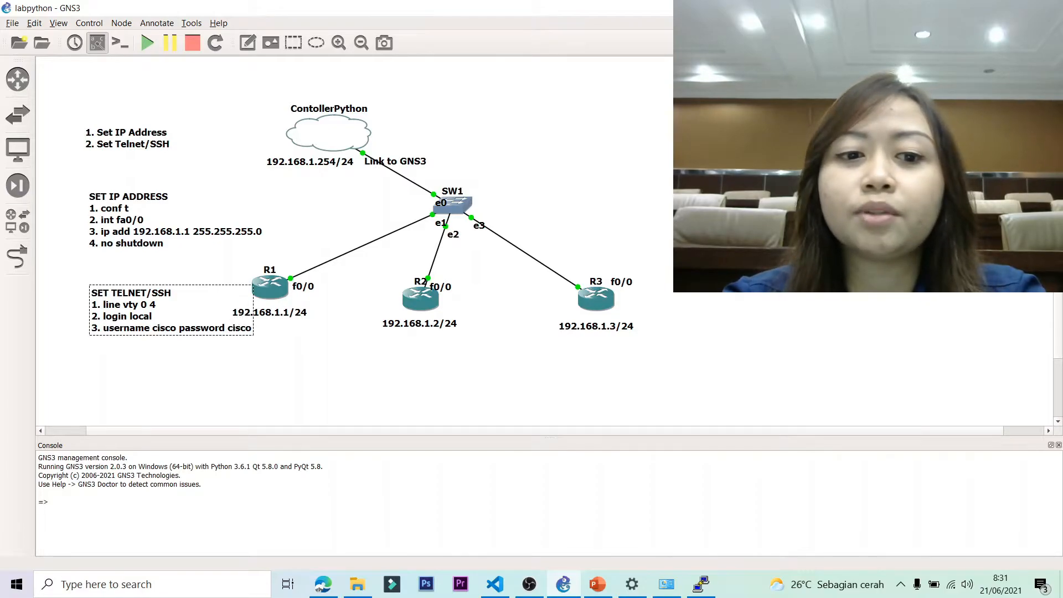
key(Return)
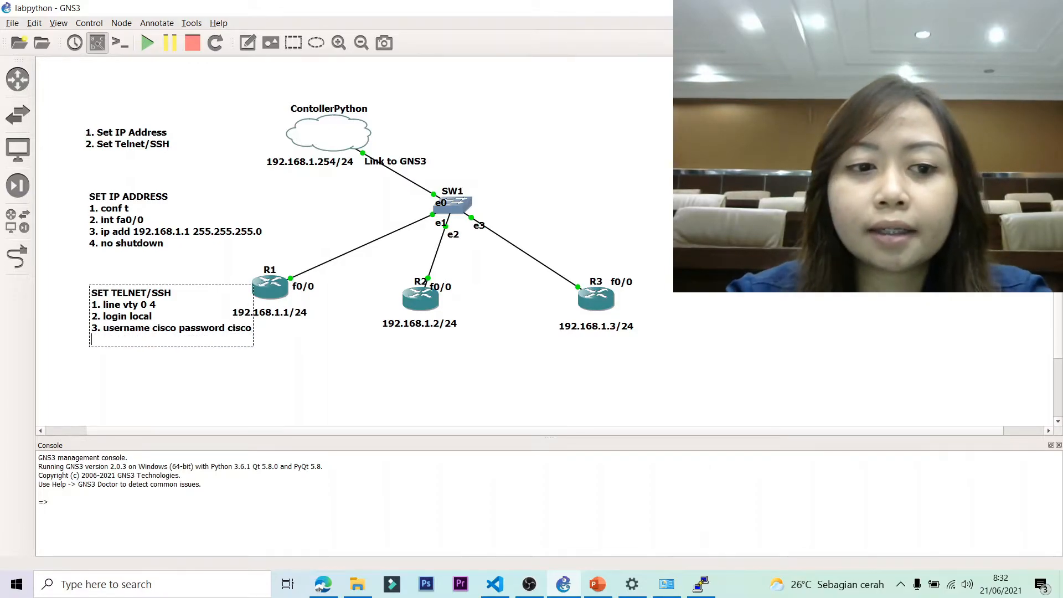
text(4.)
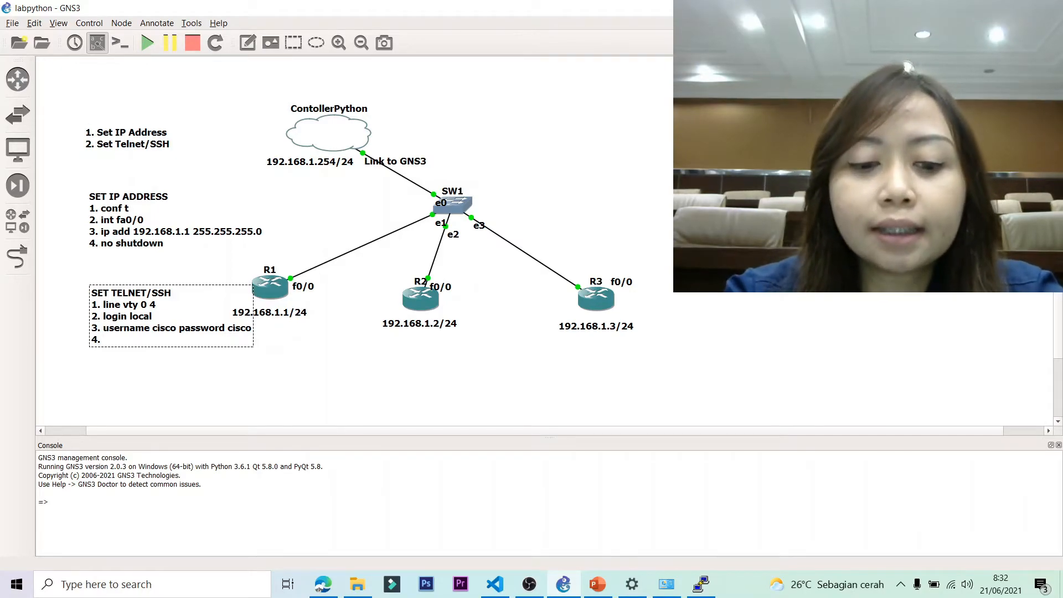
text(enable)
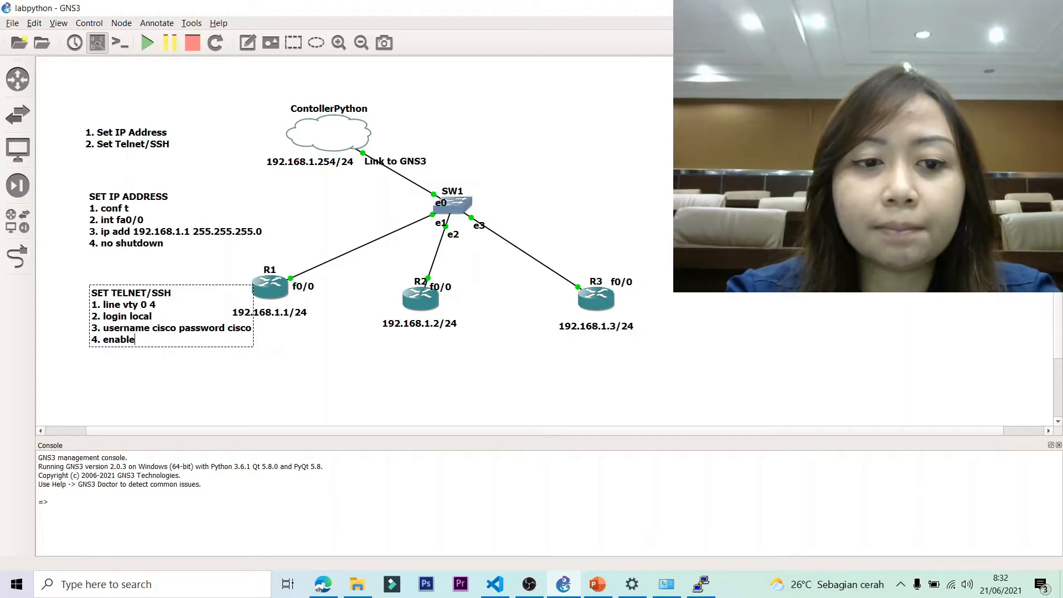
text( password)
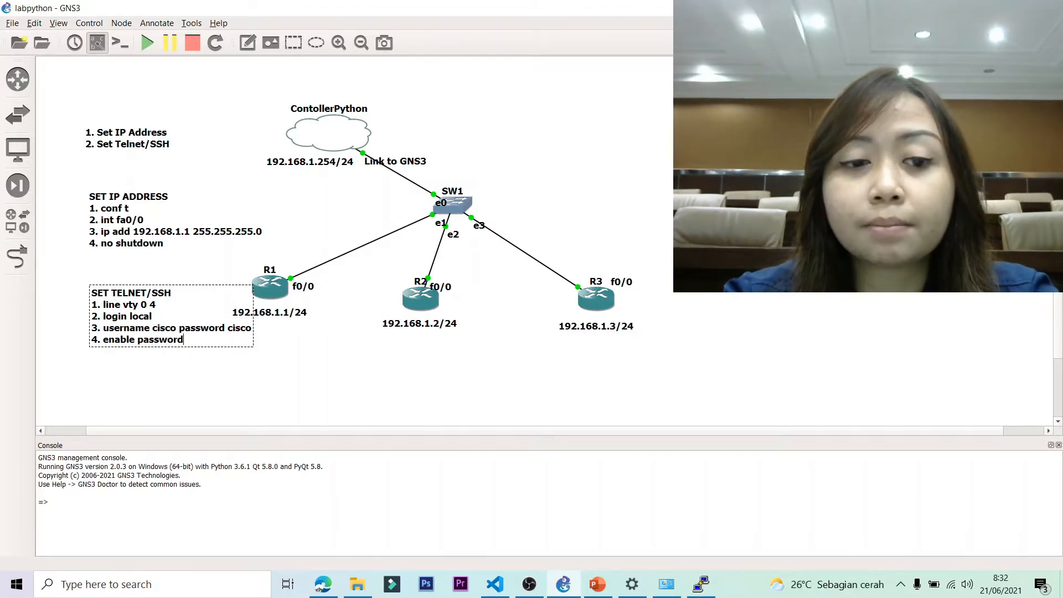
text( cisco)
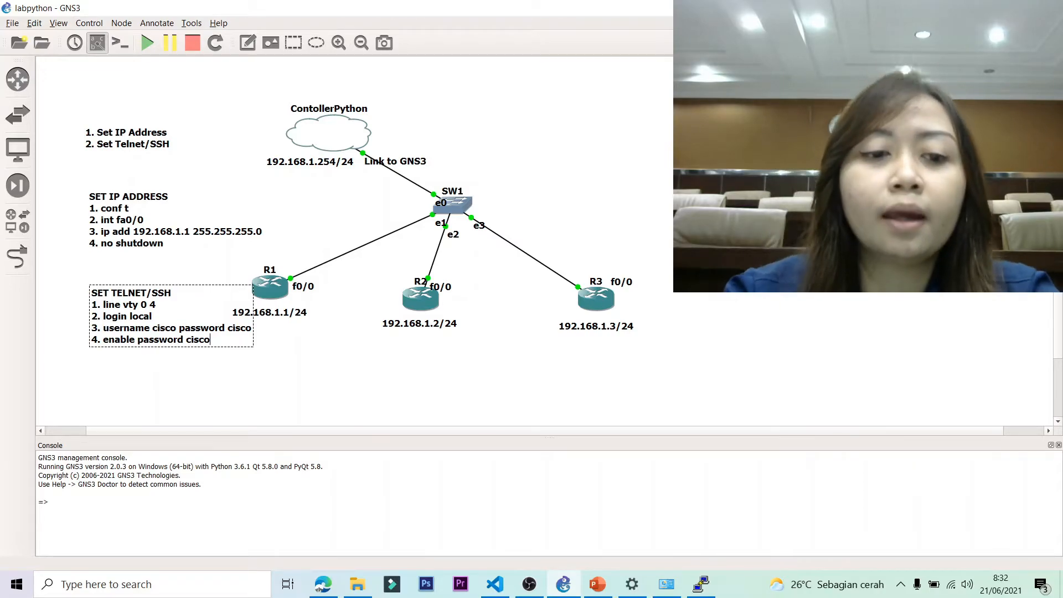
click(367, 392)
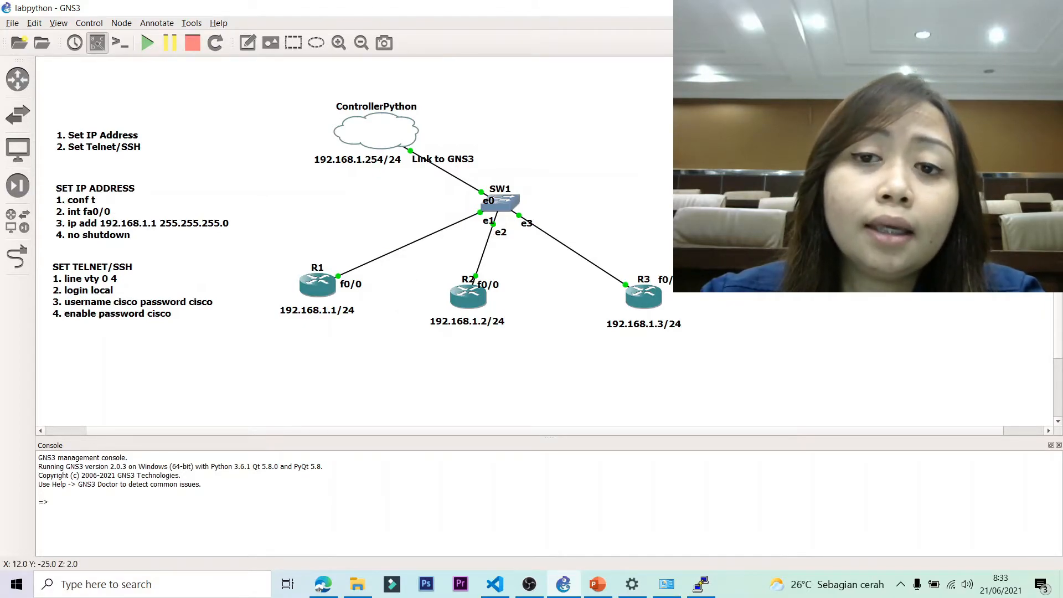
Drop an empty text note onto the canvas beneath the telnet steps note.
click(97, 201)
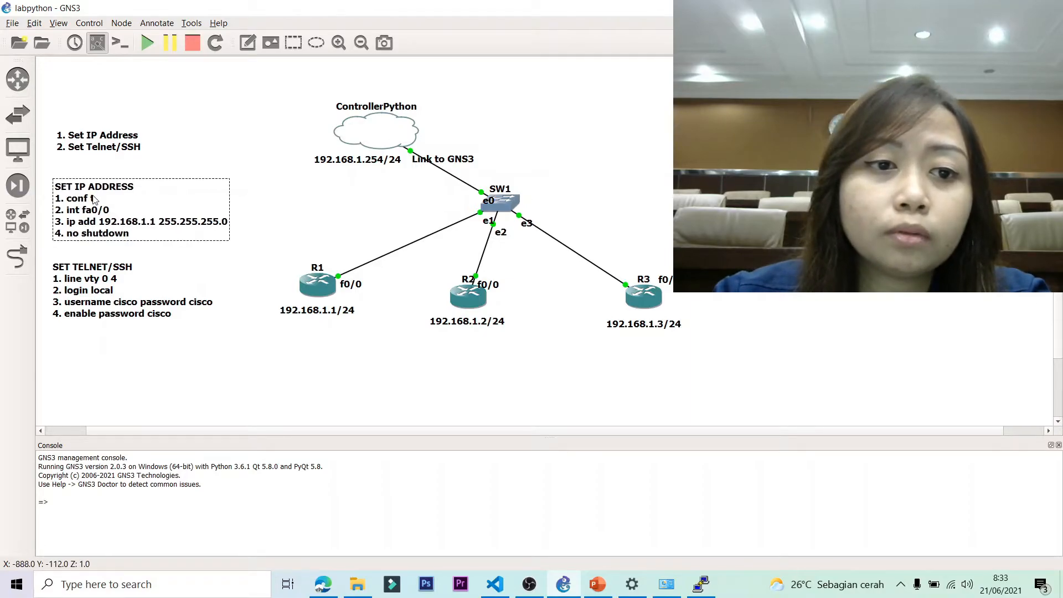
click(247, 43)
click(54, 355)
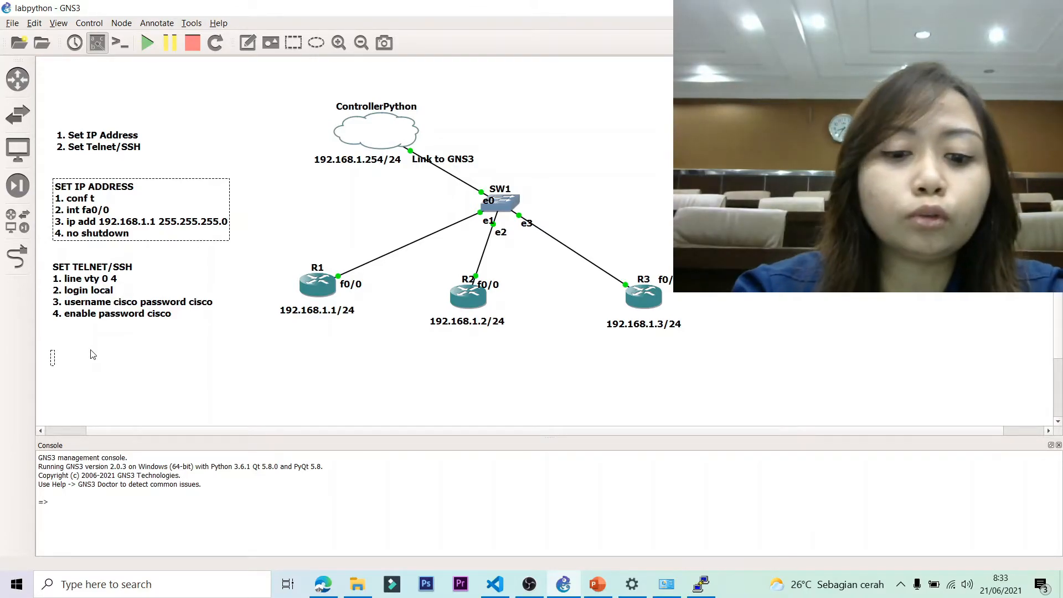
Write 'SAVE CONFIGURATION' with 'do write' below it in the note, then bring up R1's console.
text(SIMP)
key(BackSpace)
key(BackSpace)
key(BackSpace)
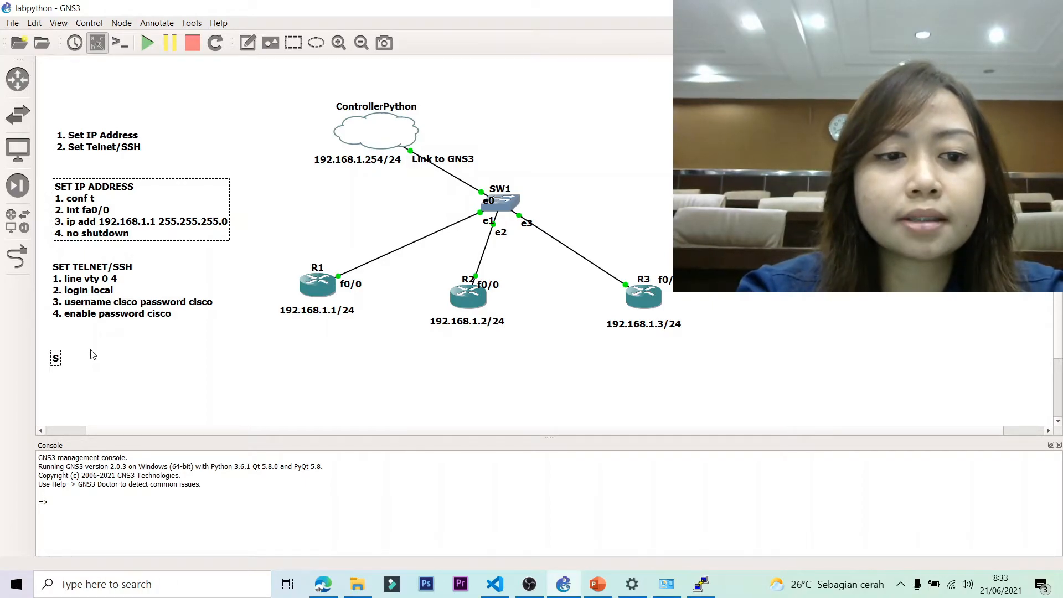
text(AVE CONFG)
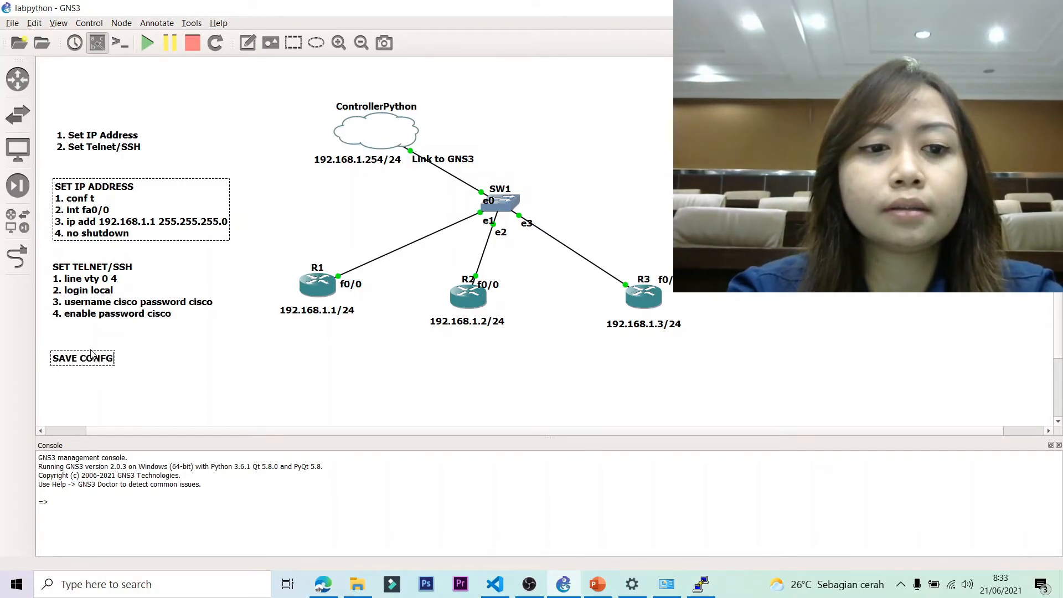
key(BackSpace)
text(IGURA)
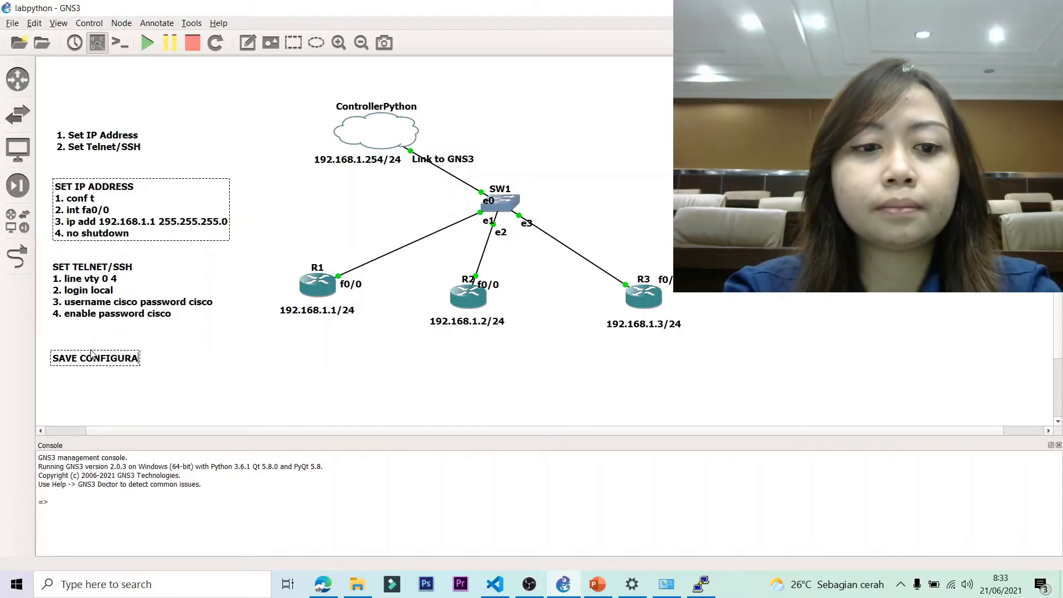
text(TION)
key(Return)
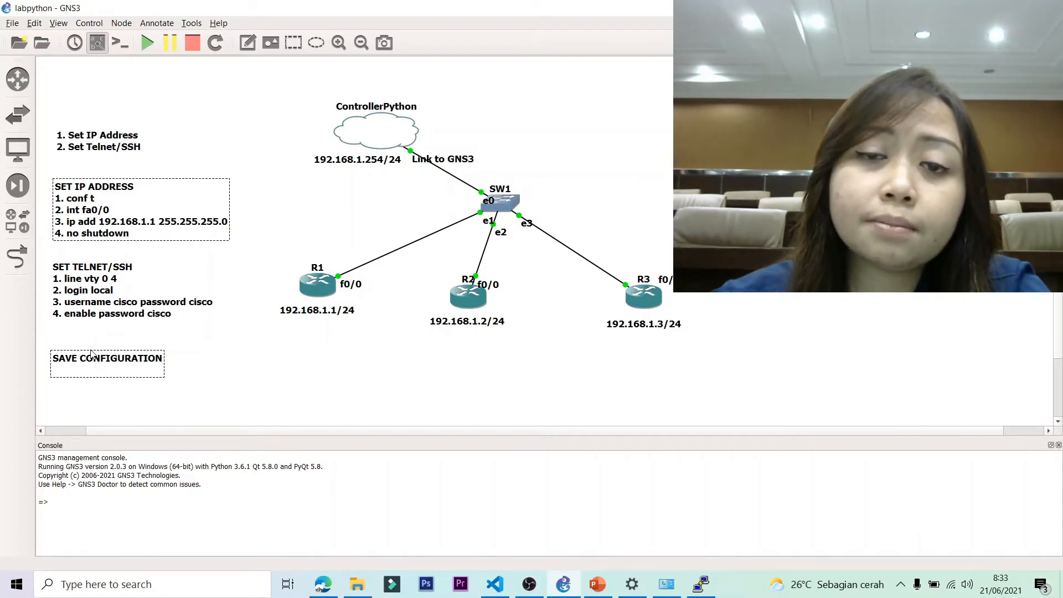
text(d)
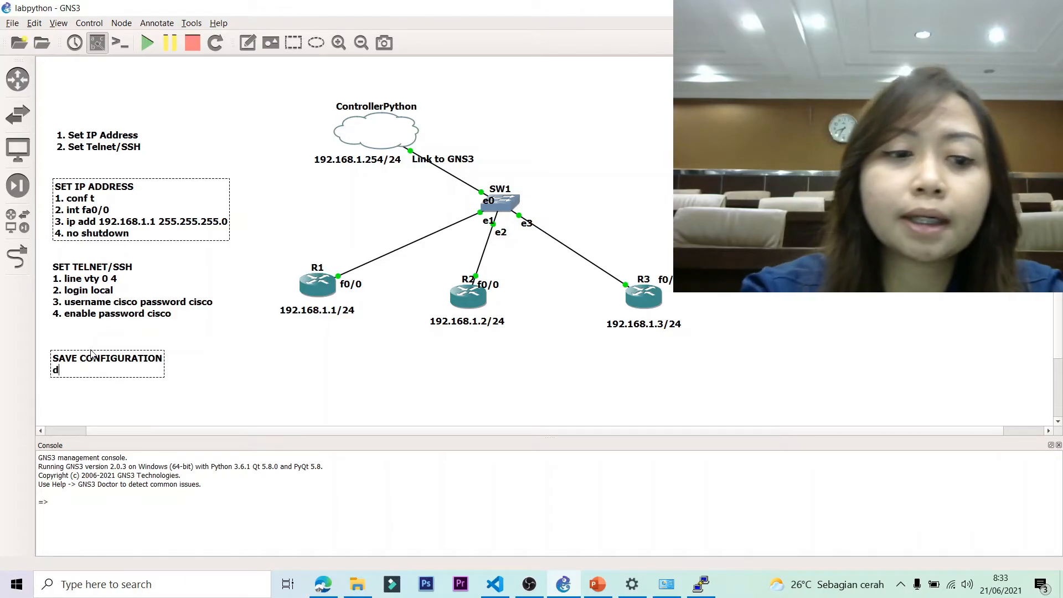
text(o write)
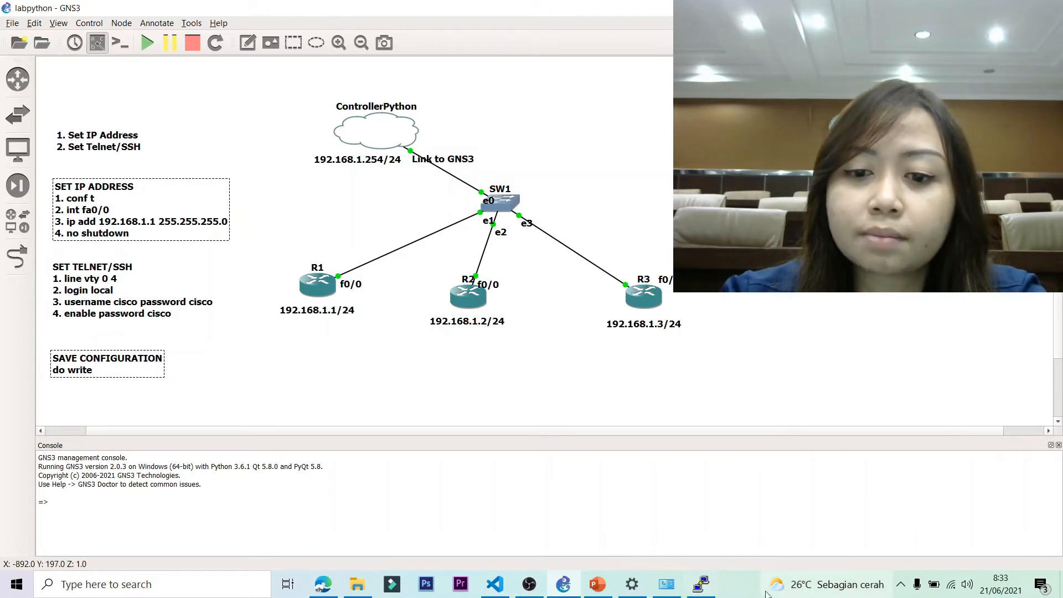
click(701, 584)
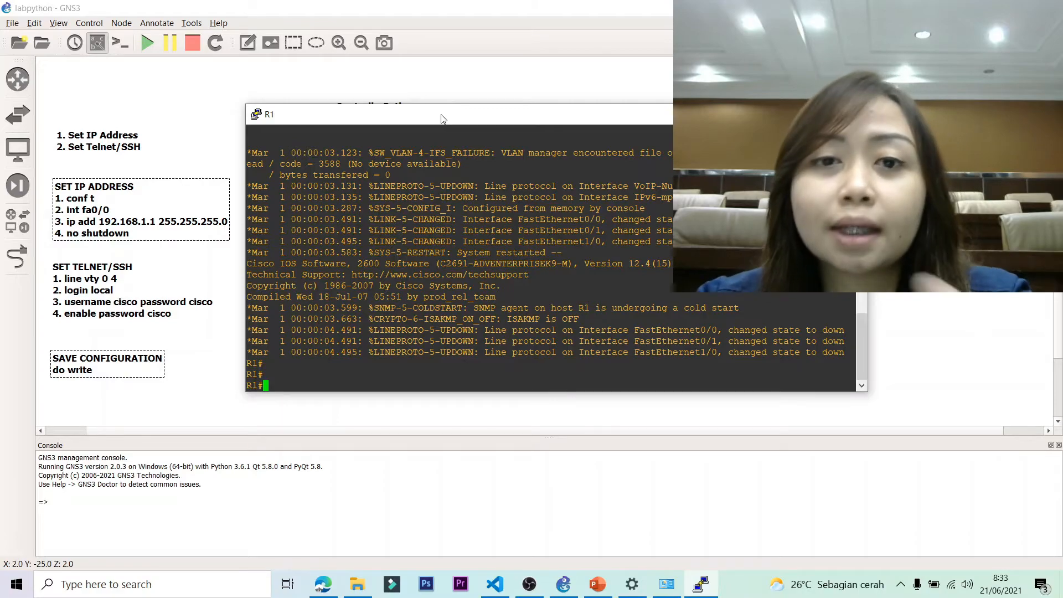
Put R1 into global configuration mode with conf t, then return to the topology window.
text(conf t)
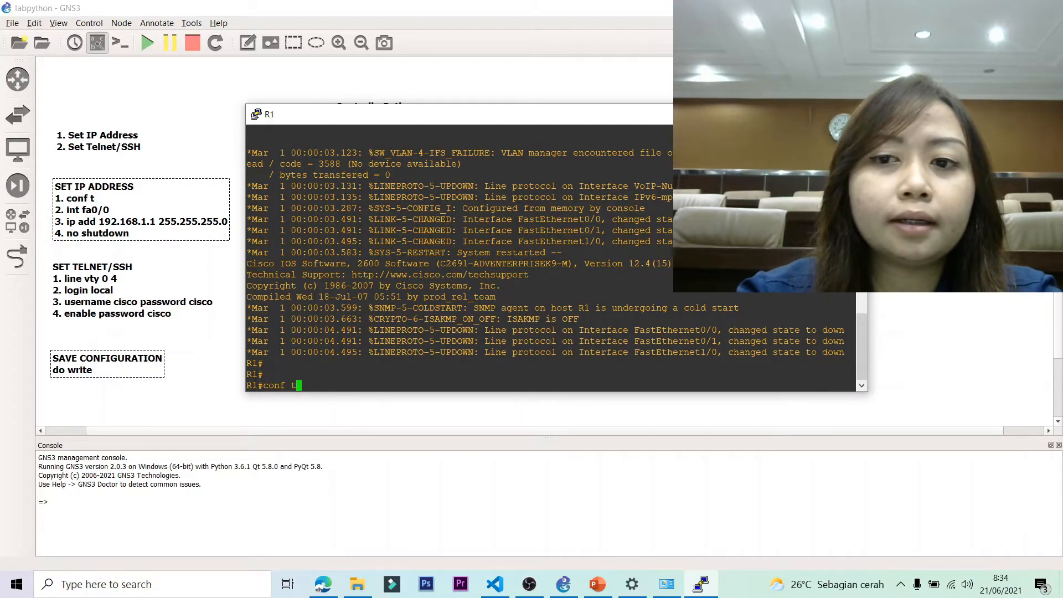
key(Return)
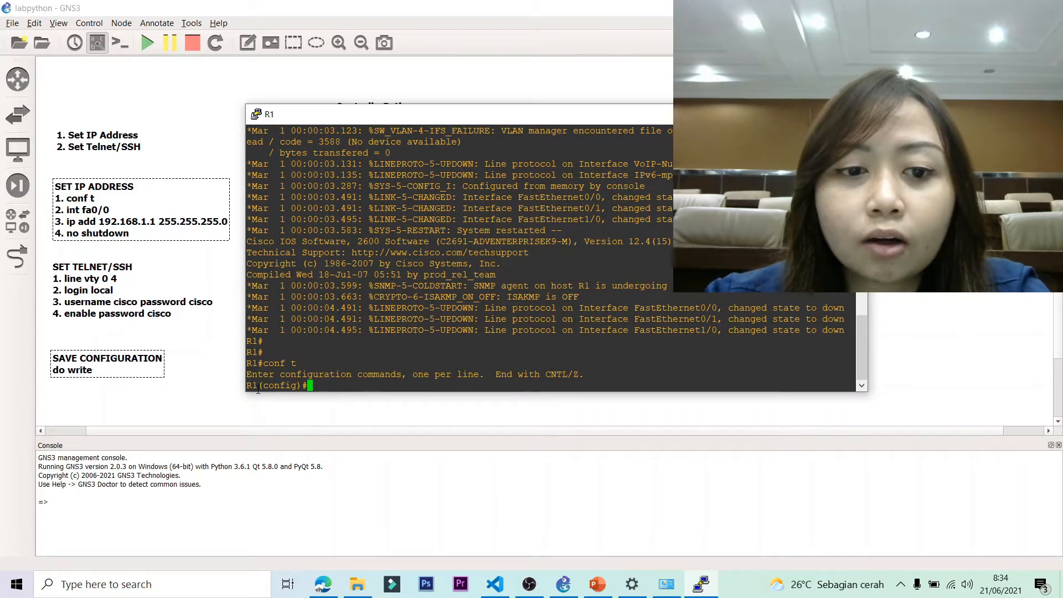
drag(308, 385, 264, 385)
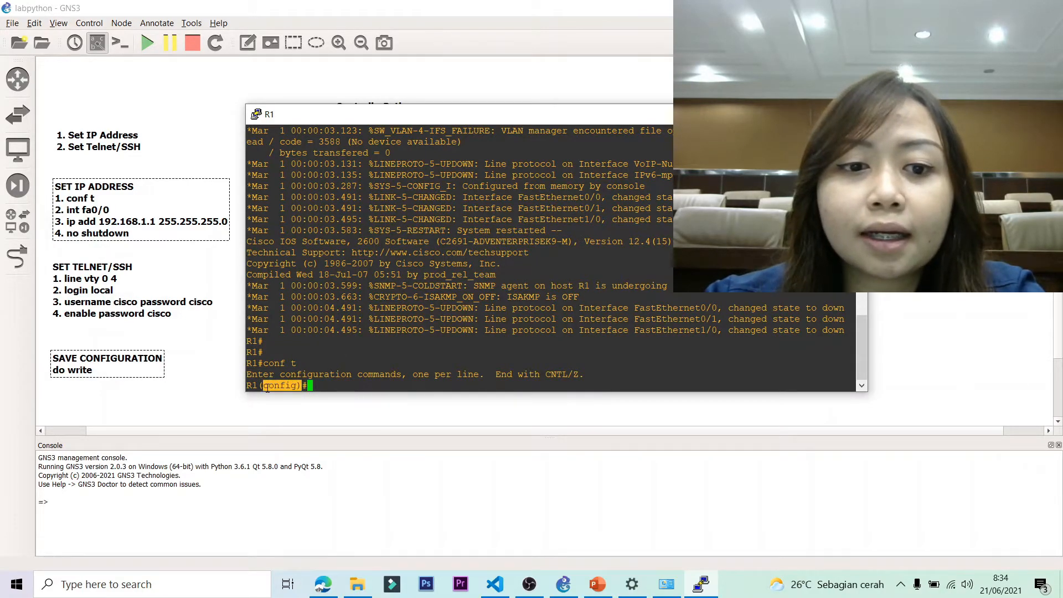
click(103, 373)
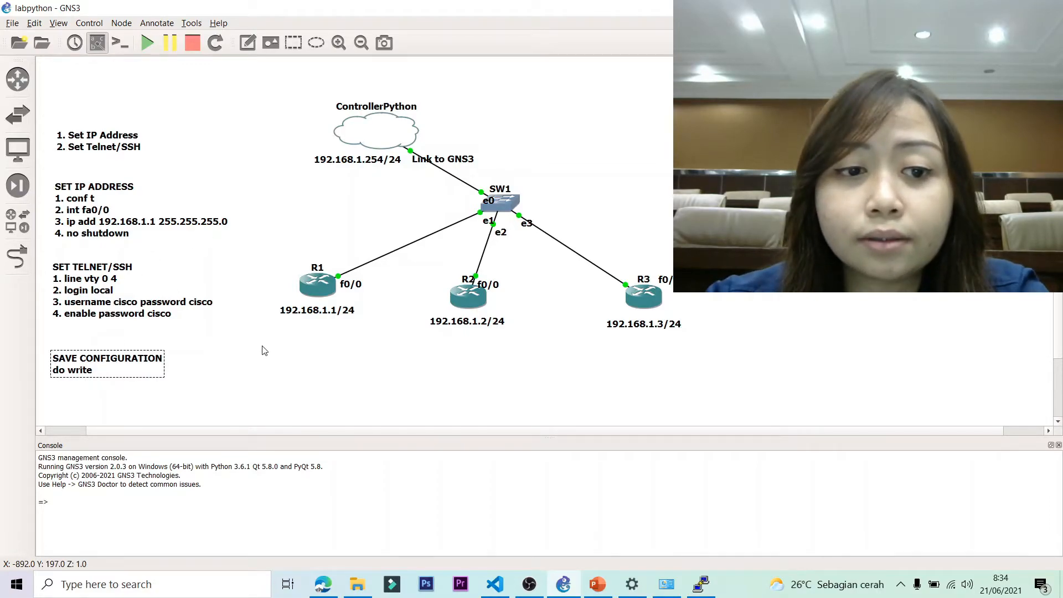
Nudge the SAVE CONFIGURATION note slightly upward.
click(238, 350)
mouse_move(104, 363)
mouse_down()
mouse_move(105, 348)
mouse_move(106, 360)
mouse_up()
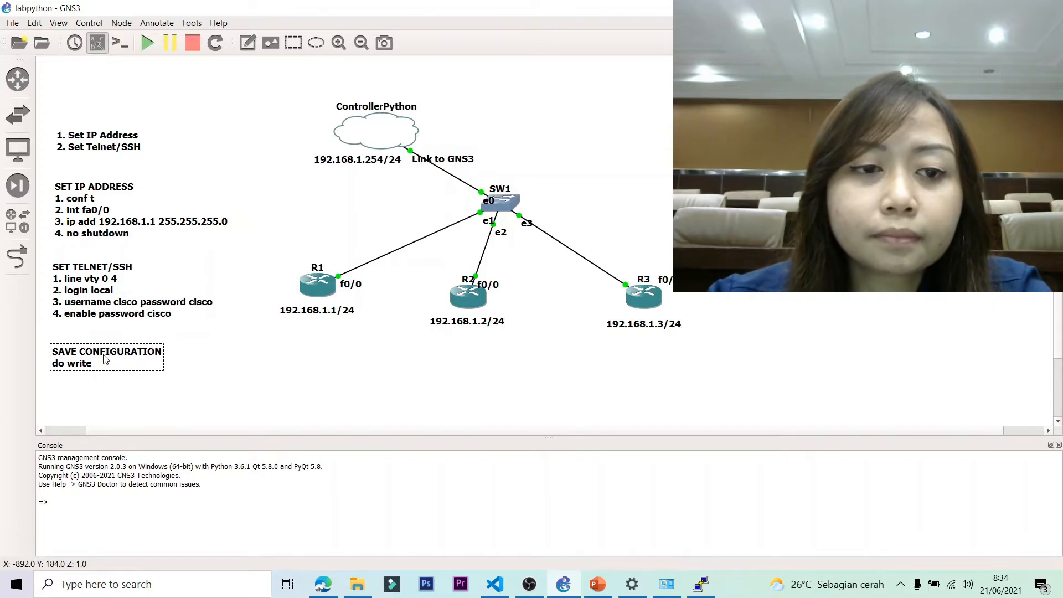
click(244, 378)
Shorten the telnet note heading to SET TELNET and shift the SAVE CONFIGURATION note up again.
double_click(117, 268)
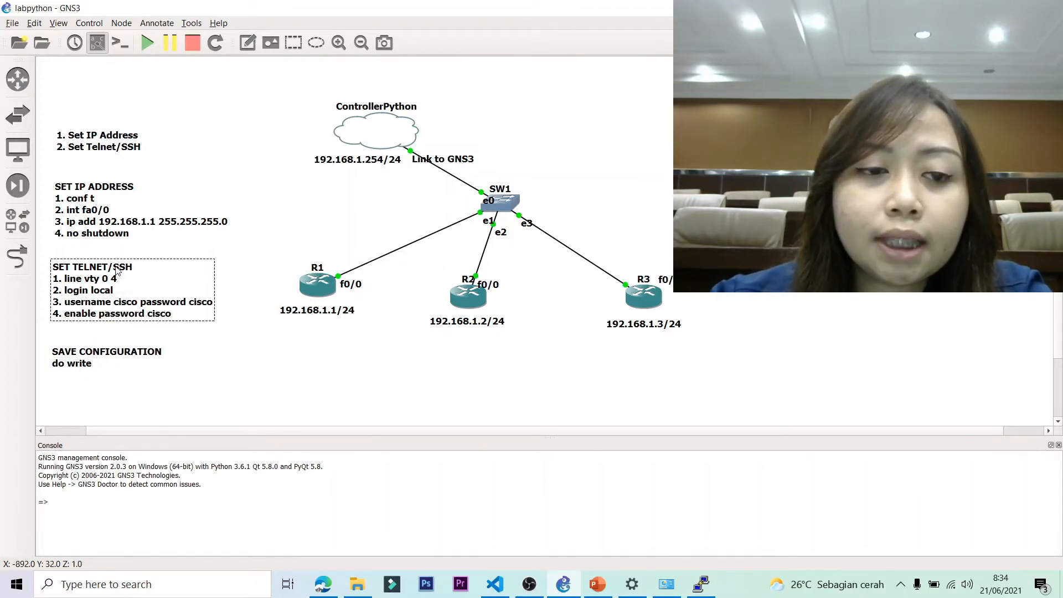
click(138, 266)
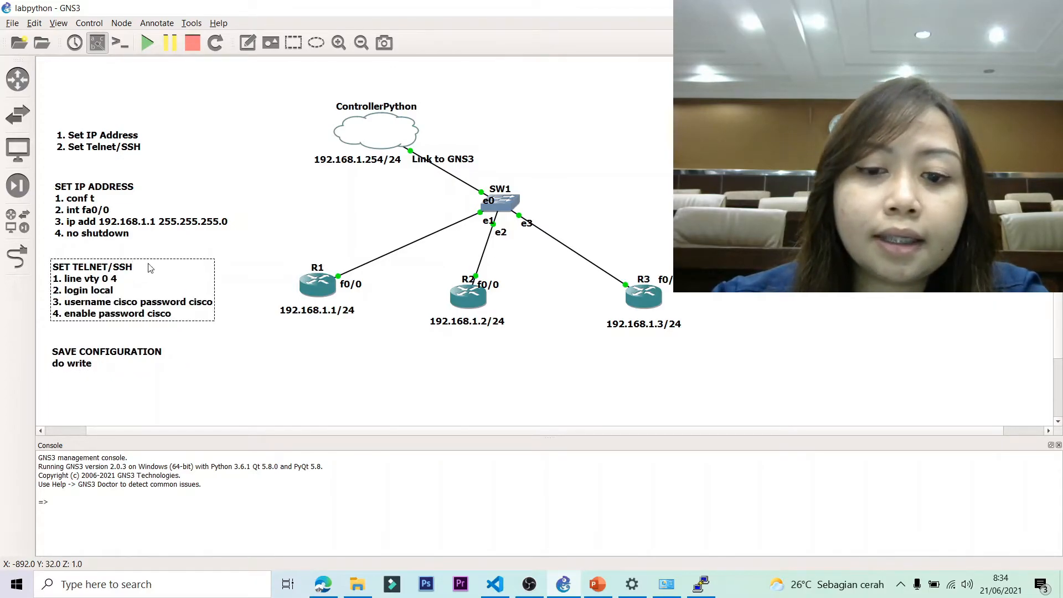
key(BackSpace)
key(BackSpace)
key(BackSpace)
key(BackSpace)
key(BackSpace)
text(T)
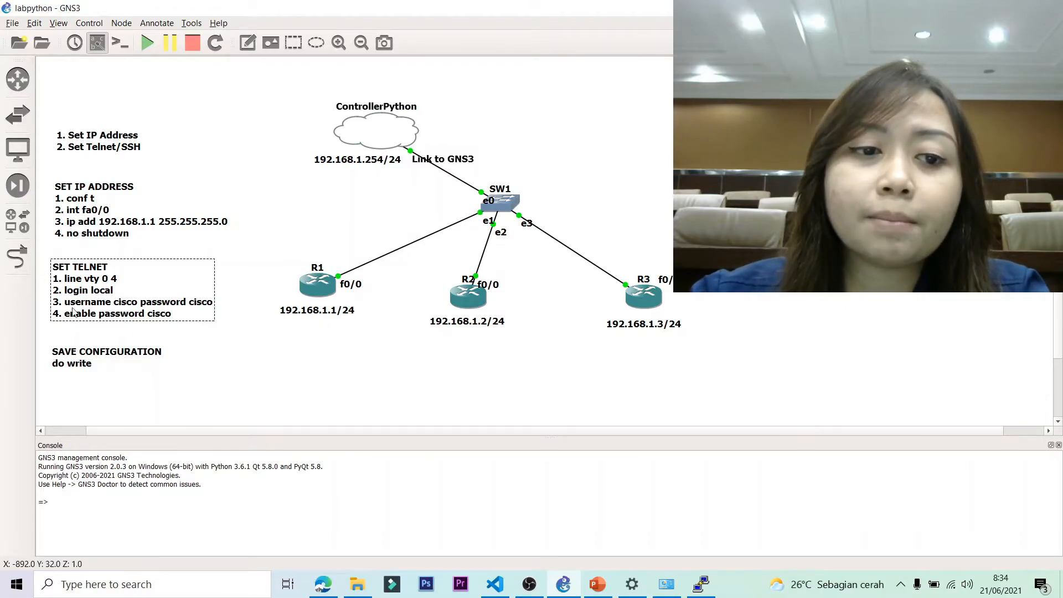
click(736, 227)
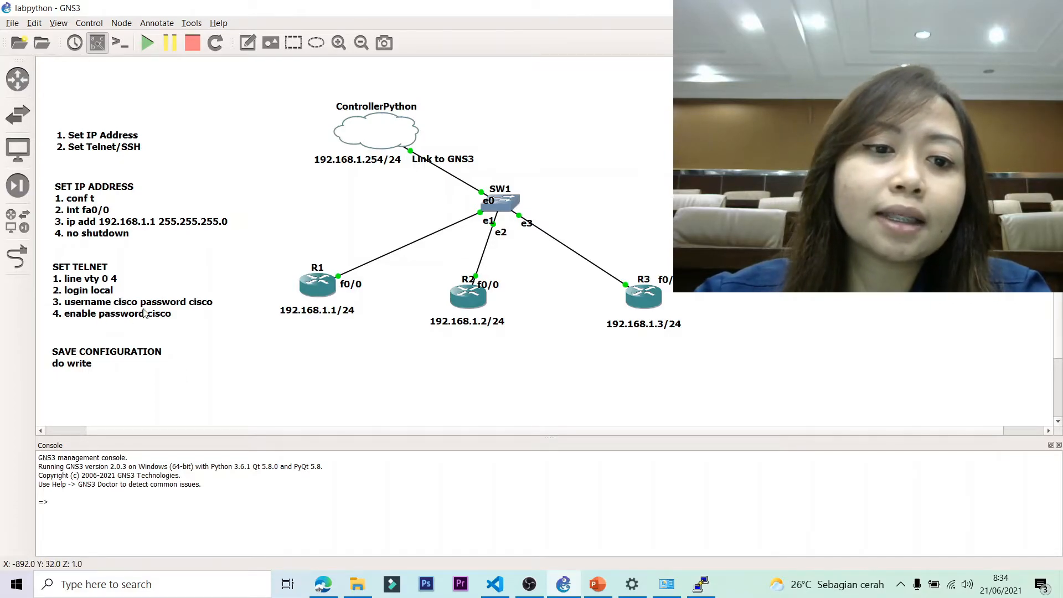
drag(97, 354, 100, 349)
click(365, 394)
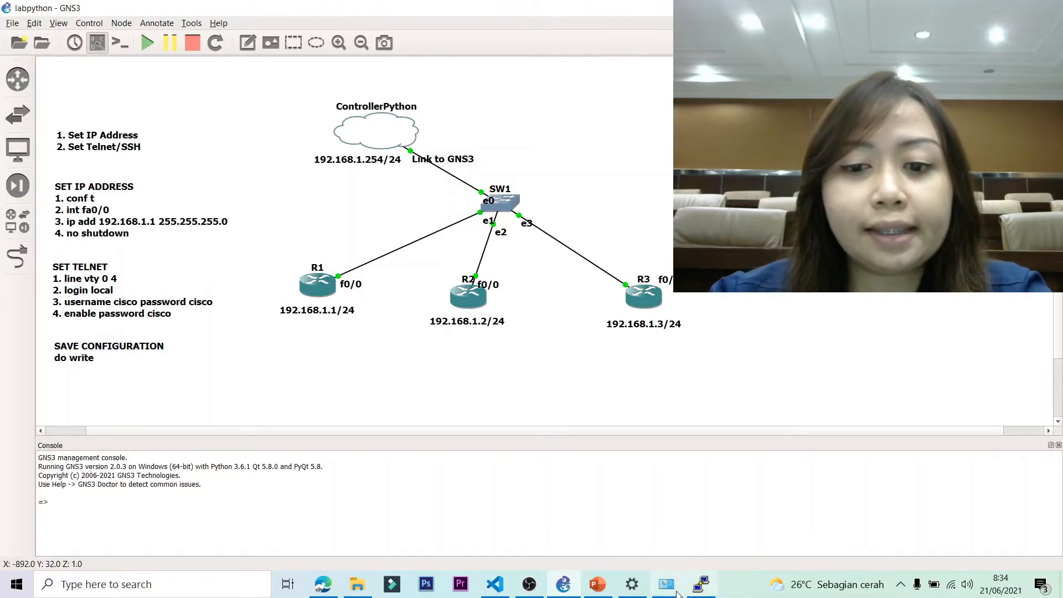
Bring R1's console forward and position it over the canvas.
click(701, 584)
mouse_move(431, 118)
mouse_down()
mouse_move(443, 143)
mouse_move(430, 116)
mouse_up()
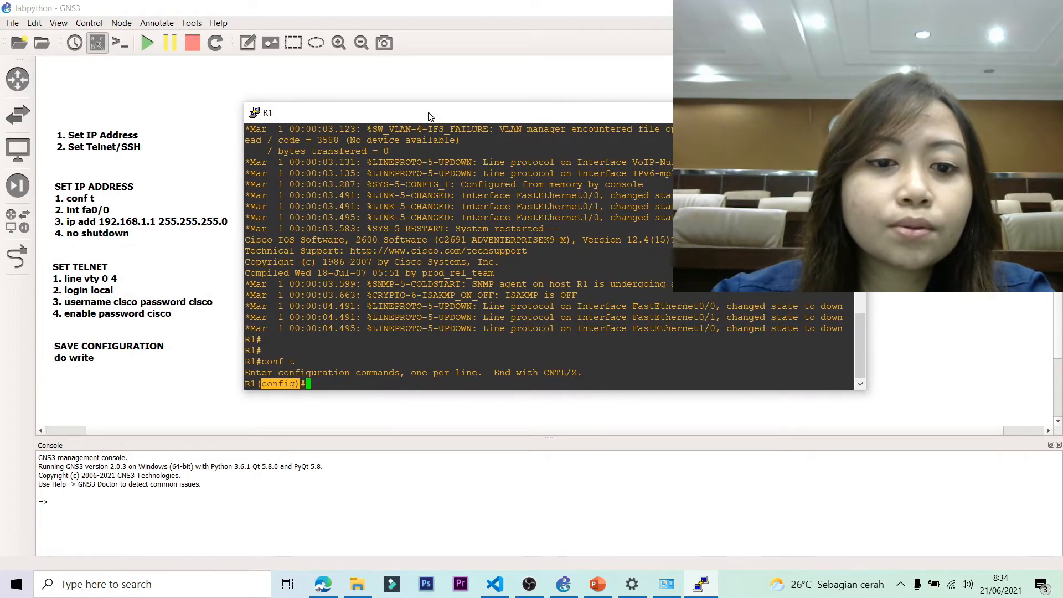
click(362, 385)
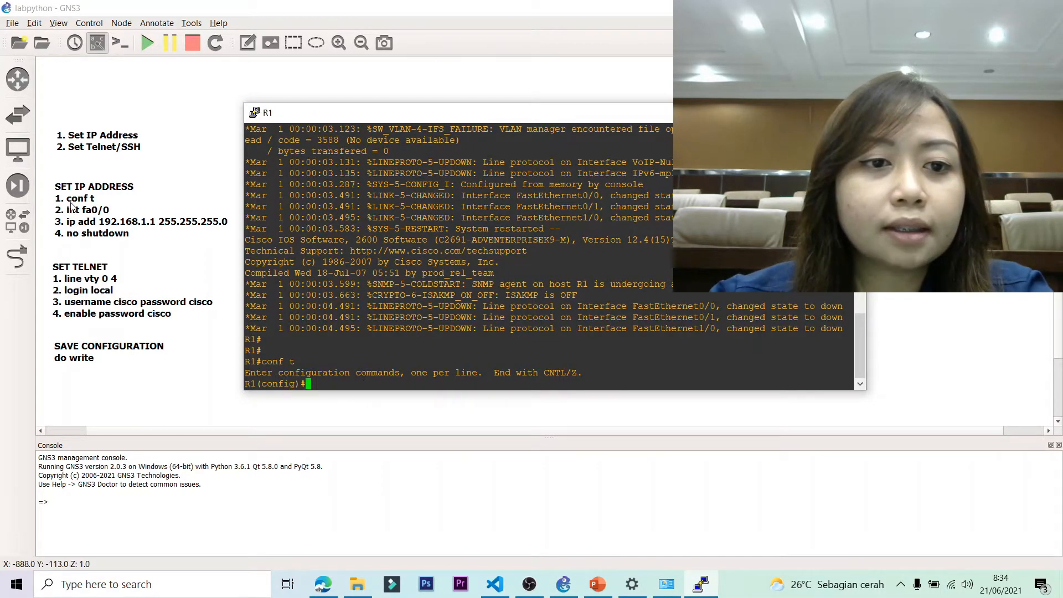
drag(393, 112, 574, 126)
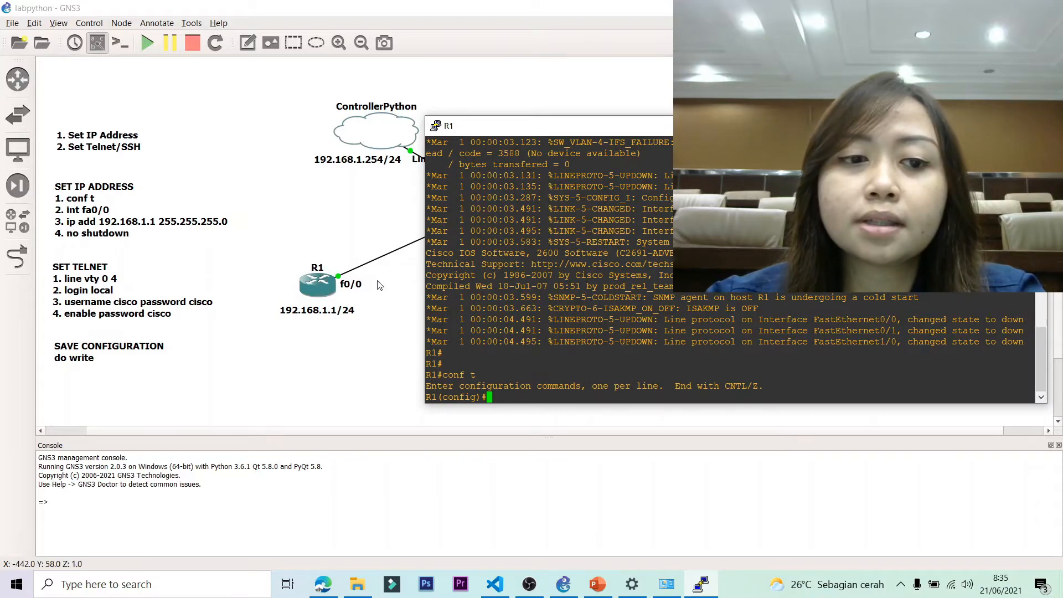
drag(530, 133, 348, 105)
Assign R1's fa0/0 the address 192.168.1.1 255.255.255.0 and bring the interface up.
key(Return)
key(Return)
key(Return)
key(Return)
text(int)
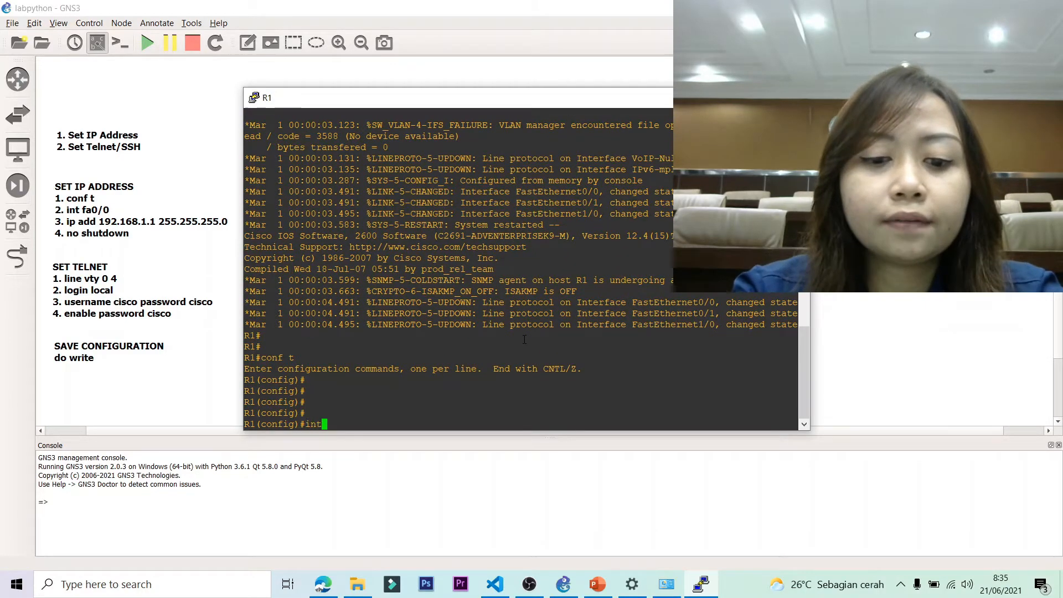
text( fa0/0)
key(Return)
text(i[ ad)
key(BackSpace)
key(BackSpace)
text(p a)
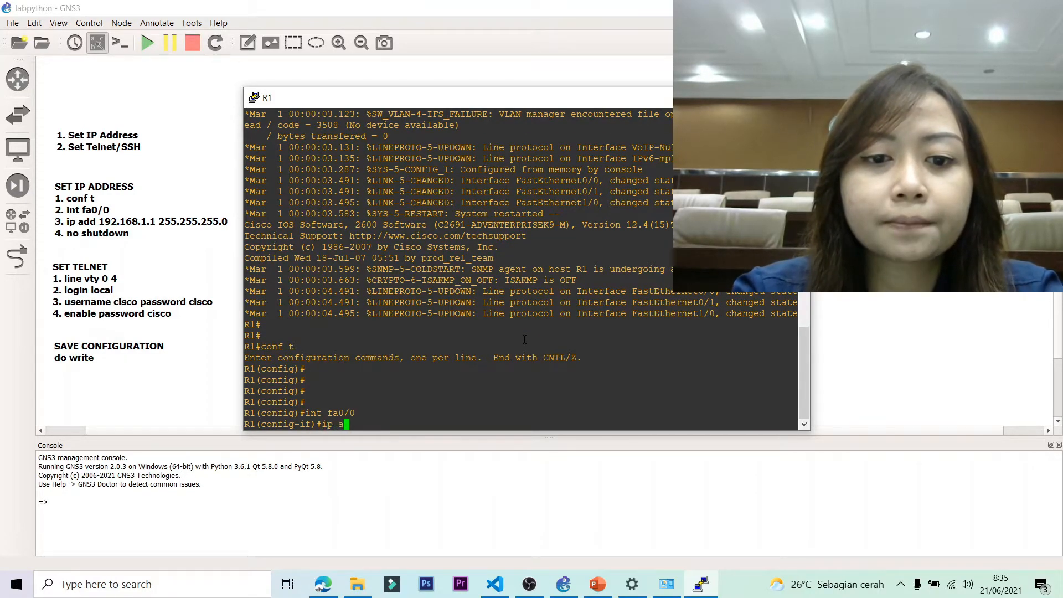
text(dd 192.168)
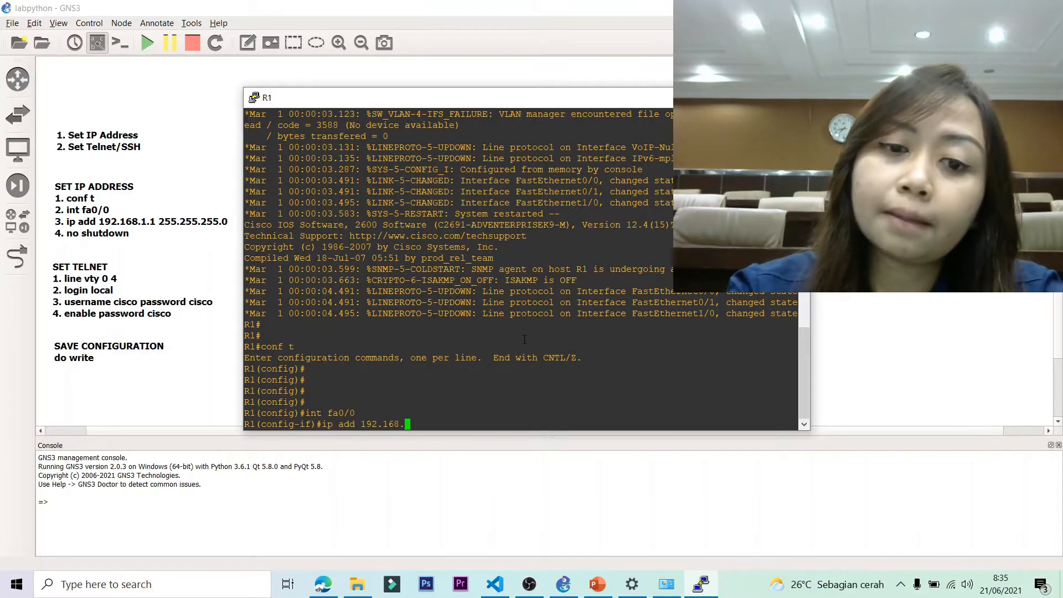
text(.1.1 )
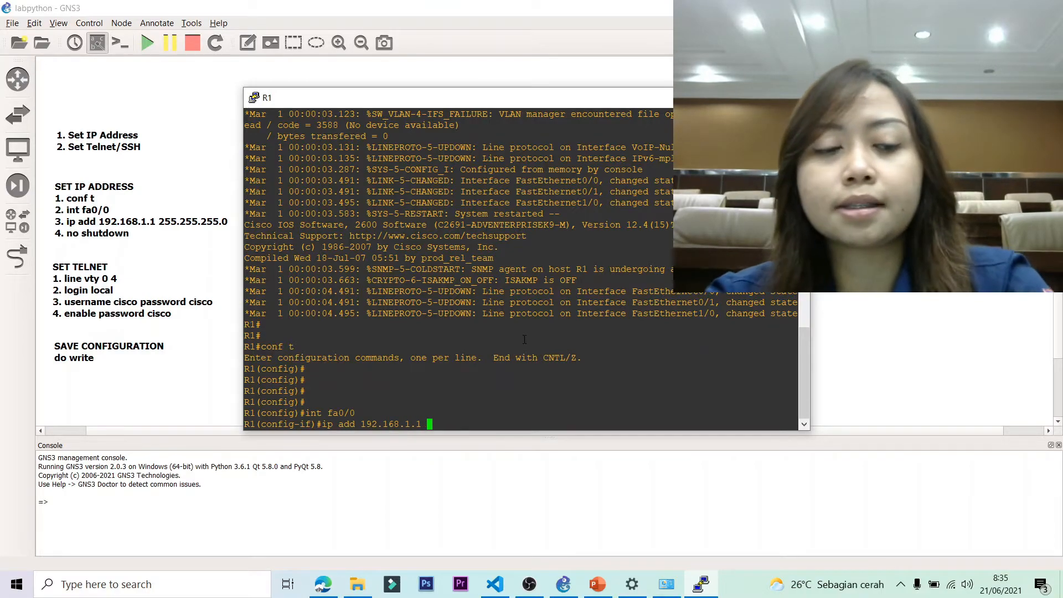
text(255.255)
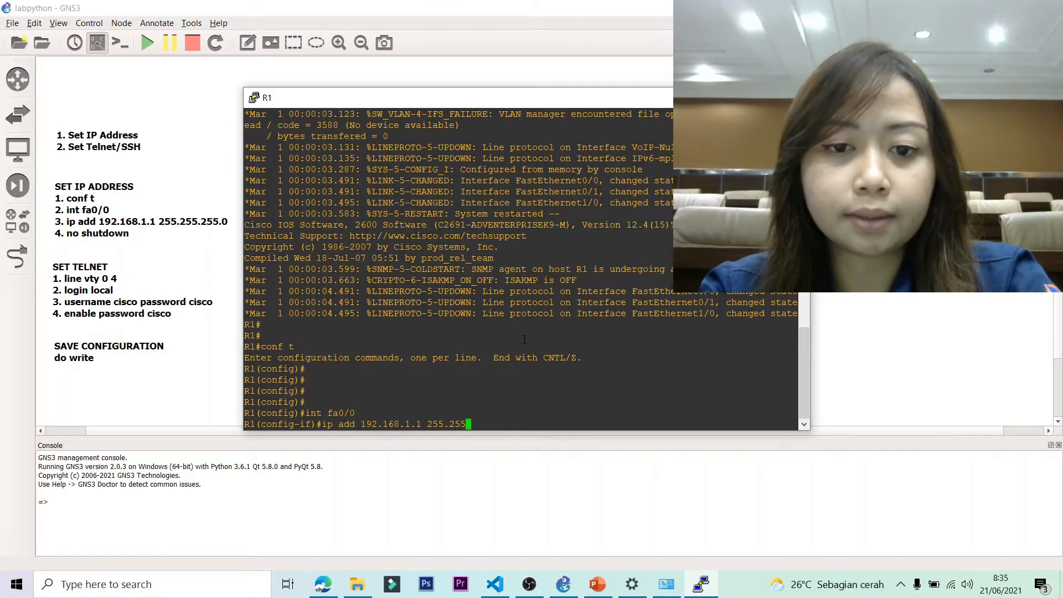
text(.255.0)
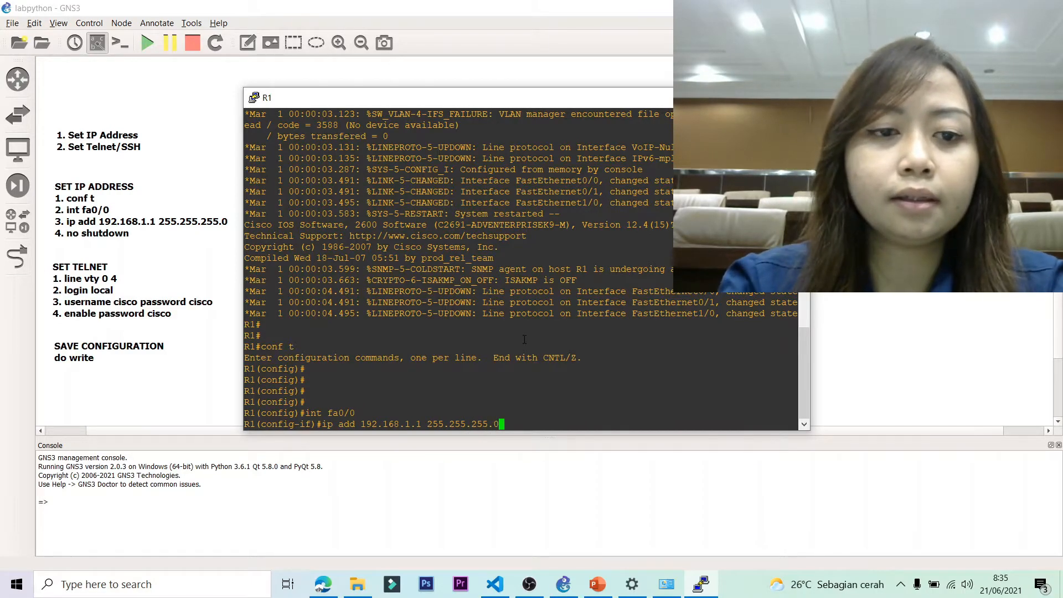
key(Return)
text(no shut)
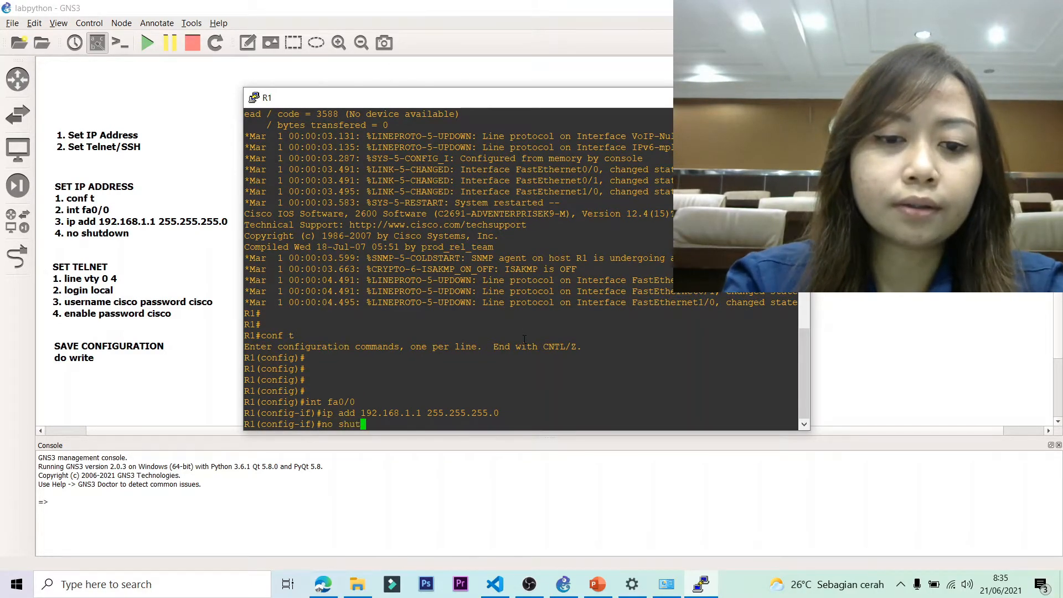
text(down)
key(Return)
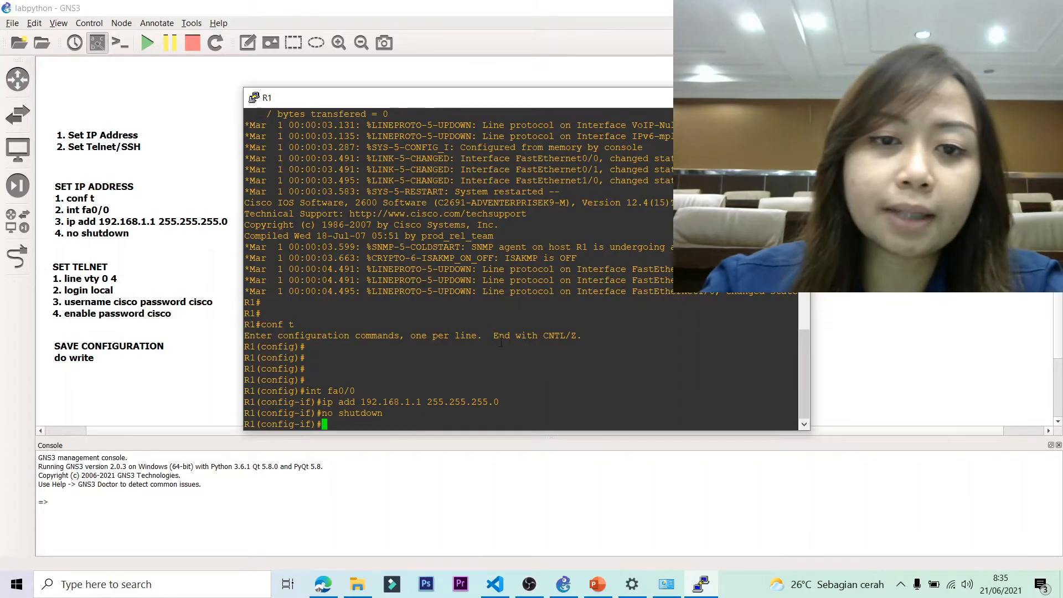
drag(493, 431, 493, 287)
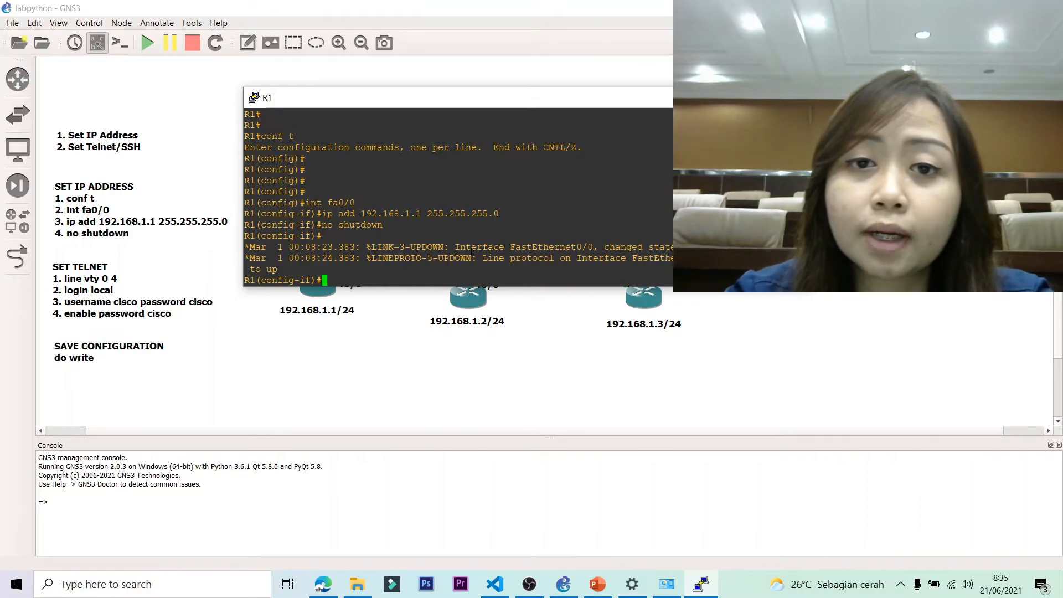
Enable login local on vty 0 4 and create R1's local user and enable password.
text(line vty 0 4)
key(Return)
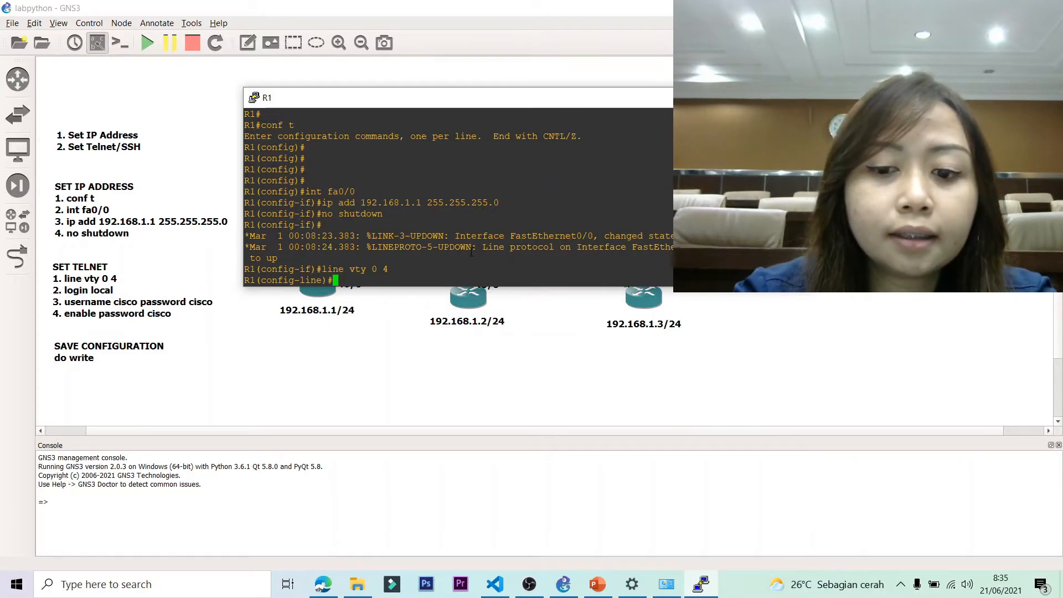
text(login local)
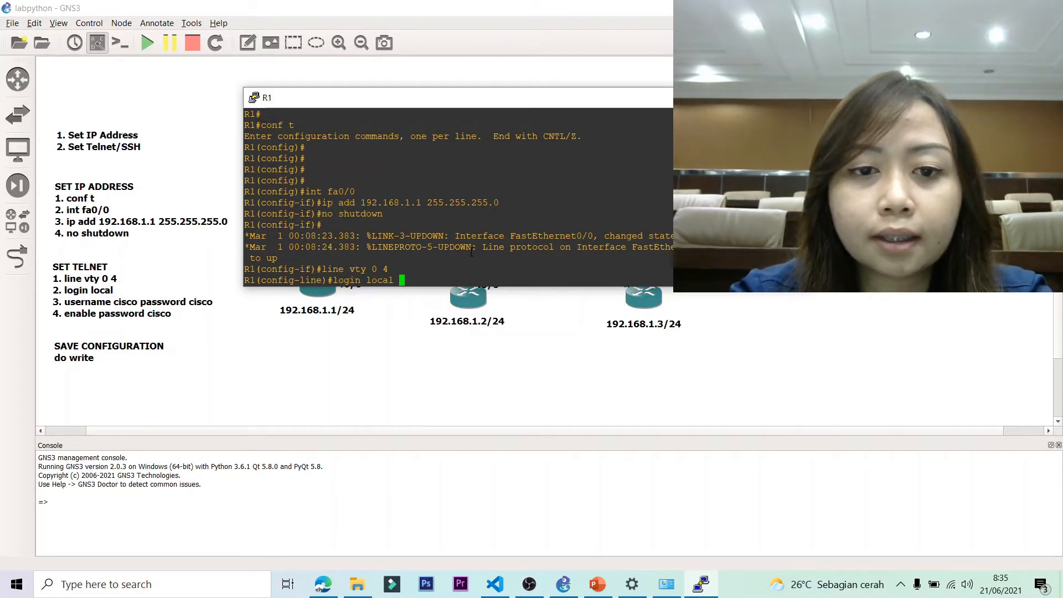
key(Return)
text(username c)
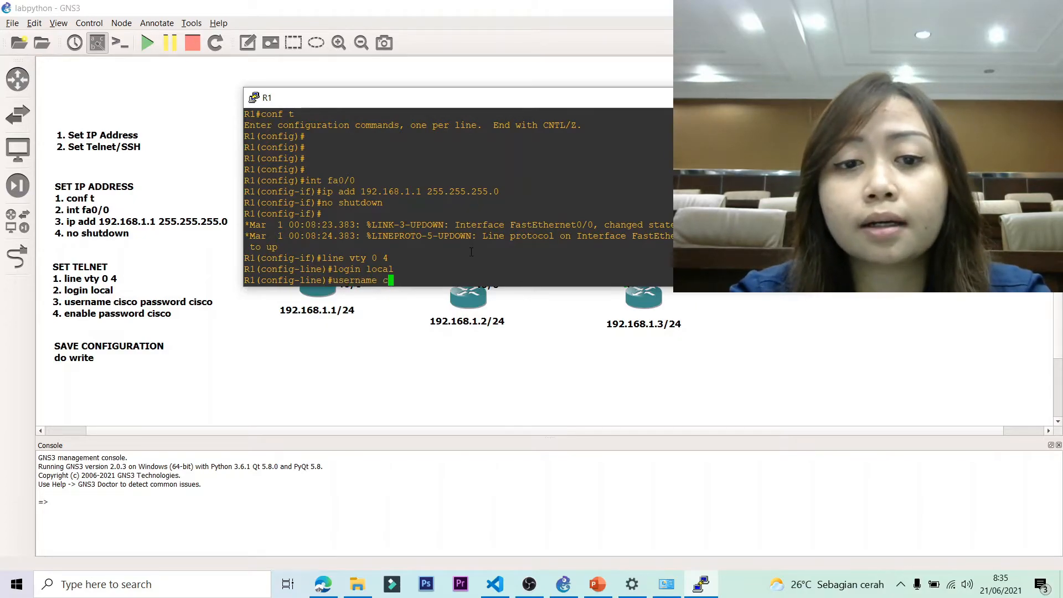
text(isco password cisco)
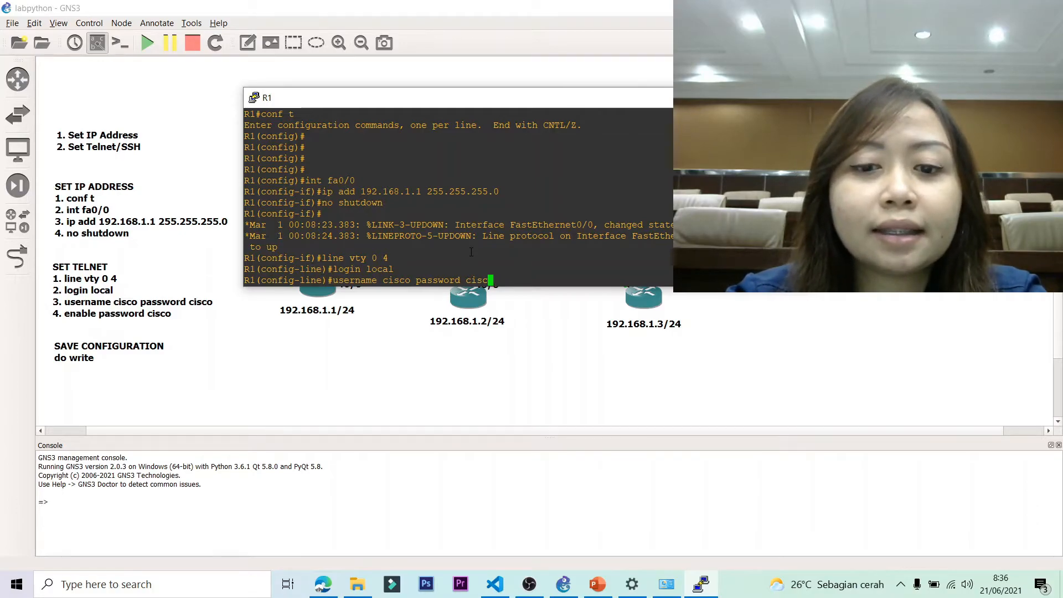
key(Return)
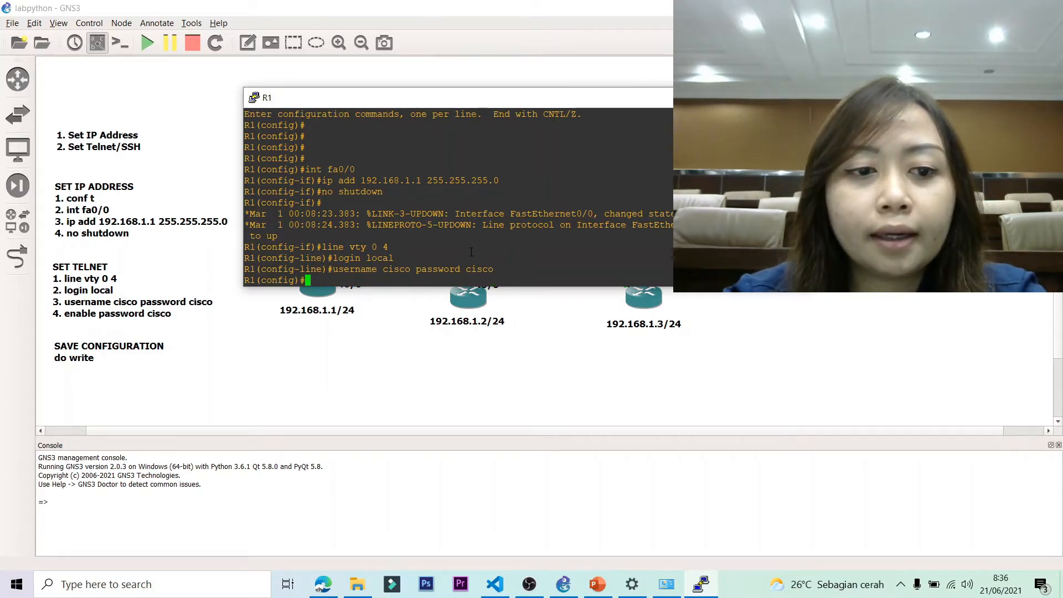
text(enable )
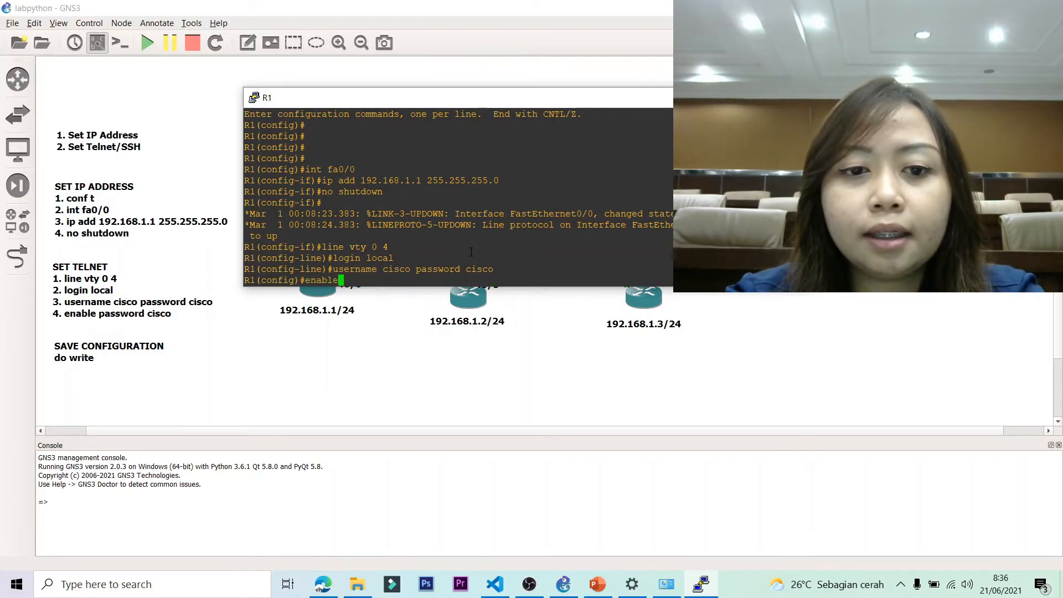
text(passwor)
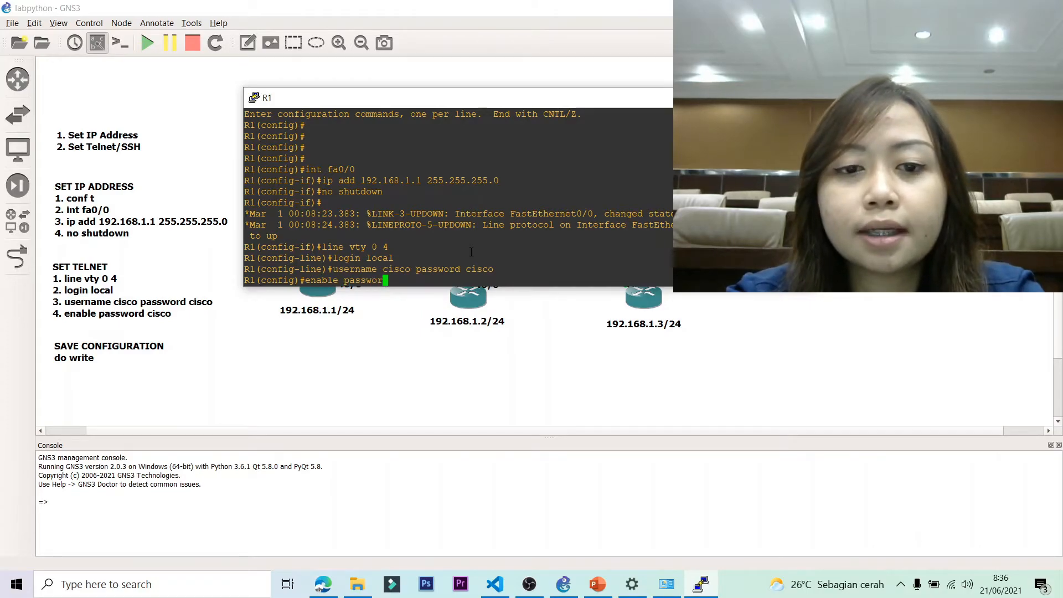
text(d cisco)
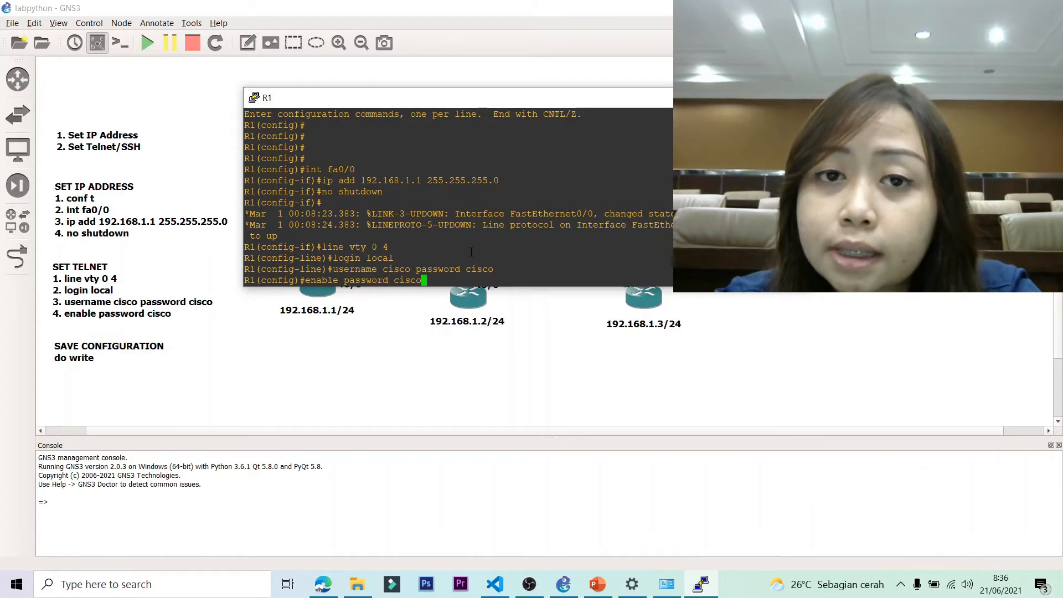
key(Return)
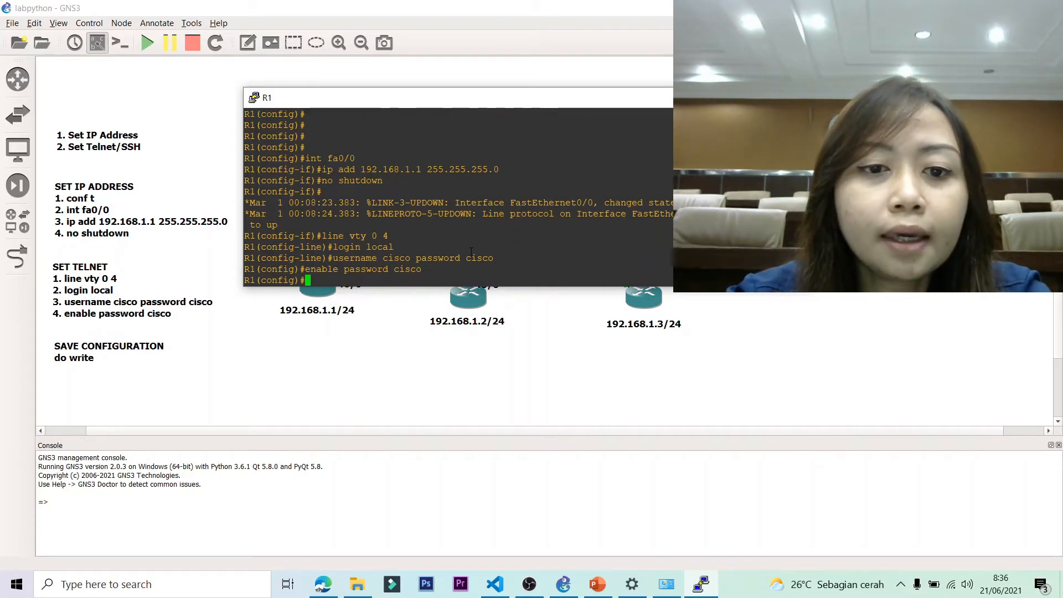
Save R1's configuration with do write and close its console.
key(Return)
text(do write)
key(Return)
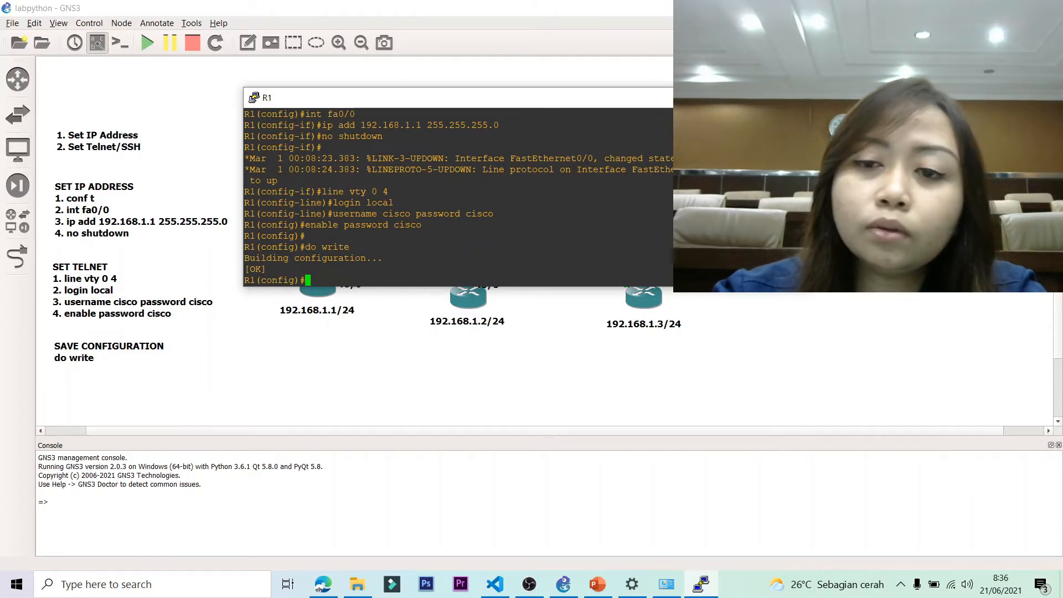
click(794, 97)
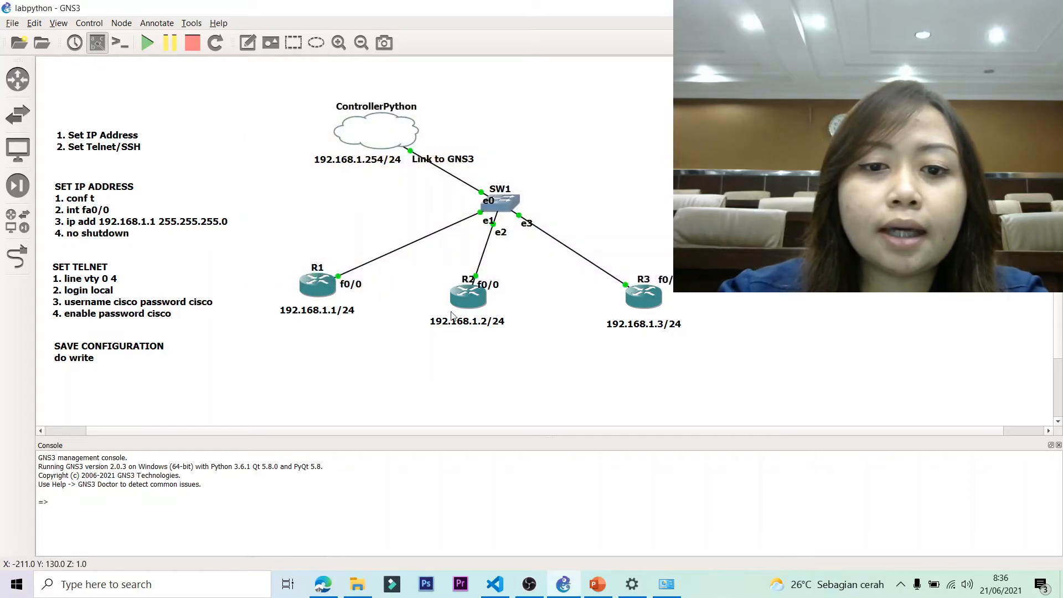
Open R2's console and enter global configuration mode.
double_click(468, 299)
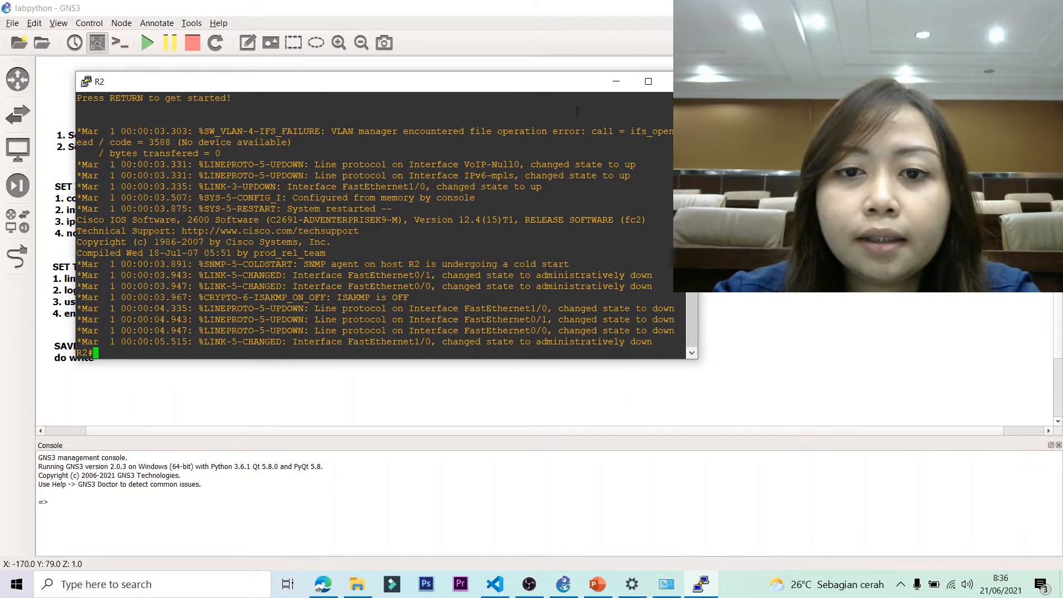
drag(407, 85, 551, 80)
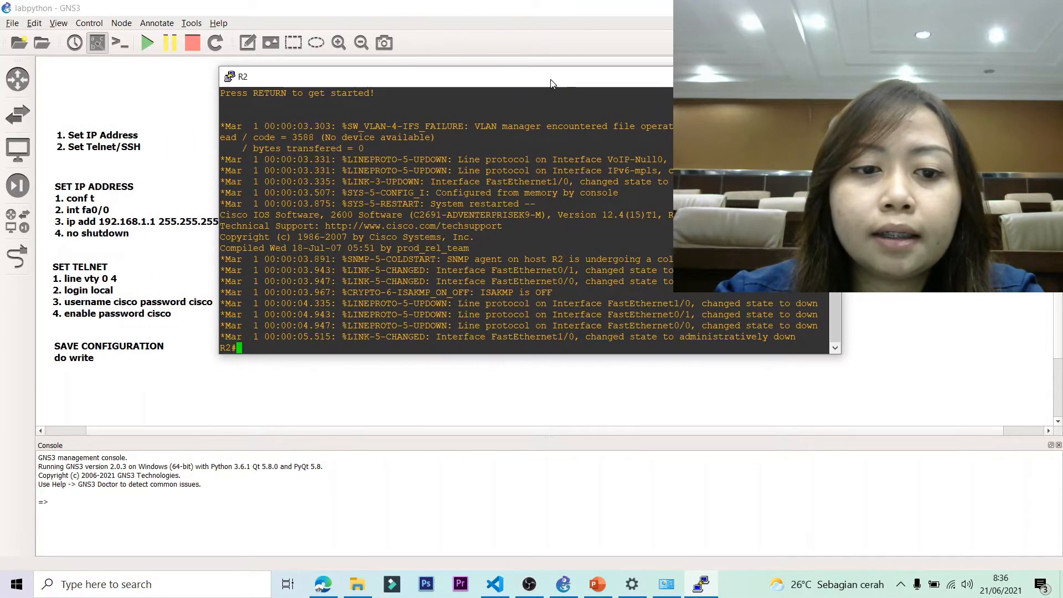
key(Return)
key(Return)
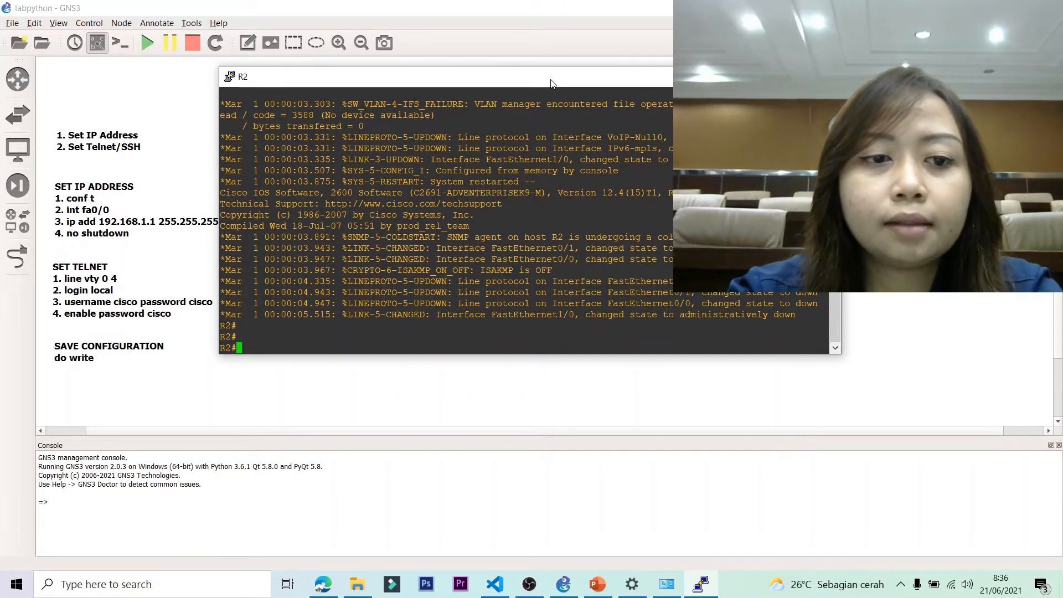
text(conf t)
key(Return)
Set R2's fa0/0 to 192.168.1.2 255.255.255.0 and bring it up.
text(int )
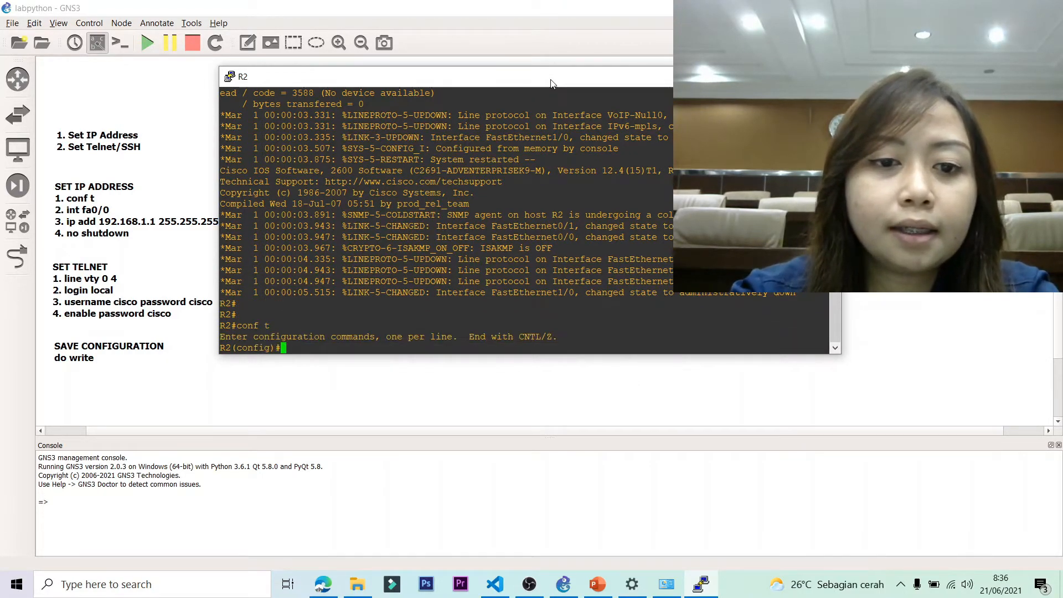
text(fa0/0)
key(Return)
text(ip add 192.168)
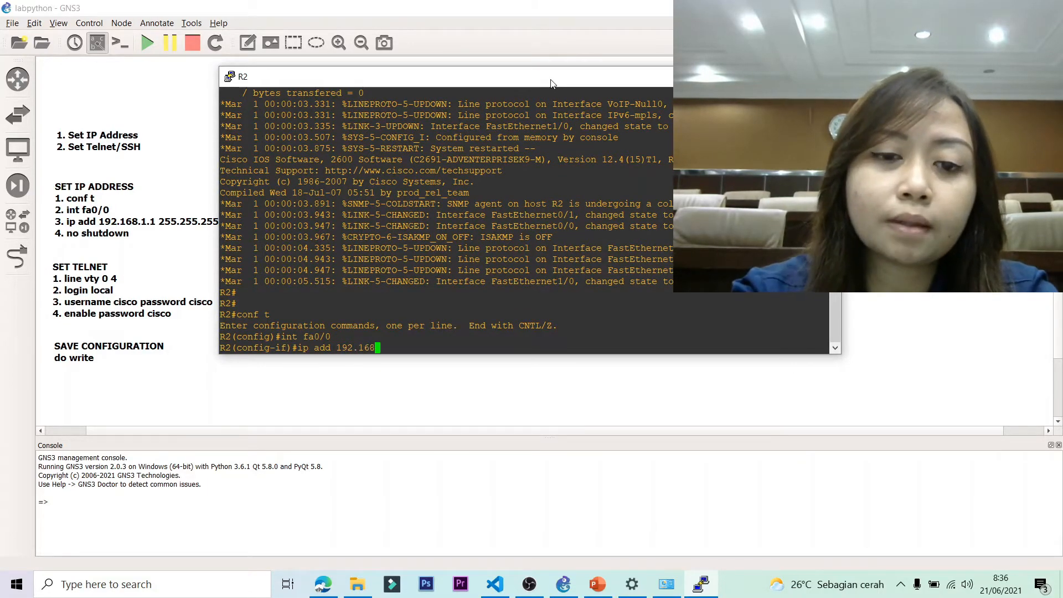
text(.1.1 2)
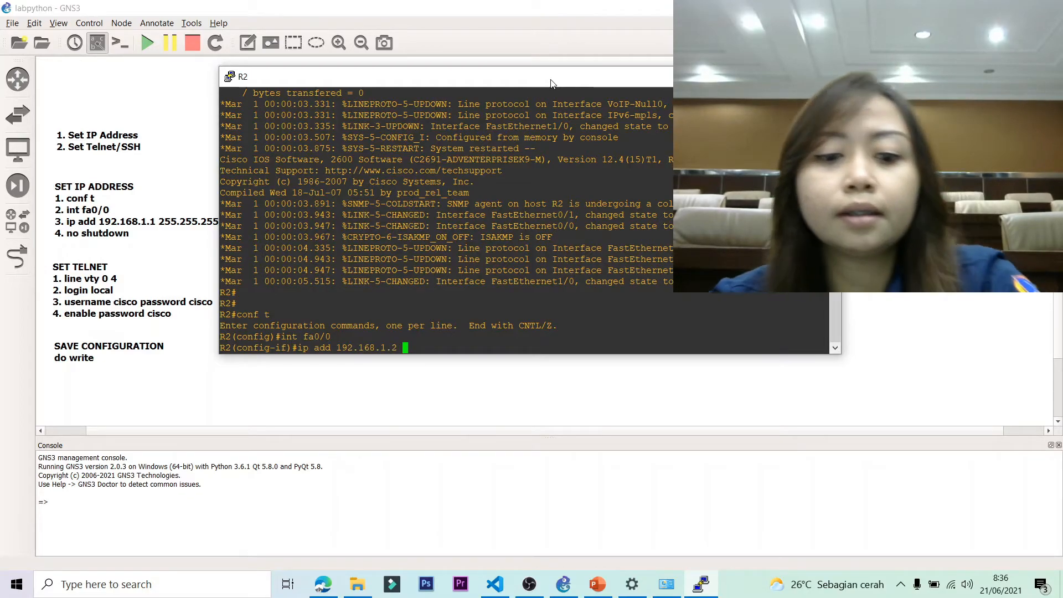
text(255.255.25)
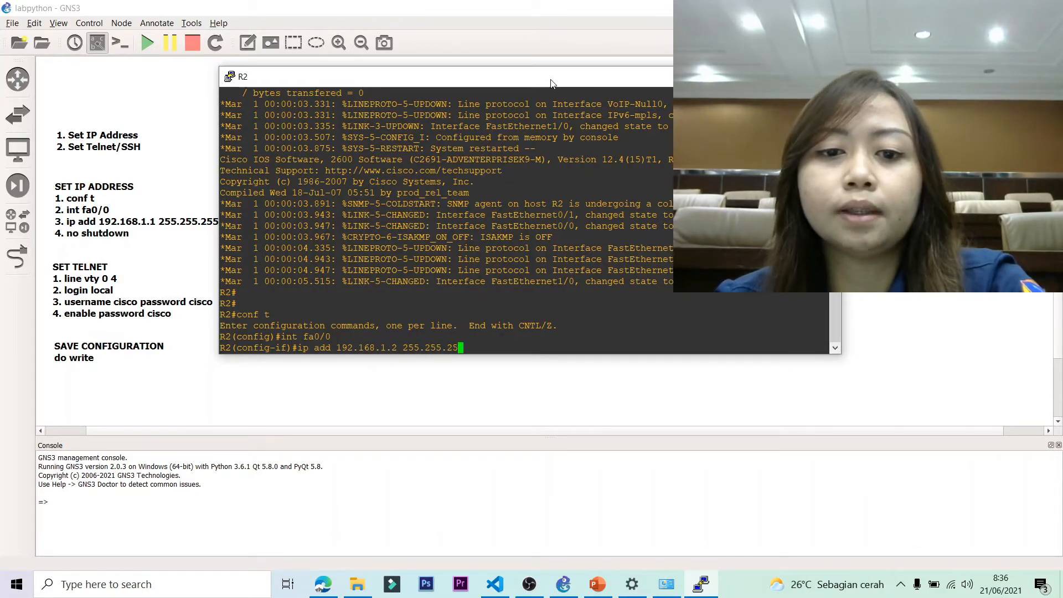
text(5.0)
key(Return)
text(no s)
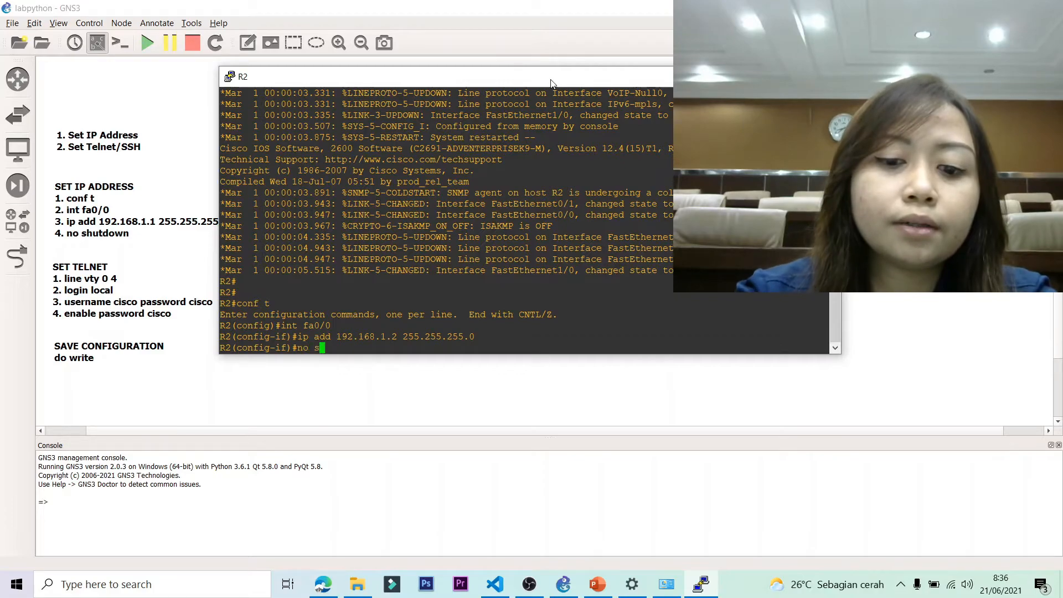
text(hutdown)
key(Return)
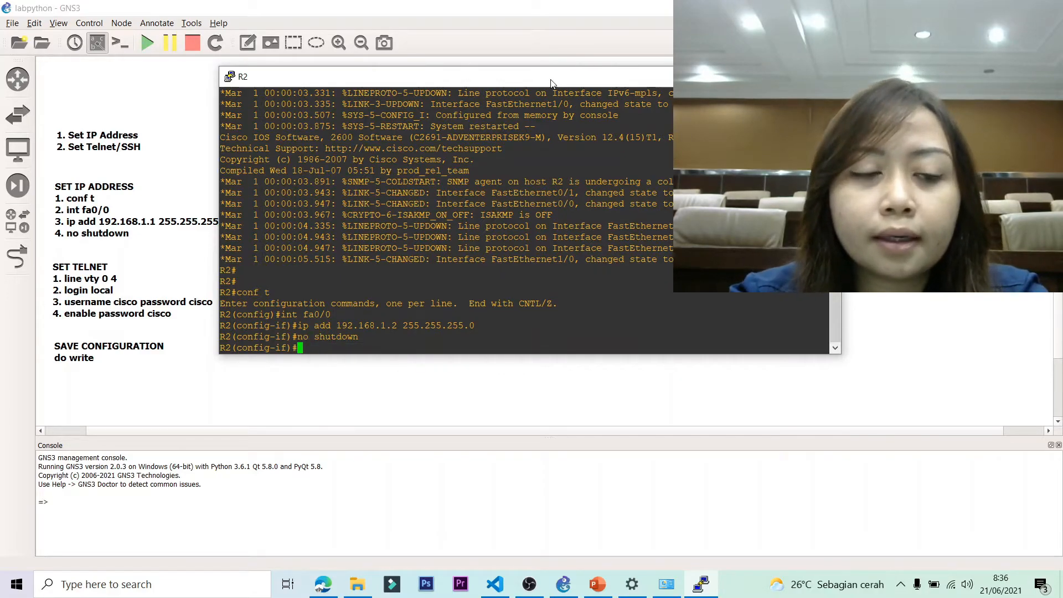
Enable login local on vty 0 4 and create R2's local user and enable password.
text(line )
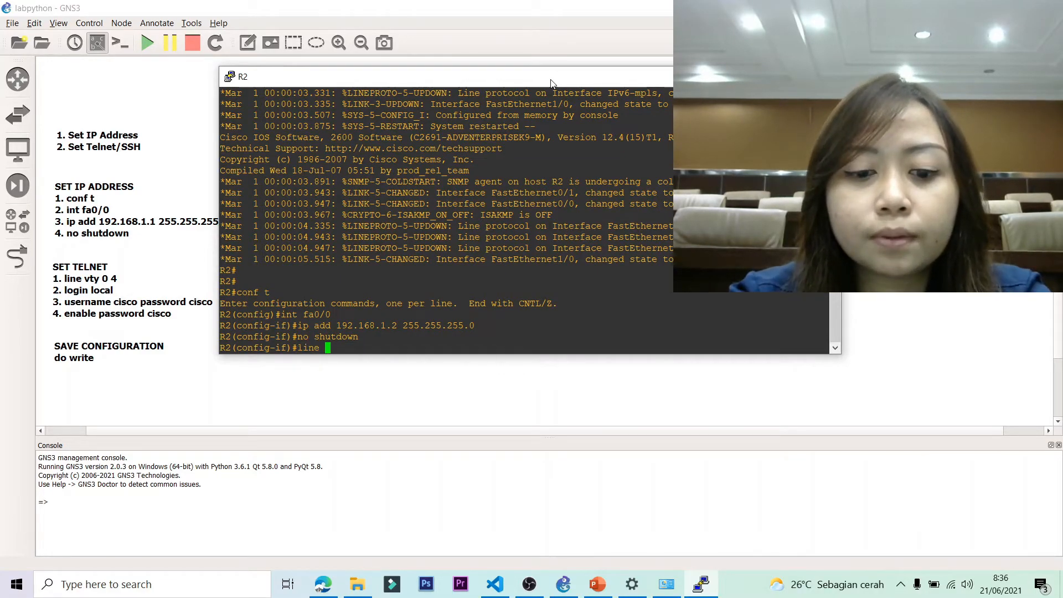
text(vty 0 4)
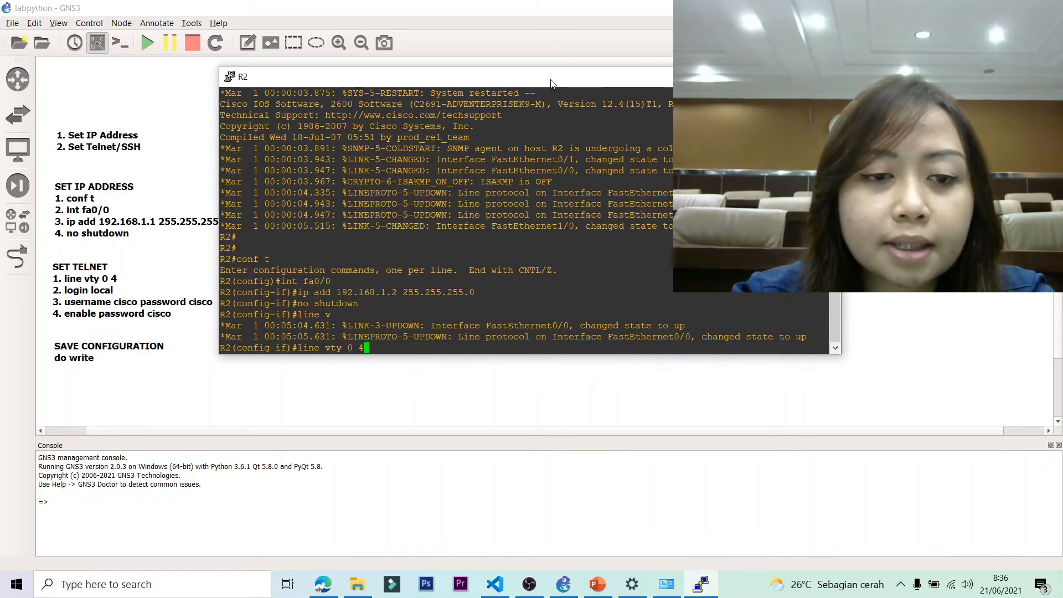
key(Return)
text(line)#l)
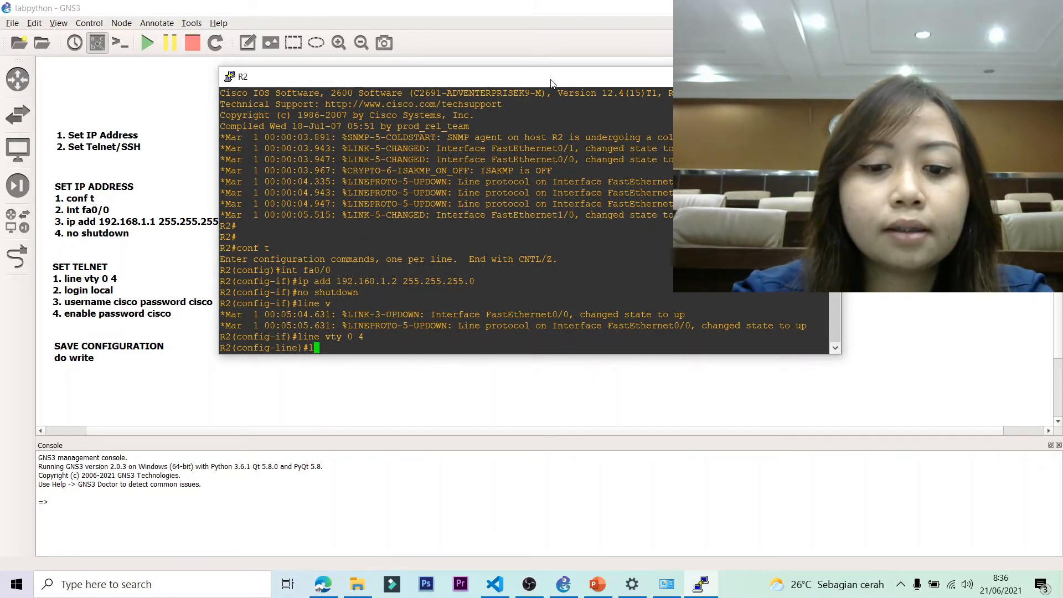
text(ogin l)
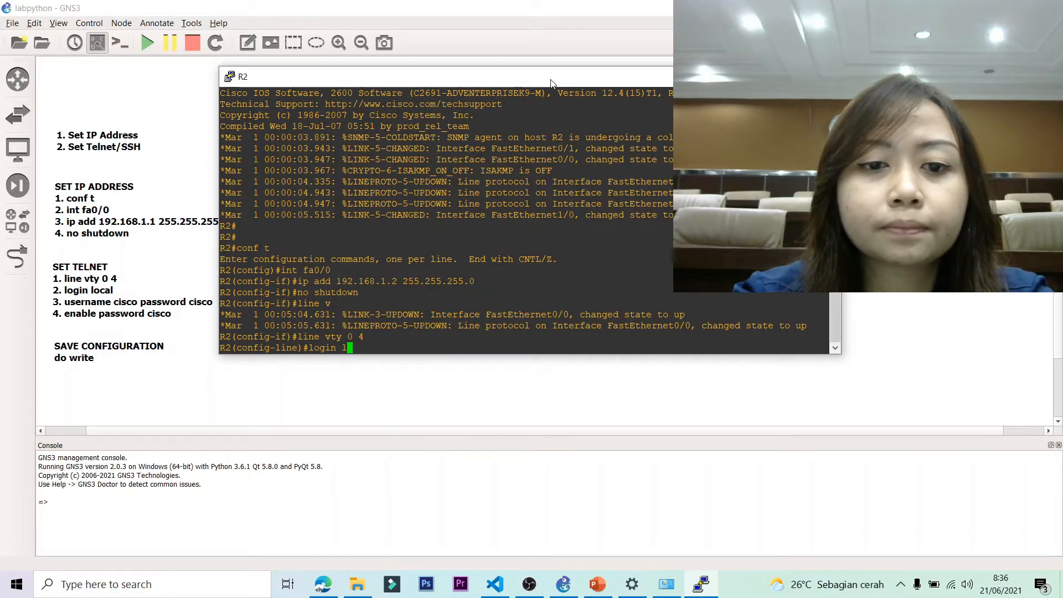
text(caocal)
key(Return)
text(username cisco password cisco)
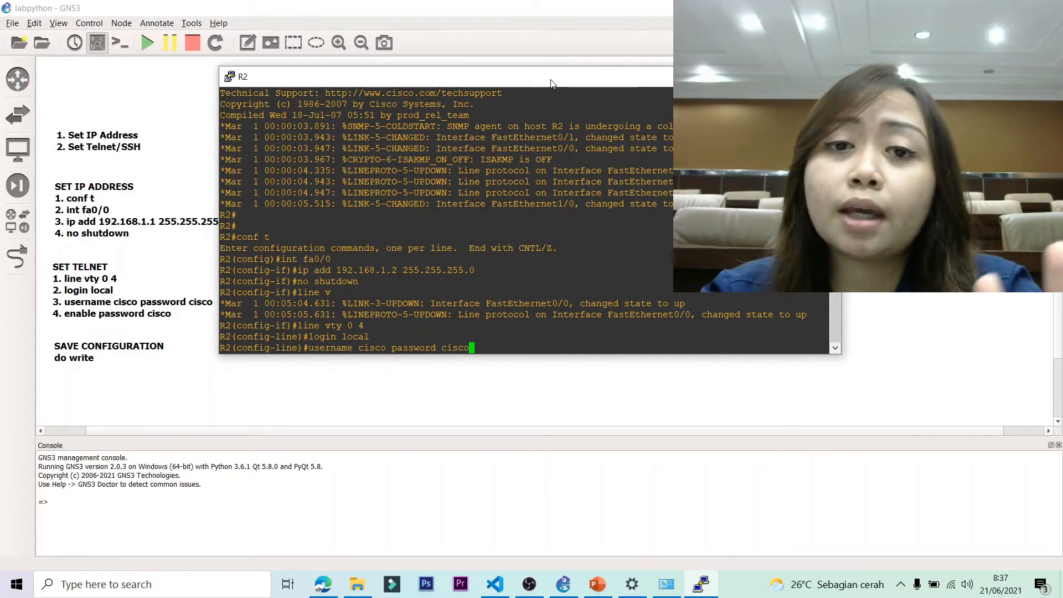
key(Return)
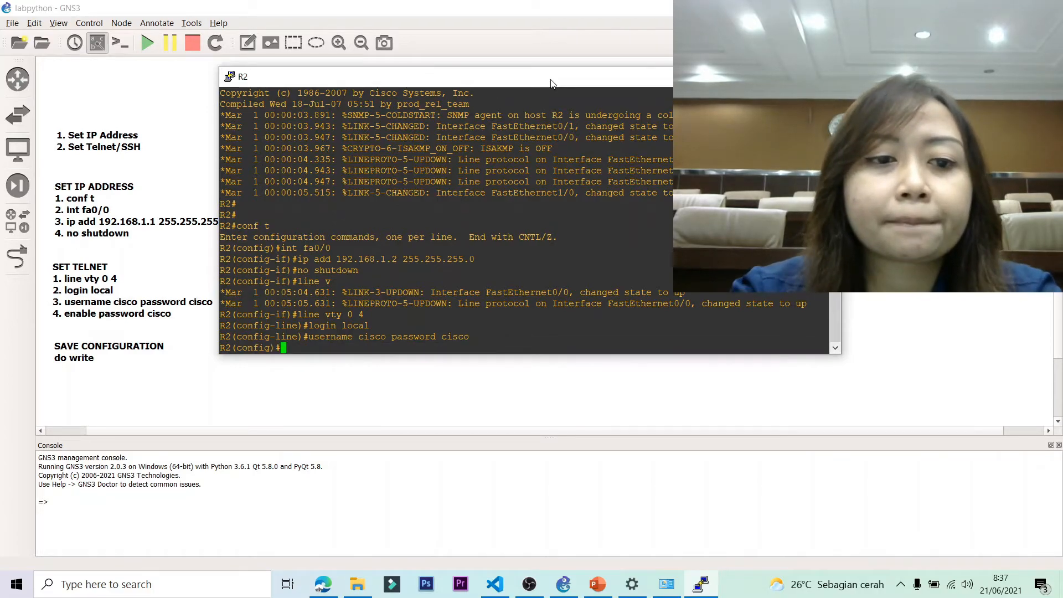
text(enable )
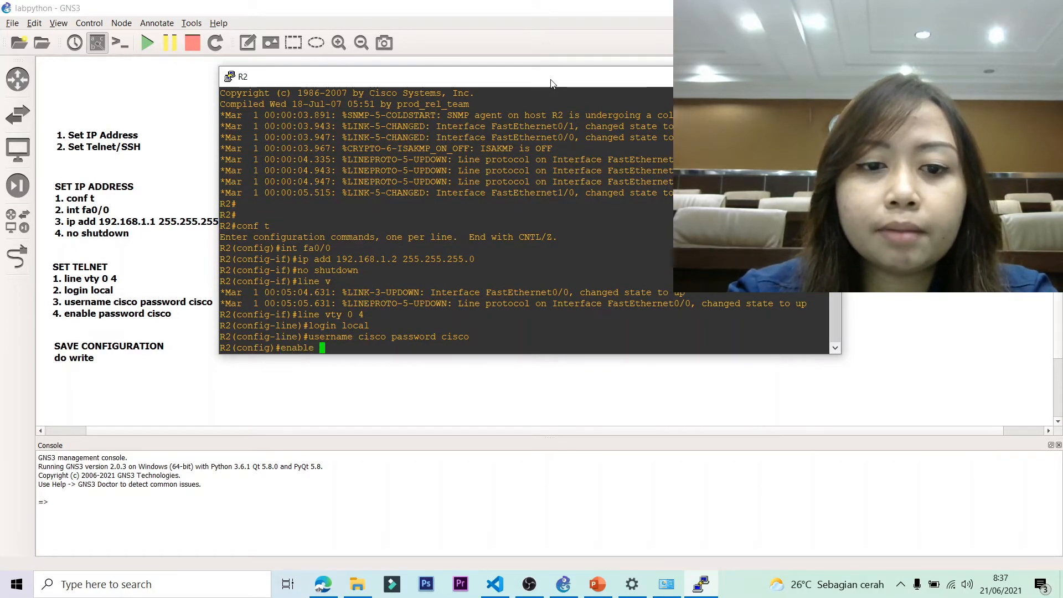
text(password cisco)
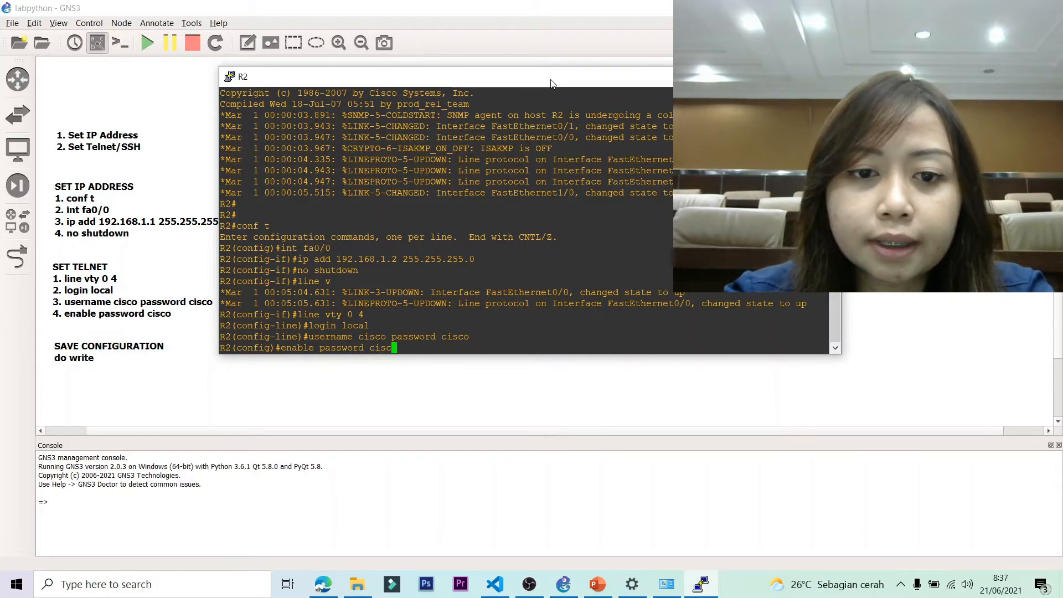
key(Return)
Save R2's configuration with do write and close its console.
text(do write)
key(Return)
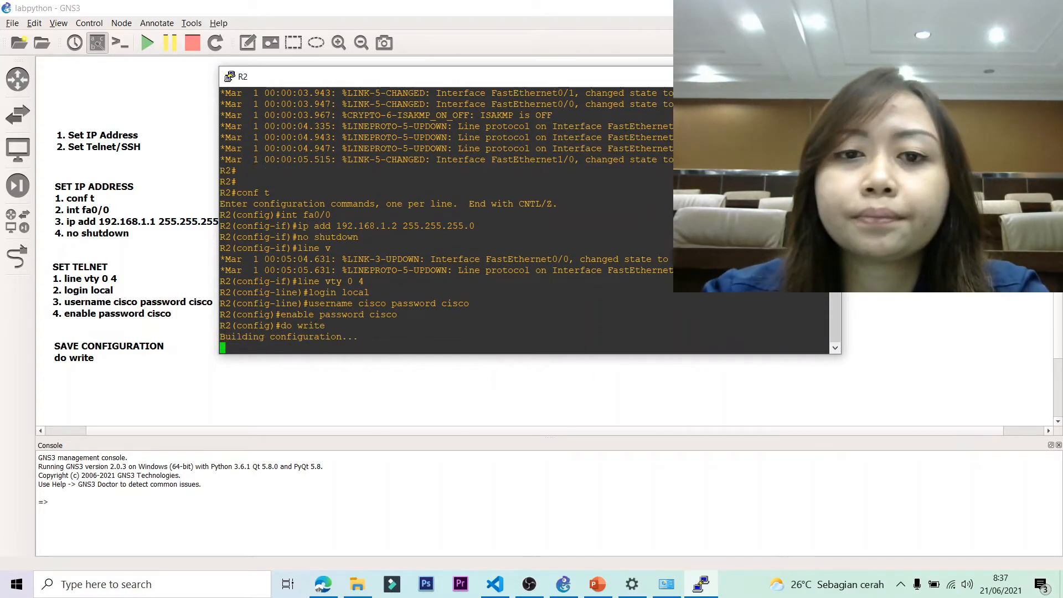
click(823, 77)
Open R3's console and enter global configuration mode.
double_click(644, 300)
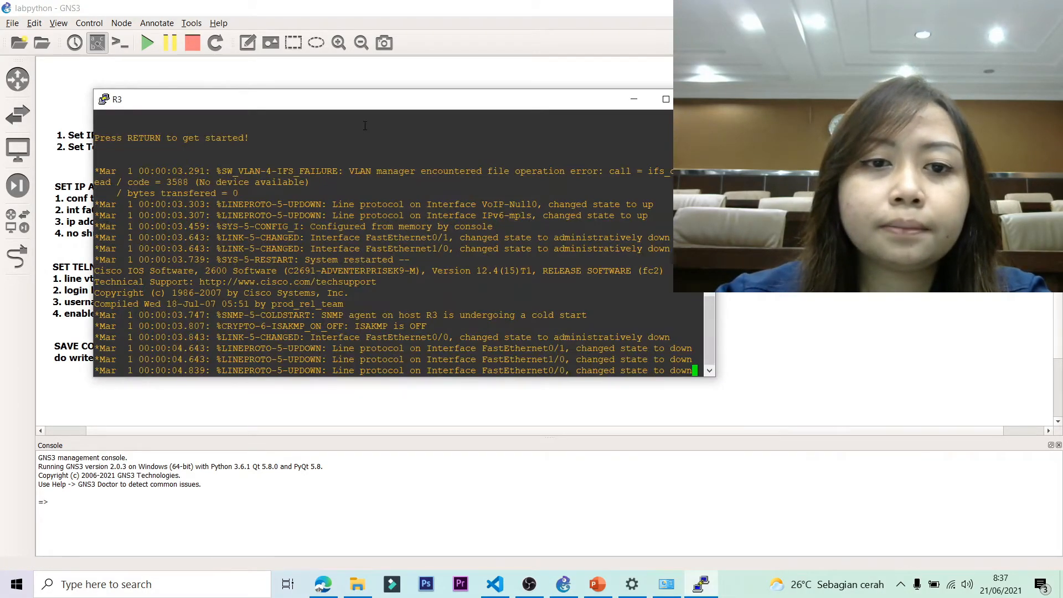
key(Return)
drag(372, 107, 435, 96)
key(Return)
key(Return)
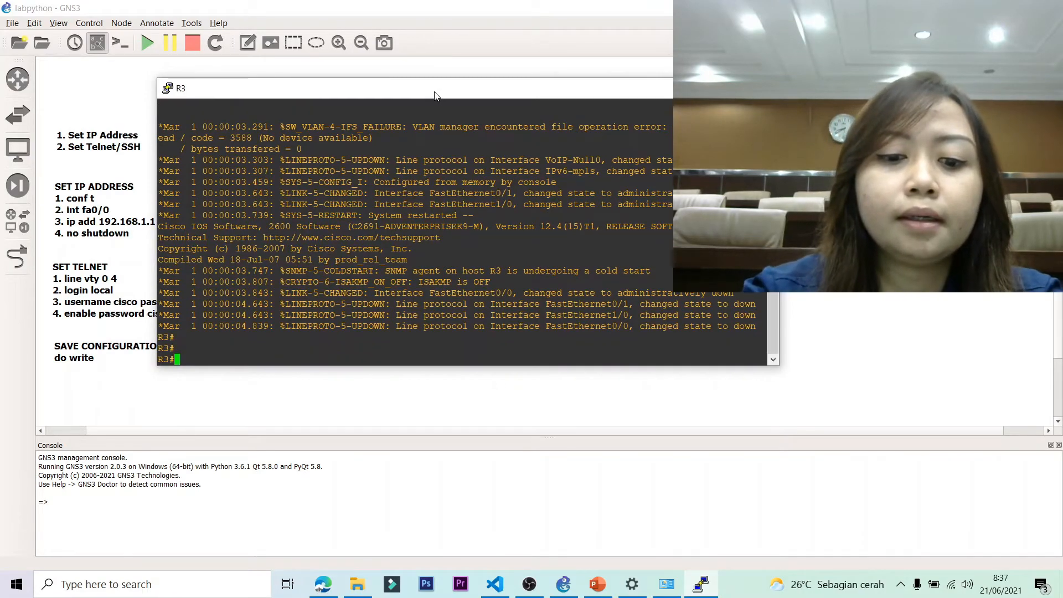
text(conf t)
key(Return)
Set R3's fa0/0 to 192.168.1.3 255.255.255.0 and bring it up.
text(int)
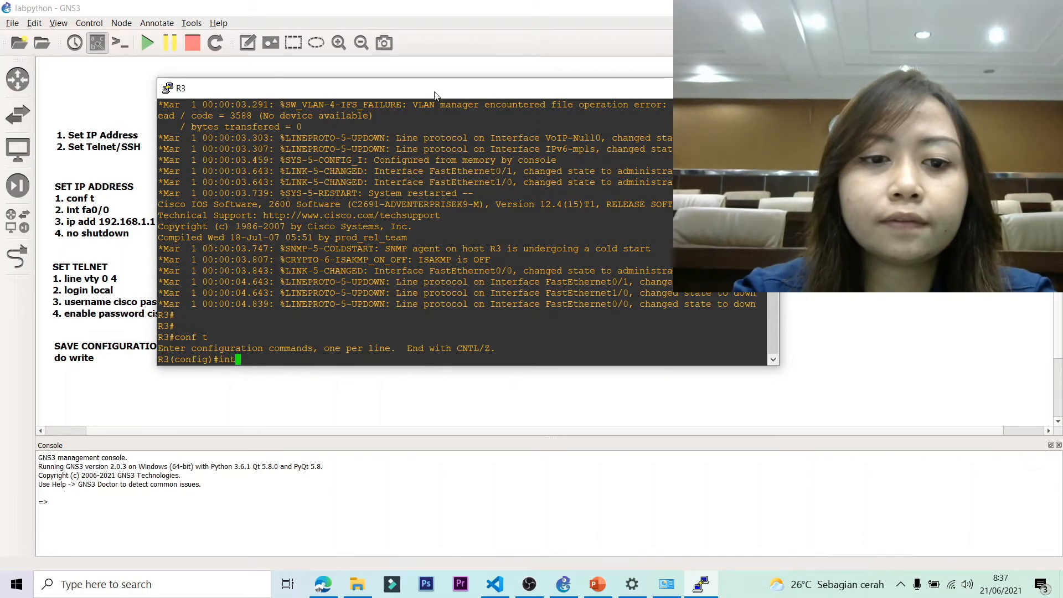
text( da0/0)
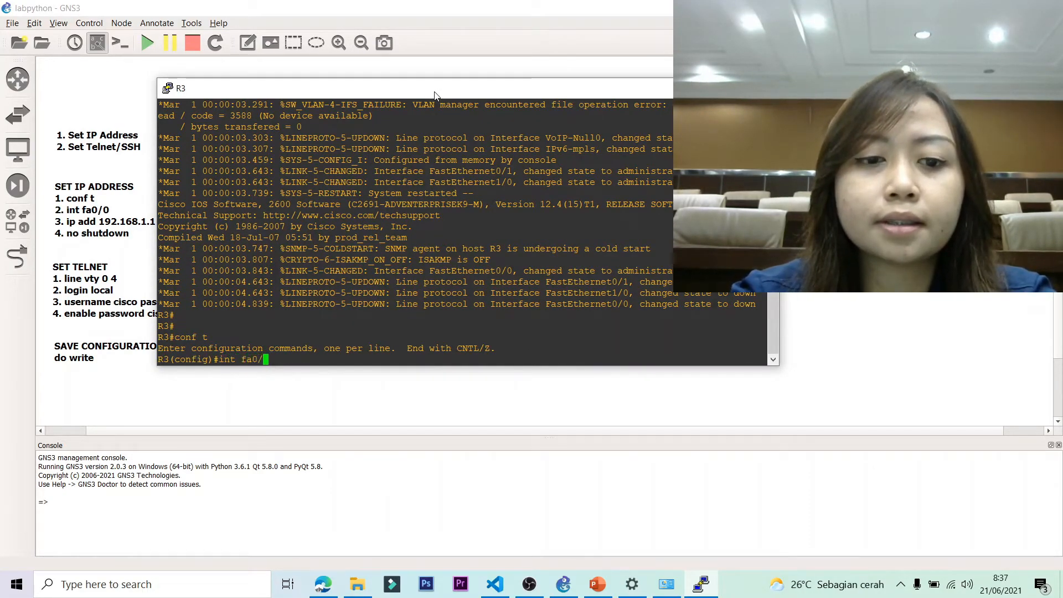
key(Return)
text(ip add 192)
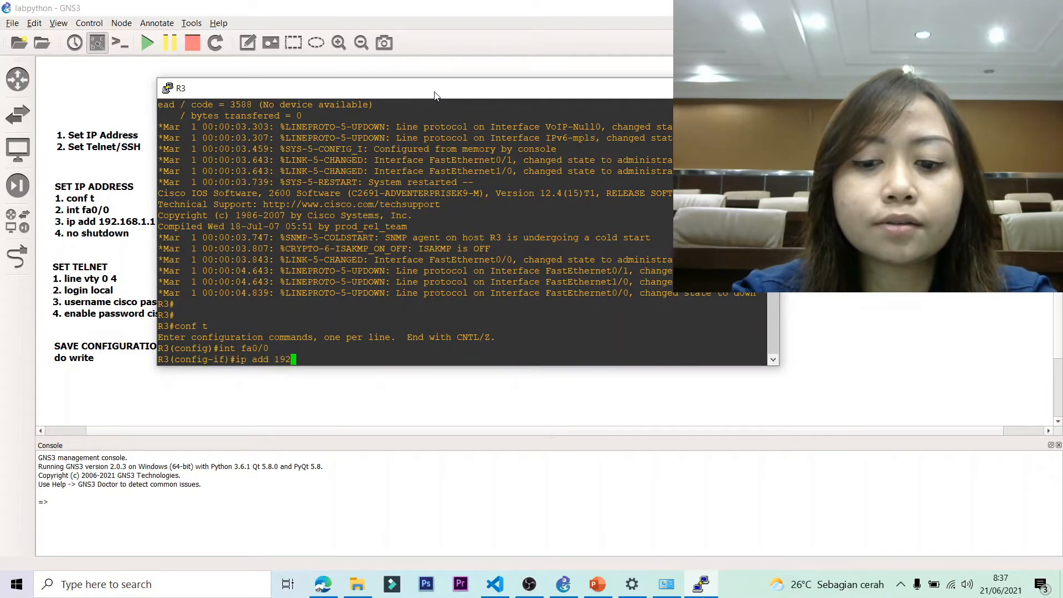
text(.168.1)
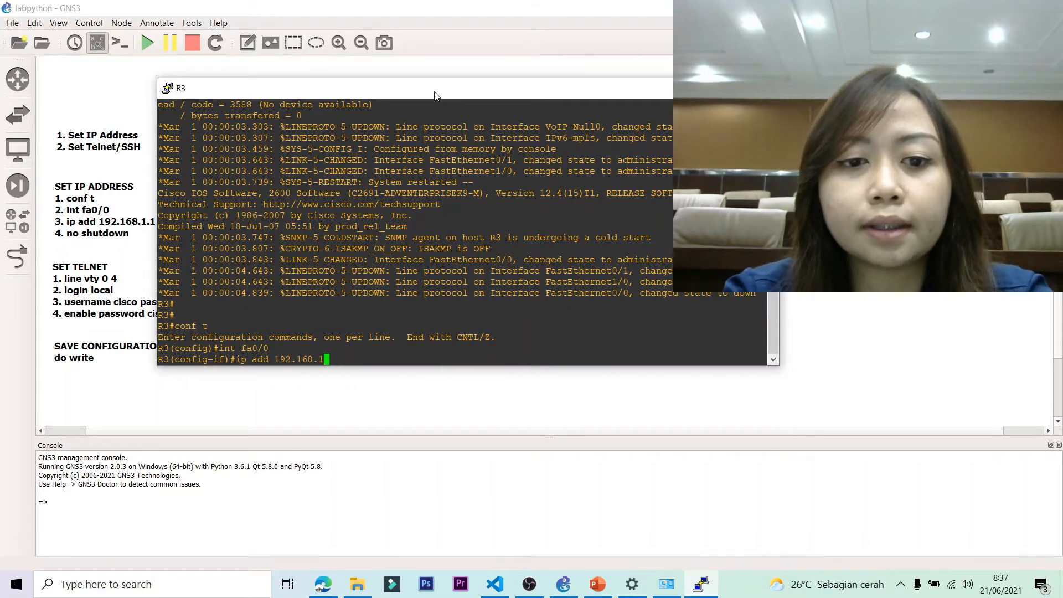
text(.3 255.255.25)
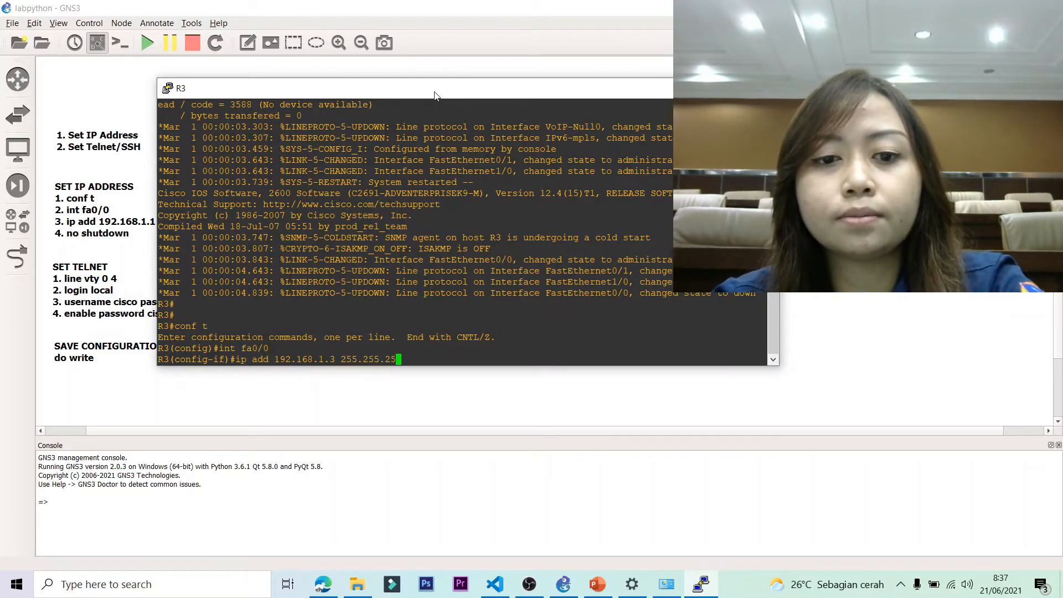
text(5.0)
key(Return)
text(no shutdown)
key(Return)
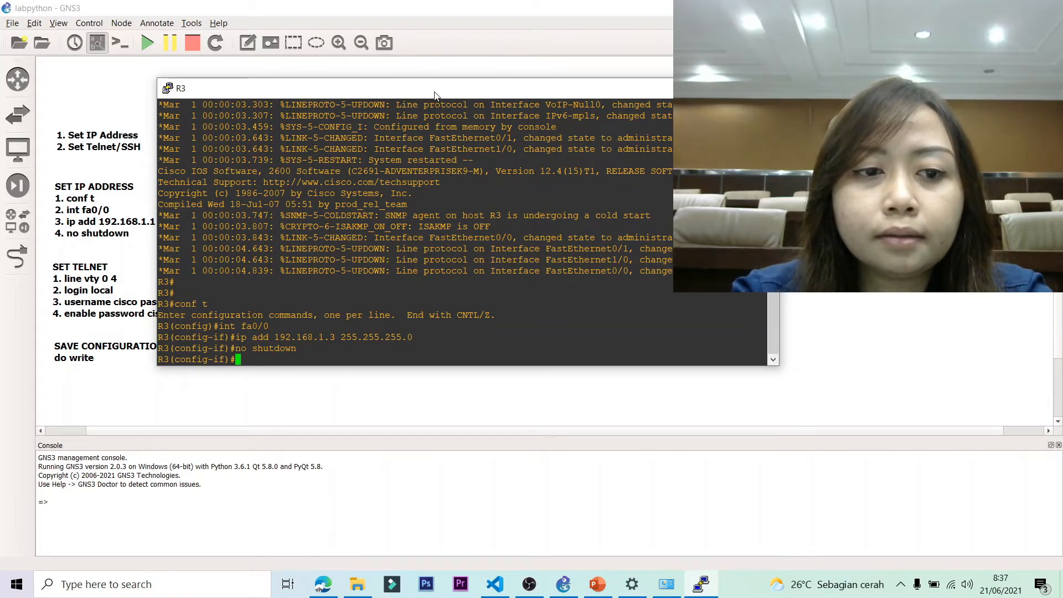
Enable login local on vty 0 4 and create R3's local user and enable password.
text(l)
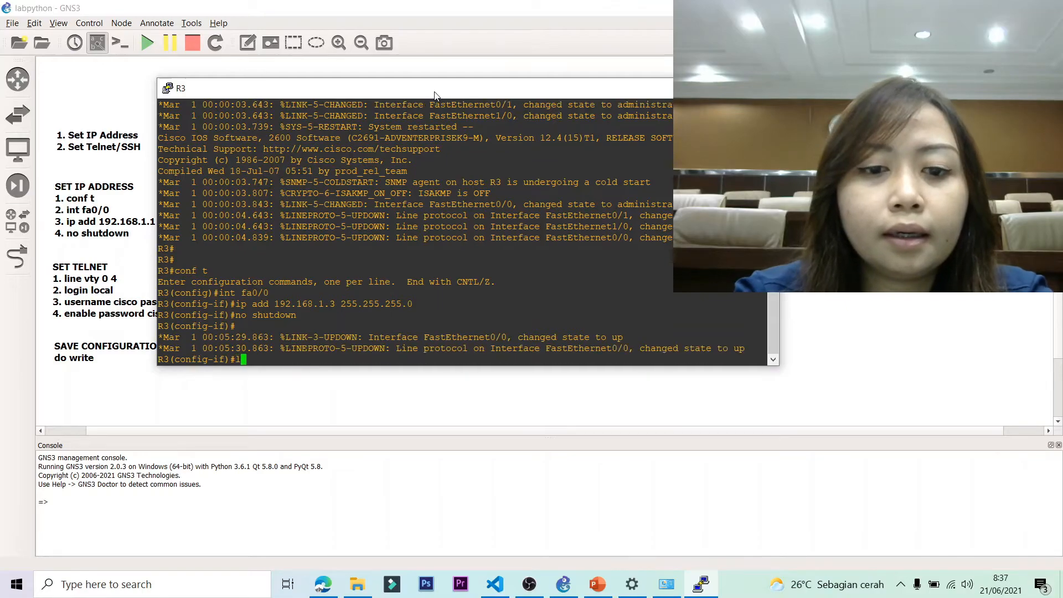
text(ine vty 0 4)
key(Return)
text(login local)
key(Return)
text(username cisco passw)
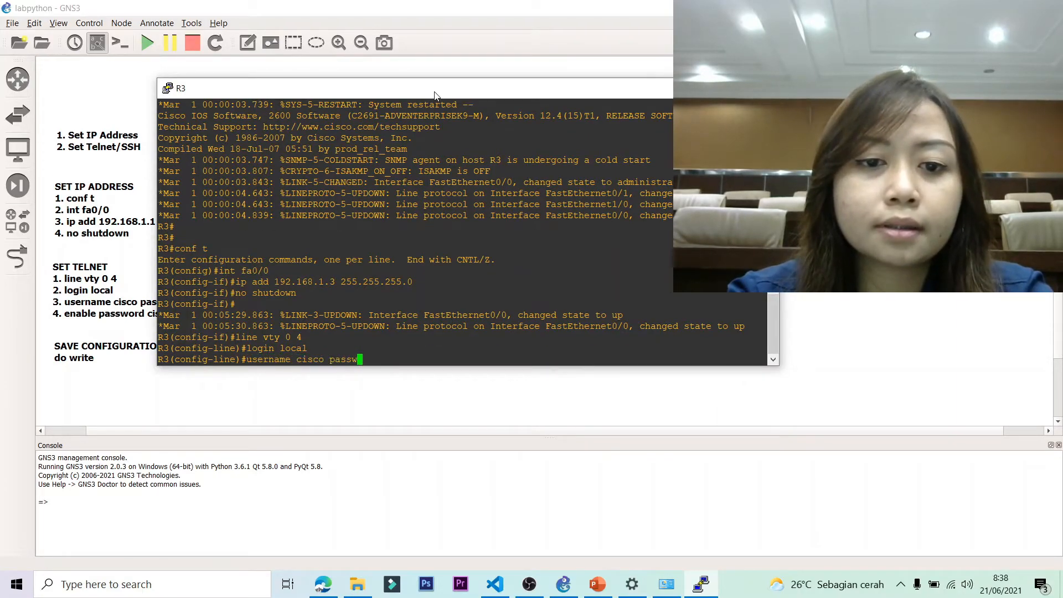
text(ord cis)
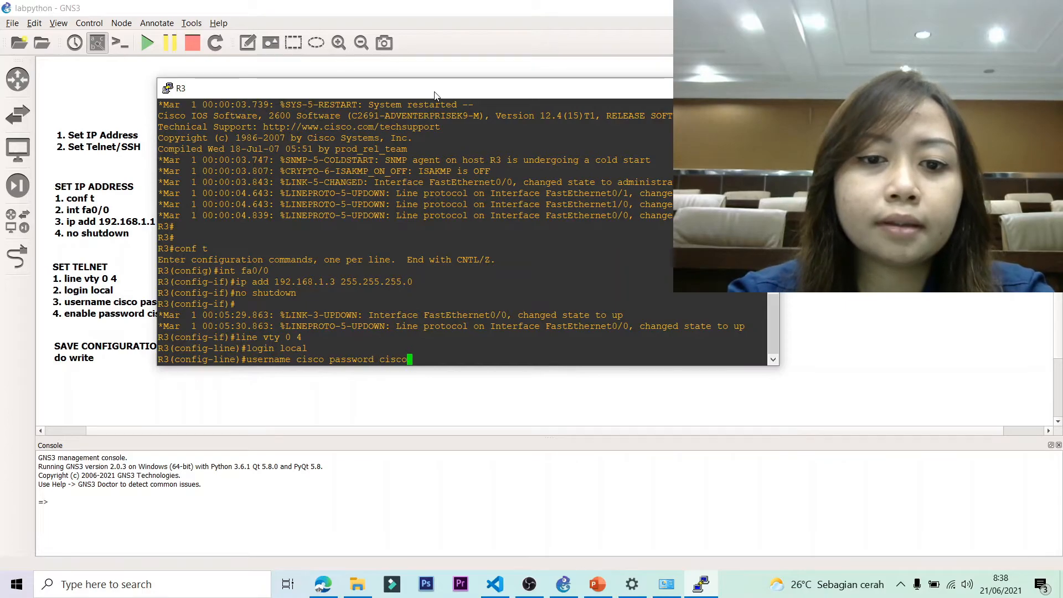
text(co)
key(Return)
text(e )
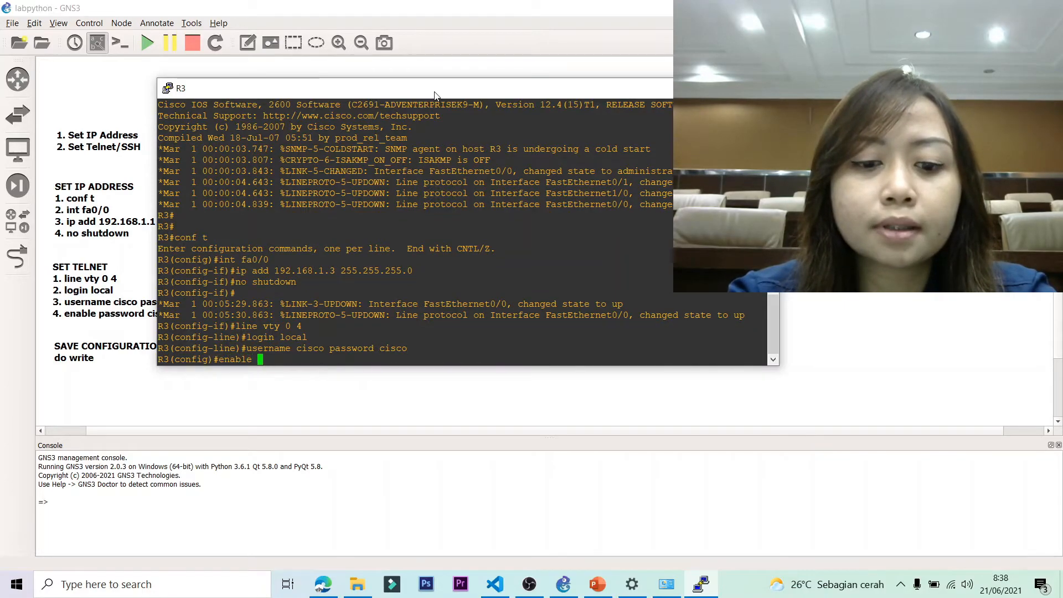
text(password cisco)
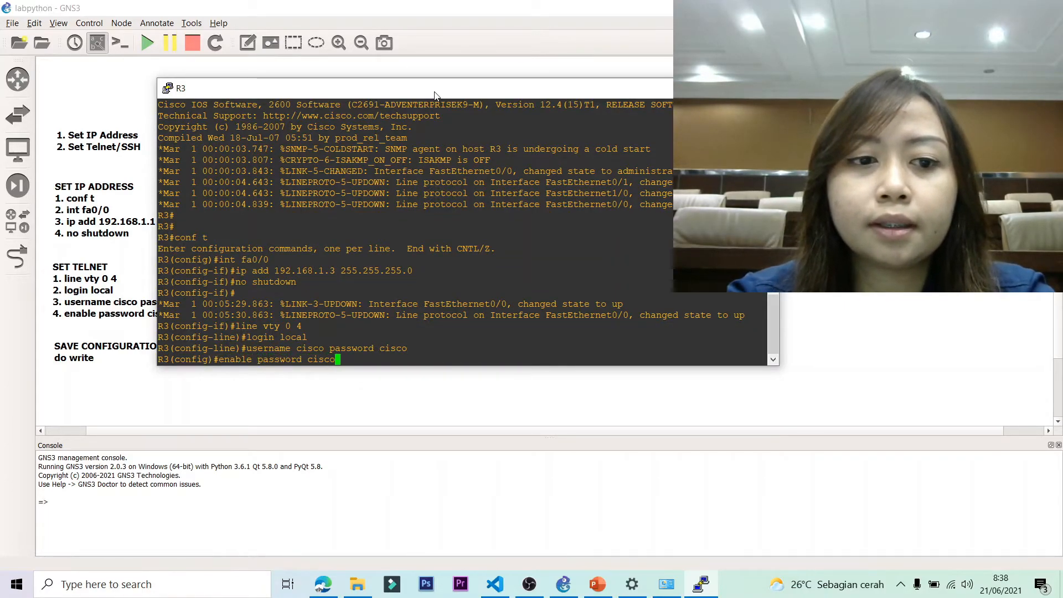
key(Return)
Save R3's configuration with do write and close its console.
text(do write)
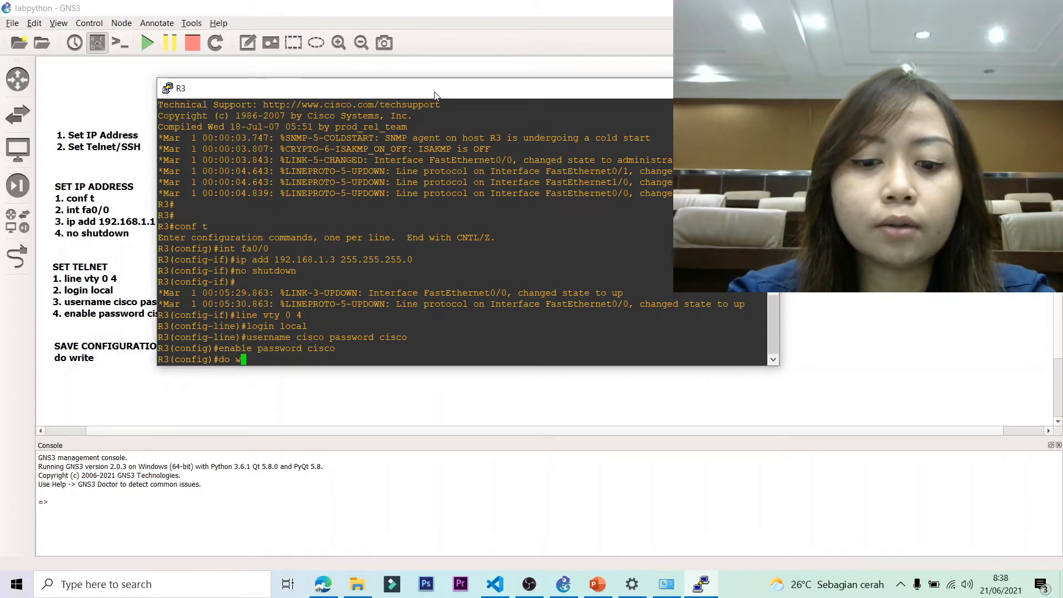
key(Return)
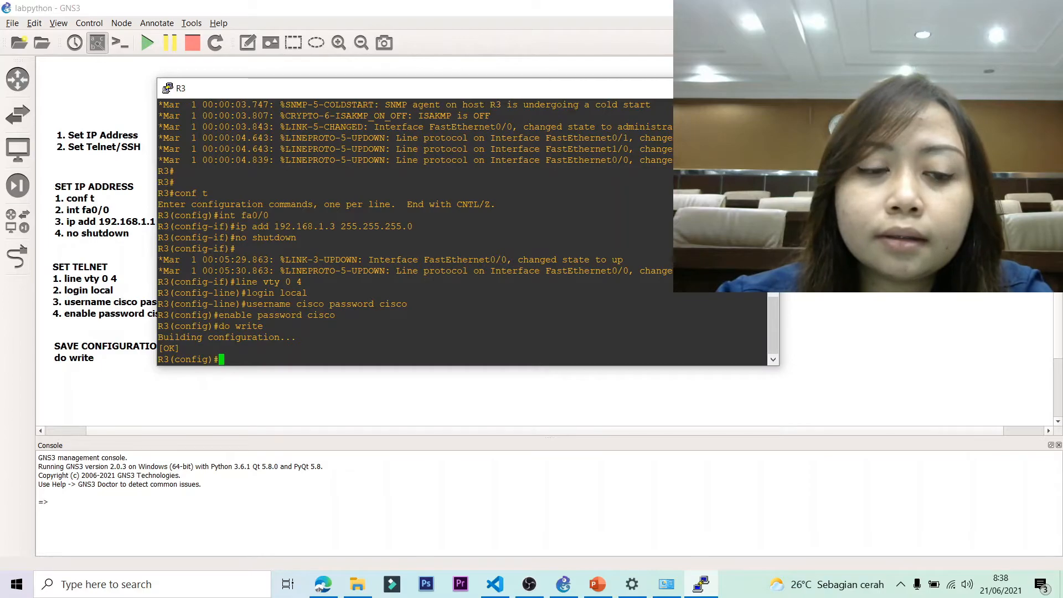
click(763, 88)
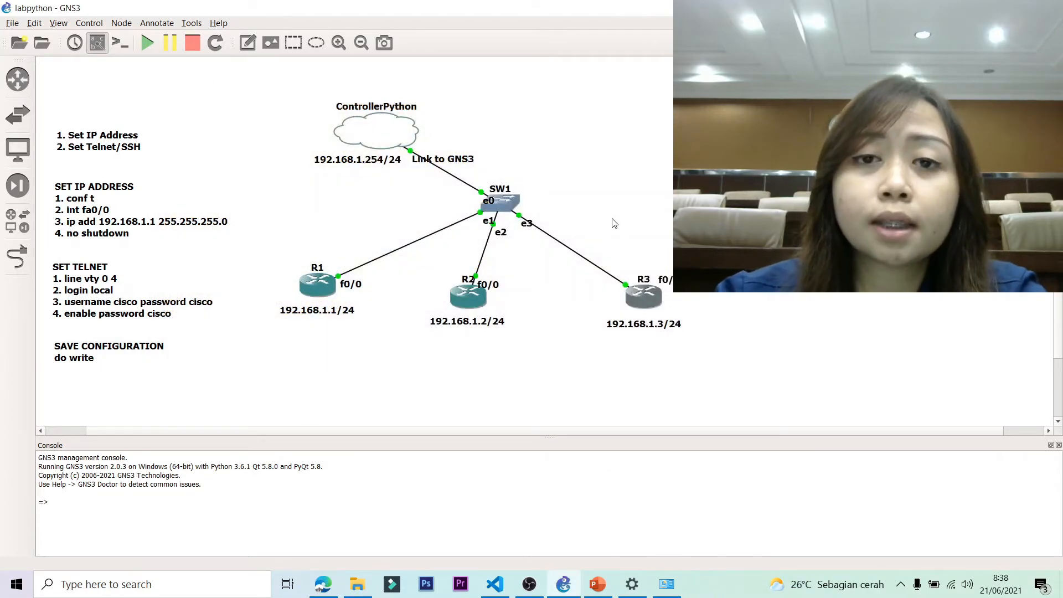
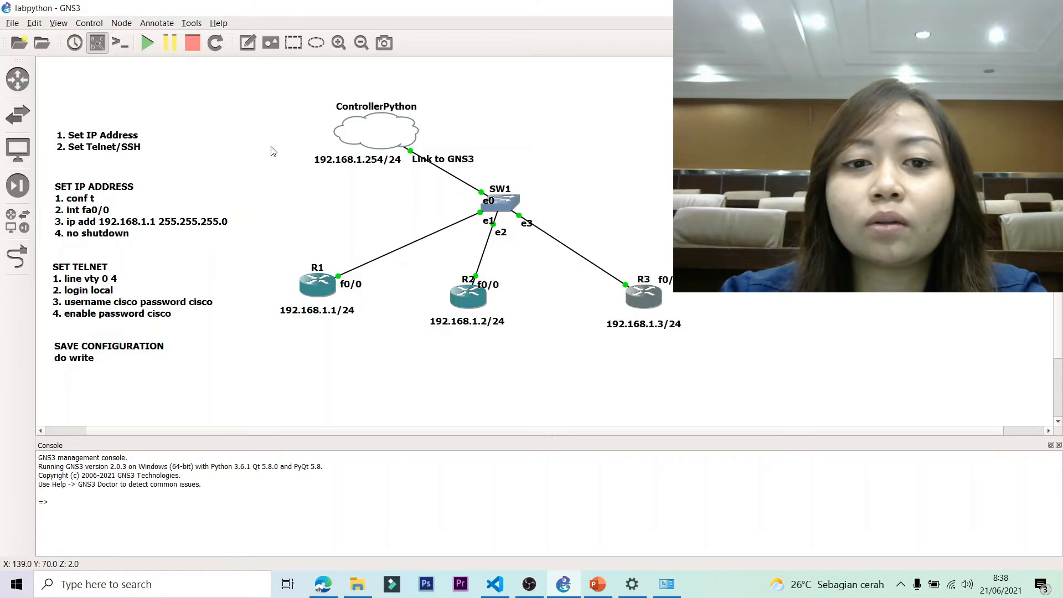
Launch Command Prompt from the Windows search and position its window over the lab topology.
click(145, 582)
text(pu)
key(BackSpace)
key(BackSpace)
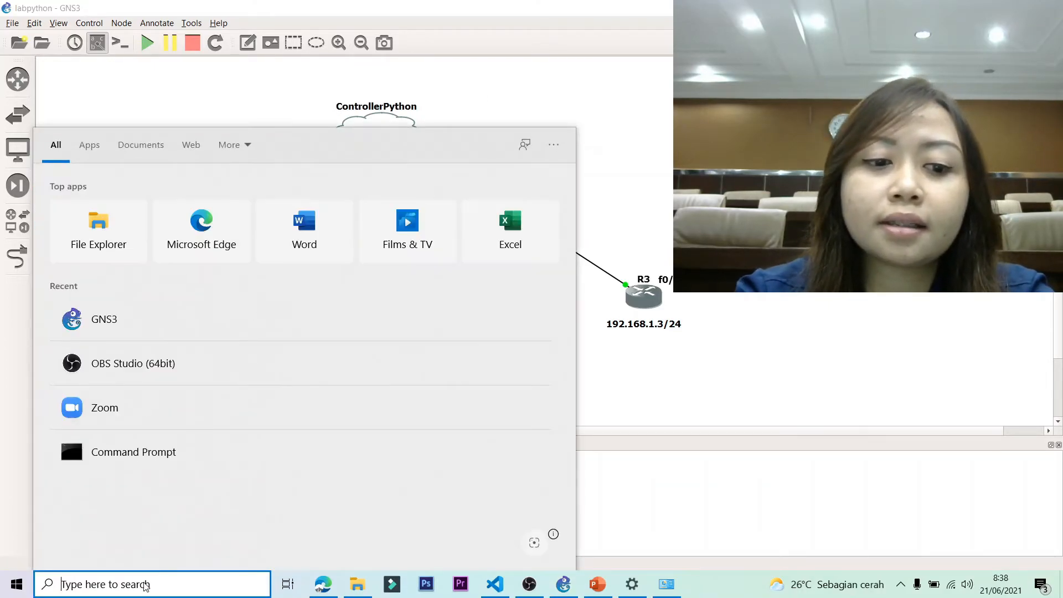
text(cmd)
key(Return)
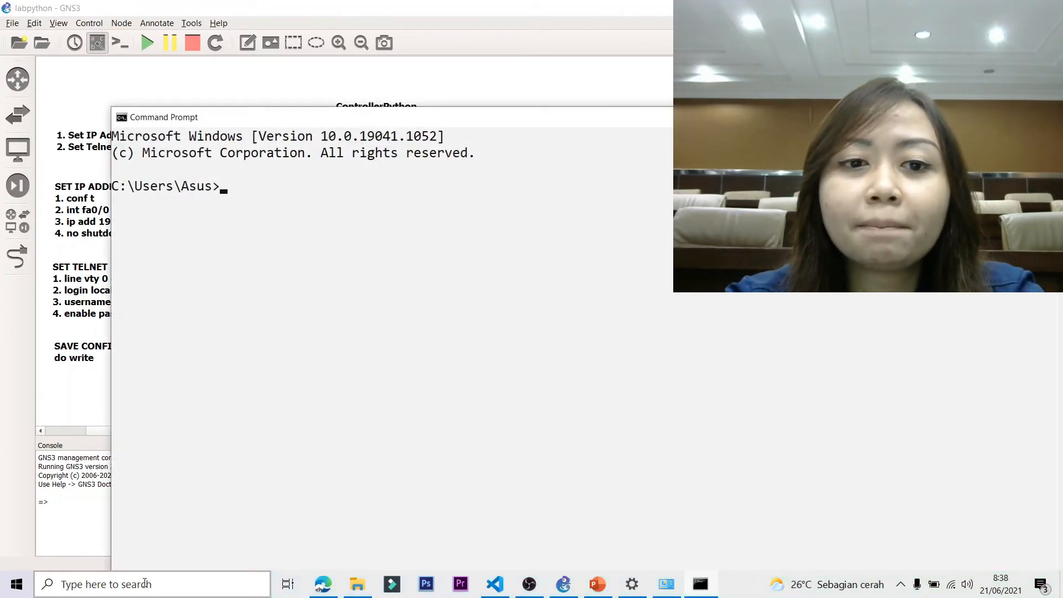
drag(446, 120, 434, 374)
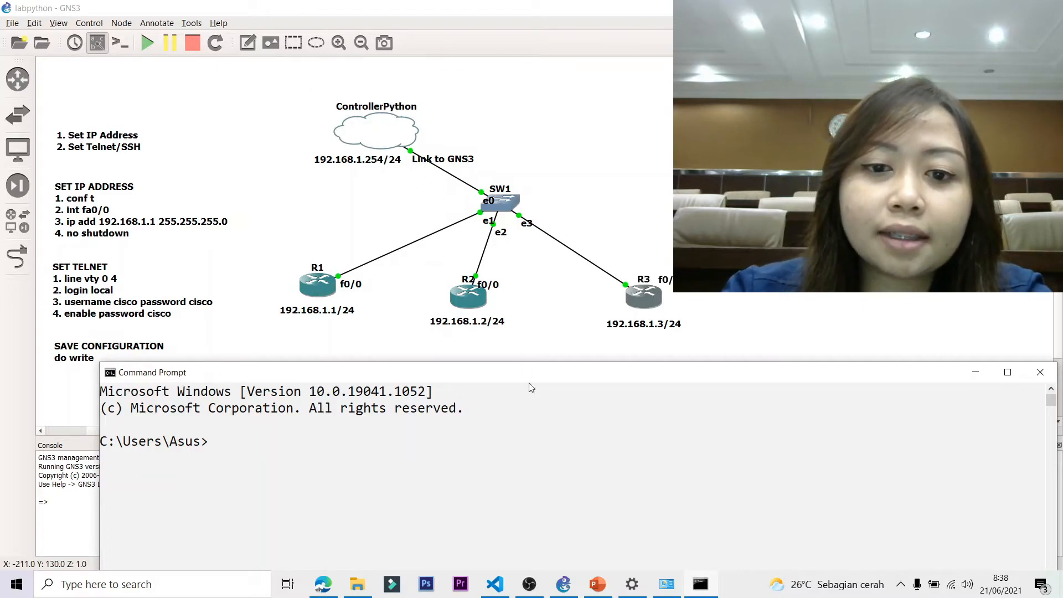
drag(518, 379, 491, 185)
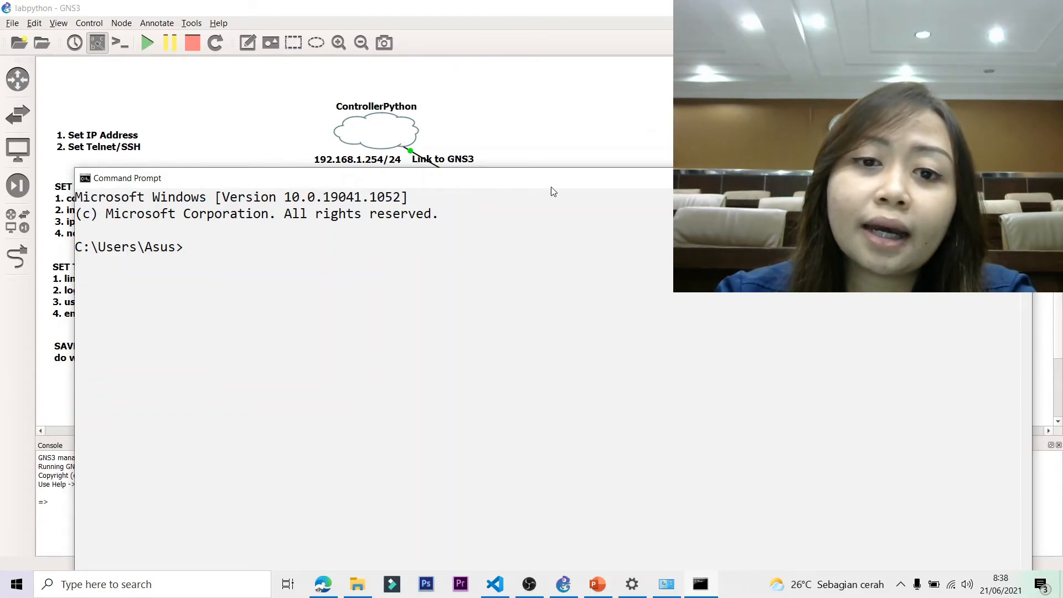
drag(513, 183, 565, 380)
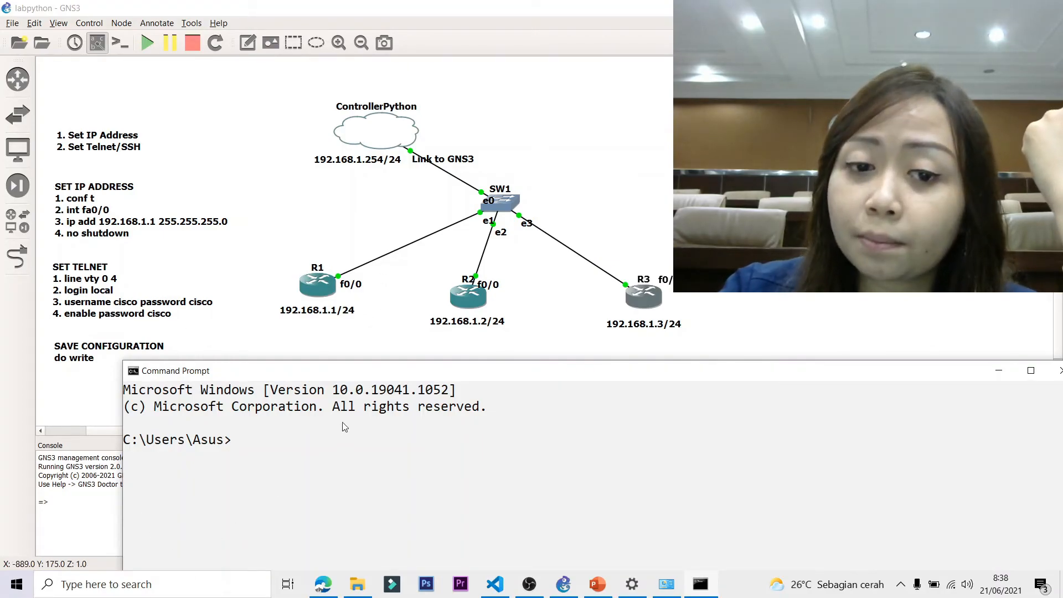
drag(403, 372, 395, 183)
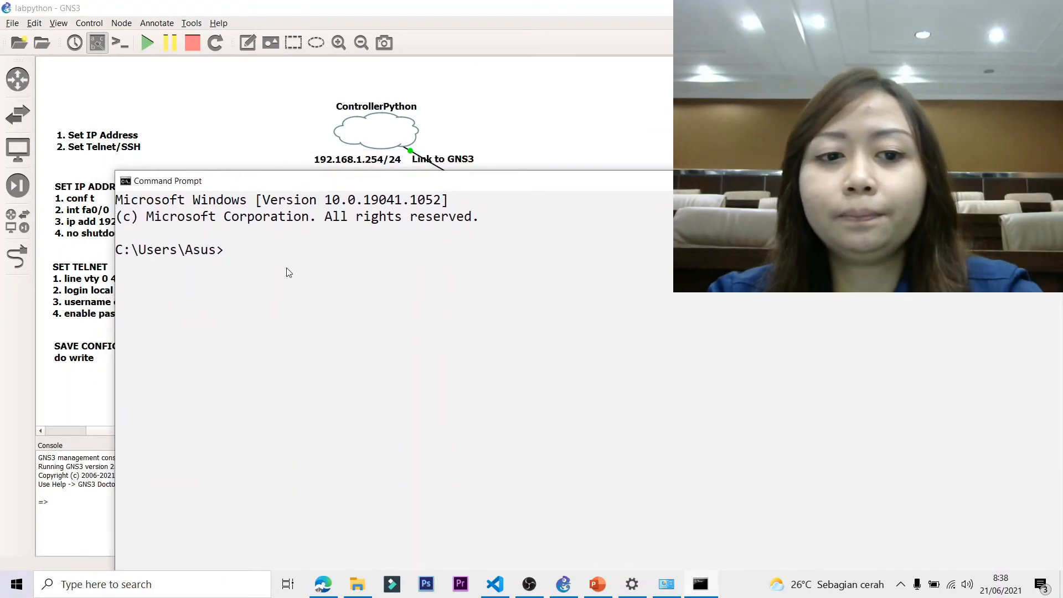
Ping 192.168.1.1 and then 192.168.1.2 from Command Prompt.
text(ping 192)
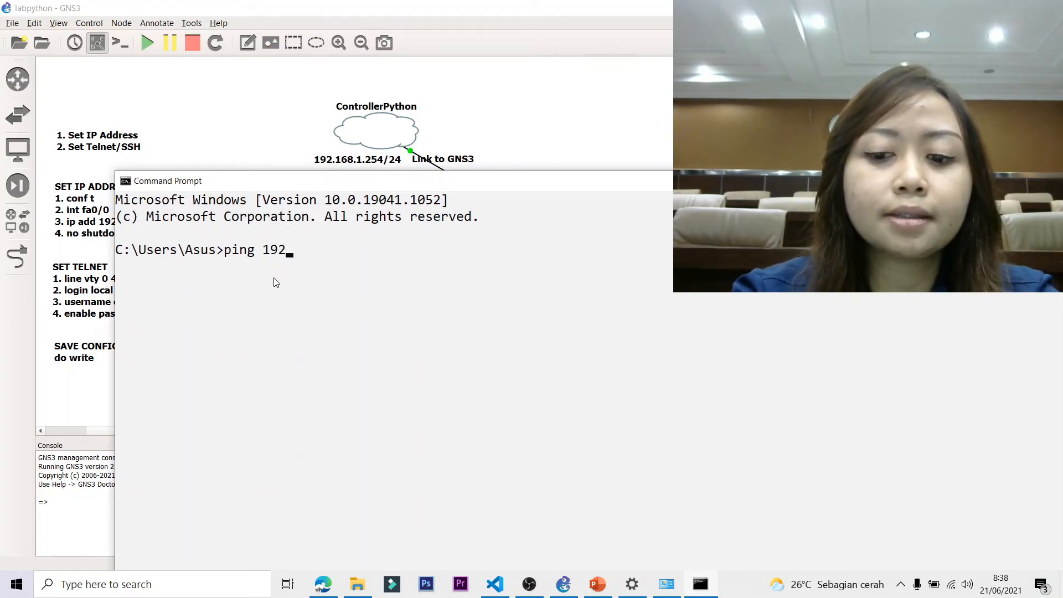
text(.1868.1.1)
key(Return)
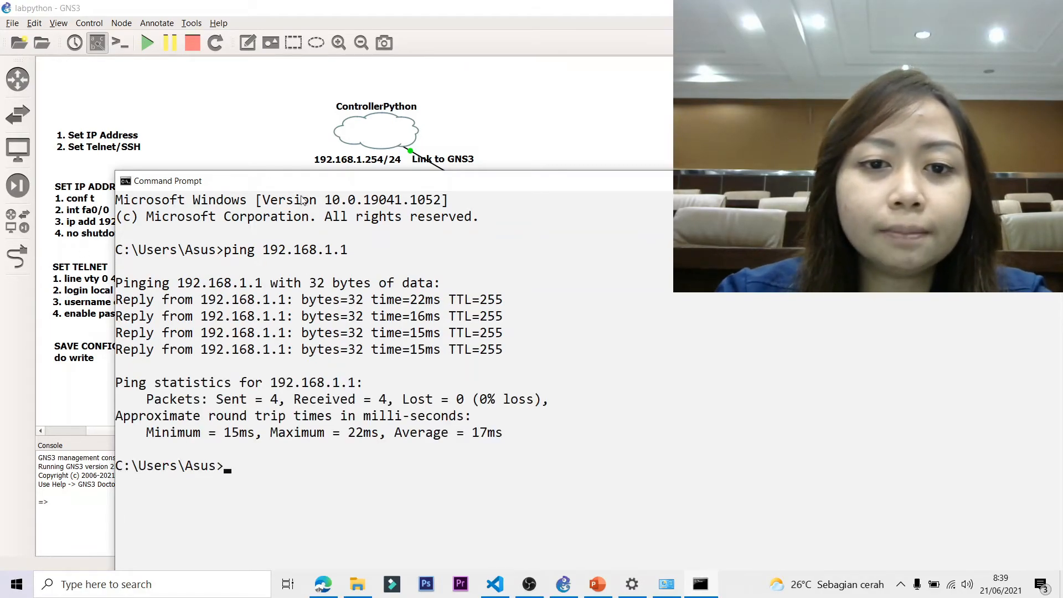
drag(452, 191, 467, 104)
key(Up)
key(BackSpace)
text(2.168.1.)
key(Return)
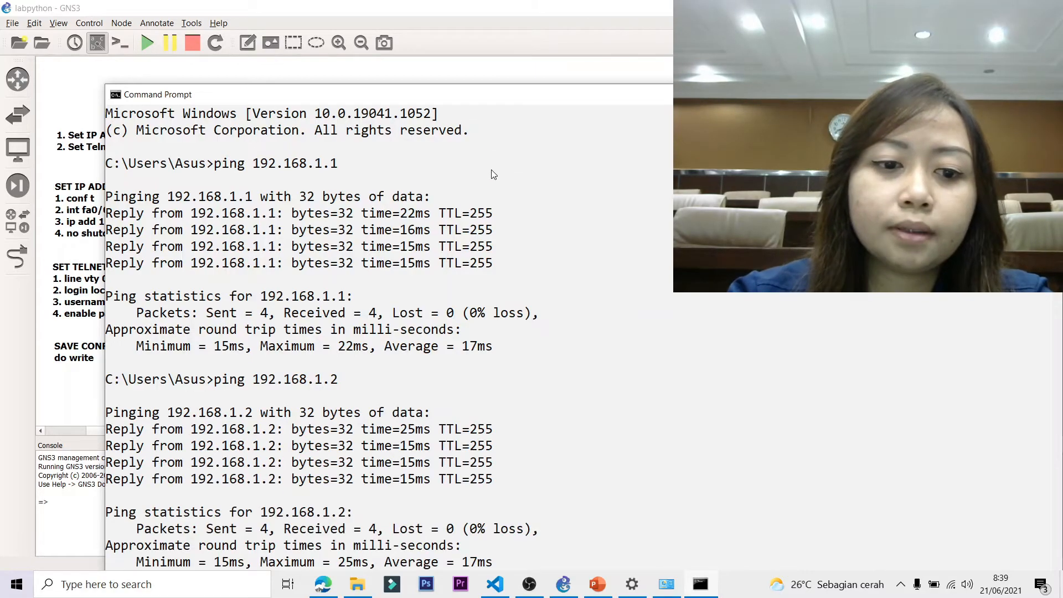
Ping 192.168.1.3, then switch back to the GNS3 topology.
scroll(514, 264, down, 5)
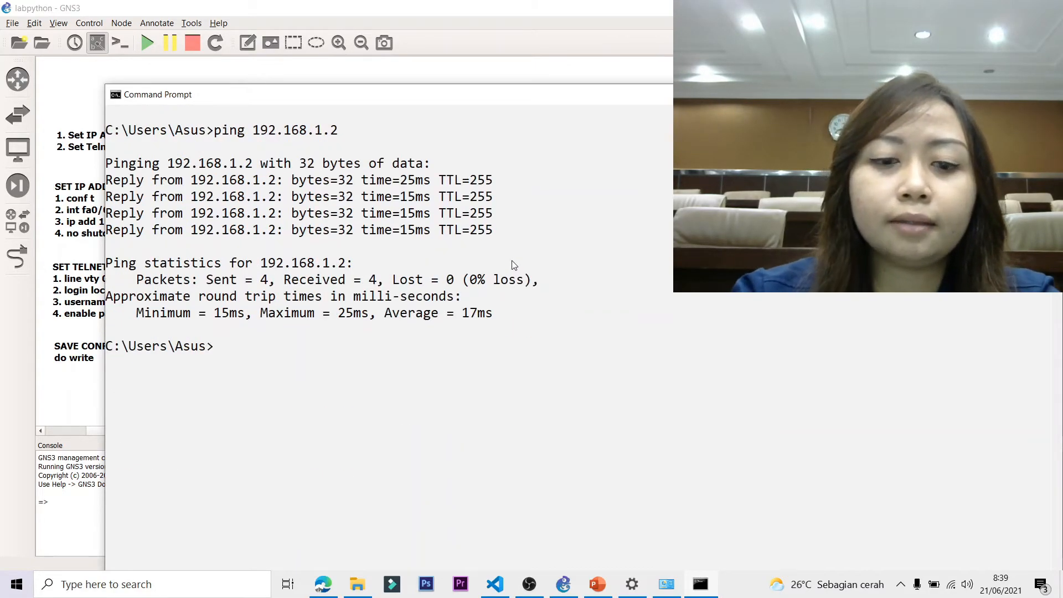
key(Up)
key(BackSpace)
text(3)
key(Return)
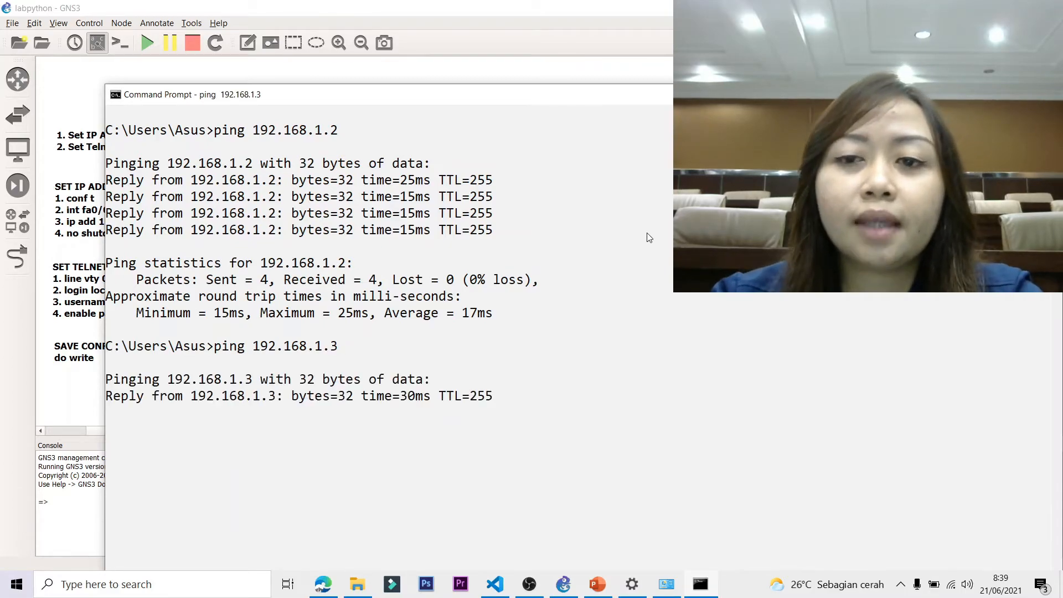
key(alt+Tab)
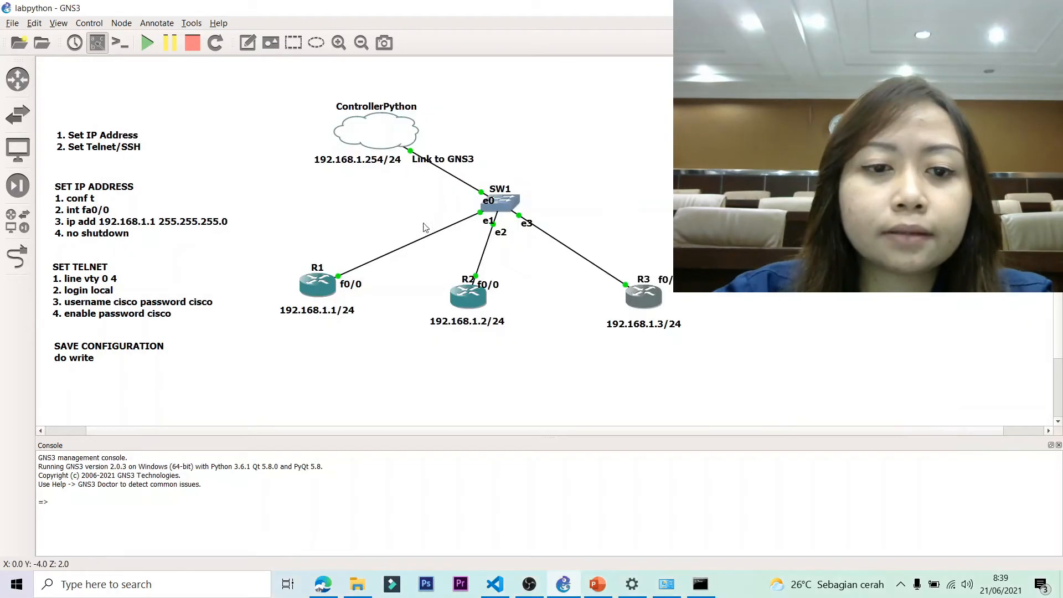
Launch PuTTY and open a Telnet connection to 192.168.1.1 on port 23.
click(191, 592)
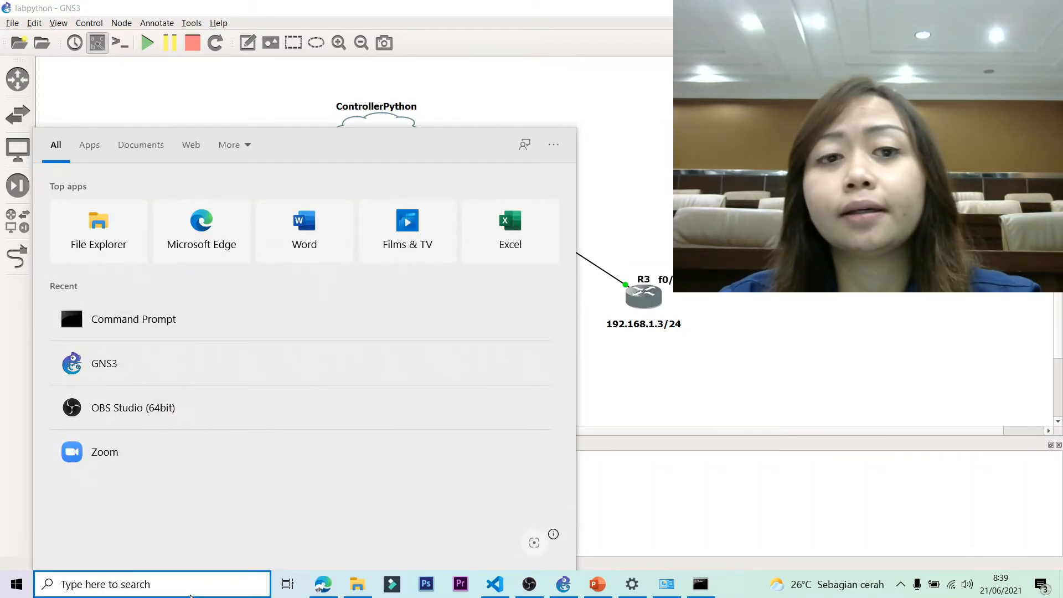
text(putty)
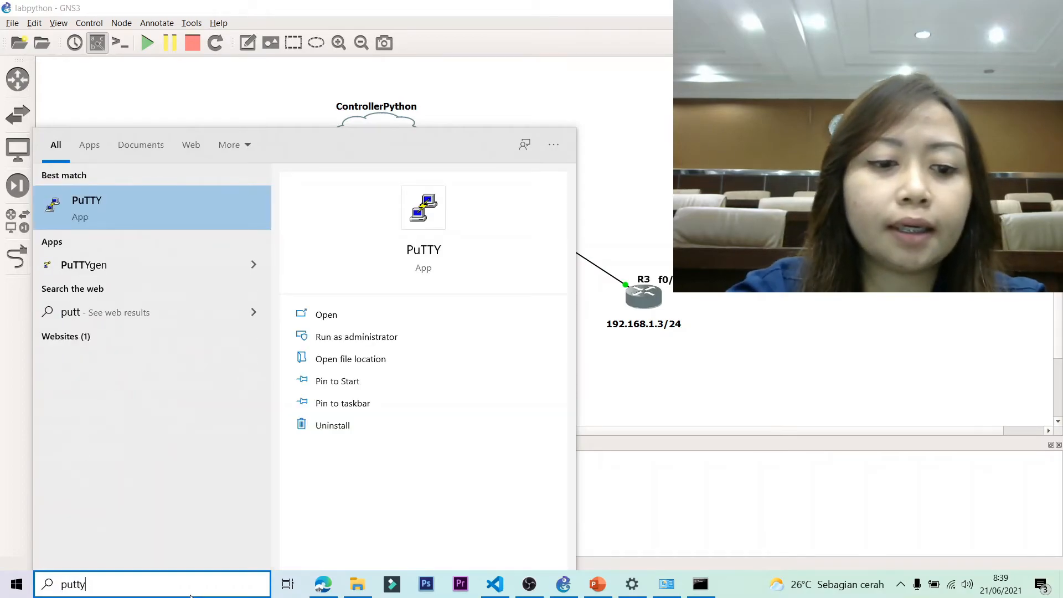
key(Return)
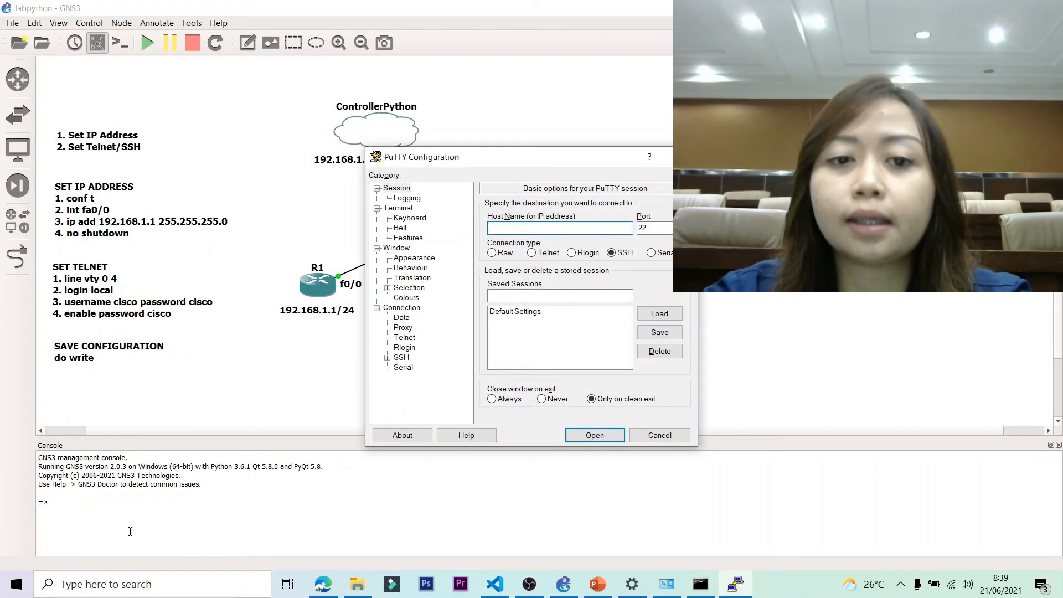
drag(529, 153, 425, 99)
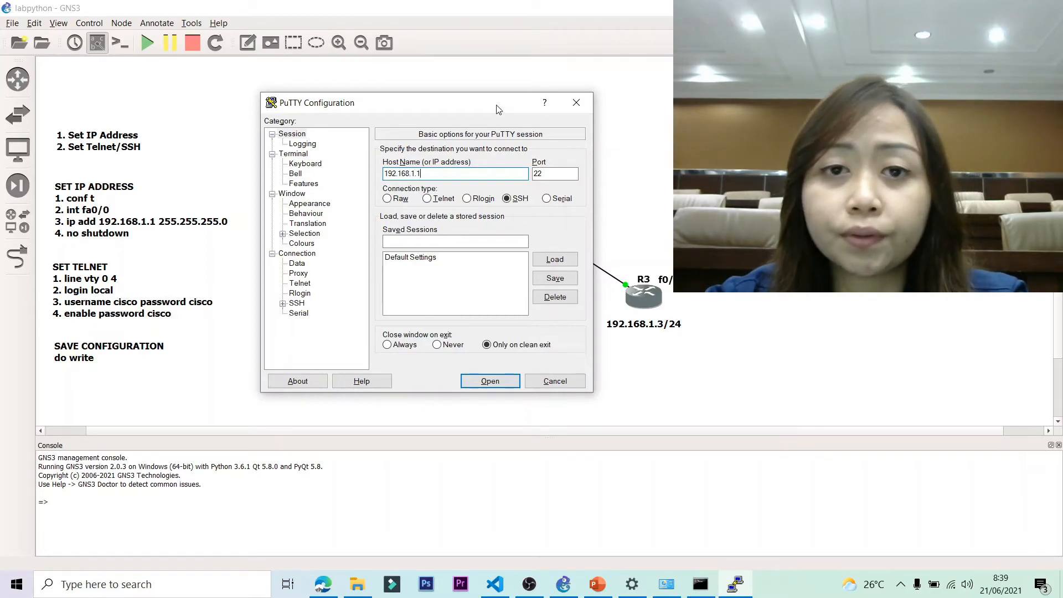
click(426, 198)
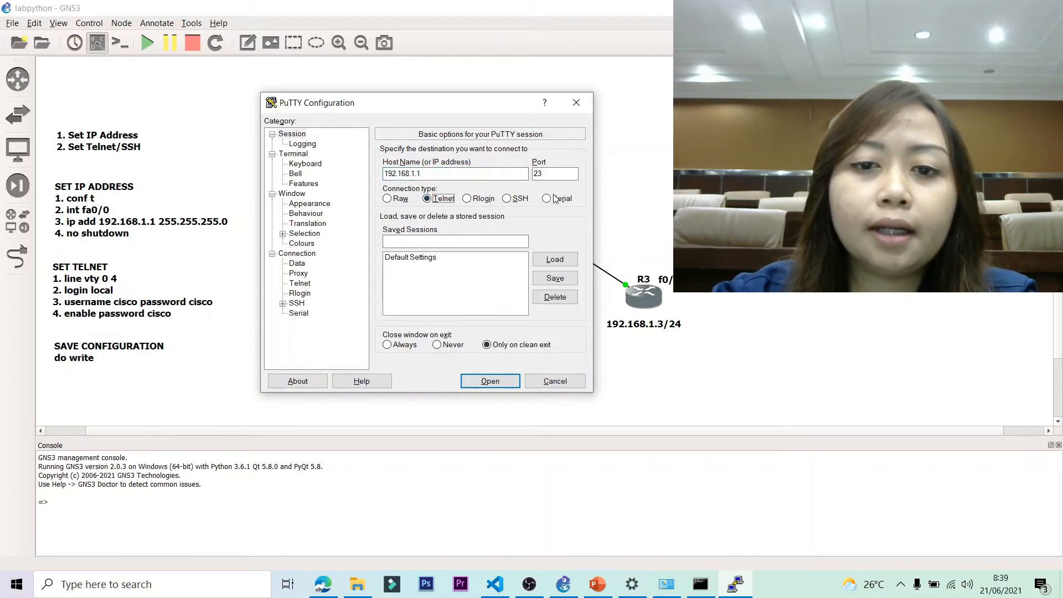
click(549, 173)
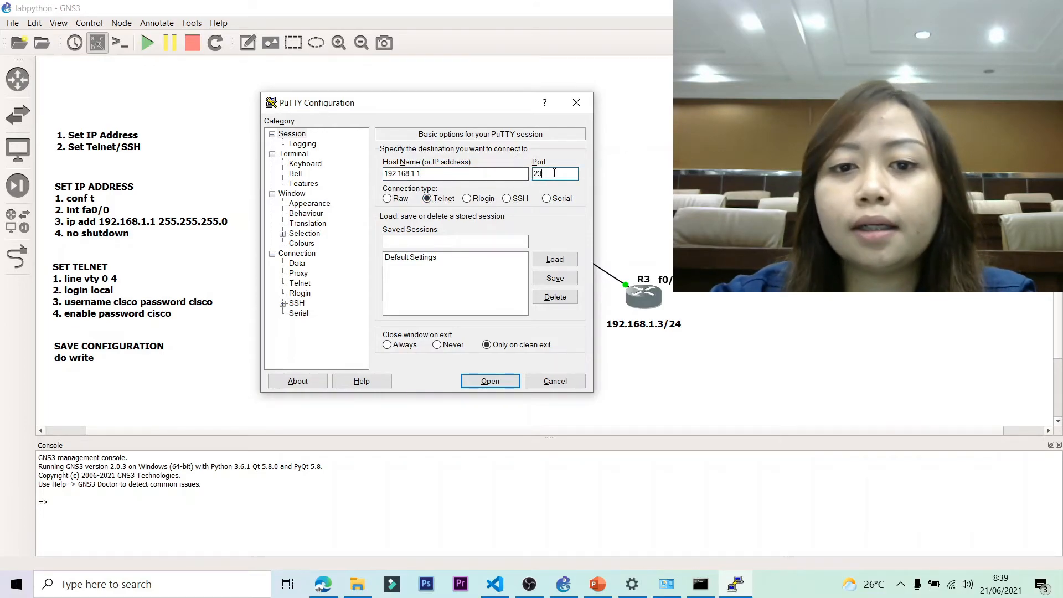
click(490, 381)
drag(313, 140, 452, 147)
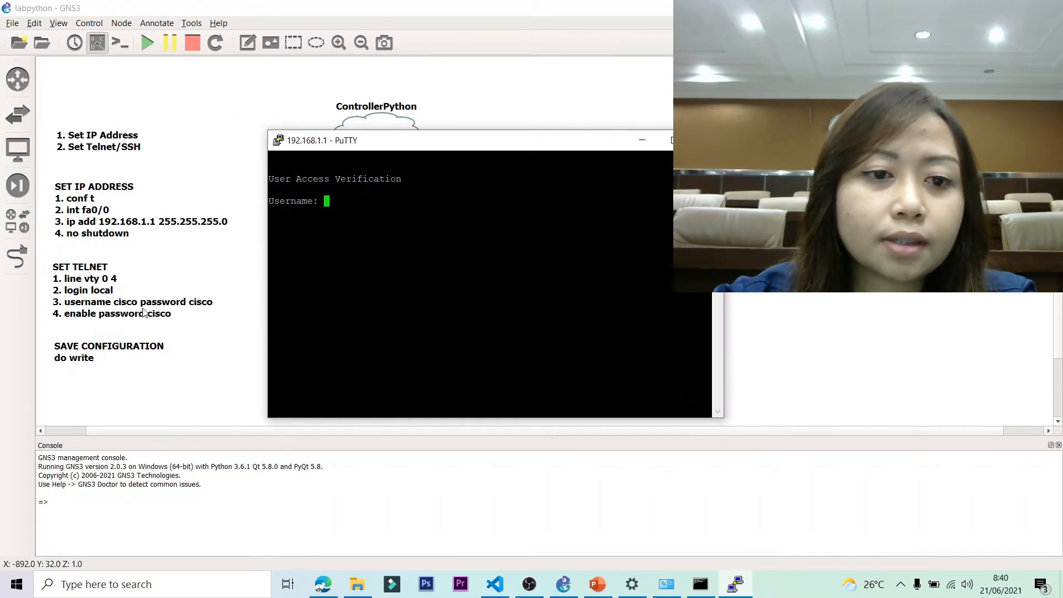
Log in to R1 with the local username and password, reaching the R1> prompt.
drag(386, 146, 304, 152)
text(cisco)
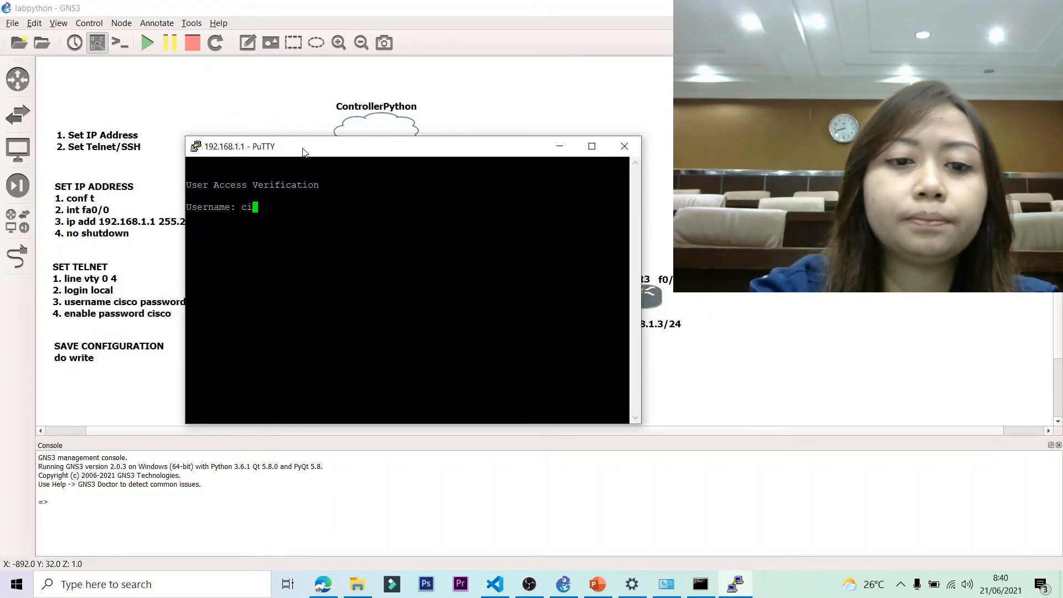
key(Return)
key(Return)
drag(323, 151, 311, 122)
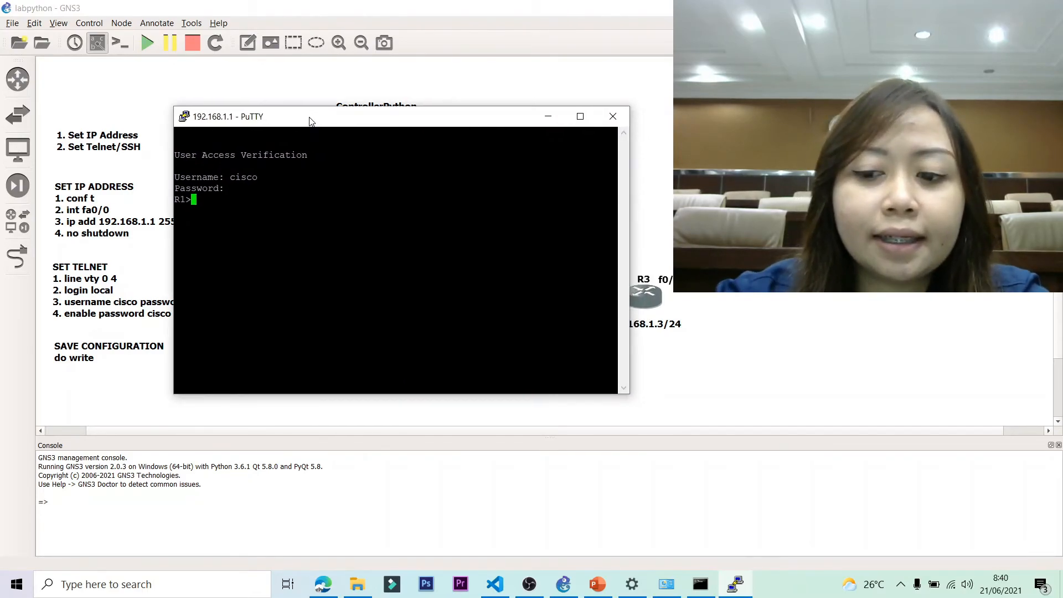
key(Return)
key(Return)
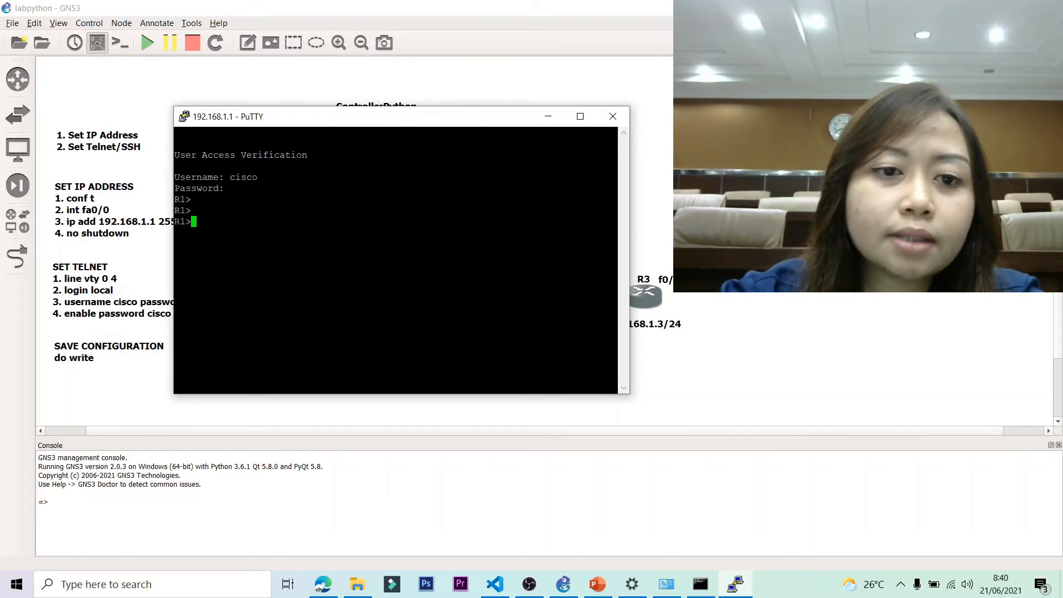
triple_click(193, 222)
click(193, 222)
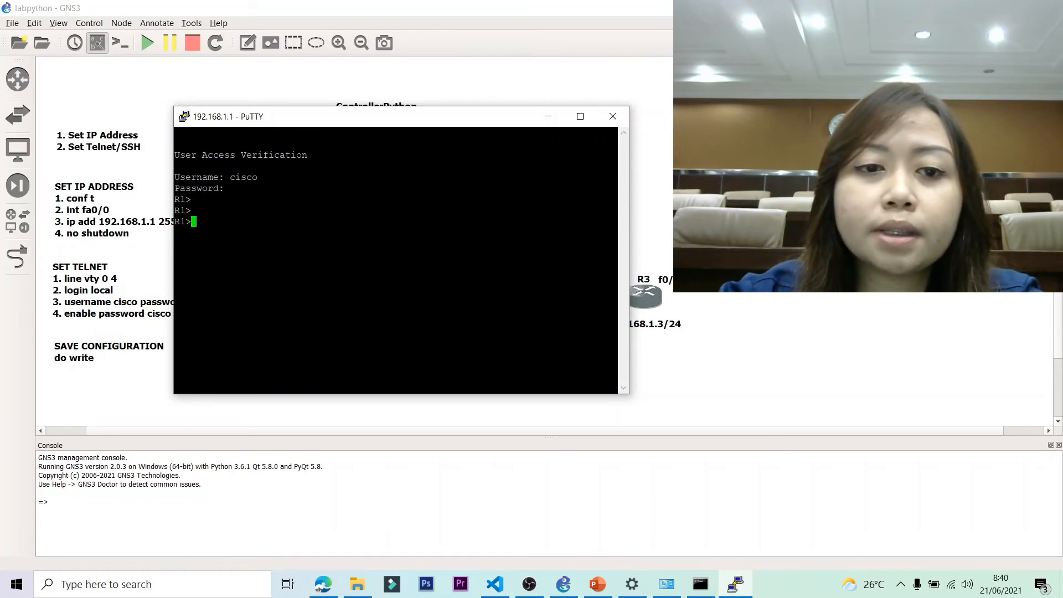
mouse_move(333, 121)
mouse_down()
mouse_move(367, 120)
mouse_move(355, 116)
mouse_up()
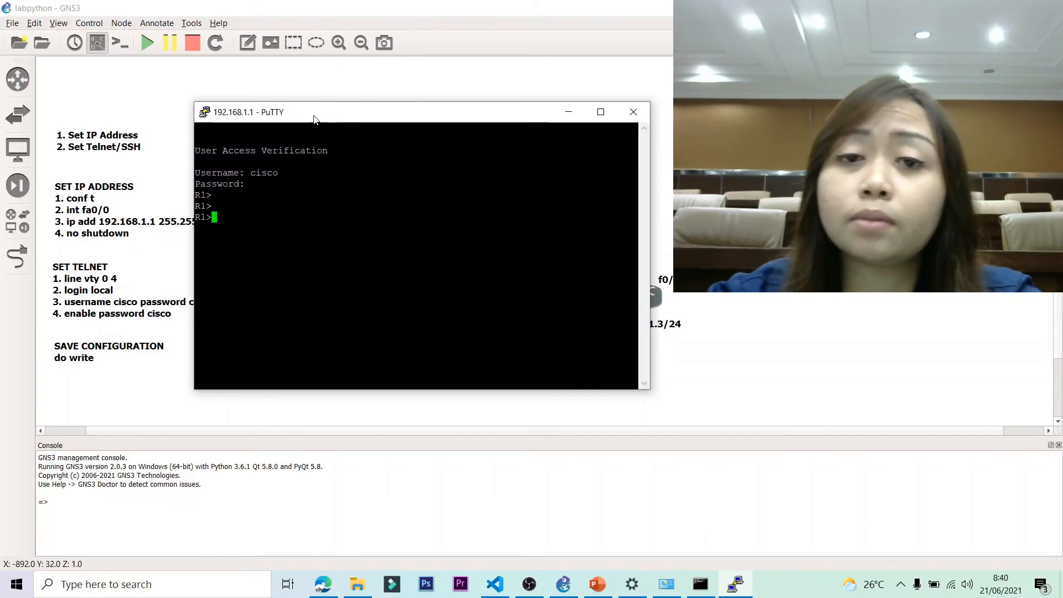
Run enable and enter the enable password to reach the R1# prompt.
text(enable)
key(Return)
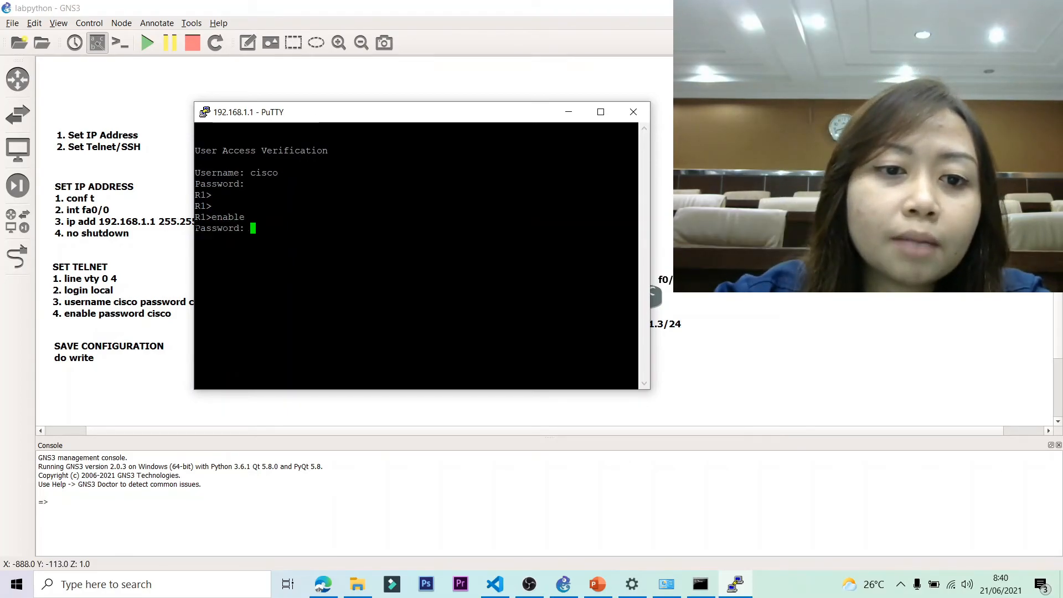
drag(194, 228, 245, 228)
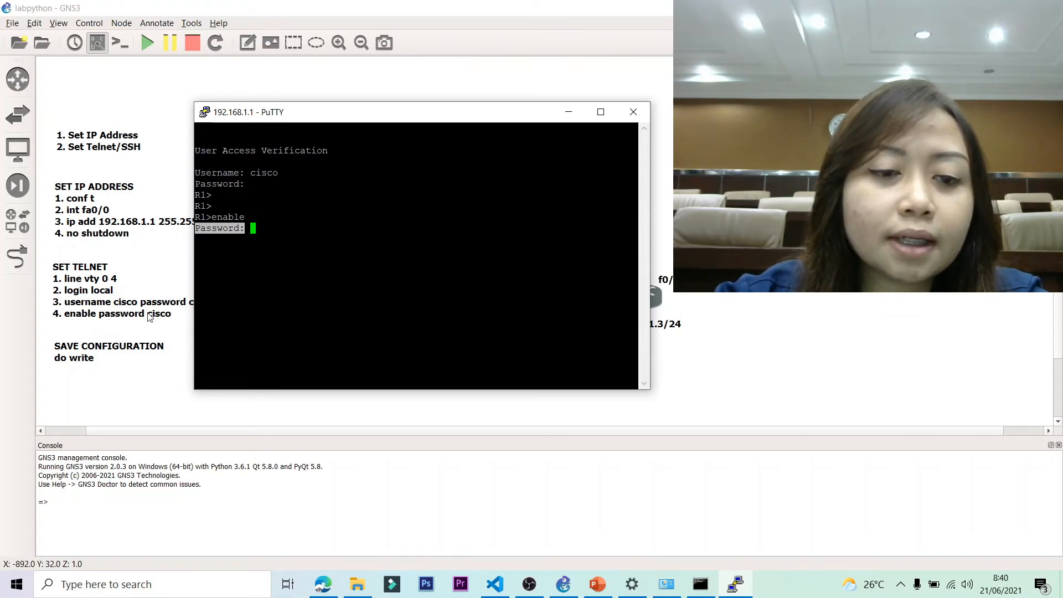
click(255, 228)
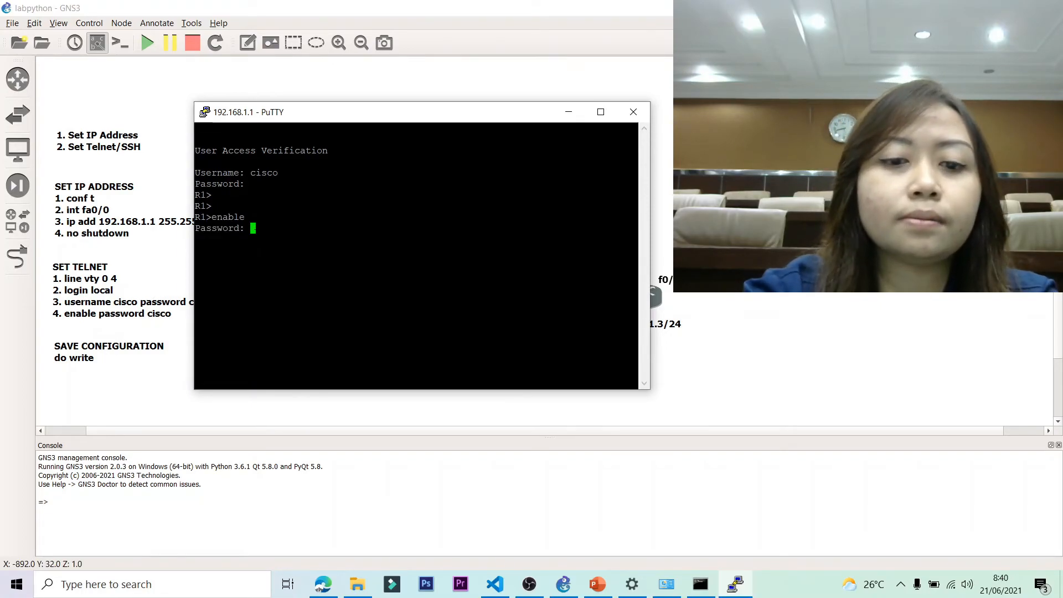
text(cisco)
key(Return)
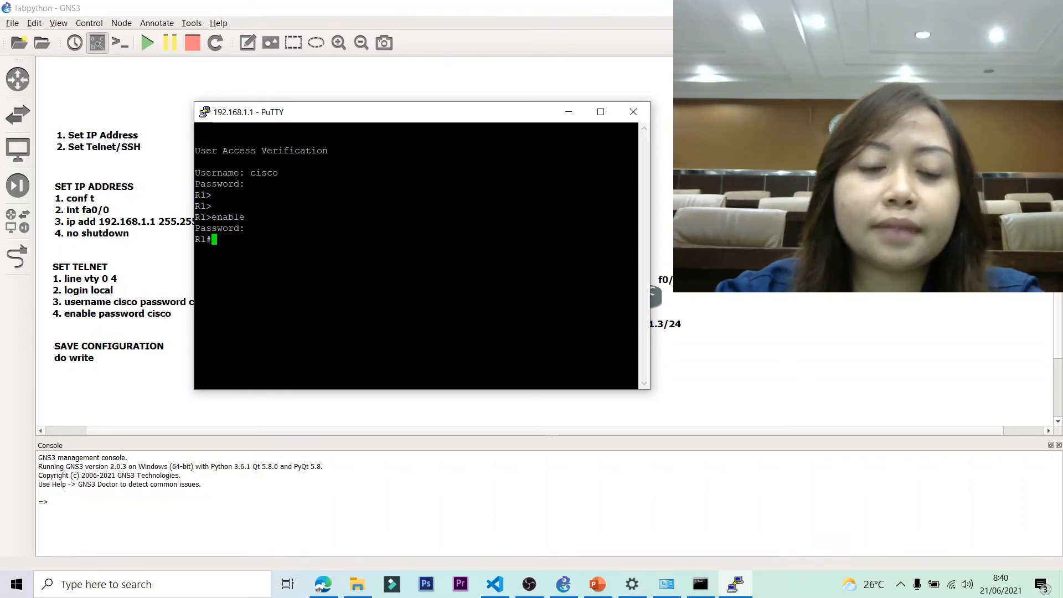
triple_click(210, 239)
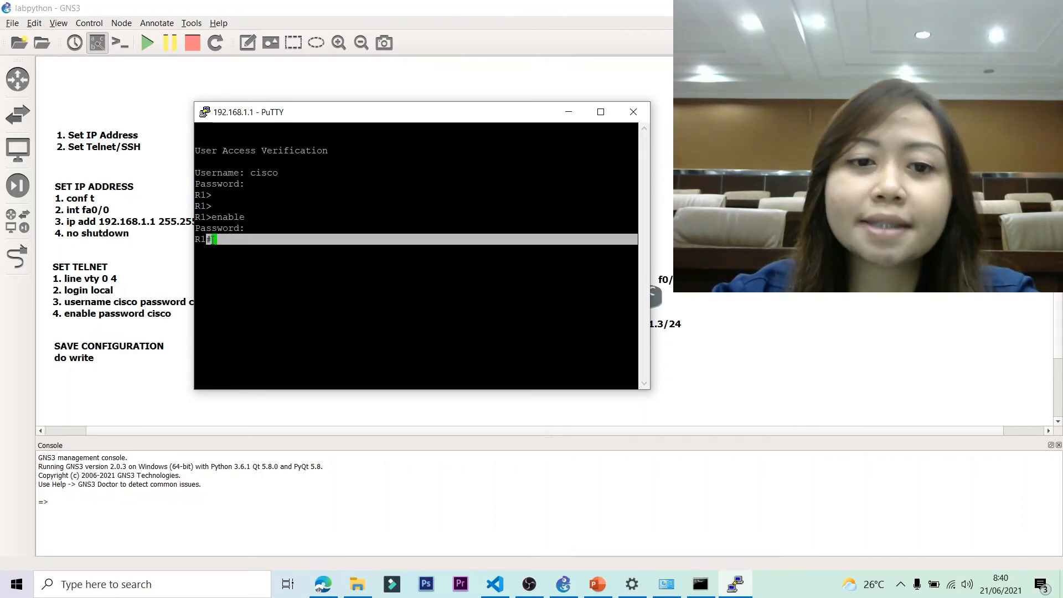
click(213, 239)
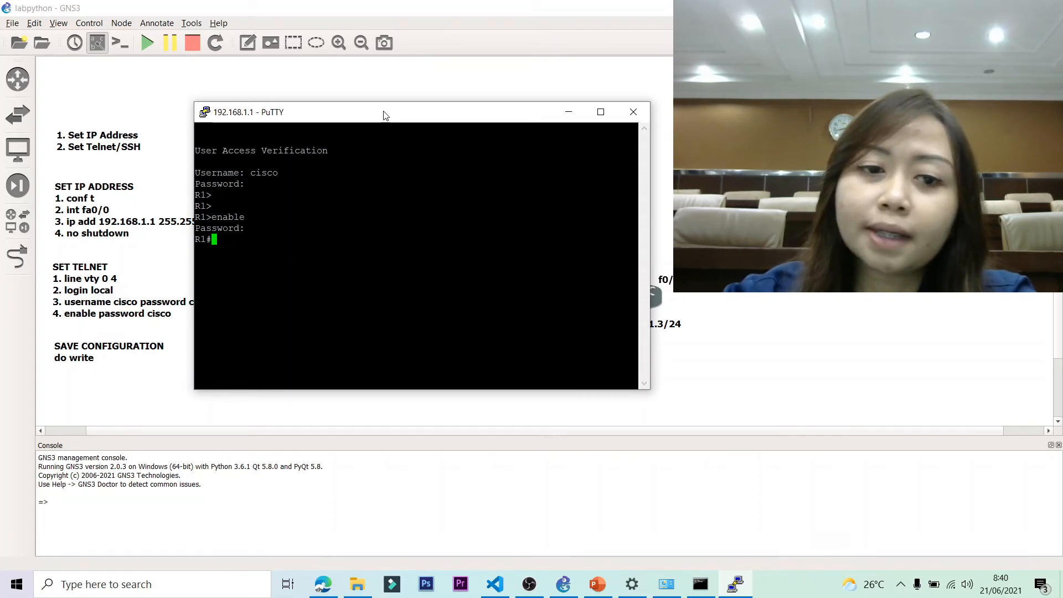
Run show ip interface brief on R1 and highlight its 192.168.1.1 address.
text(show)
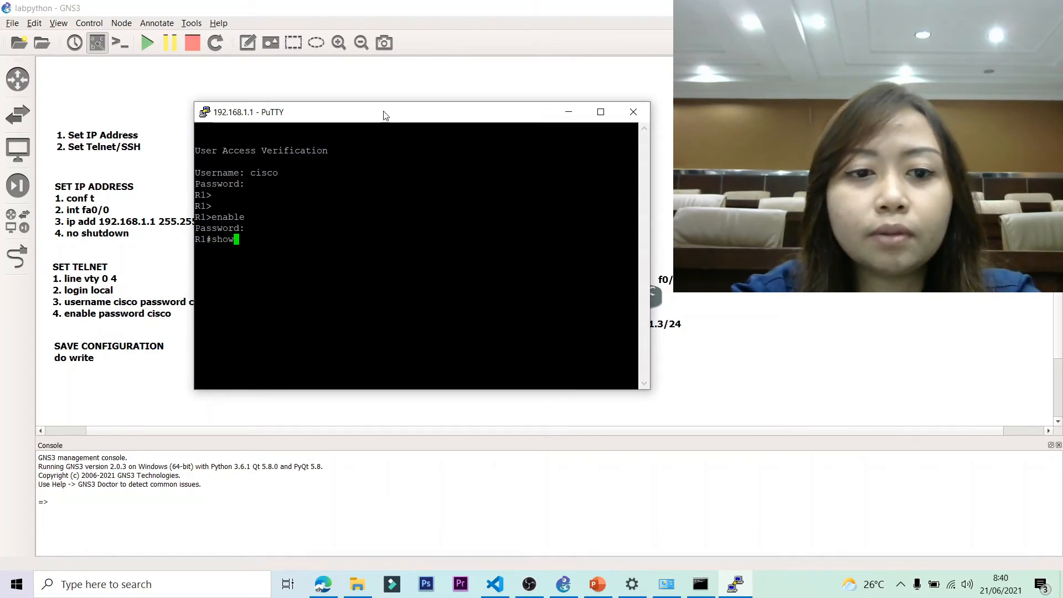
text( ip inte)
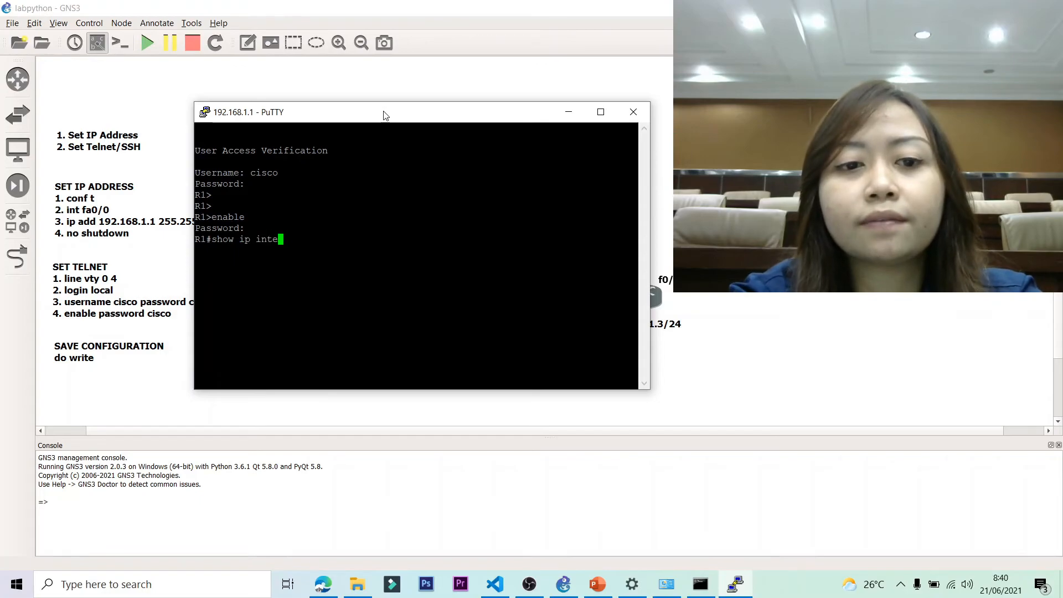
text(rfac)
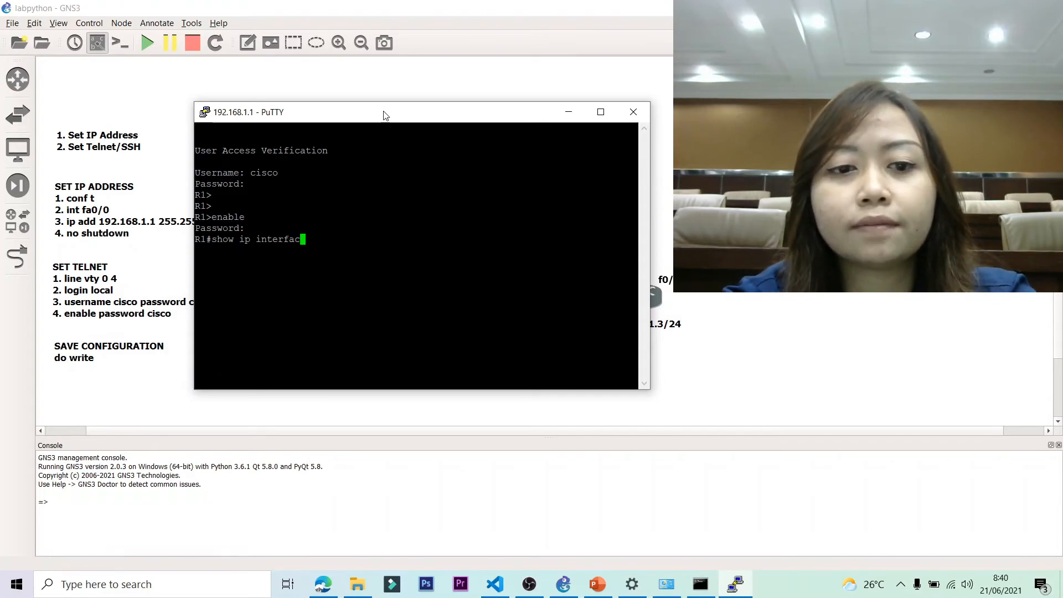
text(e bried)
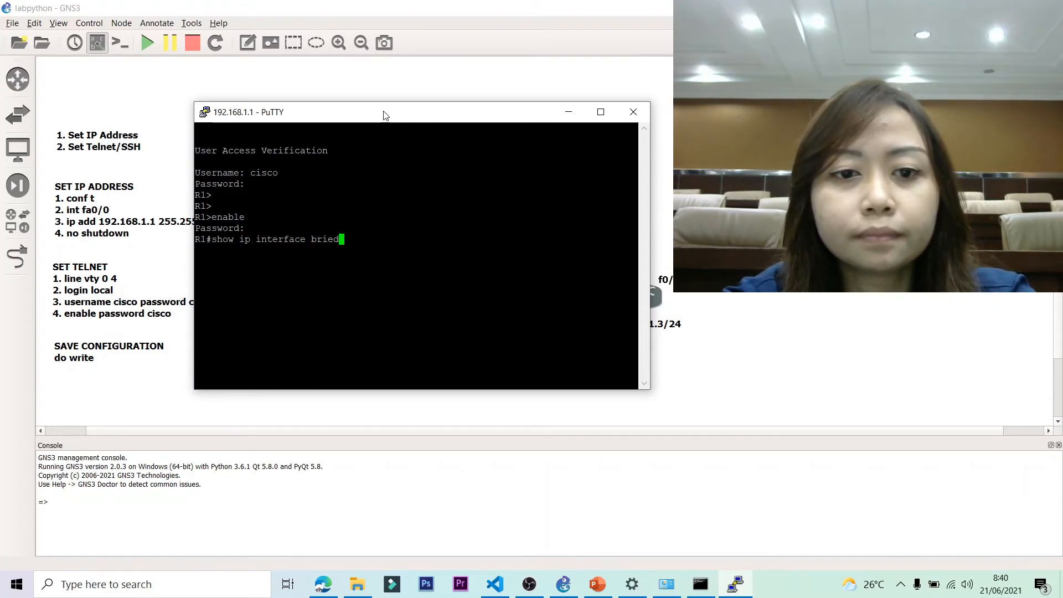
key(Return)
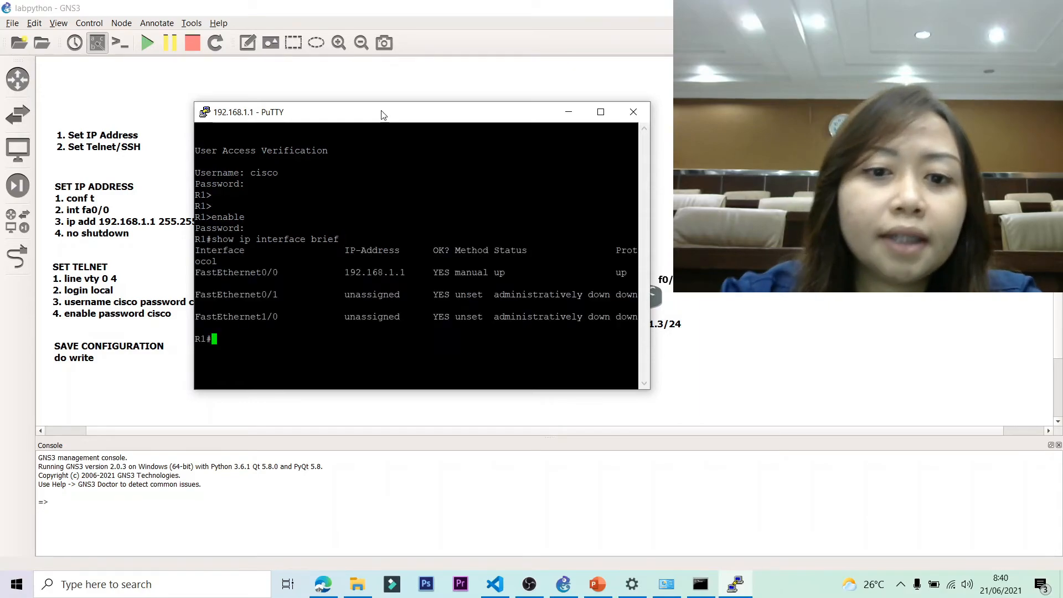
drag(339, 112, 551, 173)
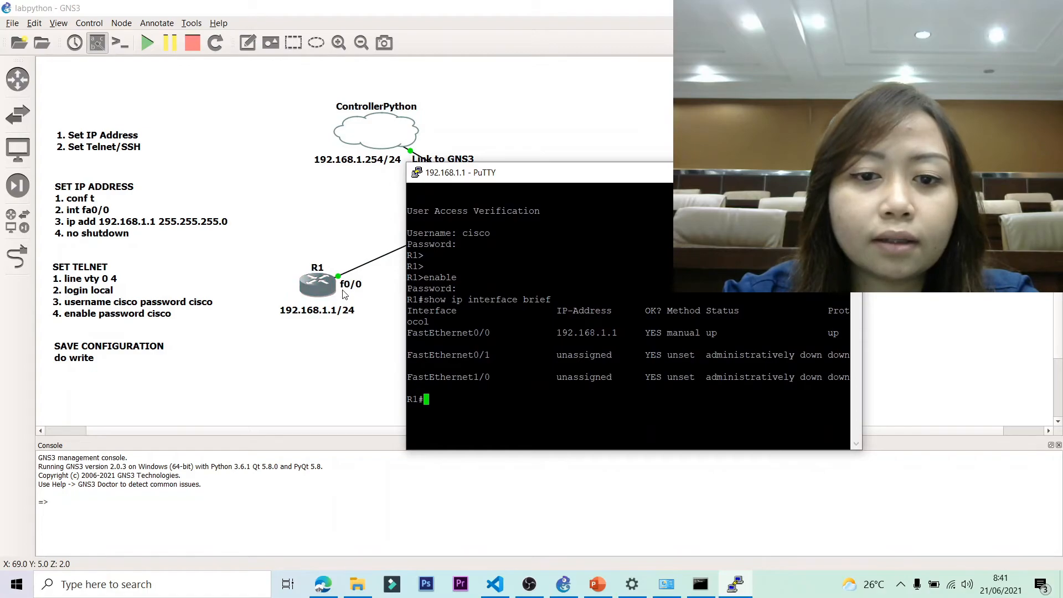
drag(551, 332, 623, 333)
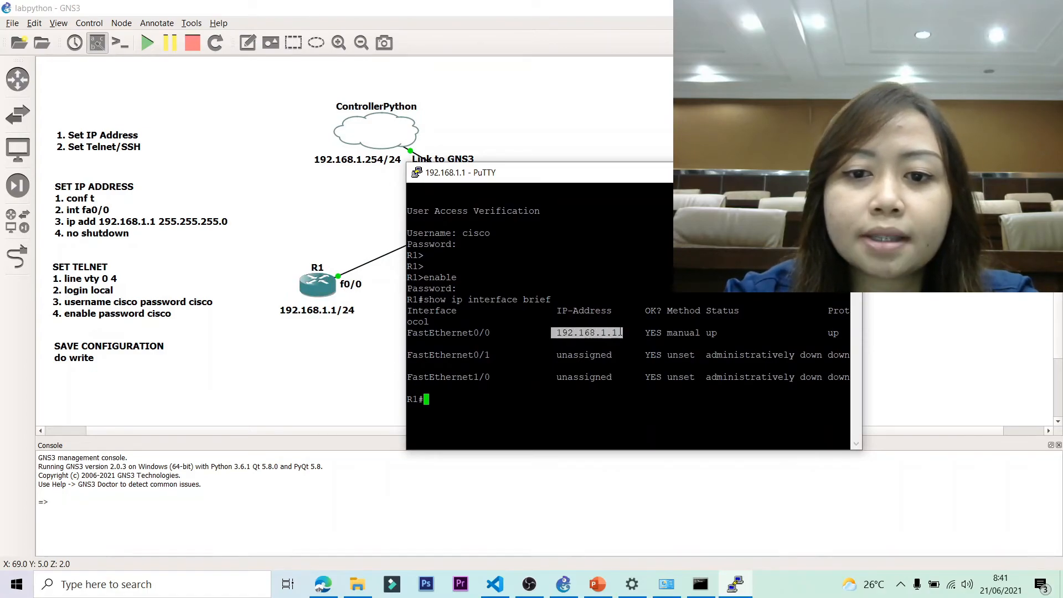
drag(598, 179, 346, 139)
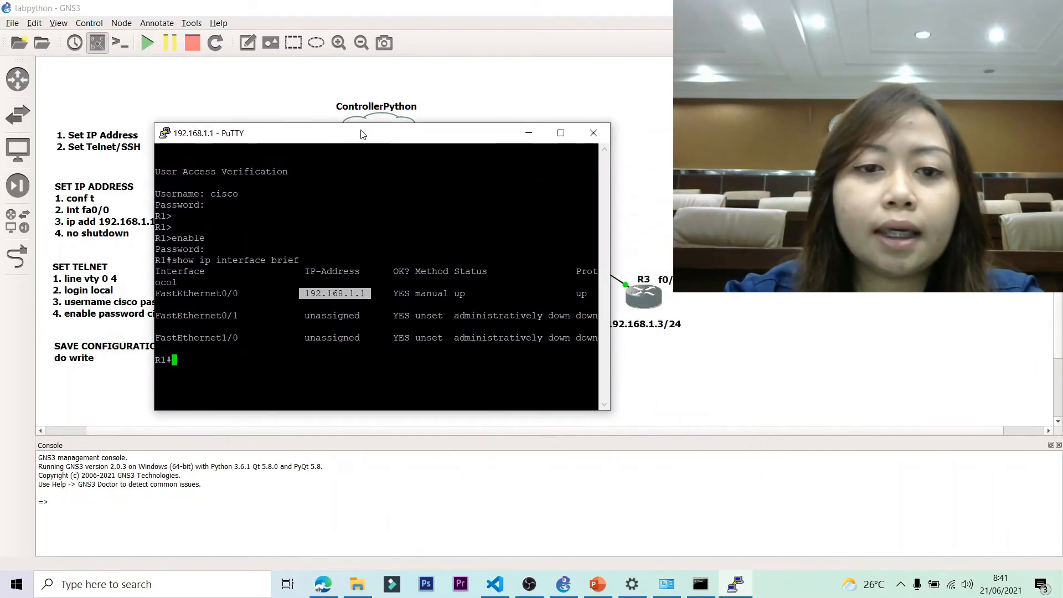
Open a new PuTTY Telnet session to 192.168.1.2 and log in to R2.
right_click(359, 131)
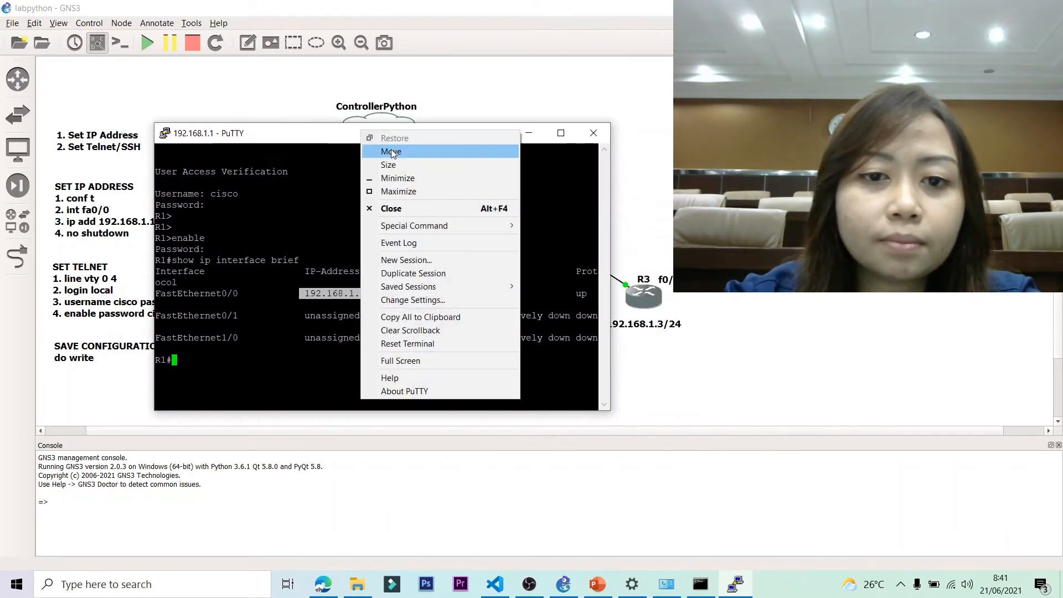
click(413, 260)
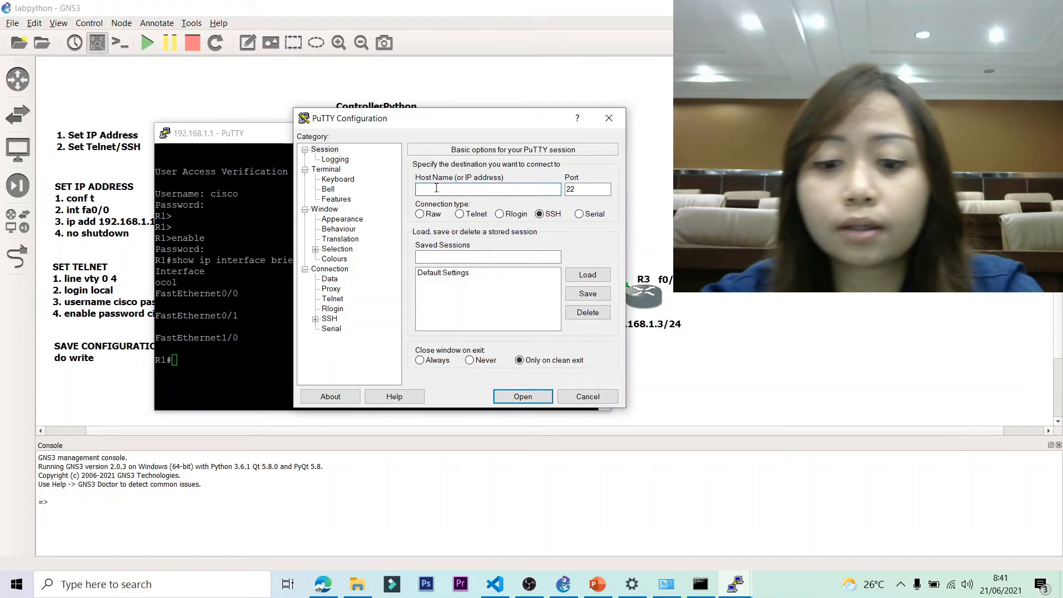
text(192.168.1.2)
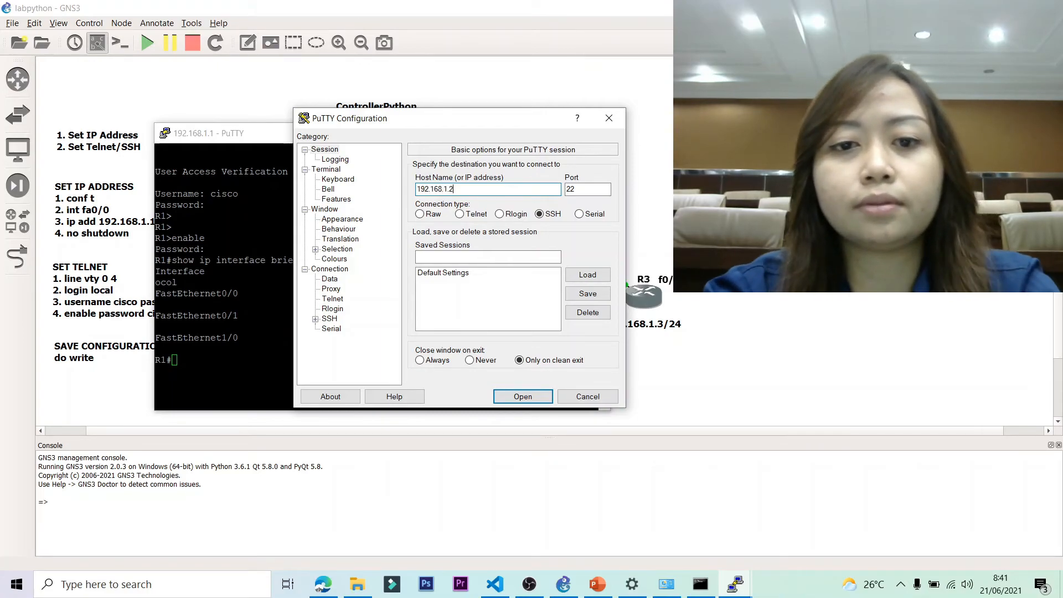
click(460, 214)
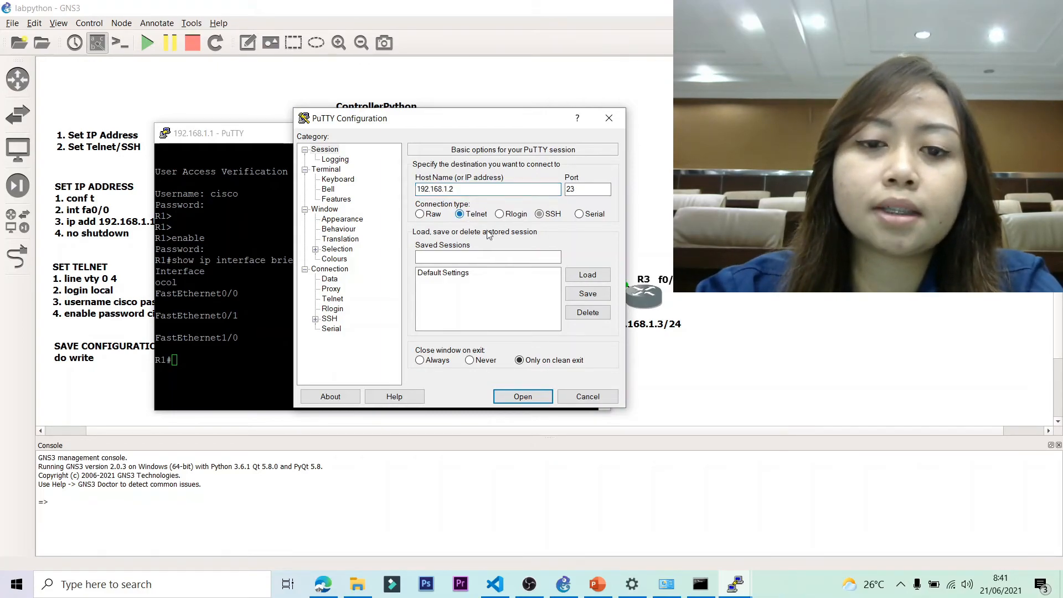
click(522, 396)
drag(209, 33, 451, 162)
text(cisco)
key(Return)
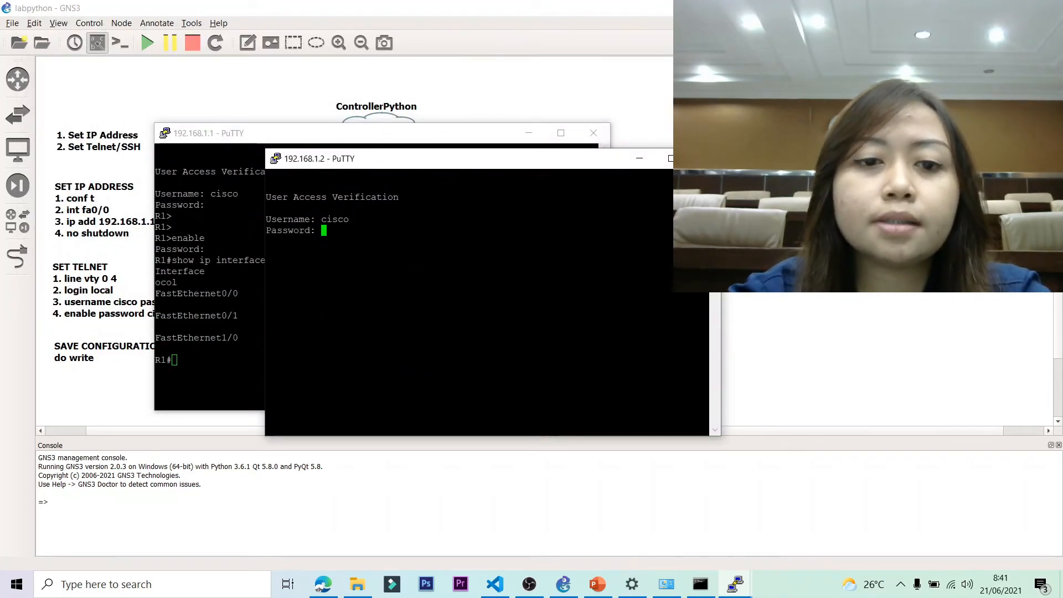
key(Return)
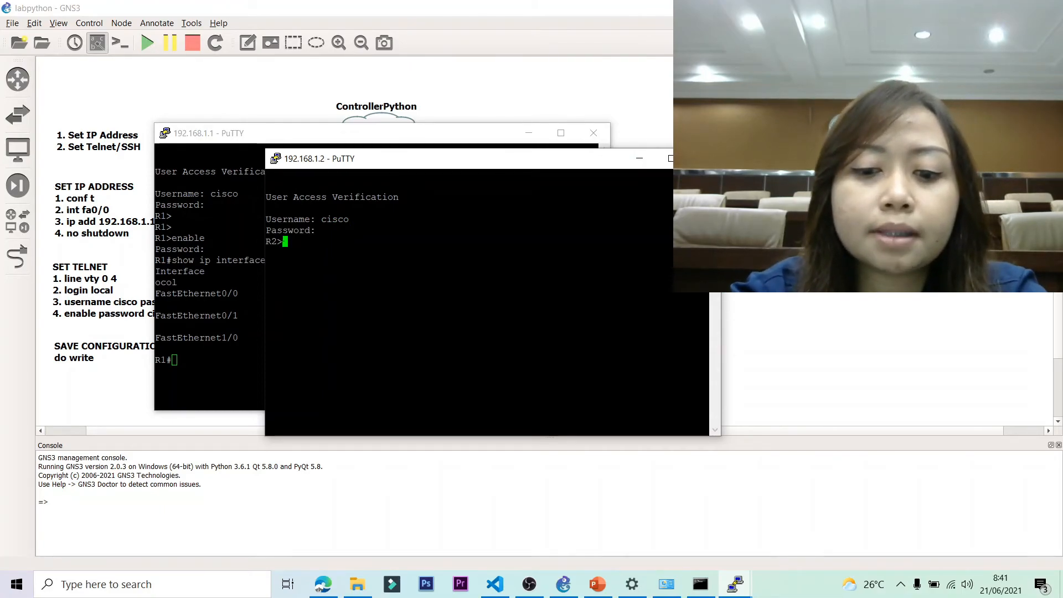
Try enable on R2 twice; every enable password attempt is refused.
text(enable)
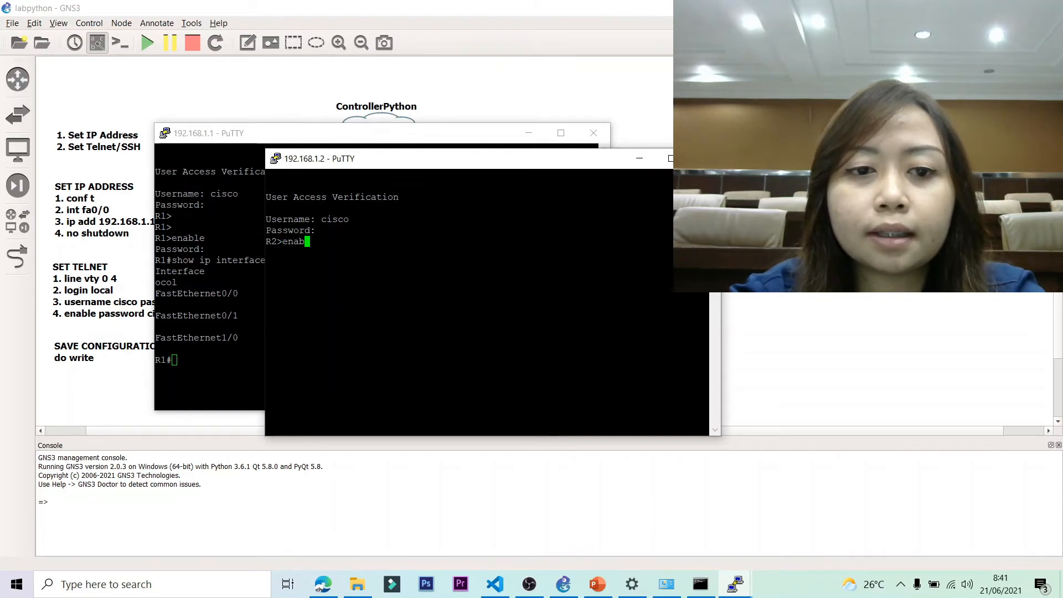
key(Return)
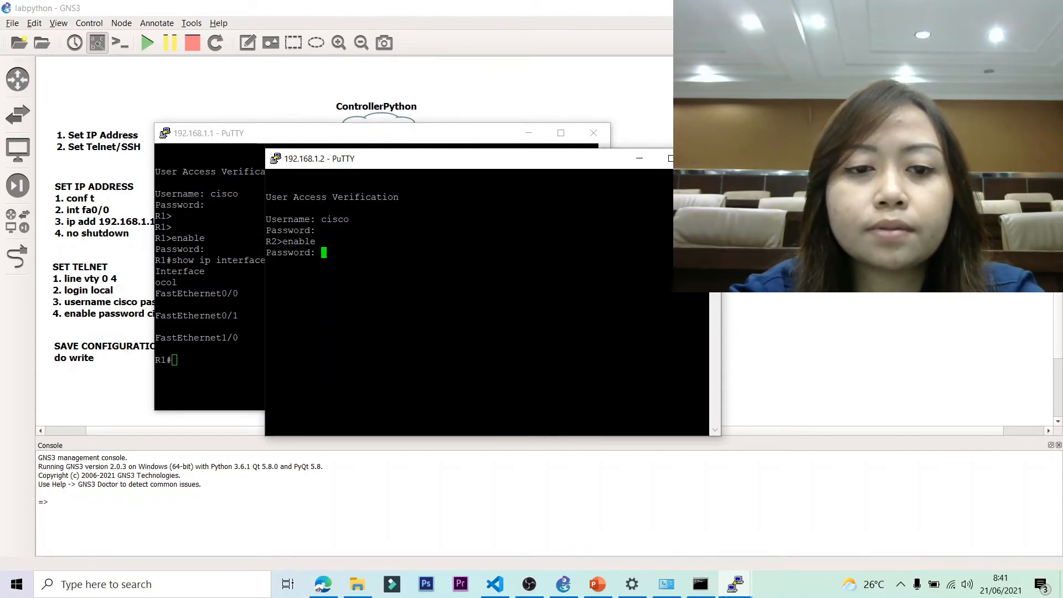
key(Return)
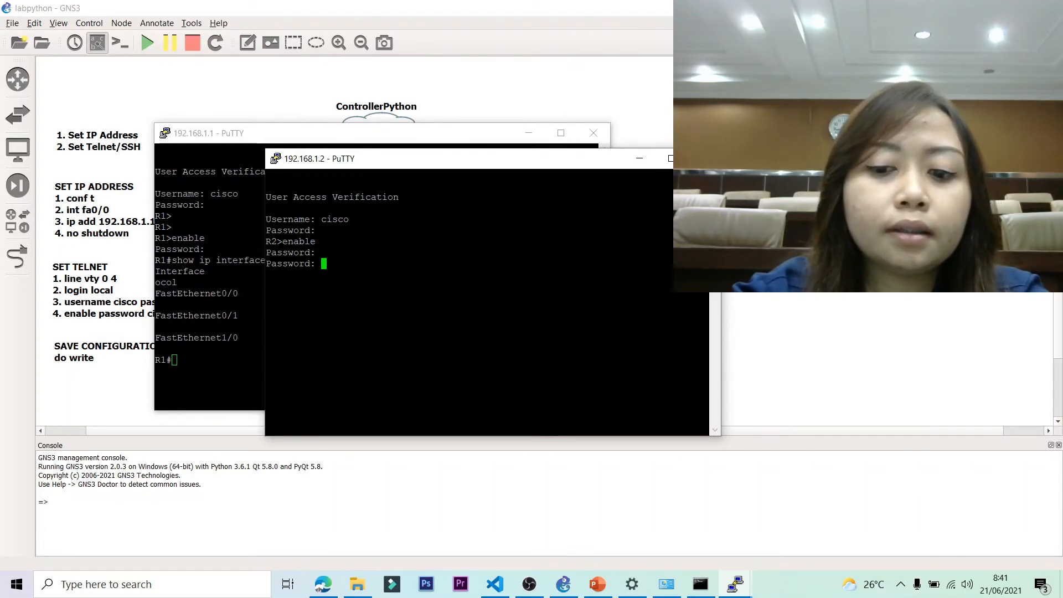
key(Return)
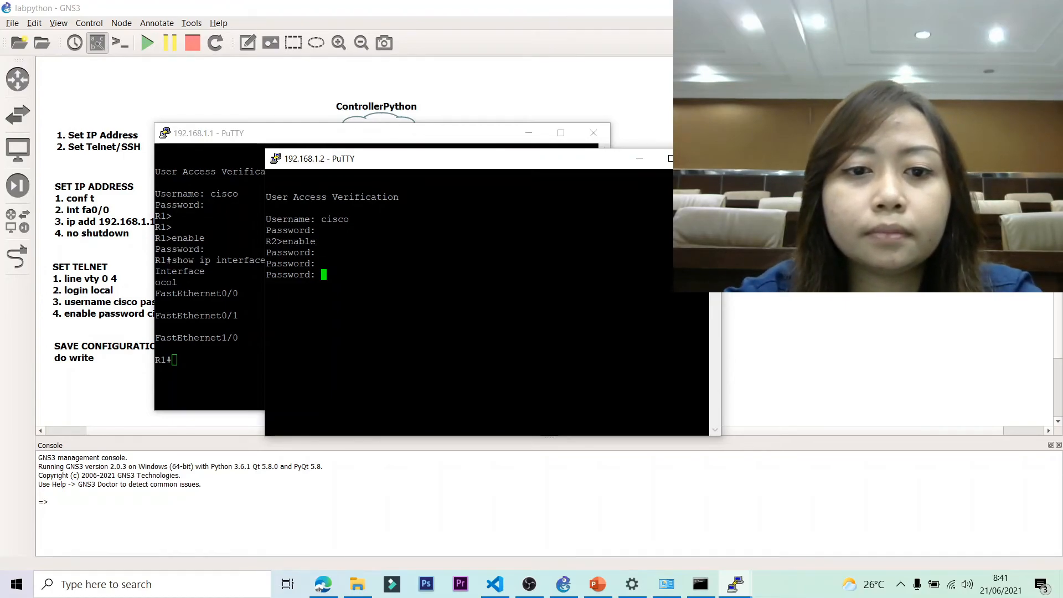
key(Return)
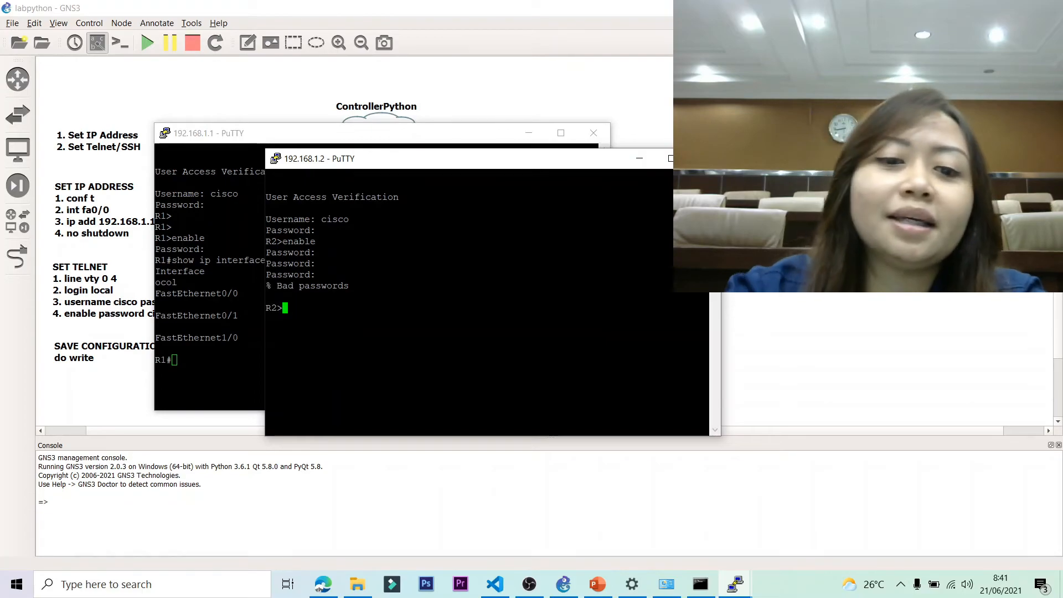
text(ena)
key(Return)
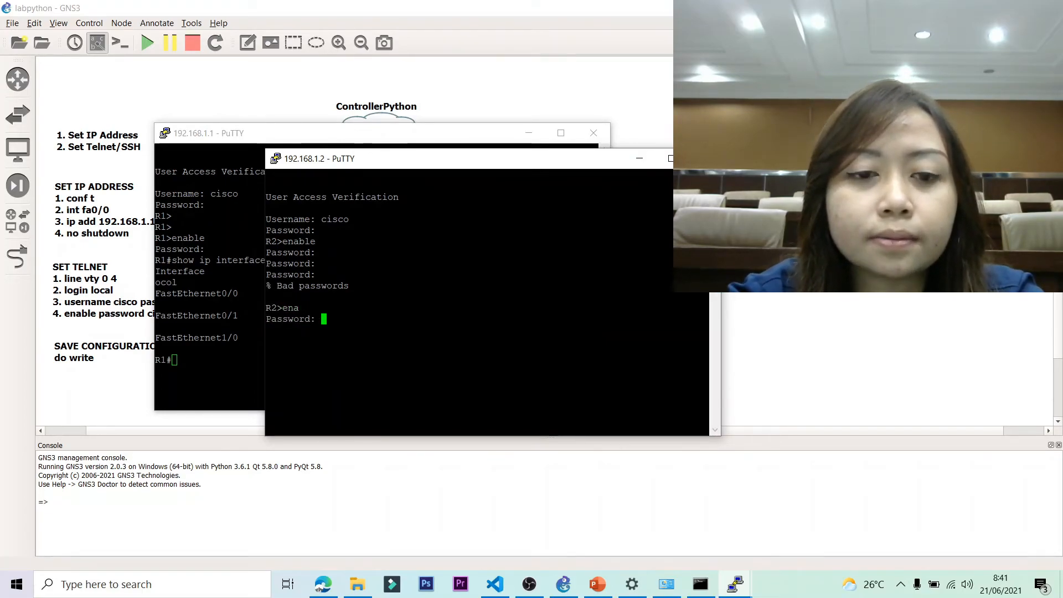
key(Return)
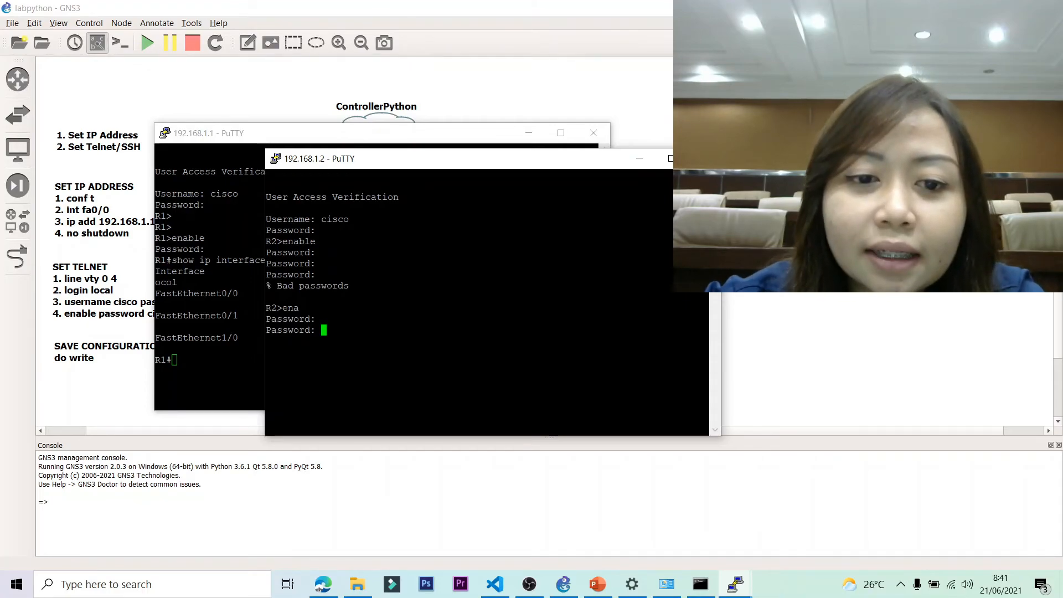
key(Return)
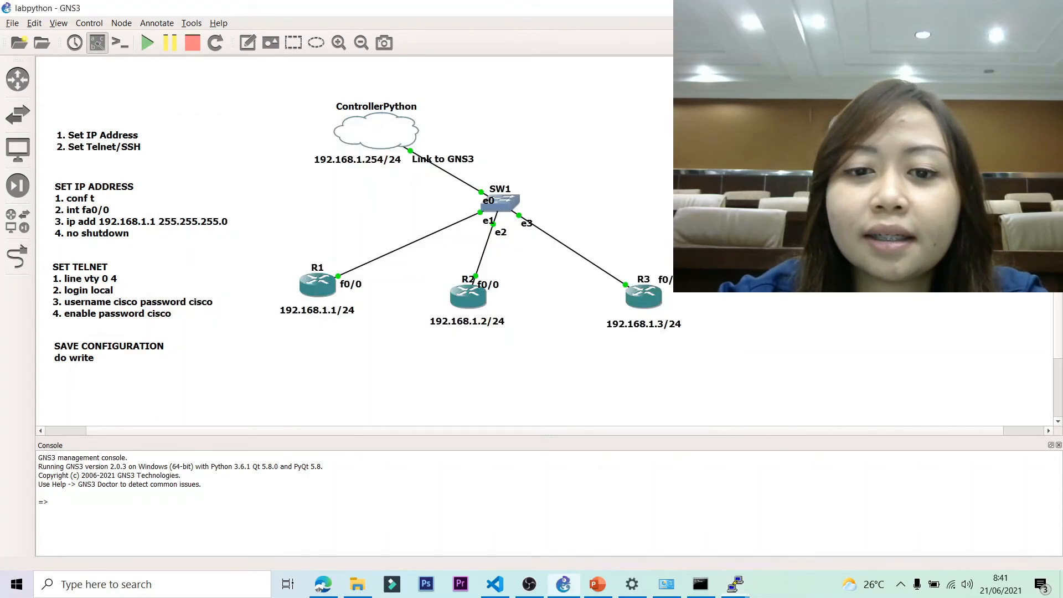
In R2's console, re-enter the vty local user and enable password, then save with do write.
double_click(468, 297)
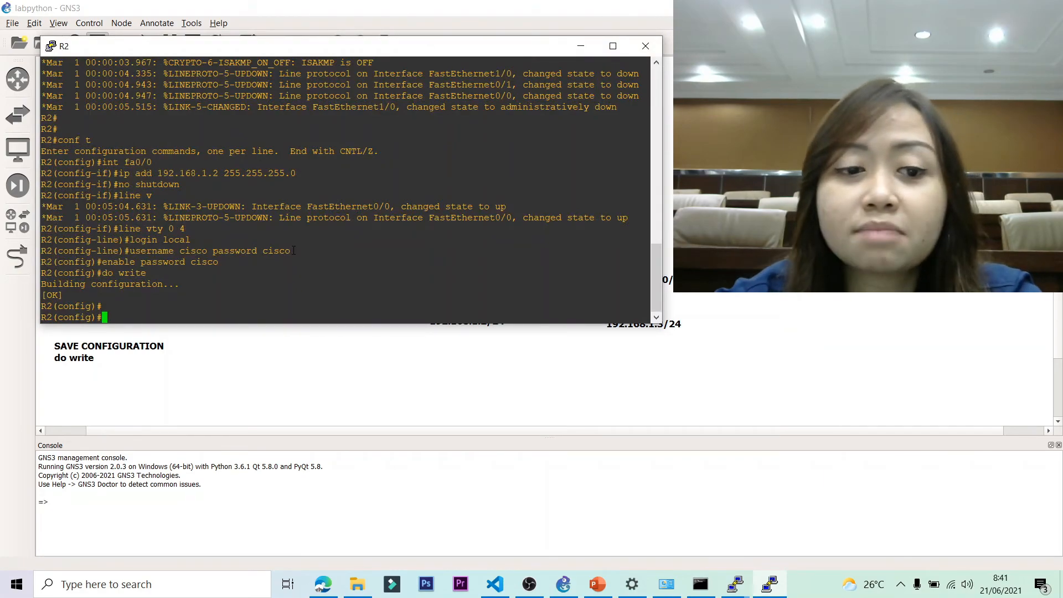
key(Up)
key(Up)
key(Up)
key(Up)
key(Up)
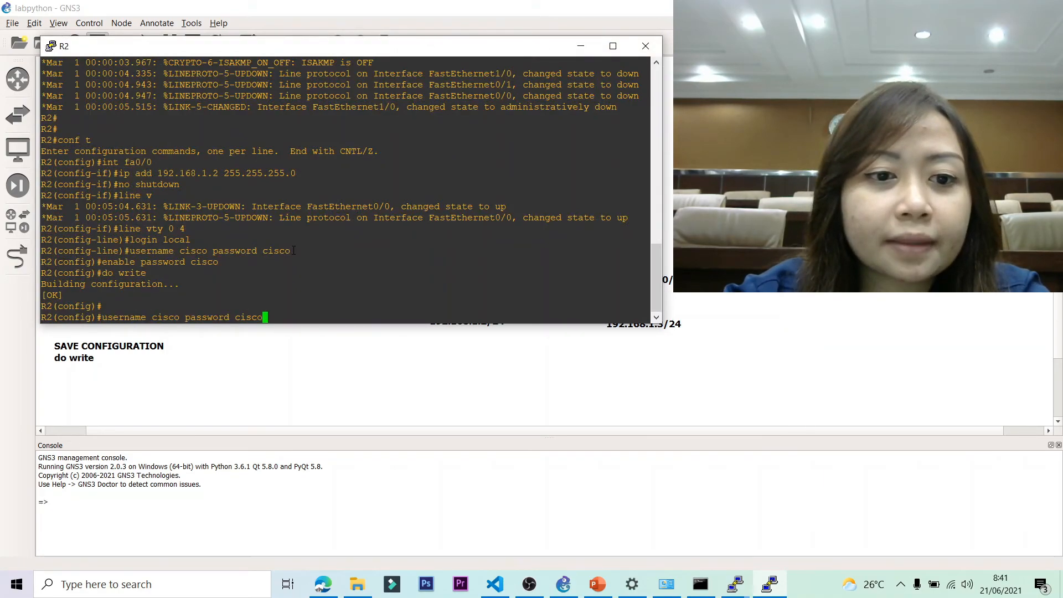
key(Return)
key(Up)
key(Up)
key(Up)
key(Up)
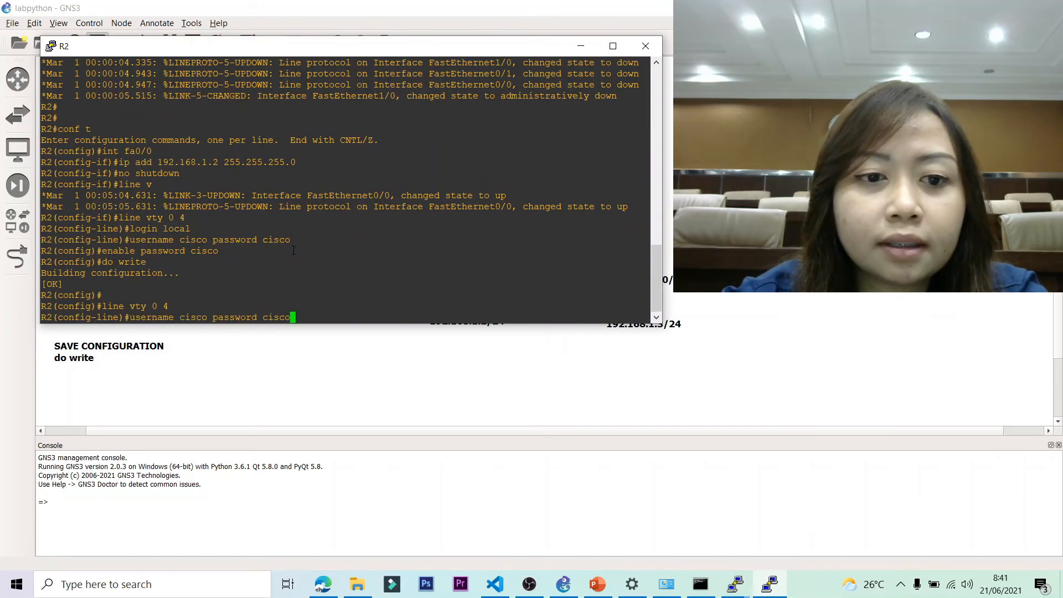
key(BackSpace)
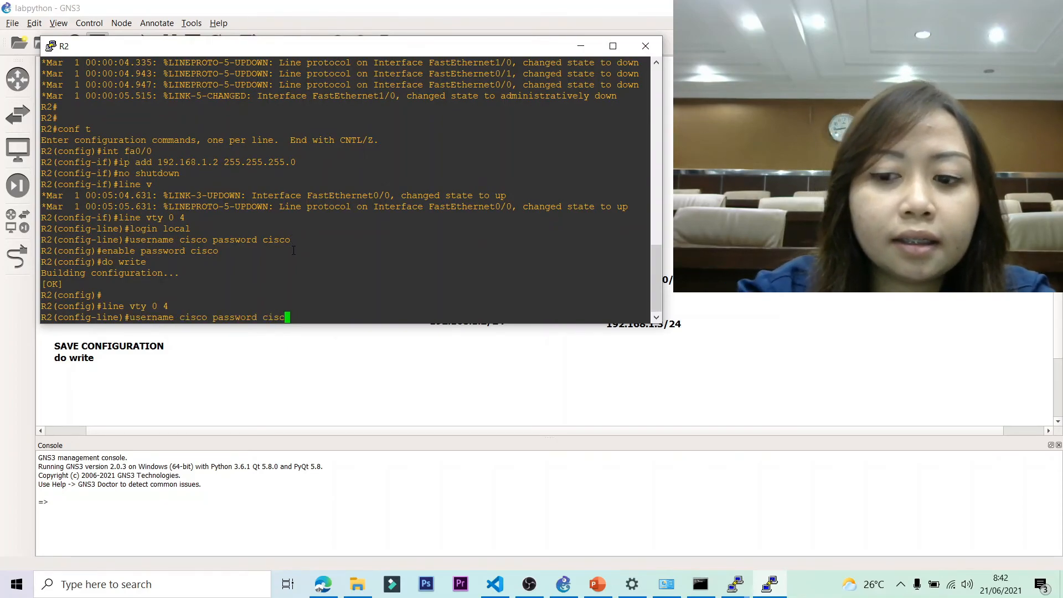
text(o)
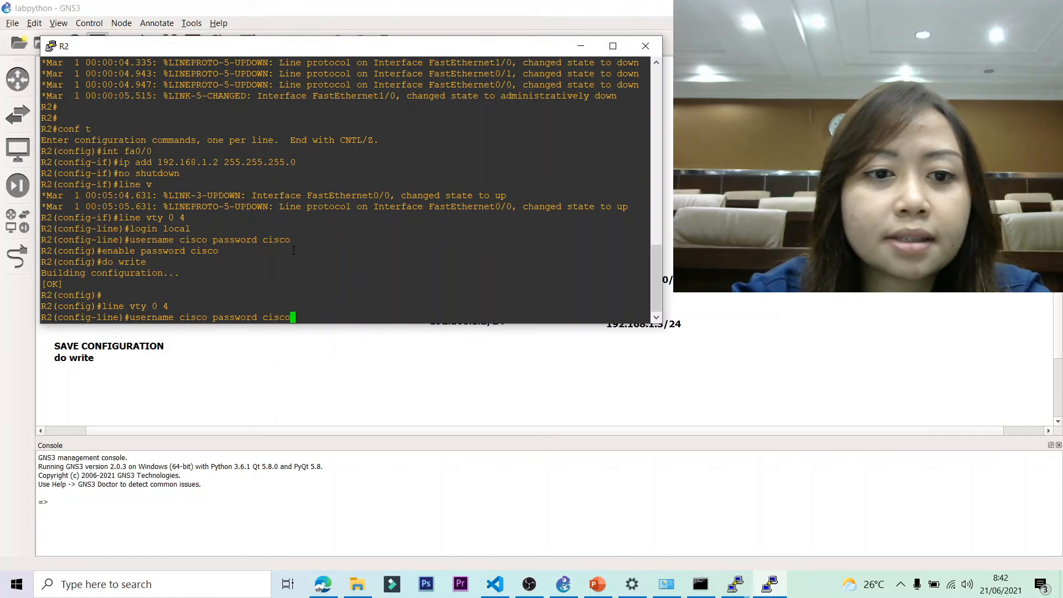
key(Return)
key(Up)
key(Up)
key(Up)
key(Up)
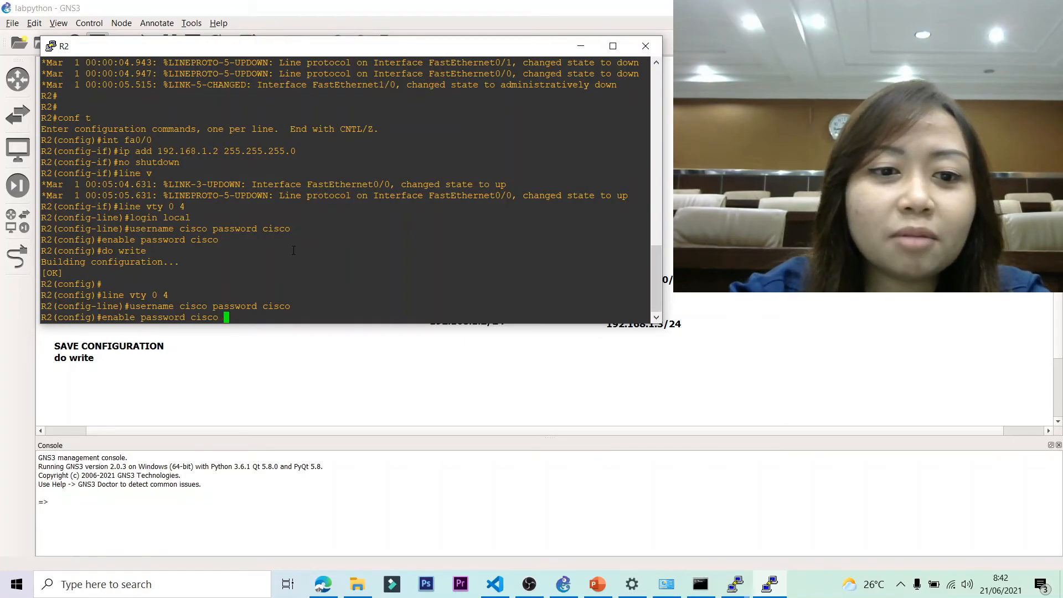
key(BackSpace)
key(Return)
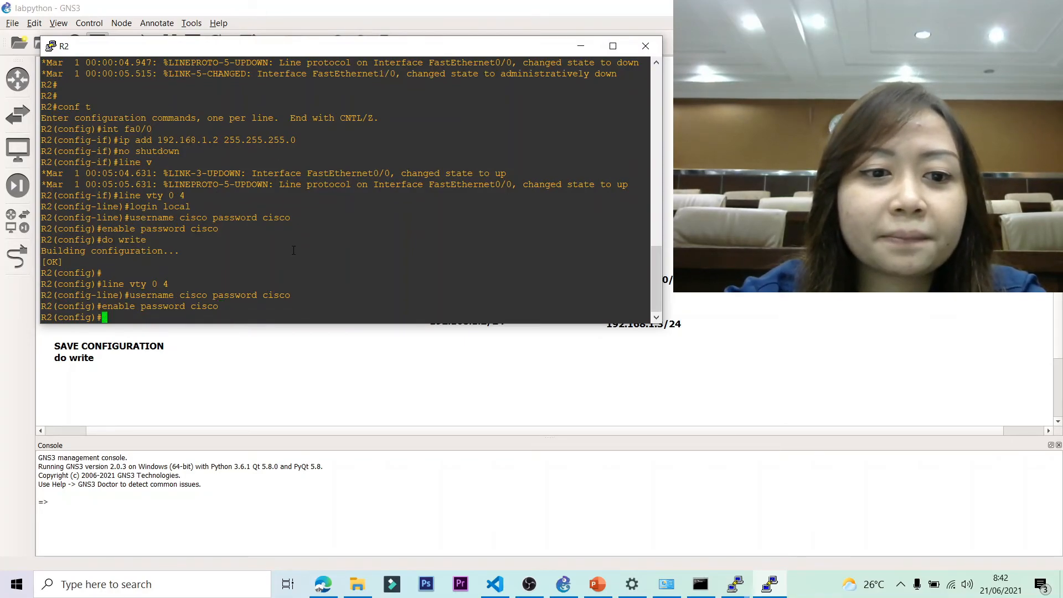
text(do write)
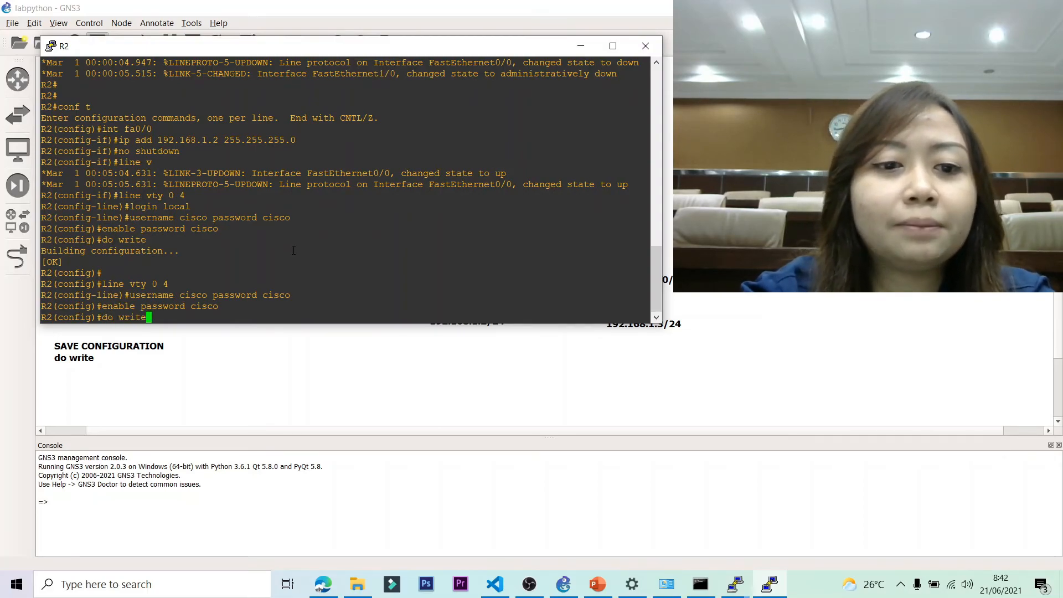
key(Return)
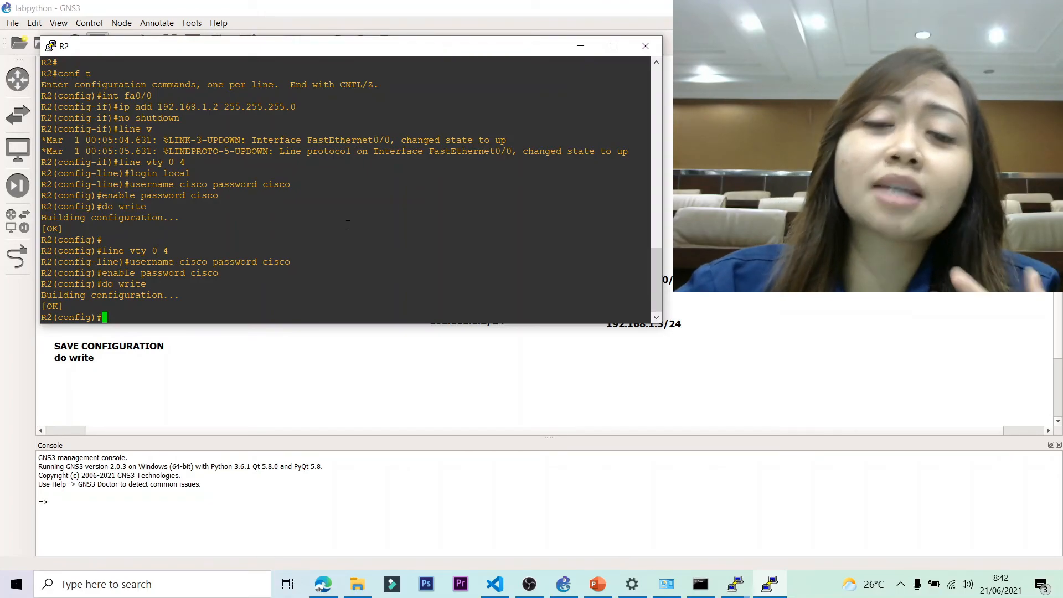
Close Command Prompt and open a PuTTY Telnet session to 192.168.1.2.
click(581, 46)
click(700, 584)
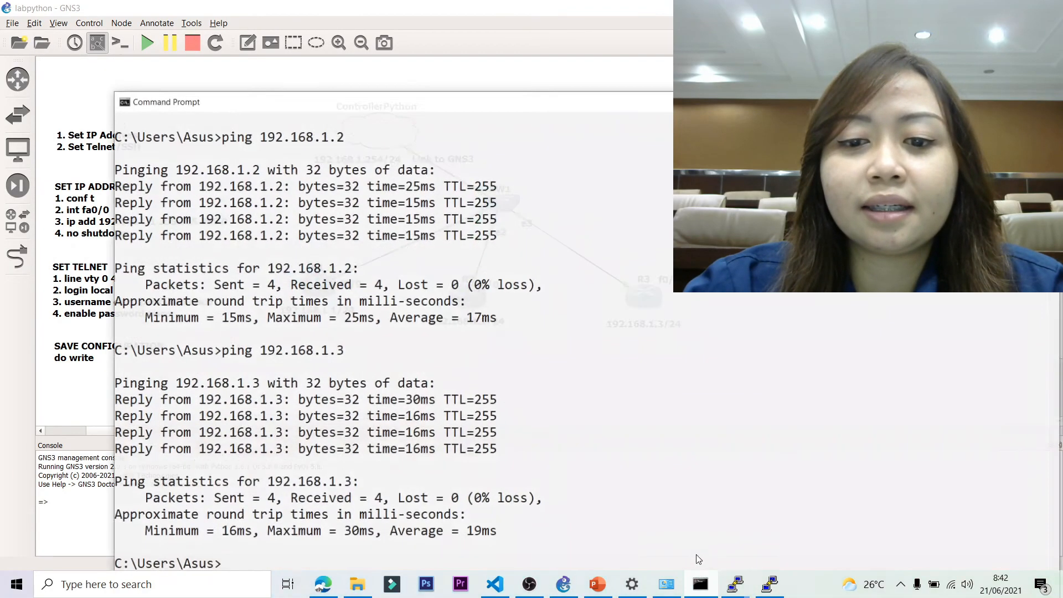
click(1049, 95)
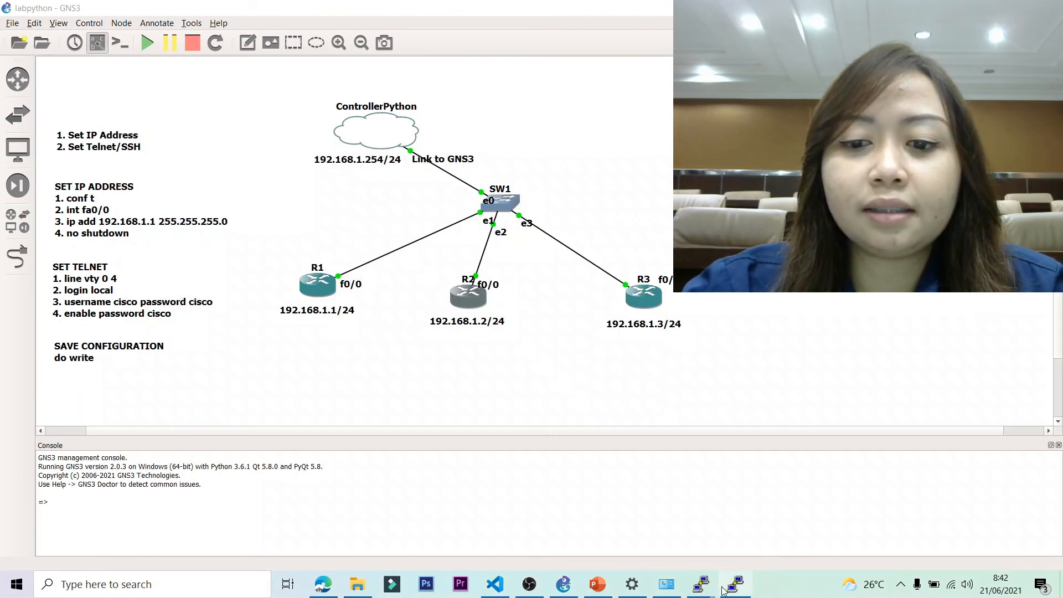
click(166, 591)
text(putty)
key(Return)
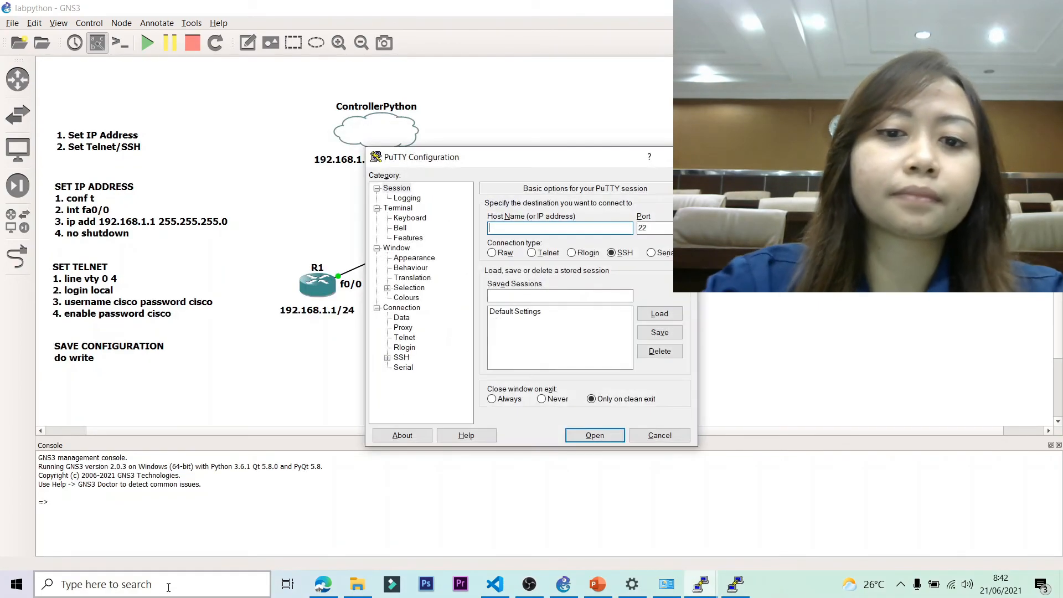
text(192.168.1.2)
click(532, 252)
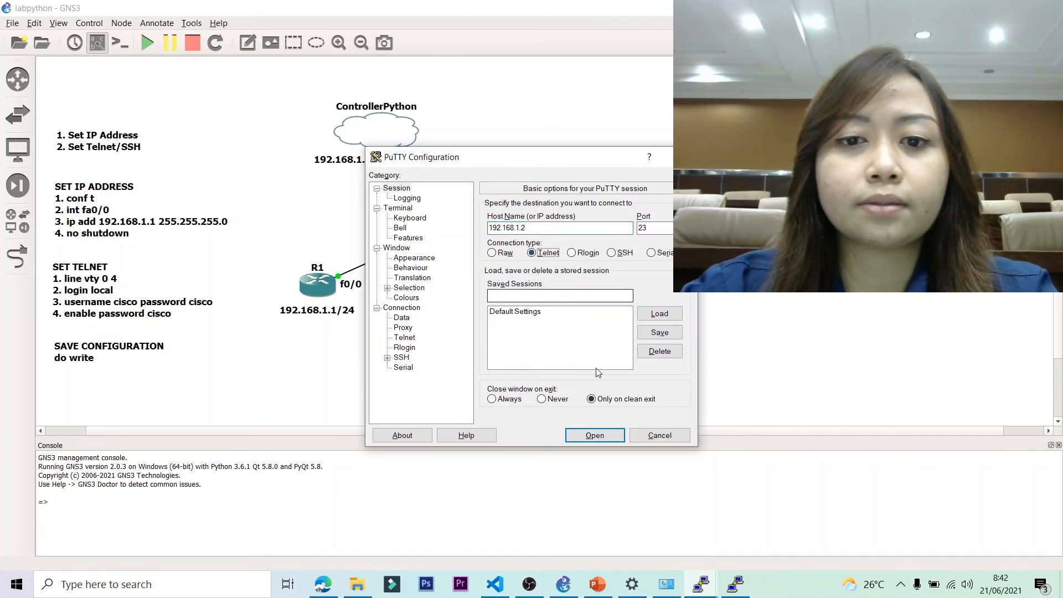
click(595, 436)
Log in to R2 and enter privileged mode with the enable password.
text(cisco)
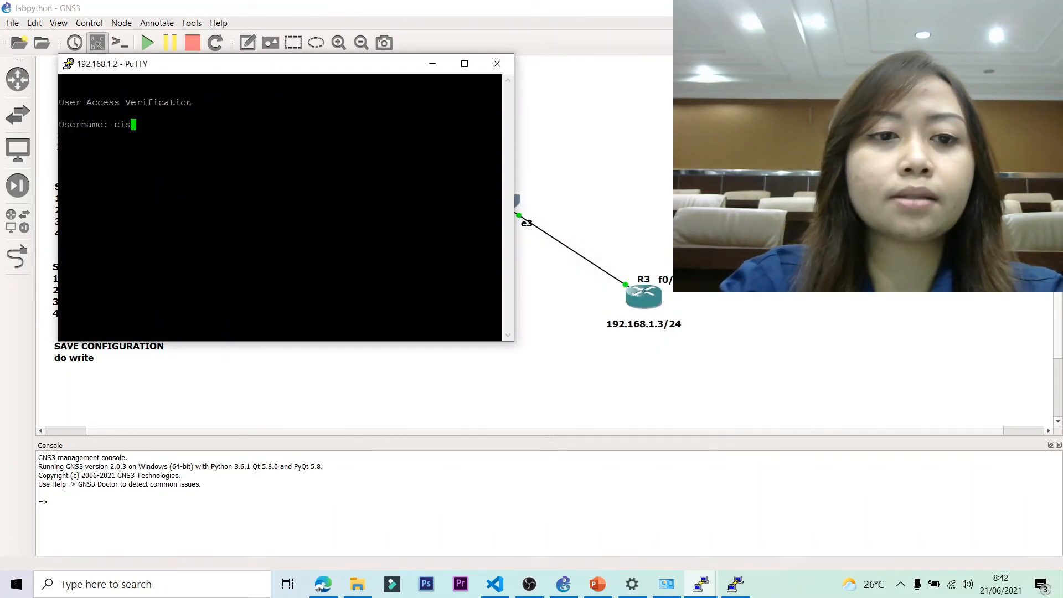
key(Return)
text(cisco)
key(Return)
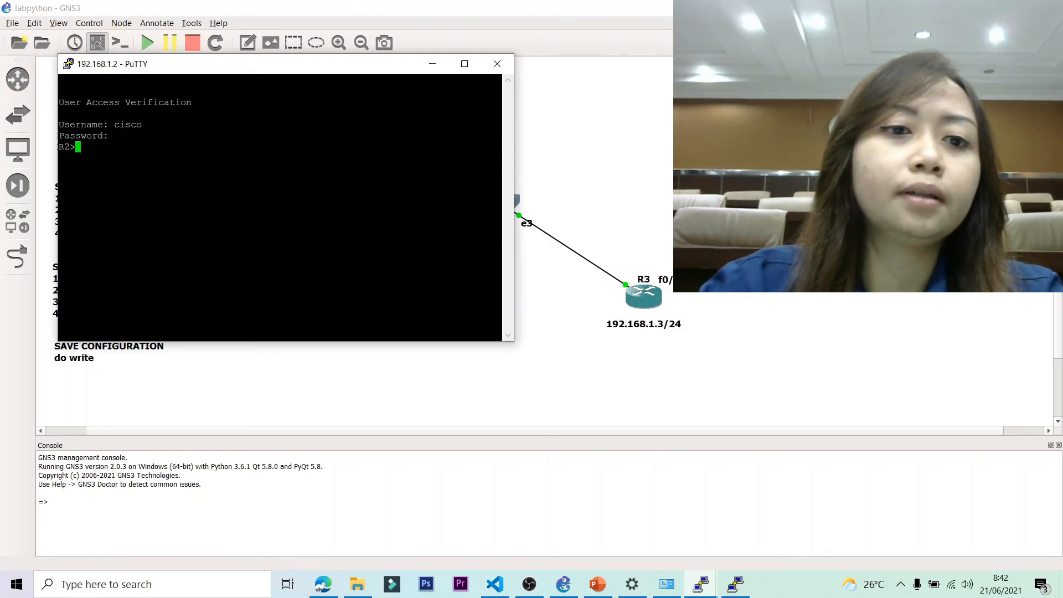
text(ena)
key(Return)
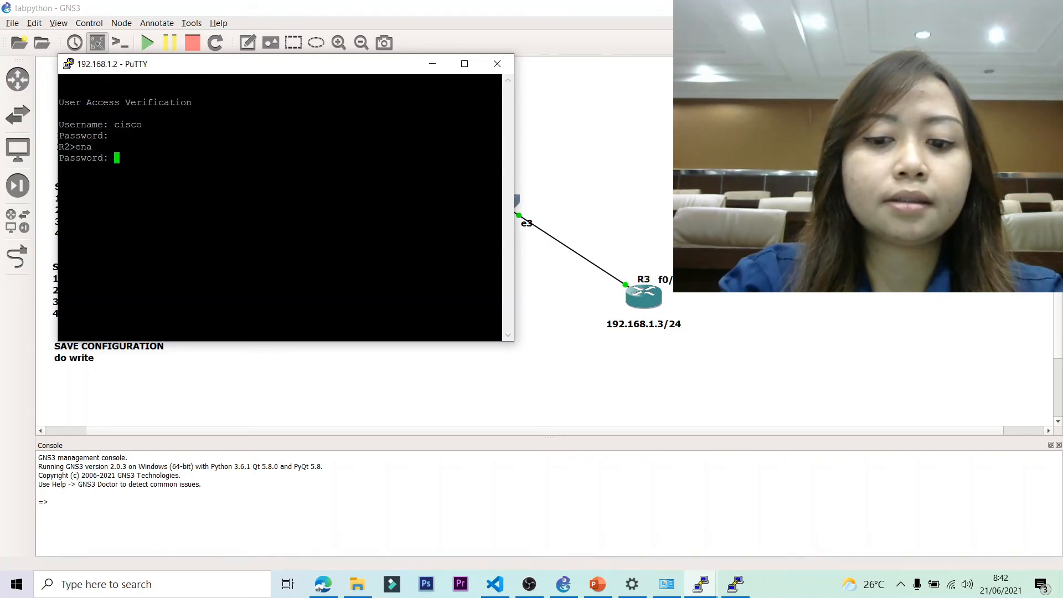
key(Return)
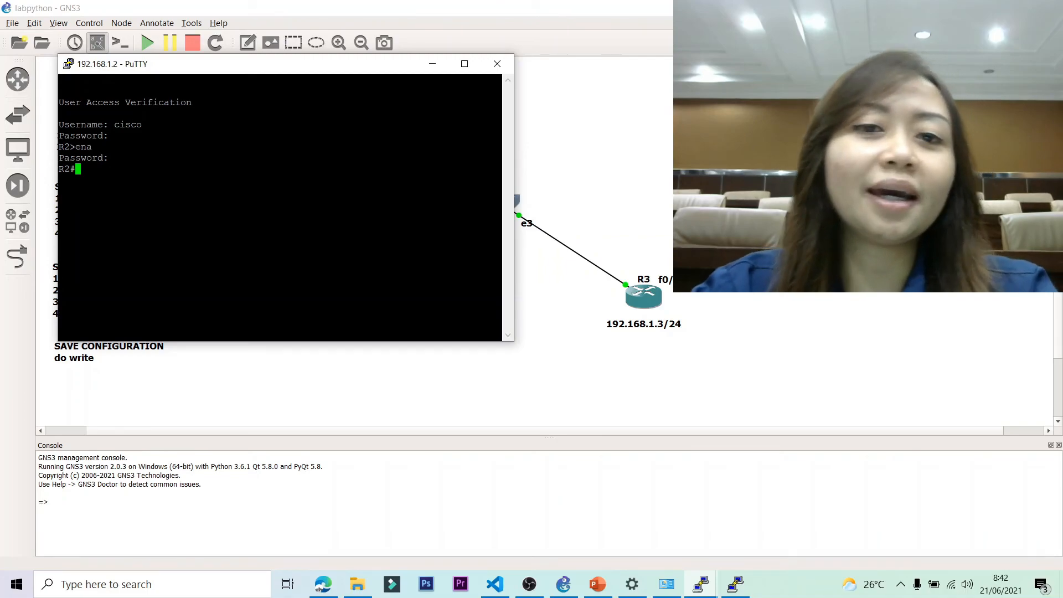
drag(258, 73, 448, 139)
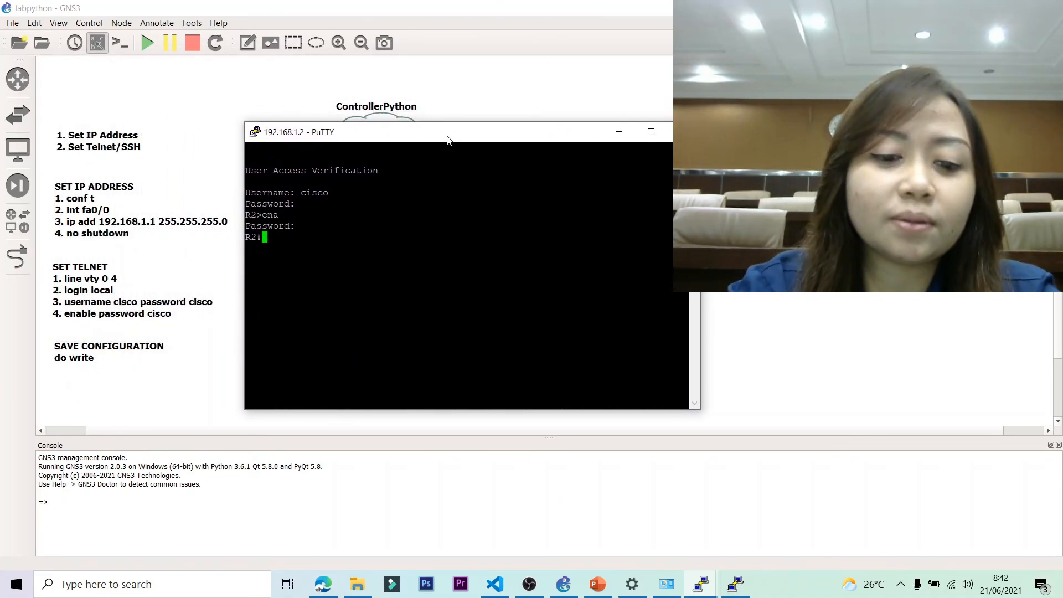
Run show ip int brief on R2, fixing the typo, and highlight 192.168.1.2.
text(show ip int bried)
key(Return)
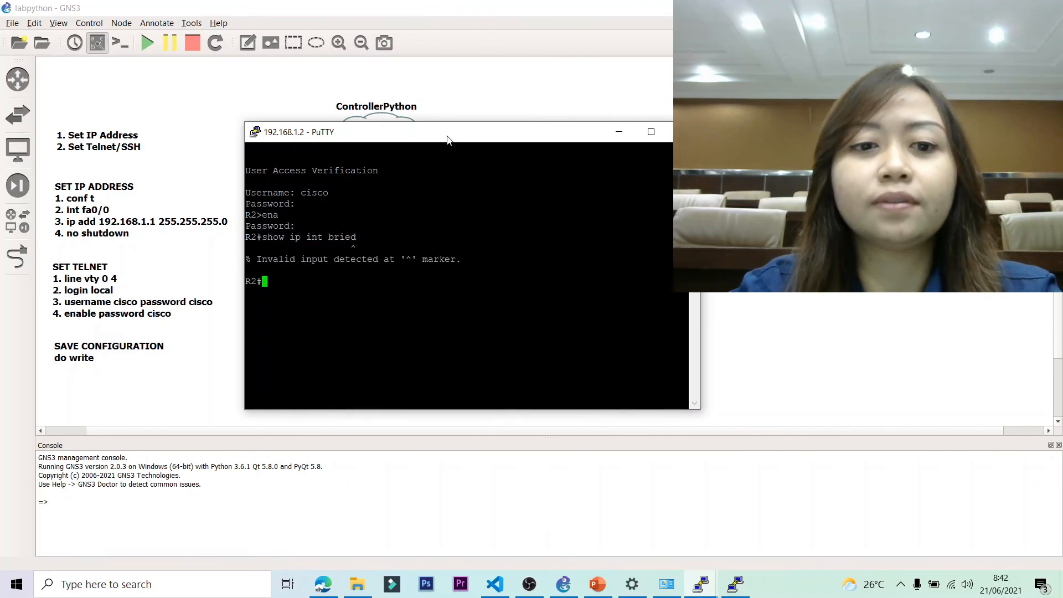
key(Up)
key(BackSpace)
text(f)
key(Return)
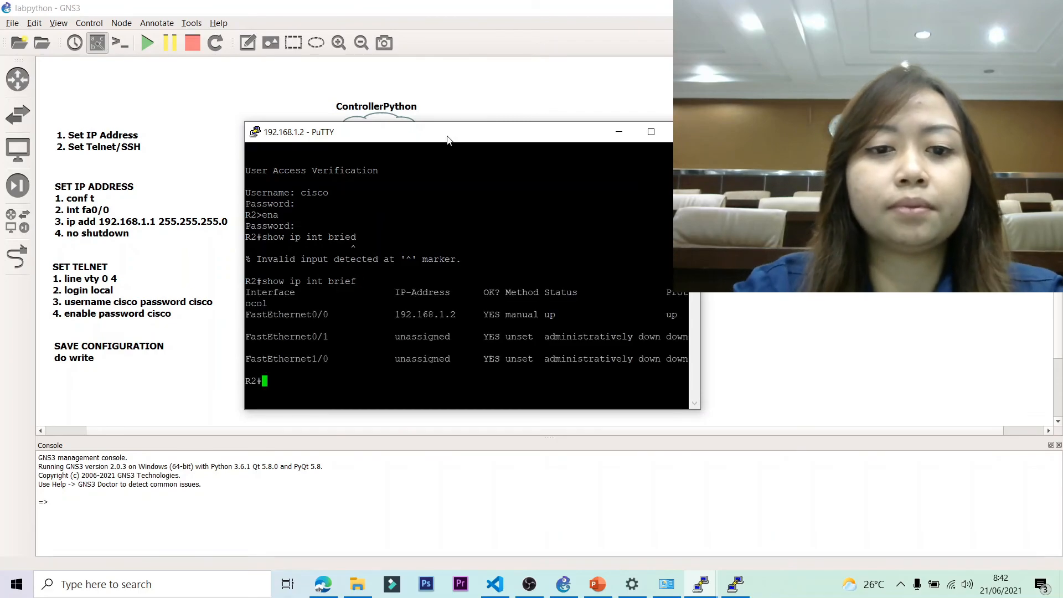
drag(395, 315, 455, 314)
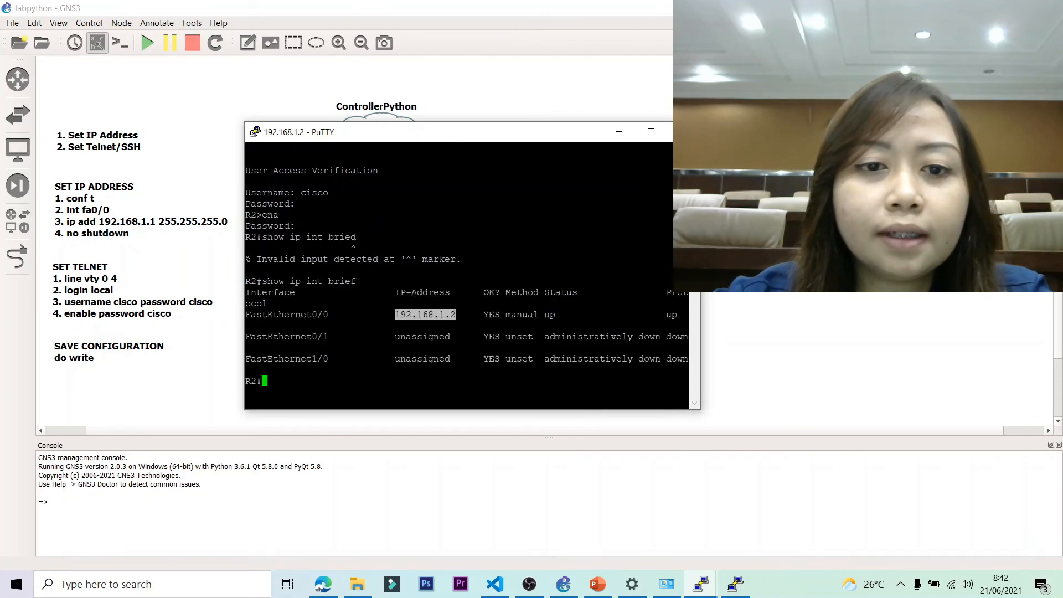
Start a new PuTTY Telnet session to 192.168.1.3.
right_click(418, 138)
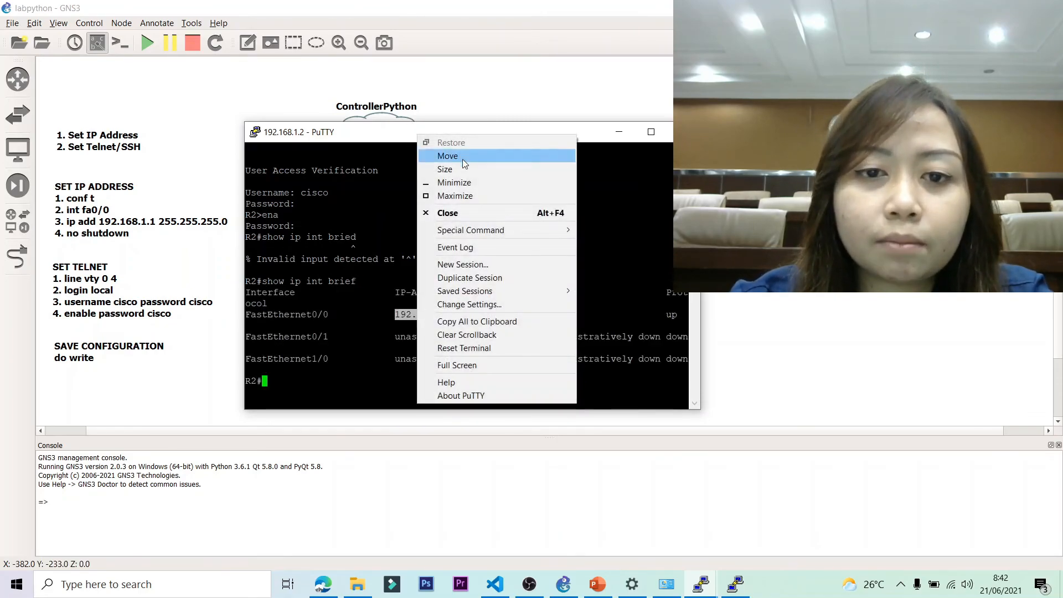
click(473, 267)
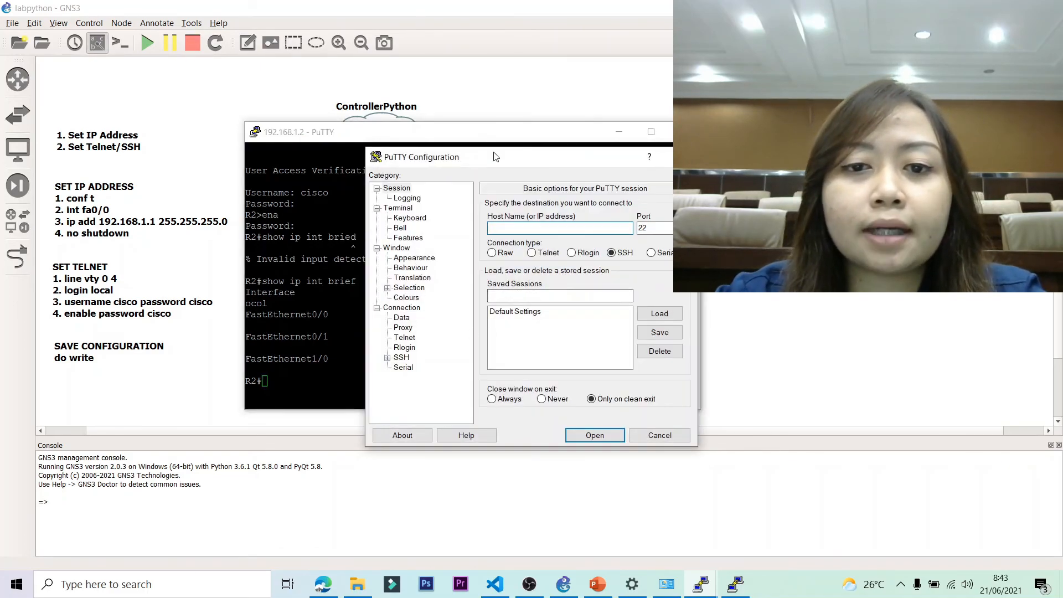
drag(457, 138, 449, 114)
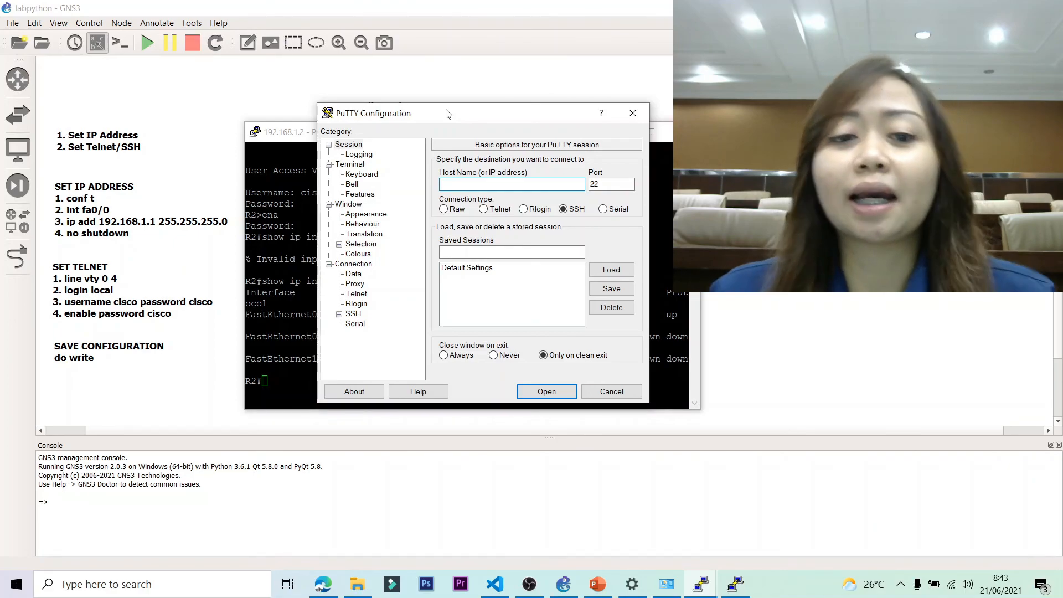
text(192)
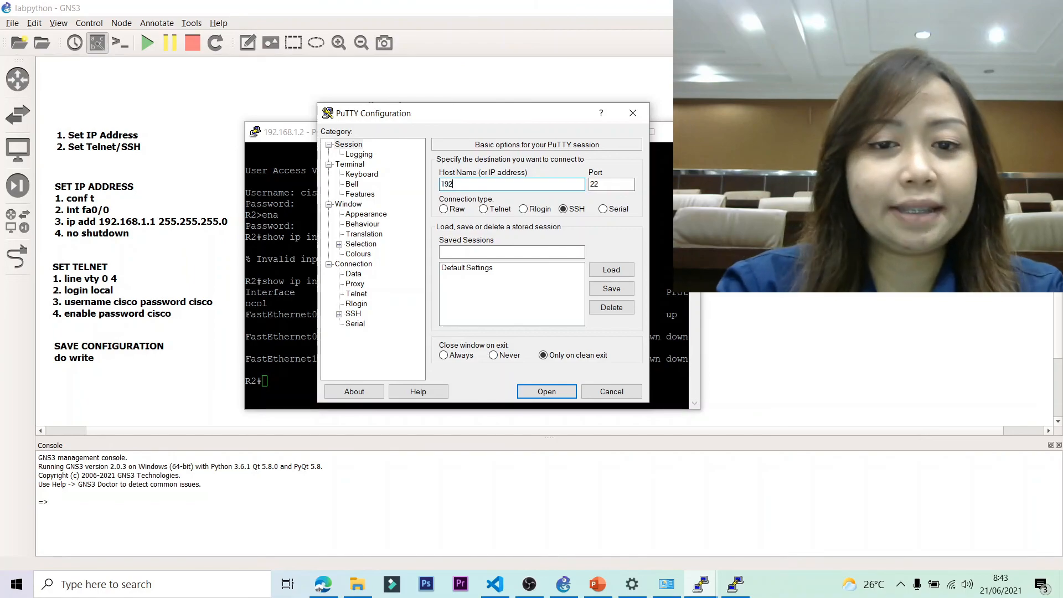
text(.168.1.3)
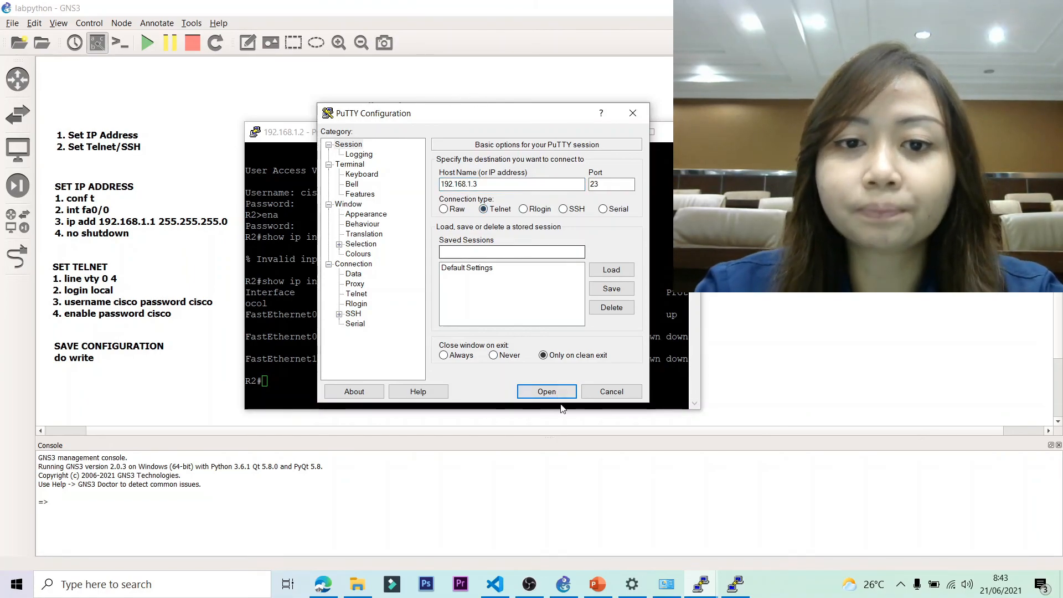
click(547, 392)
Log in to R3, enable, and run sh ip int br showing 192.168.1.3 up.
text(cisco)
key(Return)
key(Return)
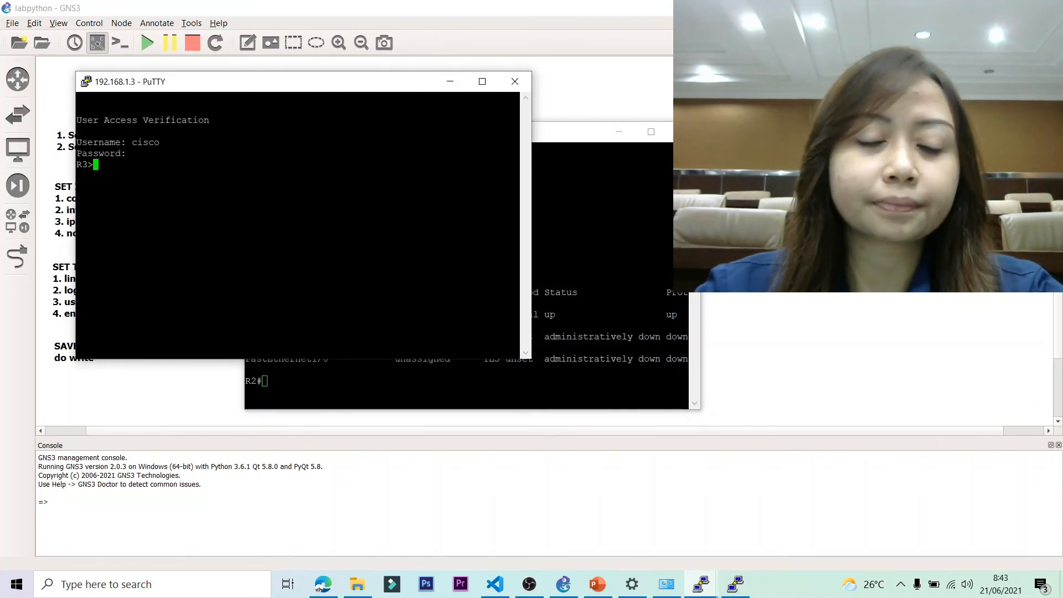
text(ena)
key(Return)
key(Return)
text(sh ip int br)
key(Return)
drag(226, 220, 287, 219)
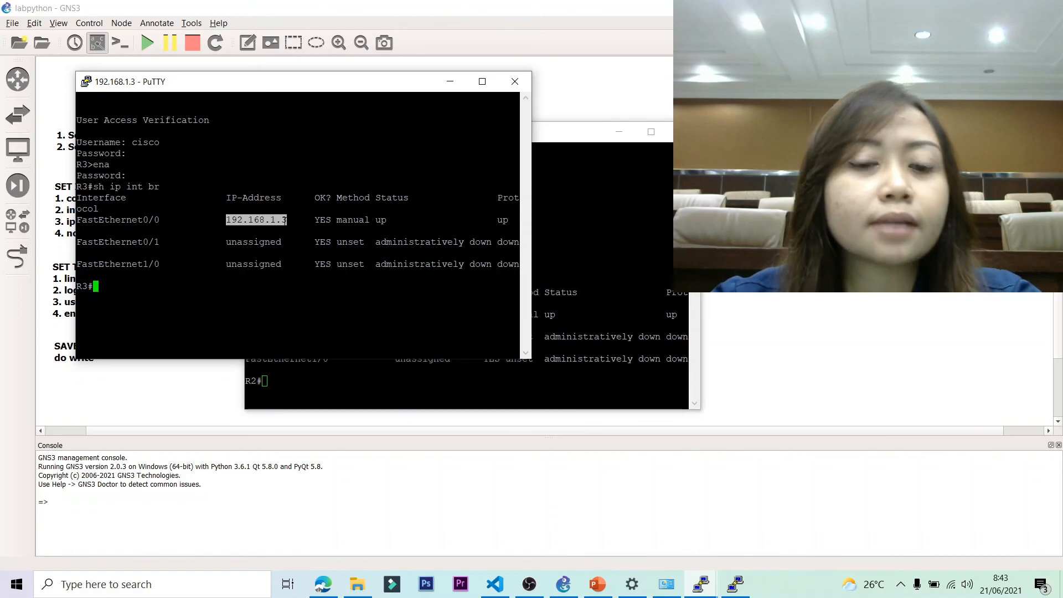
Close the R3 and R2 PuTTY sessions, confirming each.
click(515, 83)
click(554, 359)
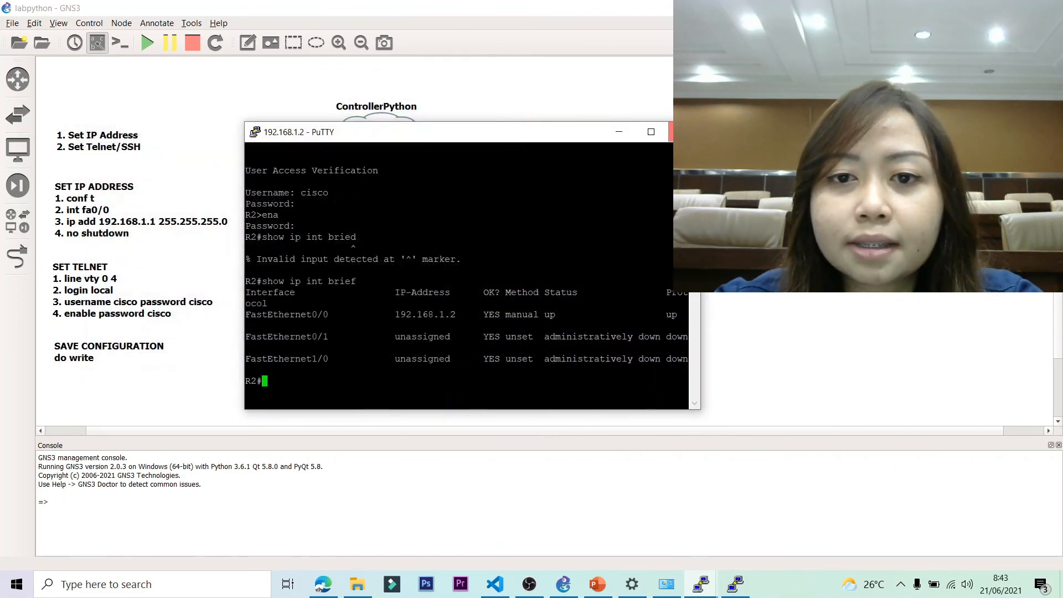
click(671, 131)
click(556, 358)
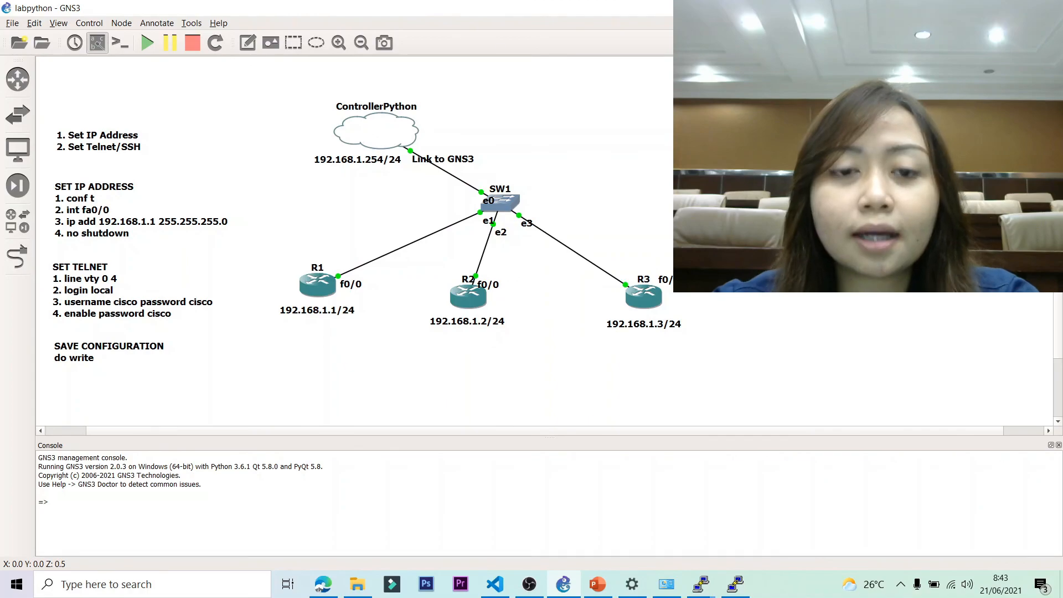